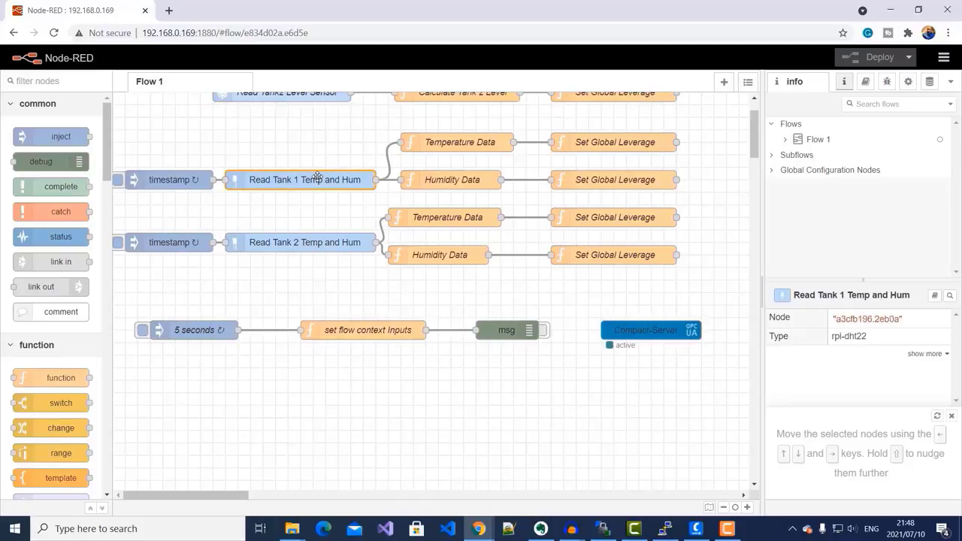
# - Inspect the Read Tank 1 Temp and Hum node's properties and the code of the Set Global Leverage node fed by its Humidity Data
pyautogui.doubleClick(317, 179)
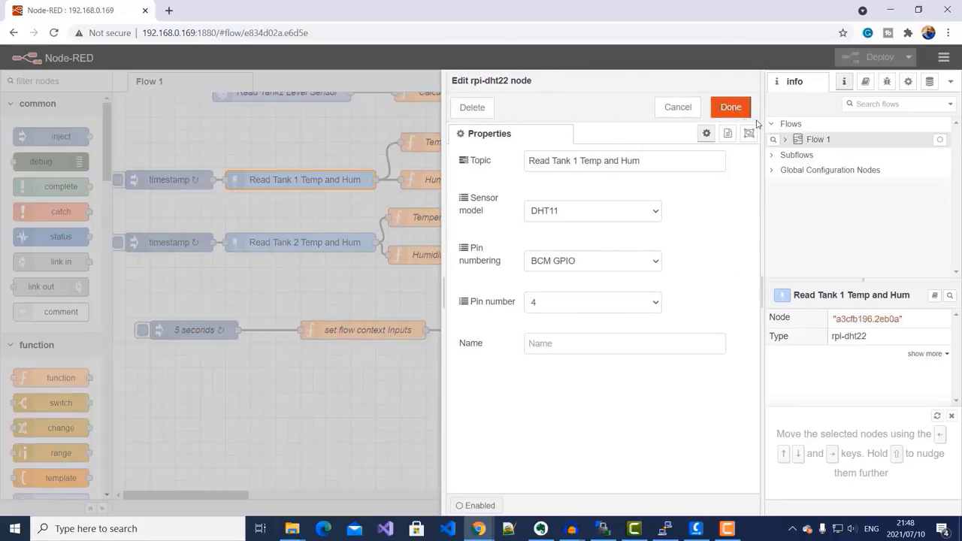
pyautogui.click(733, 108)
pyautogui.click(454, 178)
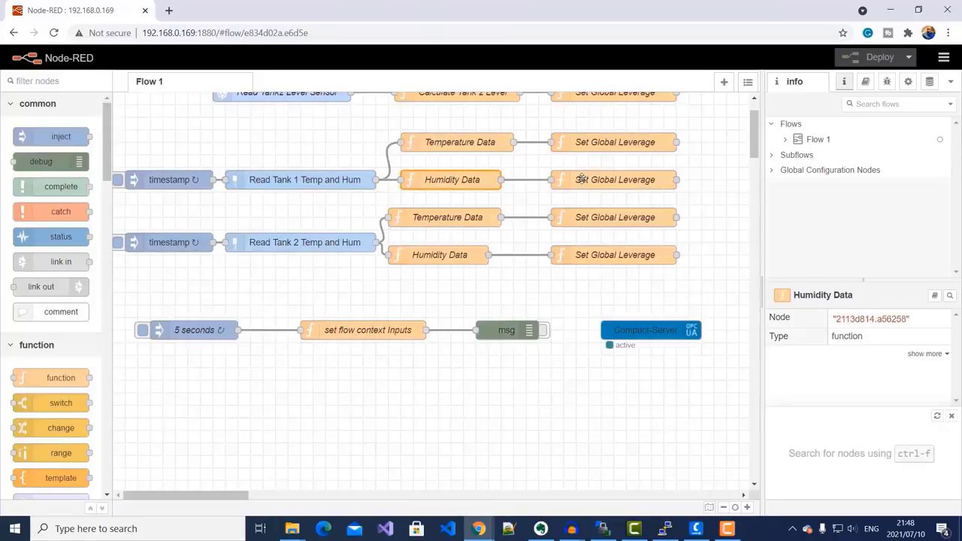
pyautogui.doubleClick(581, 178)
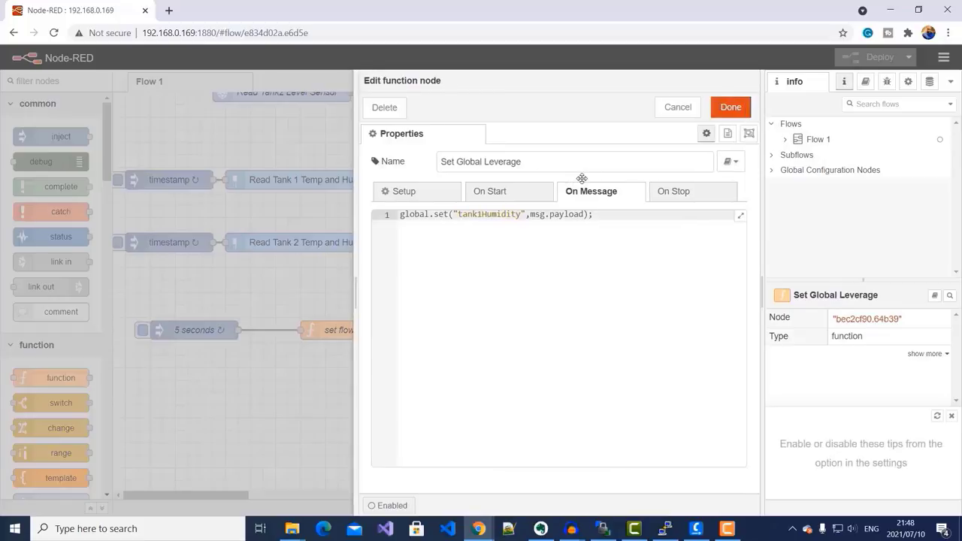
pyautogui.click(730, 107)
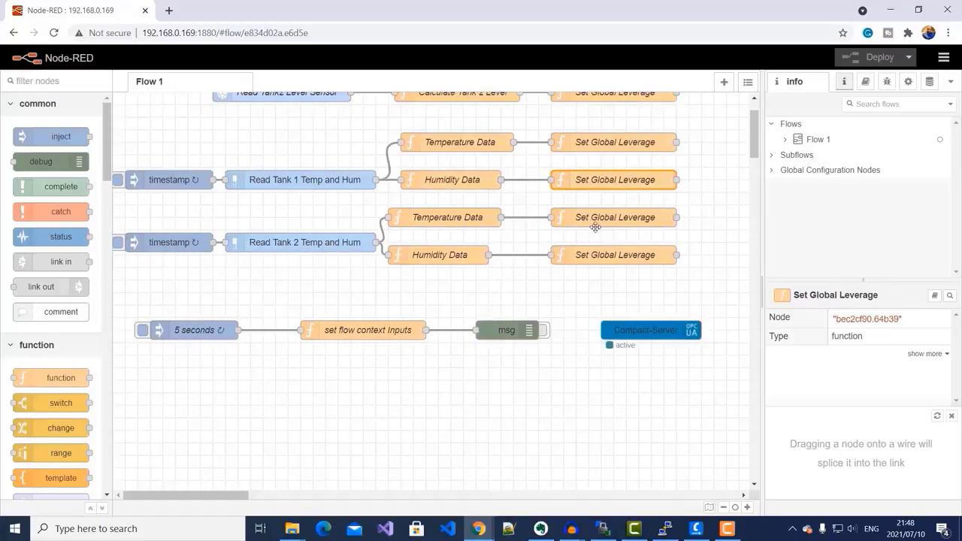
# - Review the On Message code of the "set flow context Inputs" function node, leaving it as it is
pyautogui.click(300, 245)
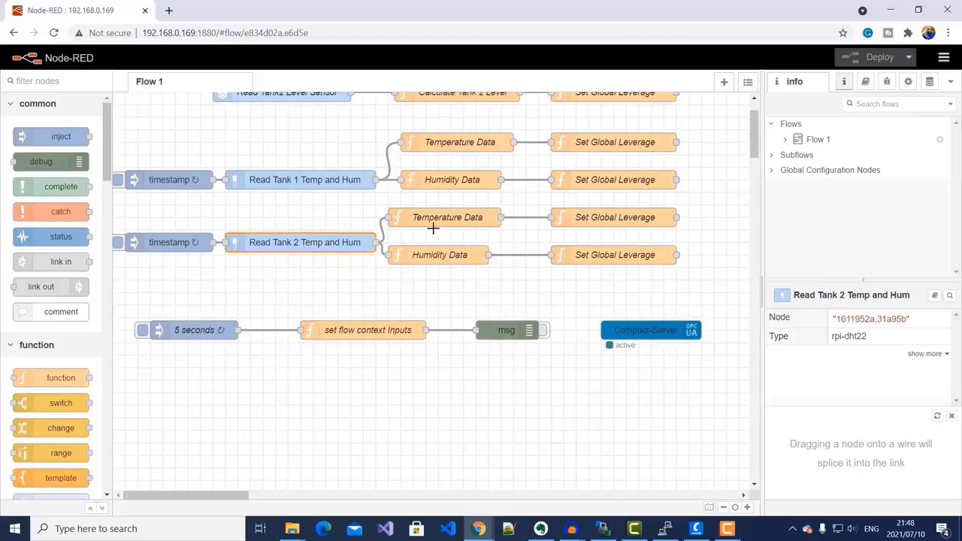
pyautogui.scroll(-1, 344, 247)
pyautogui.click(374, 269)
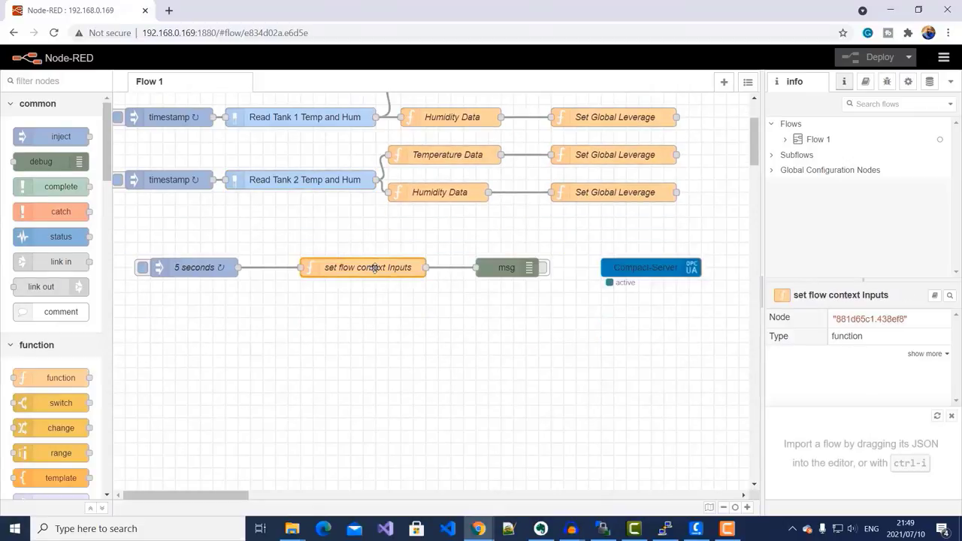
pyautogui.doubleClick(374, 268)
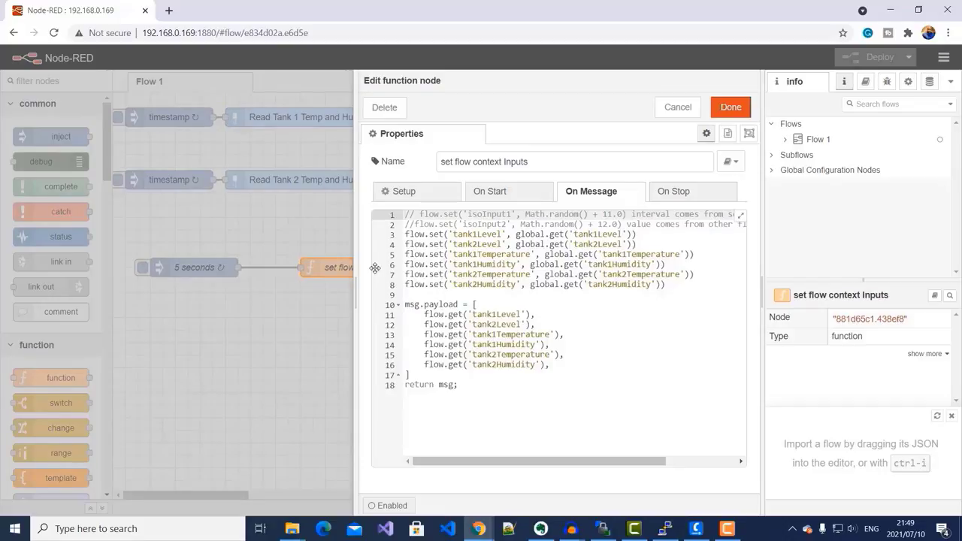
pyautogui.click(729, 106)
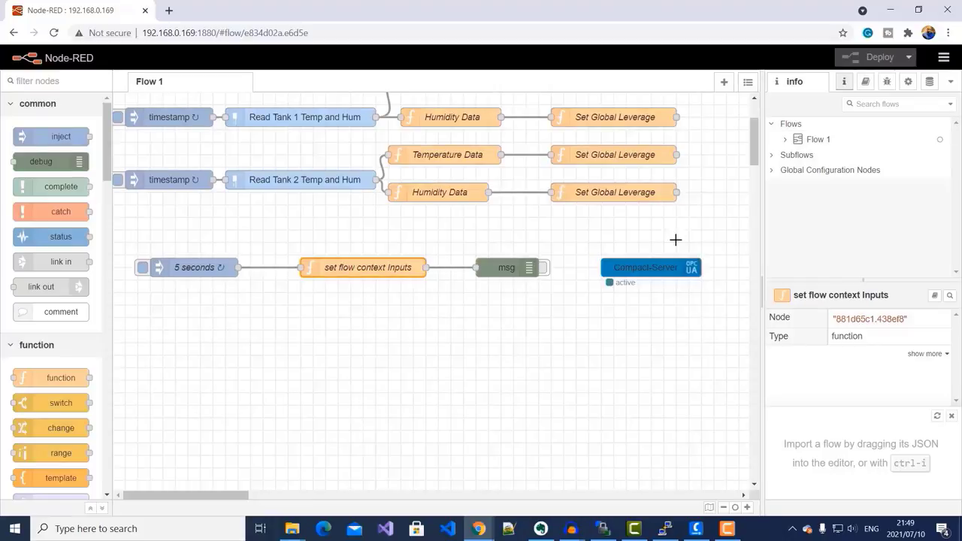
# - Open the Compact-Server node's properties and examine its general settings and discovery configuration
pyautogui.click(648, 266)
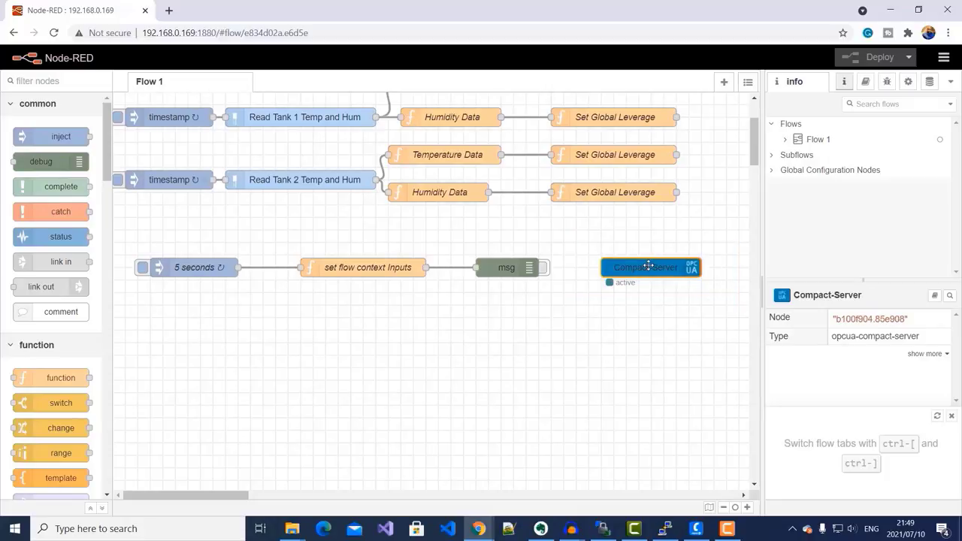
pyautogui.doubleClick(649, 265)
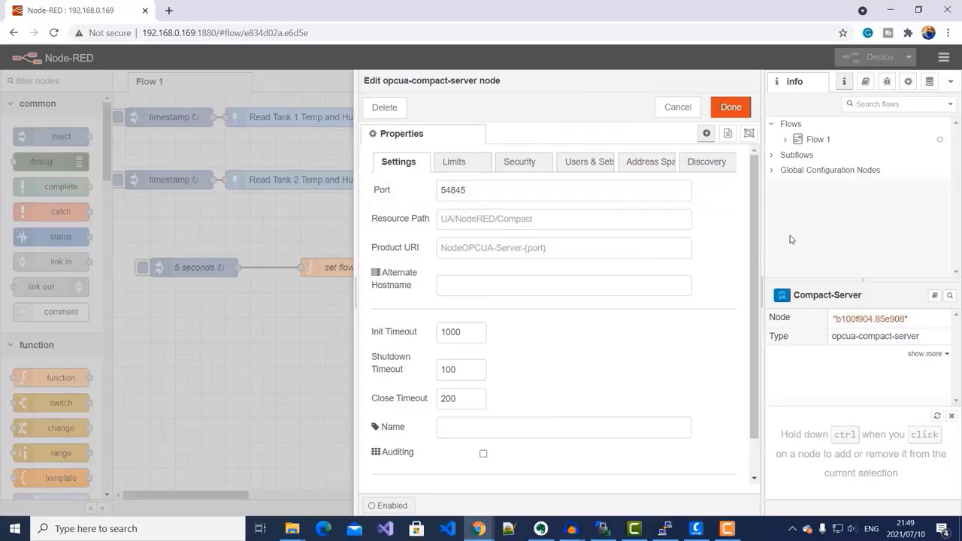
pyautogui.click(705, 163)
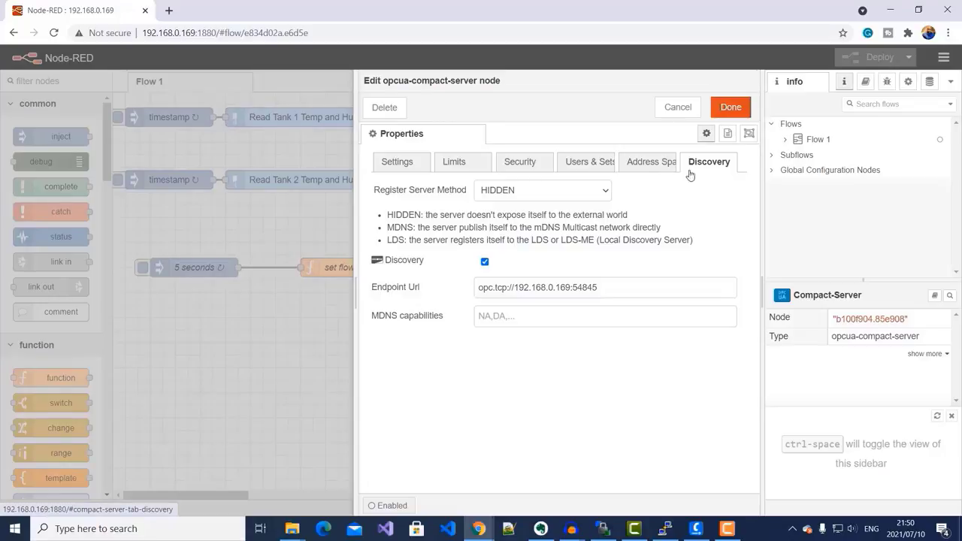
# - Examine the Compact-Server's address space script for the flow variables, tank and unit folders, and variable definitions, and close the node editor
pyautogui.click(644, 163)
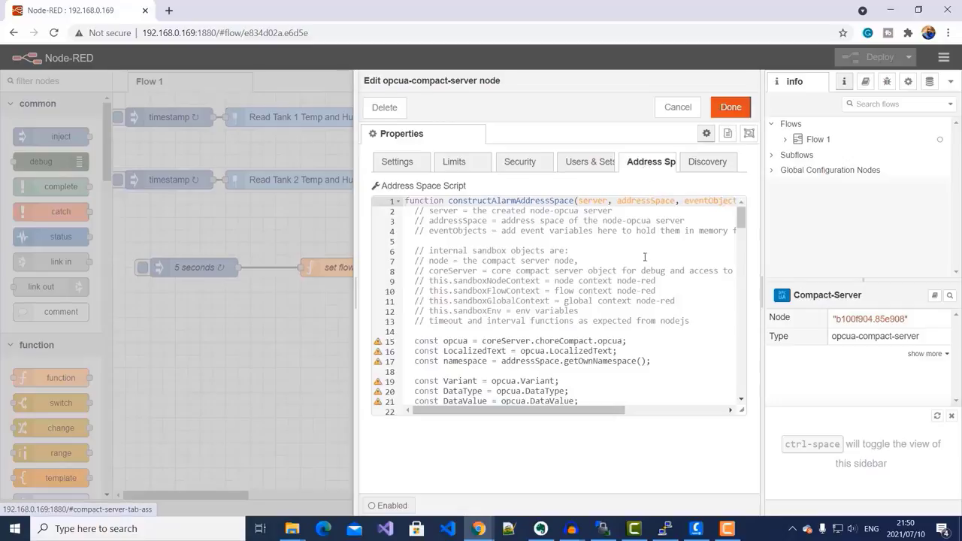
pyautogui.scroll(-2, 649, 283)
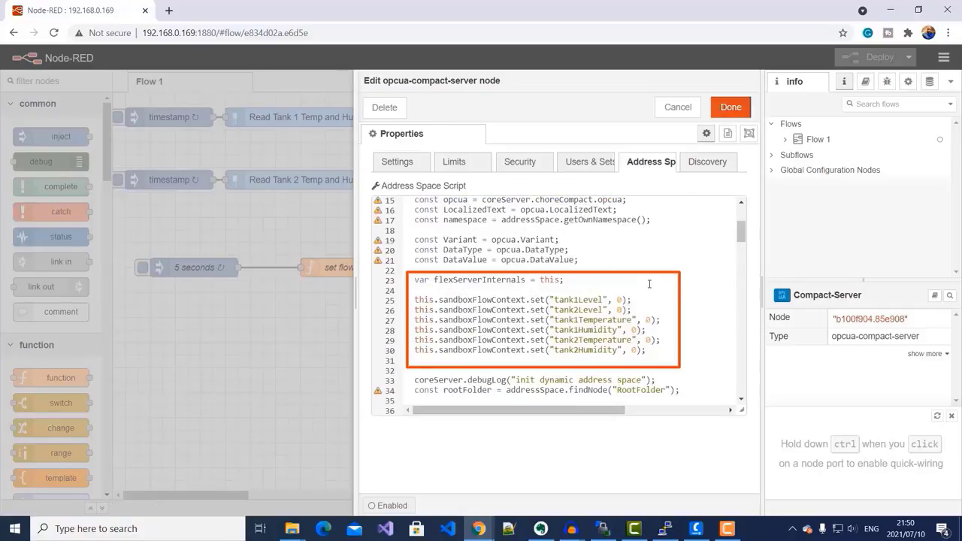
pyautogui.scroll(-1, 649, 283)
pyautogui.moveTo(352, 307); pyautogui.dragTo(139, 306)
pyautogui.scroll(-1, 711, 313)
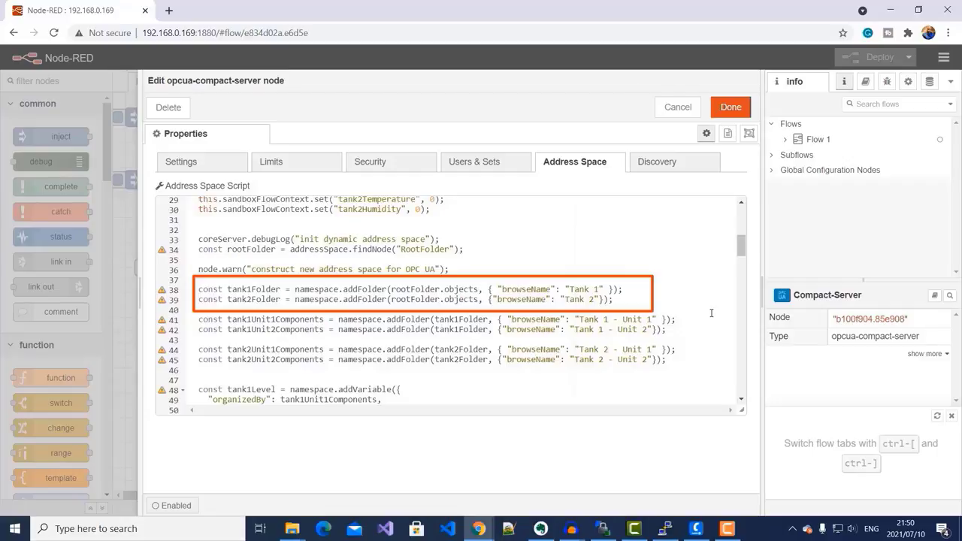
pyautogui.scroll(-1, 711, 312)
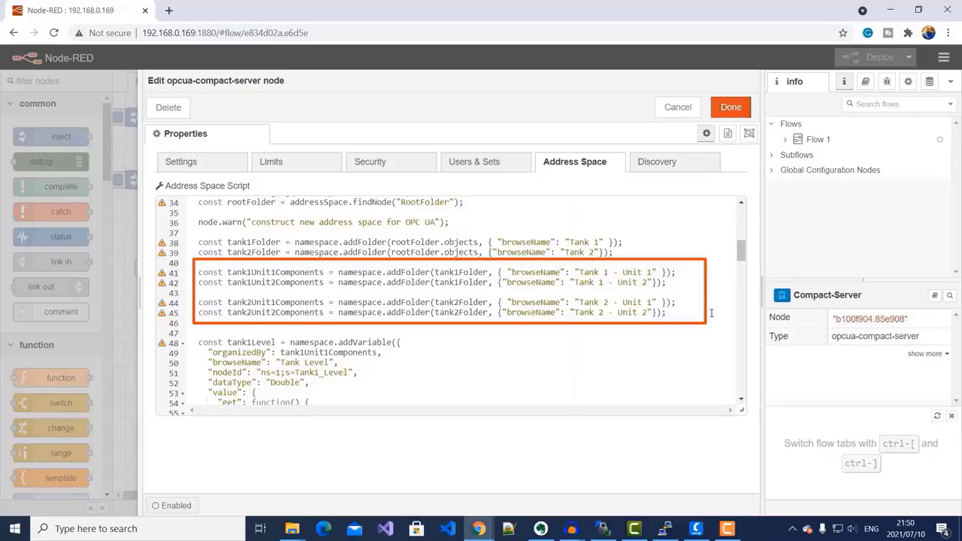
pyautogui.scroll(-2, 711, 313)
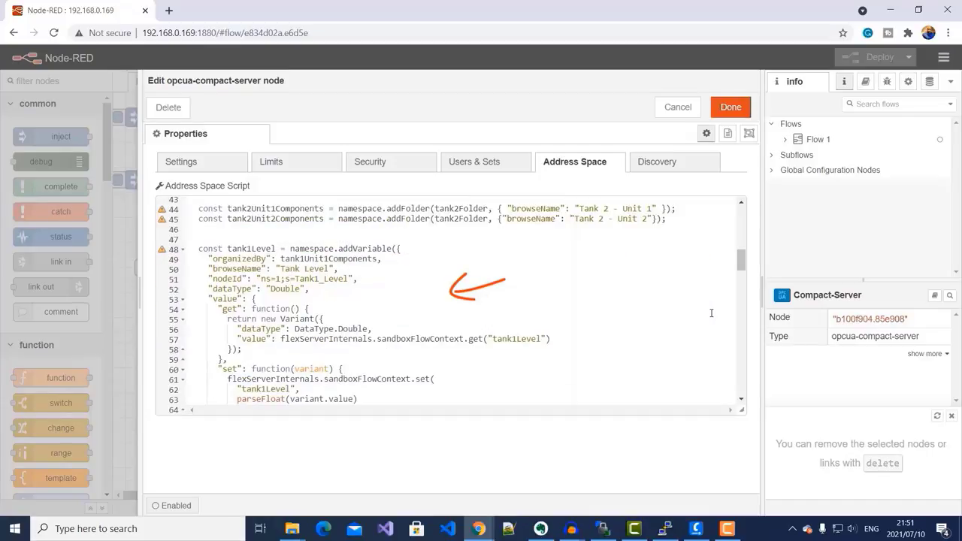
pyautogui.scroll(-6, 711, 313)
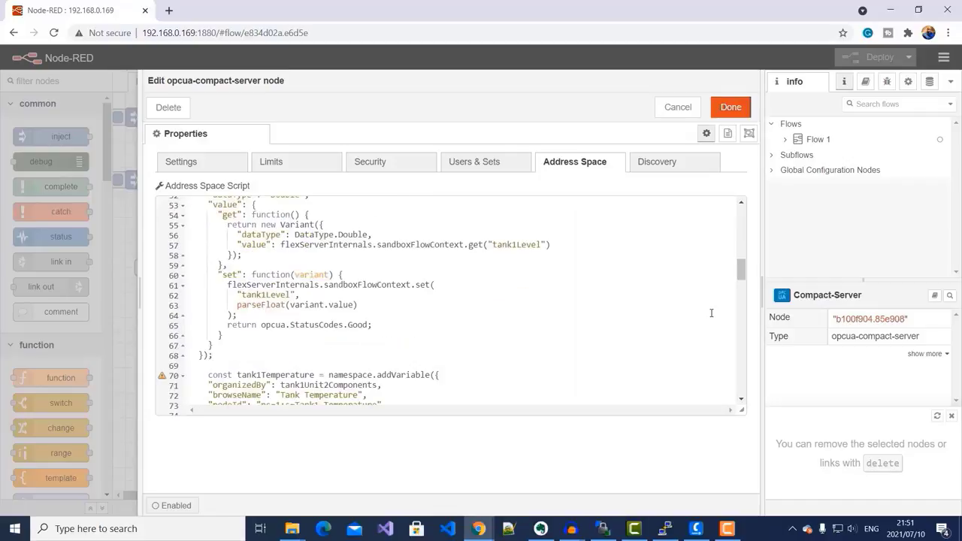
pyautogui.click(731, 106)
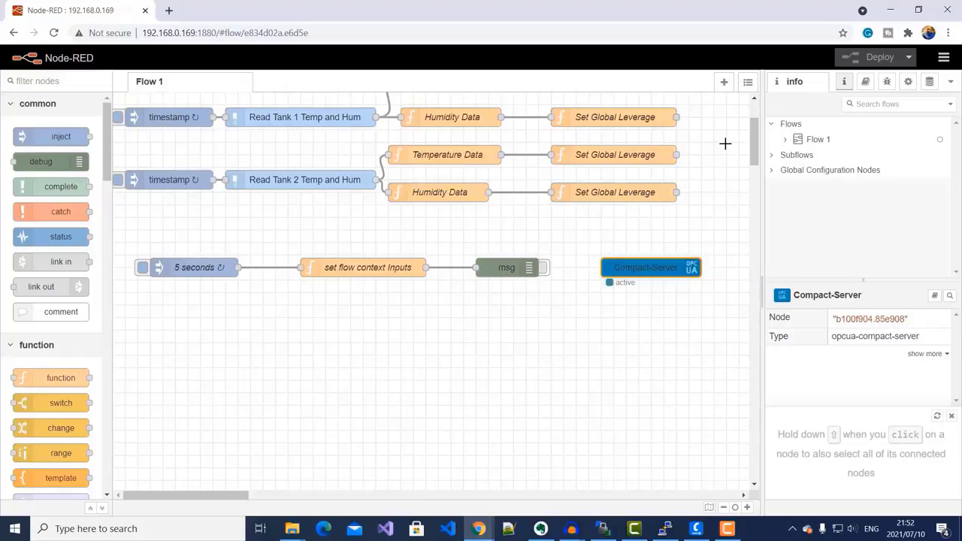
# - Switch to Prosys OPC UA Client and expand the Tank 1 and Tank 2 objects with all their unit folders
pyautogui.click(696, 529)
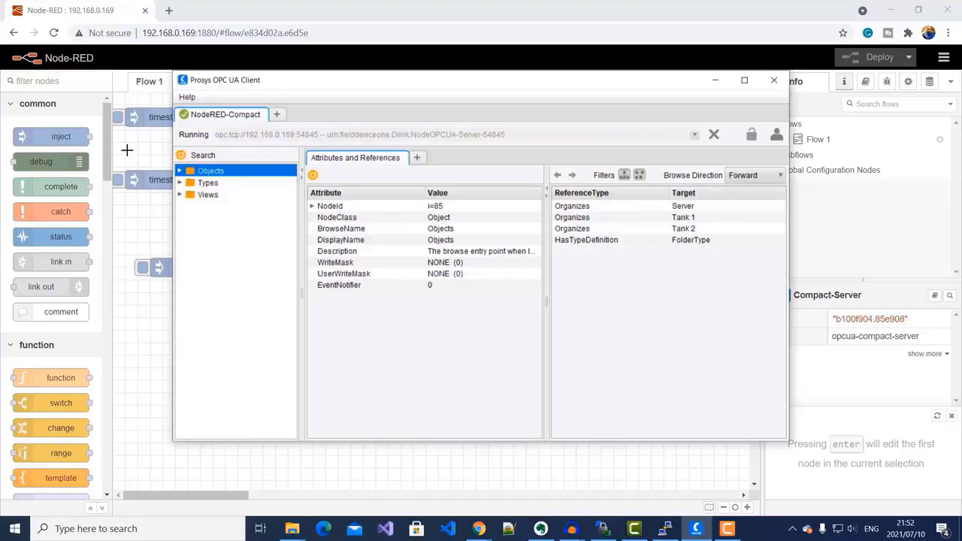
pyautogui.click(180, 171)
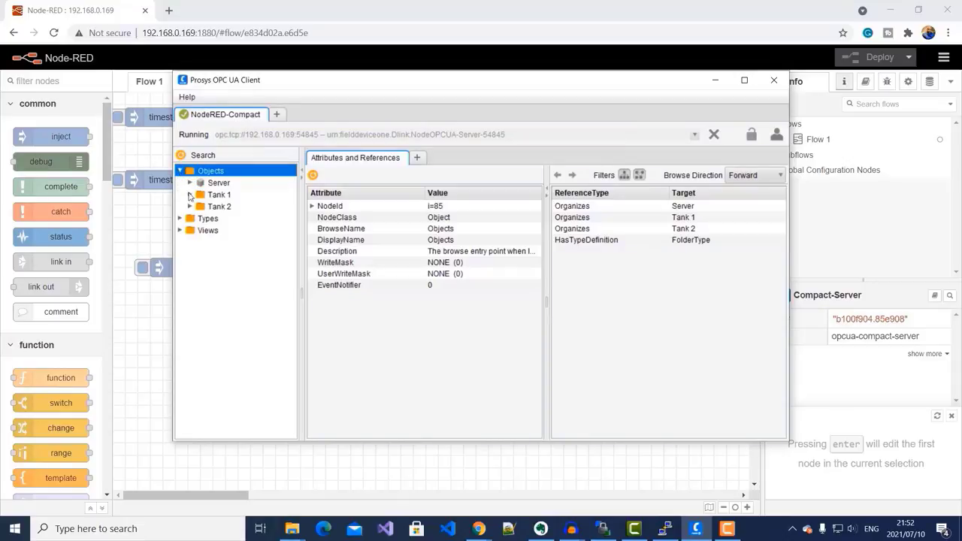
pyautogui.click(190, 194)
pyautogui.click(190, 230)
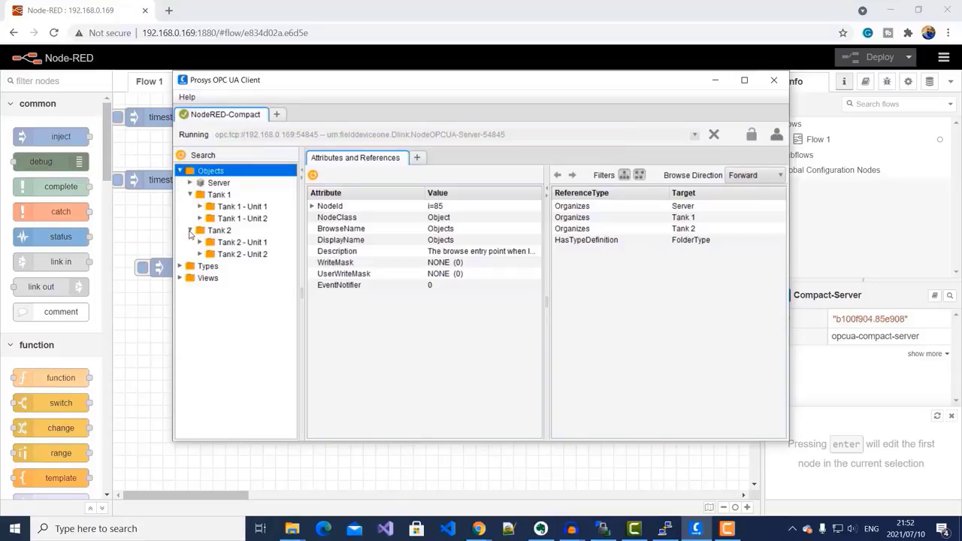
pyautogui.click(199, 243)
pyautogui.click(200, 266)
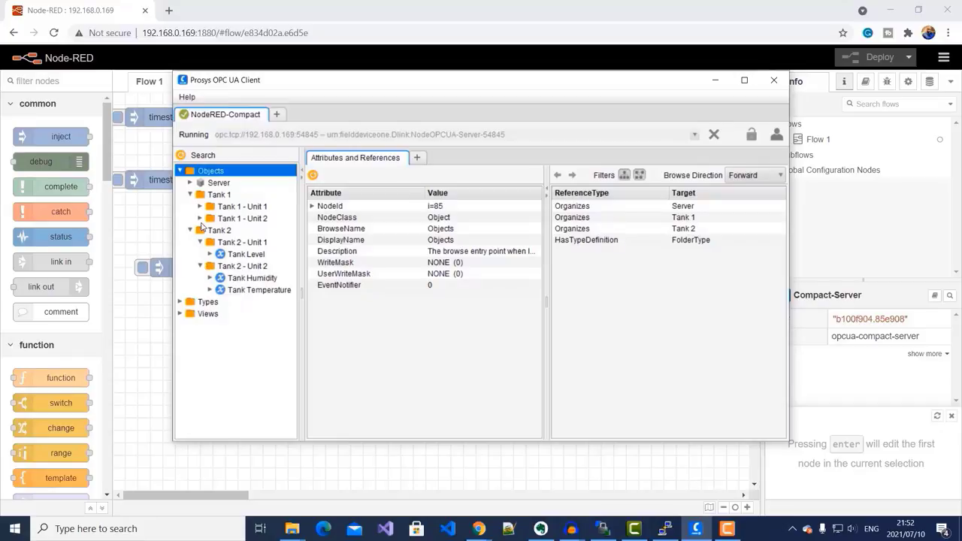
pyautogui.click(200, 218)
pyautogui.click(200, 207)
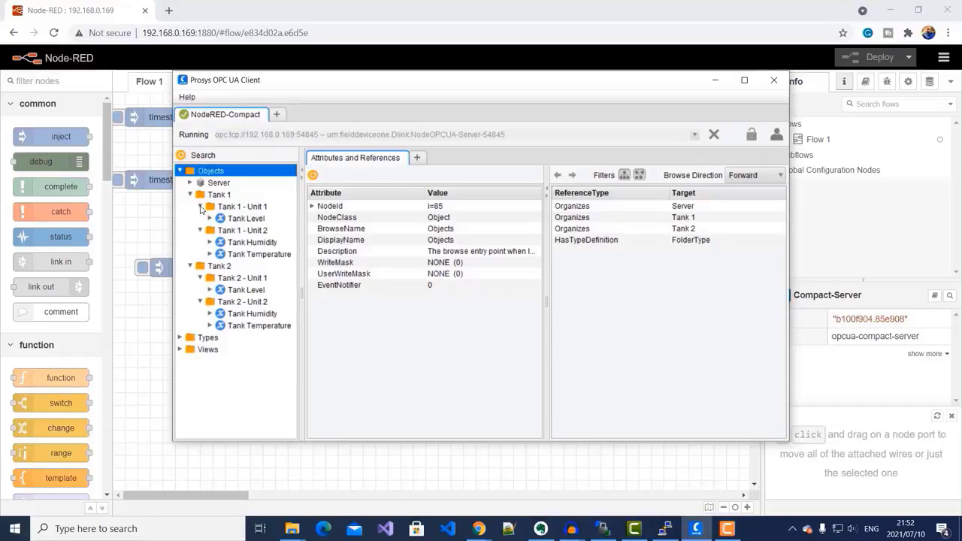
# - Add a Data View and place the Tank Level and Tank Humidity variables of Tank 1 in it for monitoring
pyautogui.click(417, 159)
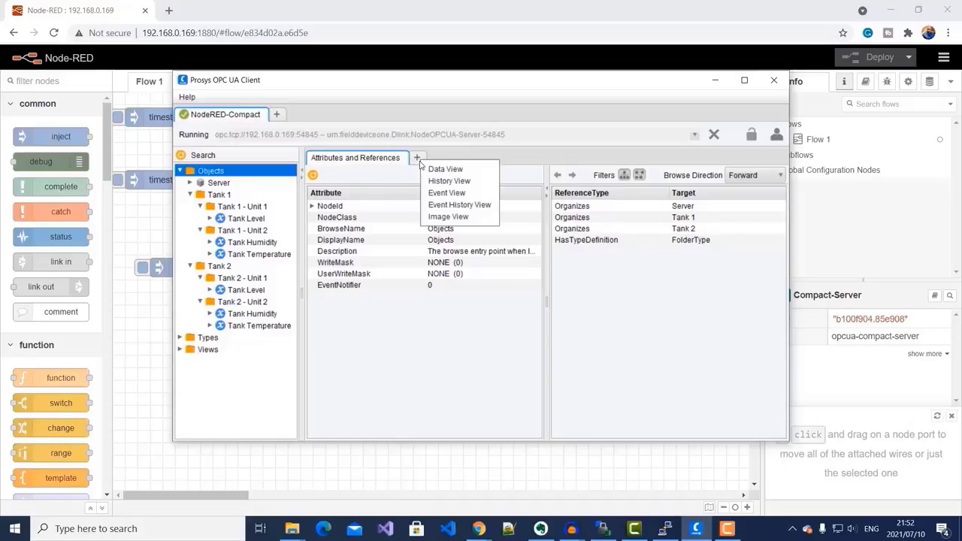
pyautogui.click(445, 169)
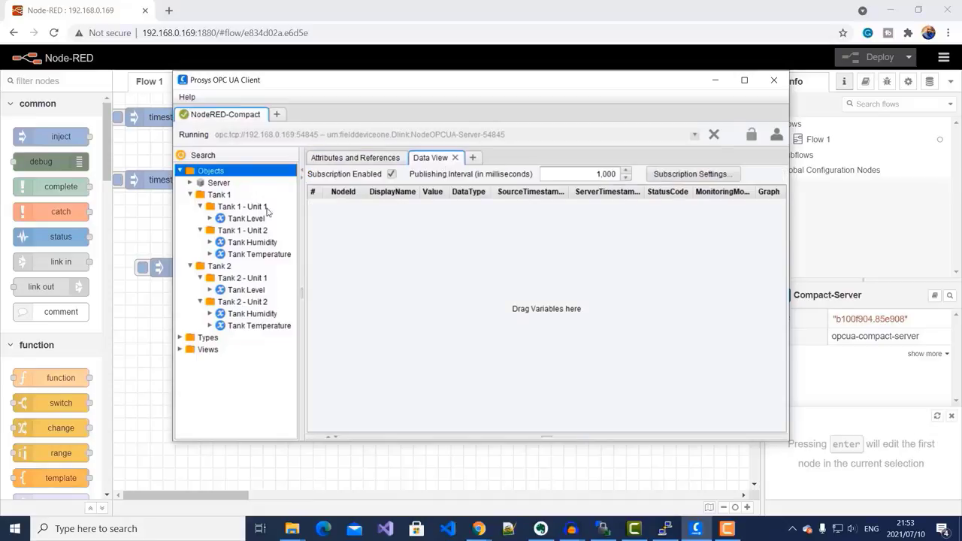
pyautogui.moveTo(239, 220); pyautogui.dragTo(422, 218)
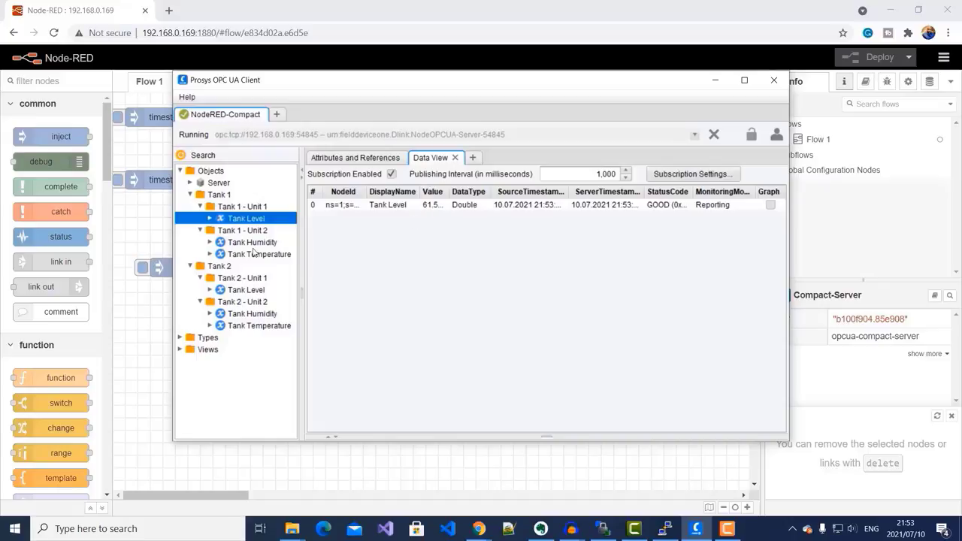
pyautogui.moveTo(236, 245); pyautogui.dragTo(318, 275)
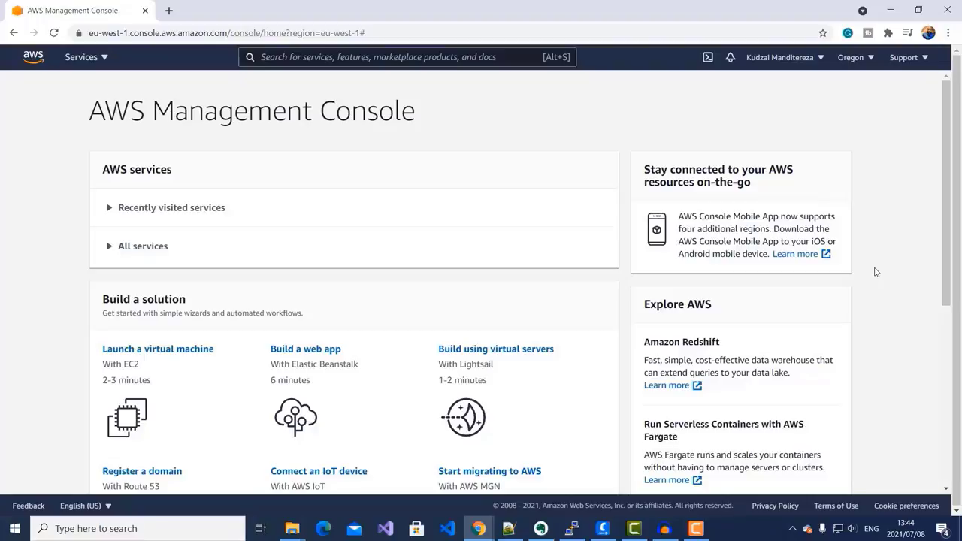
# - Open the IoT SiteWise service from the AWS Management Console's Internet of Things services
pyautogui.click(103, 63)
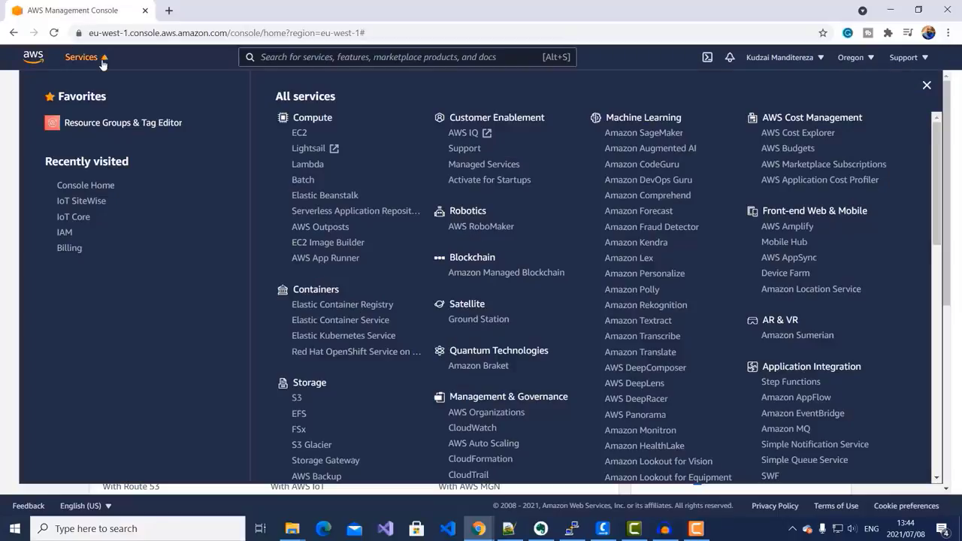
pyautogui.scroll(-8, 800, 277)
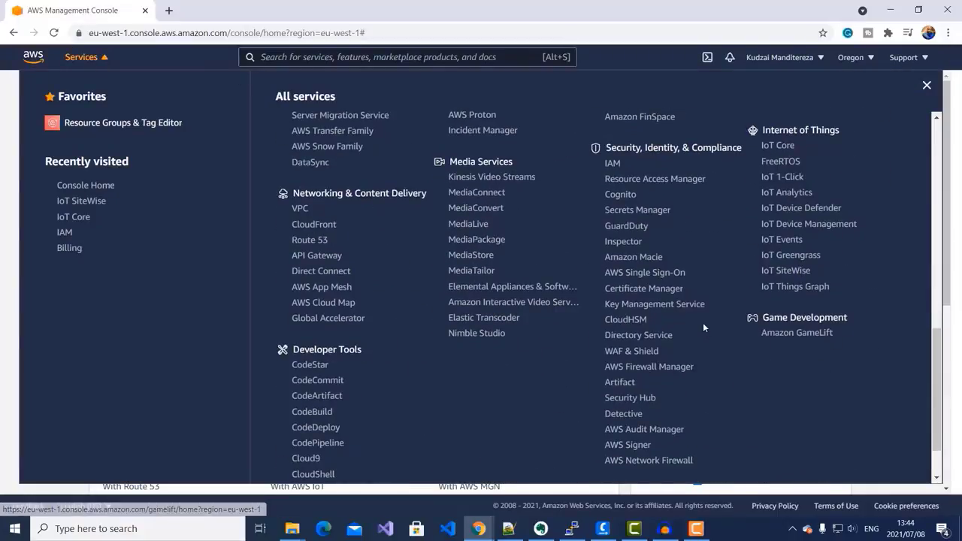
pyautogui.click(793, 275)
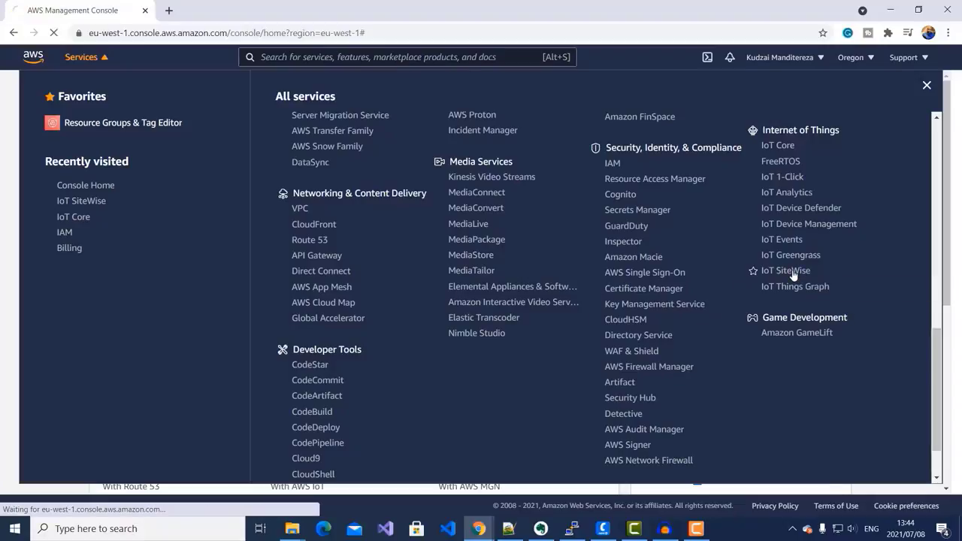
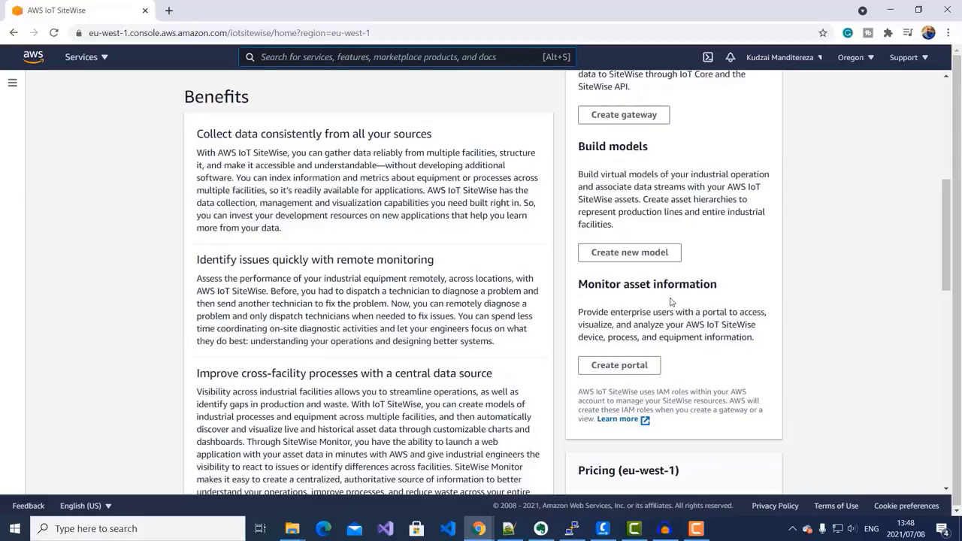
# - Start a new asset model named "Unit 1 Model" with the description "Unit 1 Model Template"
pyautogui.click(638, 256)
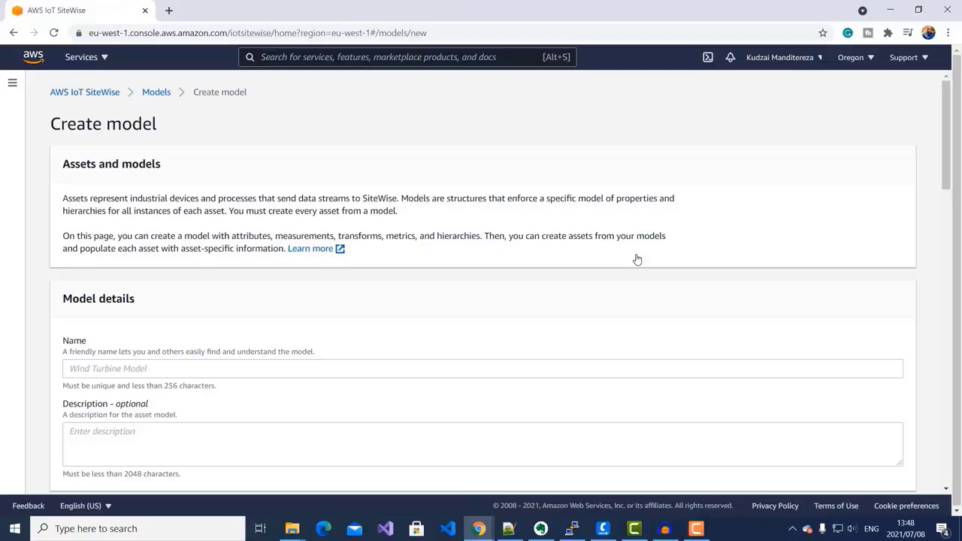
pyautogui.scroll(-2, 300, 263)
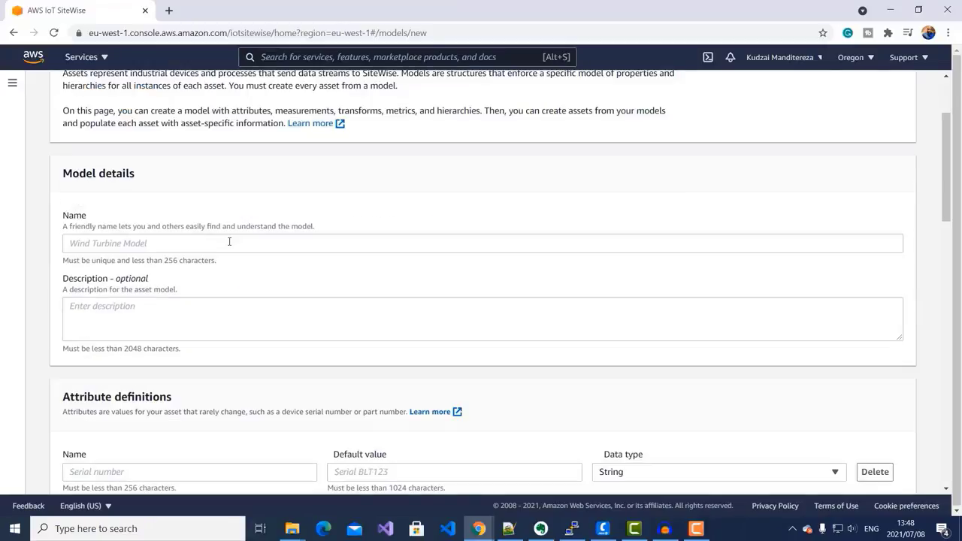
pyautogui.click(230, 241)
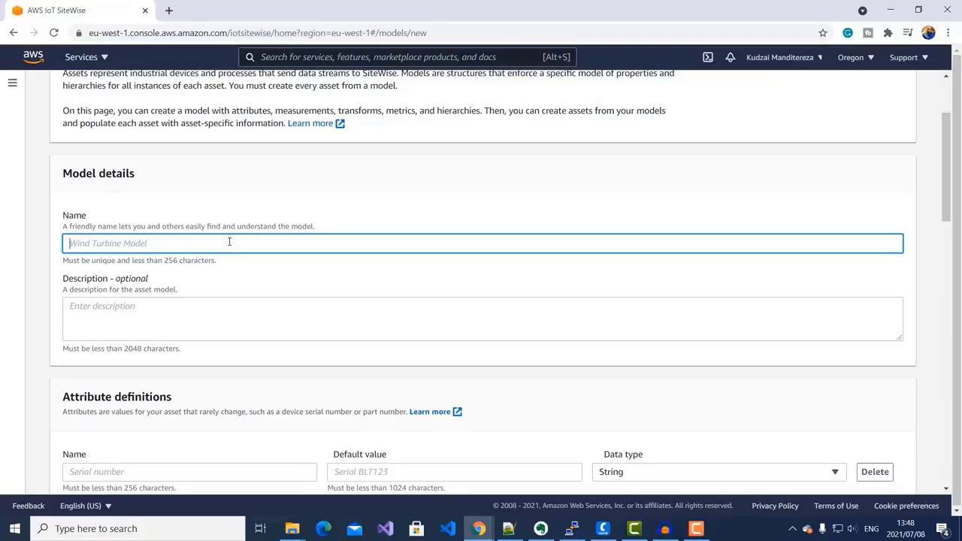
pyautogui.write('Unit 1 Model')
pyautogui.click(141, 318)
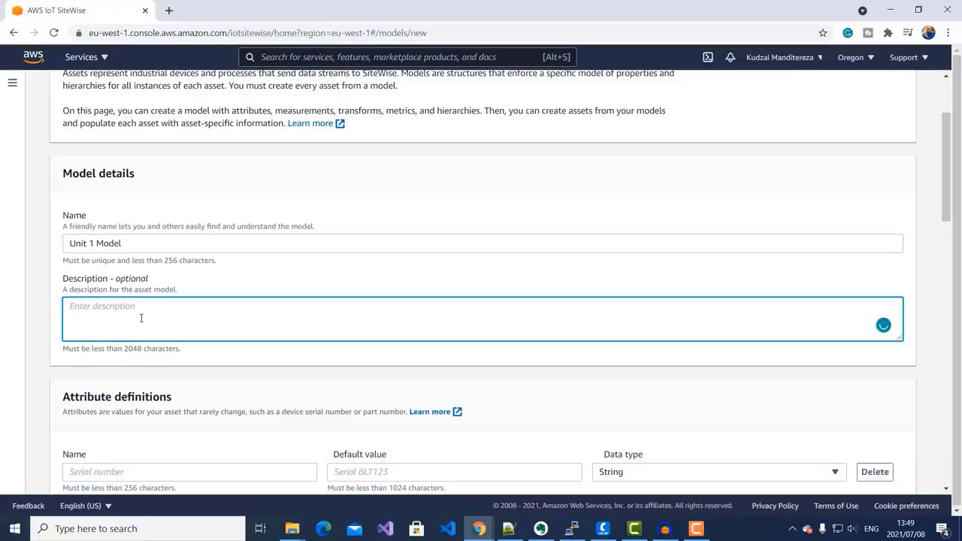
pyautogui.write('Unit 1 model Template')
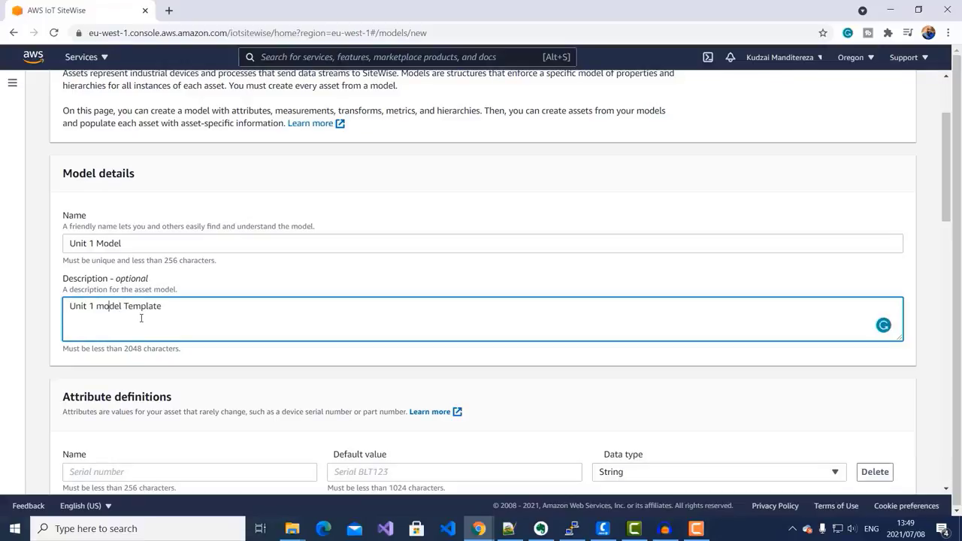
pyautogui.press('BackSpace')
pyautogui.write('M')
# - Define a string attribute "Unit Type" with the default value "SRF05 Ultrasonic Range Finder" for the Unit 1 Model
pyautogui.scroll(-2, 335, 318)
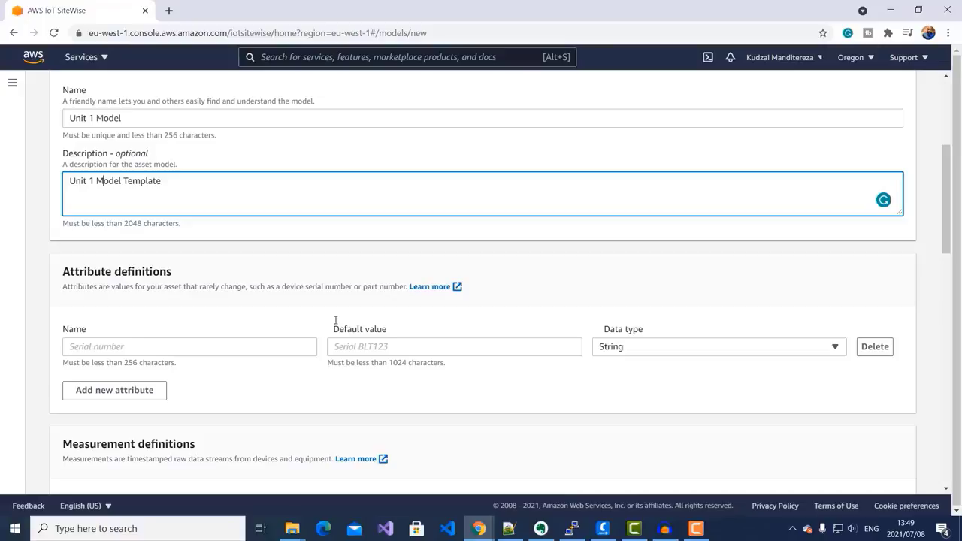
pyautogui.click(135, 346)
pyautogui.write('Unit Type')
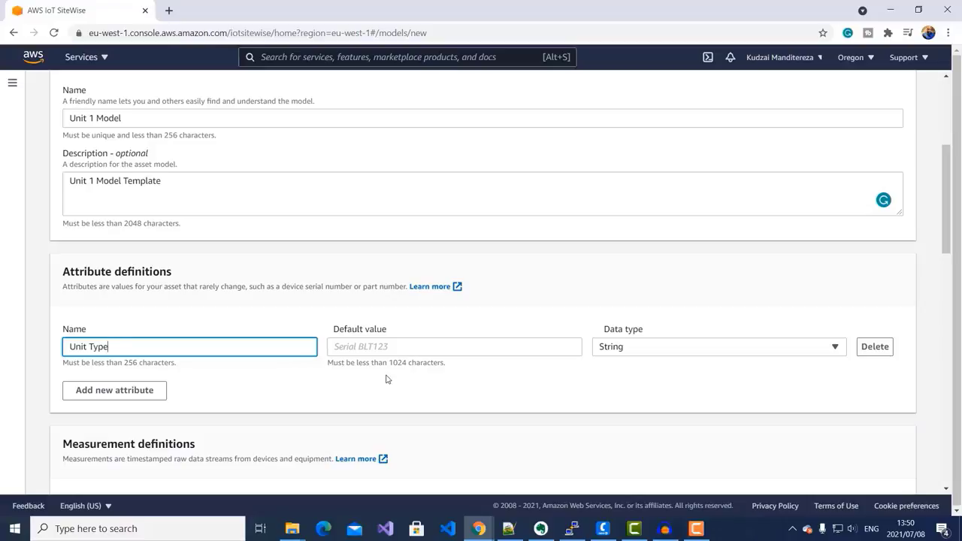
pyautogui.click(391, 350)
pyautogui.write('SRF05 Ultrasonic Range Finder')
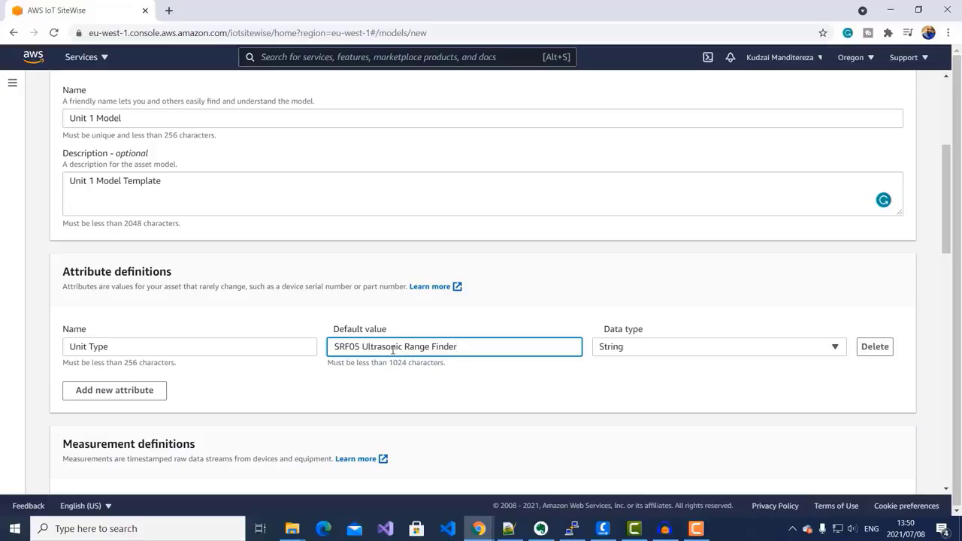
# - Define a "Tank Level" measurement with the unit % and data type Double
pyautogui.scroll(-3, 391, 350)
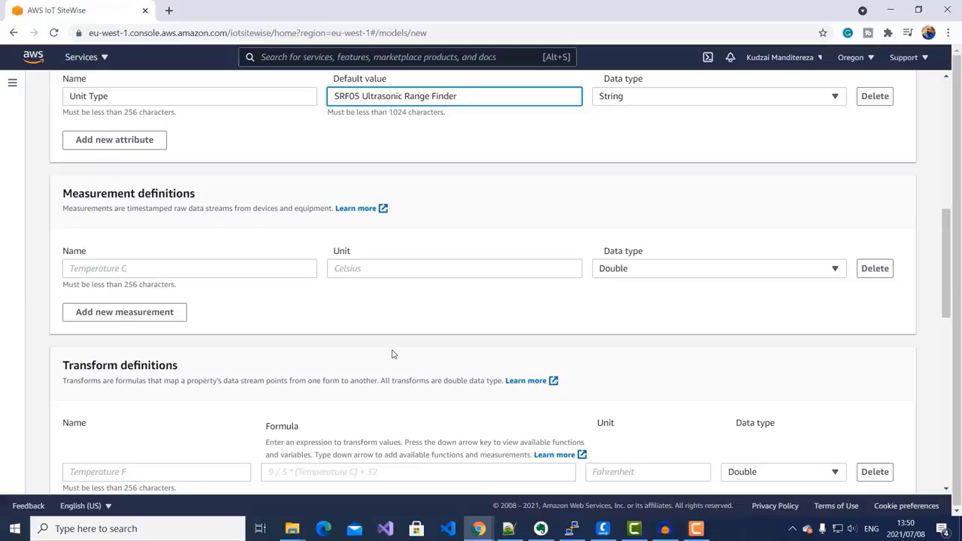
pyautogui.click(151, 270)
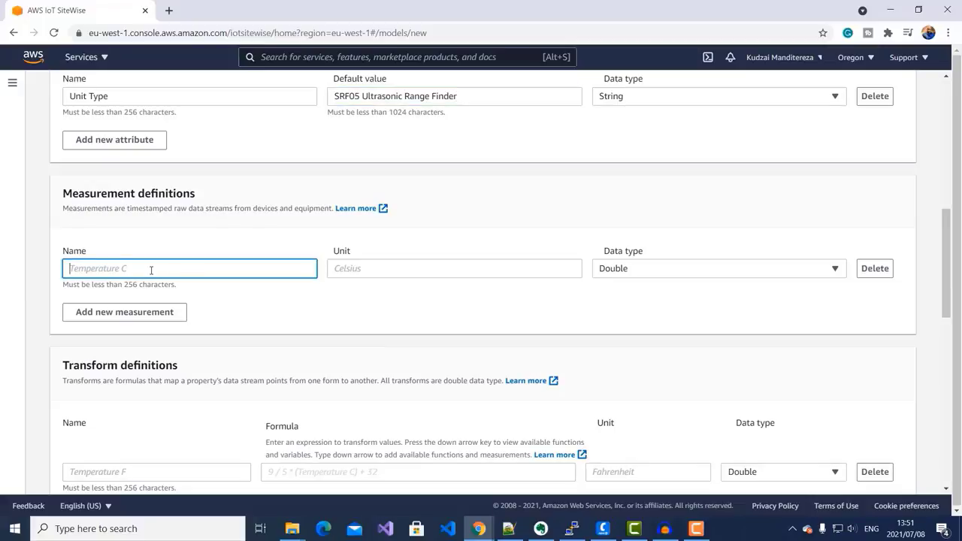
pyautogui.write('Tank Level')
pyautogui.click(374, 274)
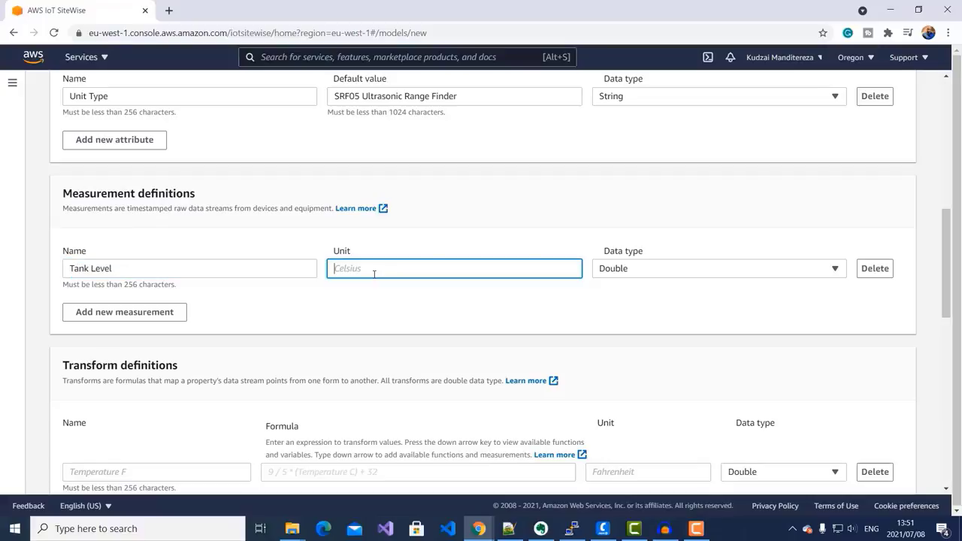
pyautogui.write('%')
# - Create the Unit 1 Model, leaving its transform, metric and hierarchy definitions empty
pyautogui.scroll(-3, 373, 274)
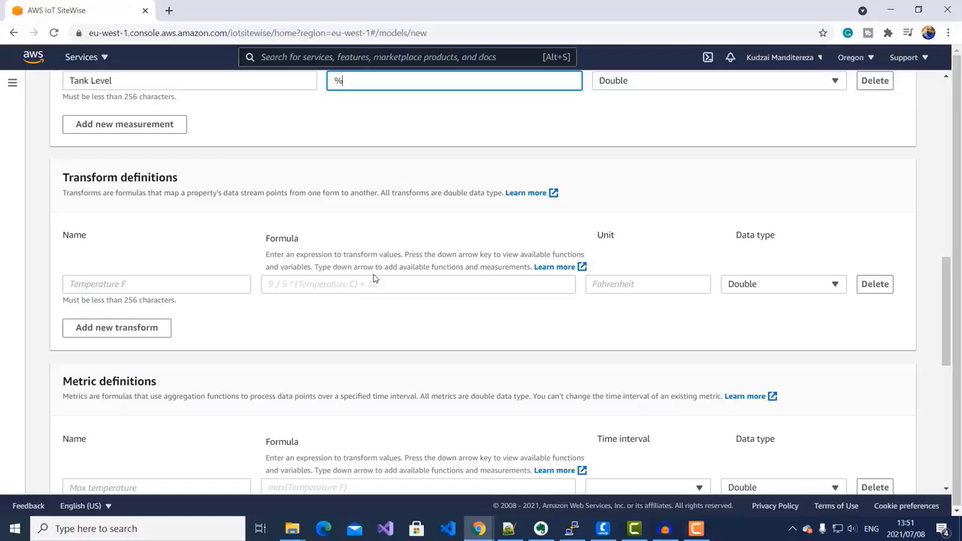
pyautogui.scroll(-2, 373, 278)
pyautogui.scroll(-1, 373, 278)
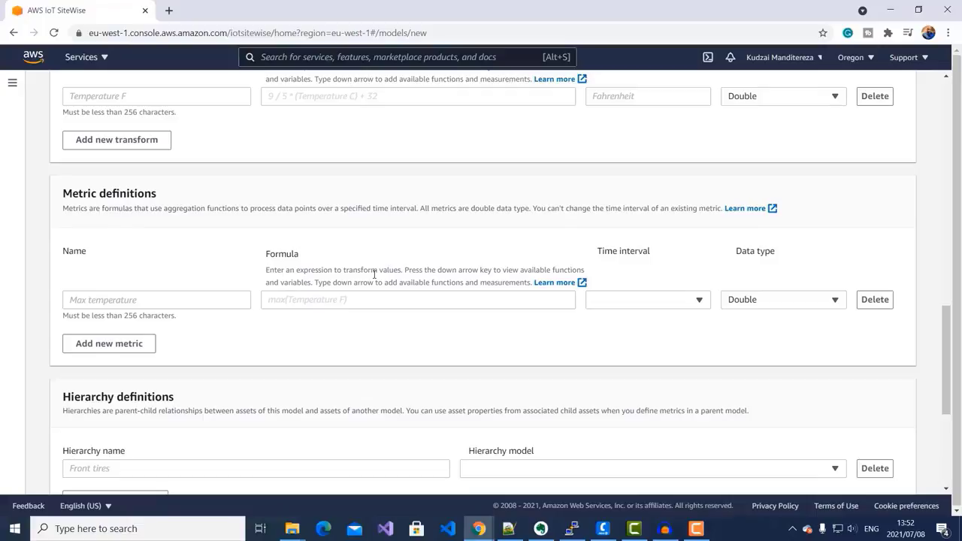
pyautogui.scroll(-4, 374, 275)
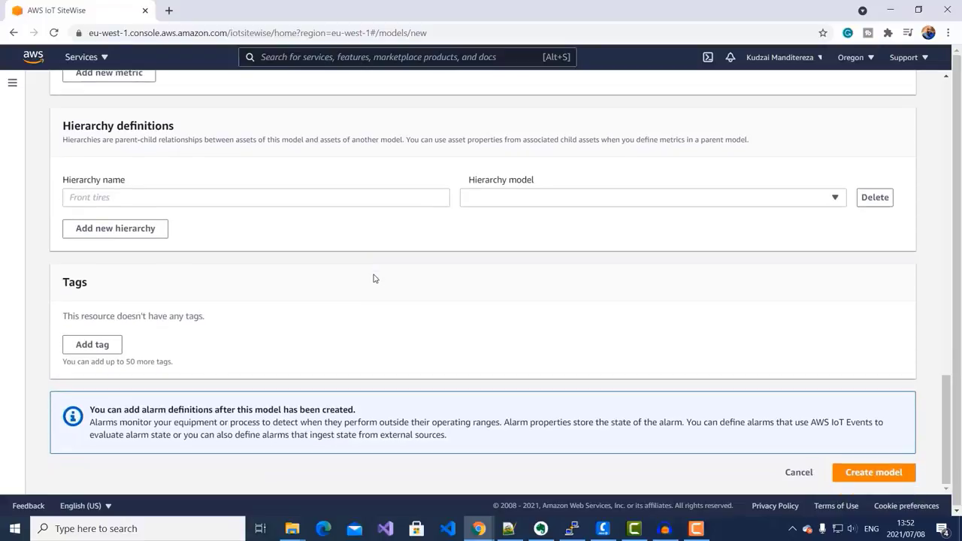
pyautogui.click(873, 472)
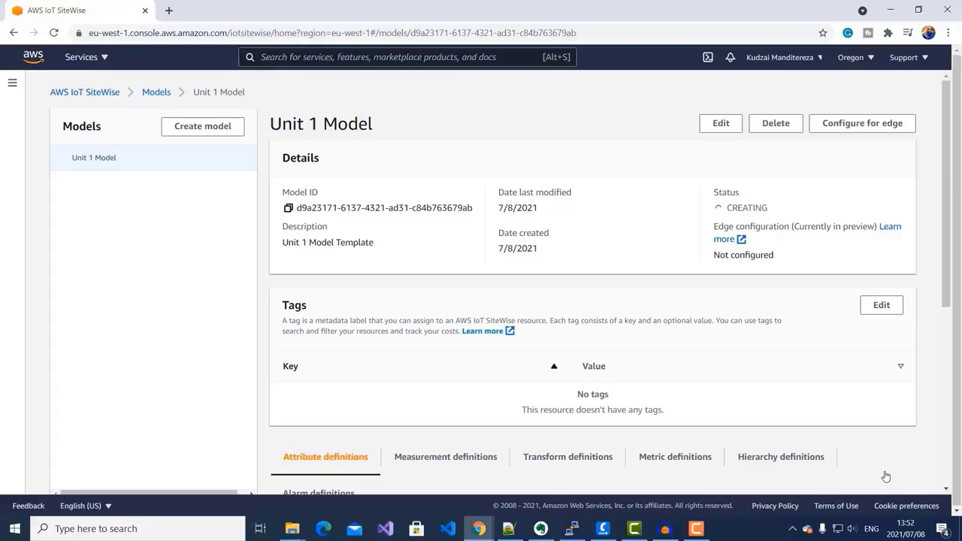
# - Start another asset model named "Unit 2 Model" with the description "Unit 2 Model Template"
pyautogui.click(203, 127)
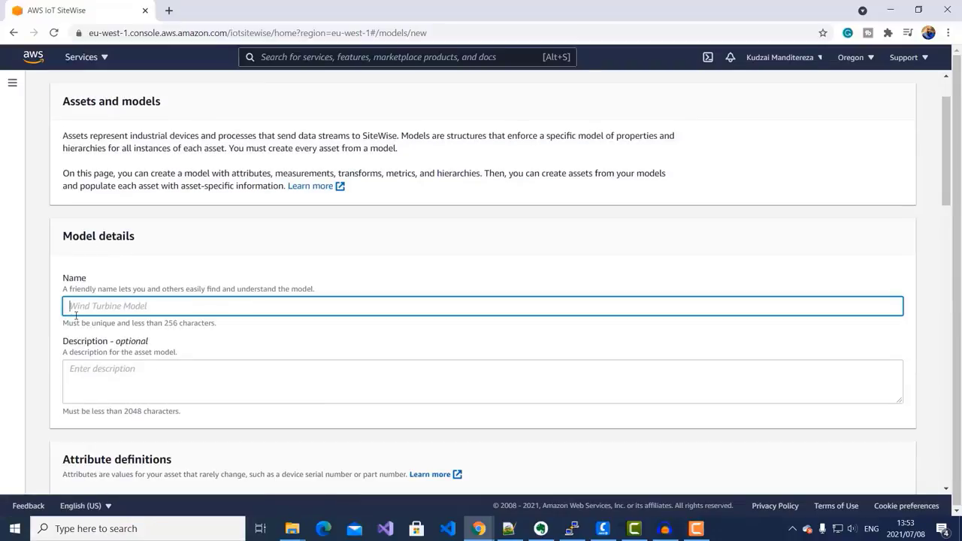
pyautogui.write('Unit 2 Model')
pyautogui.click(149, 377)
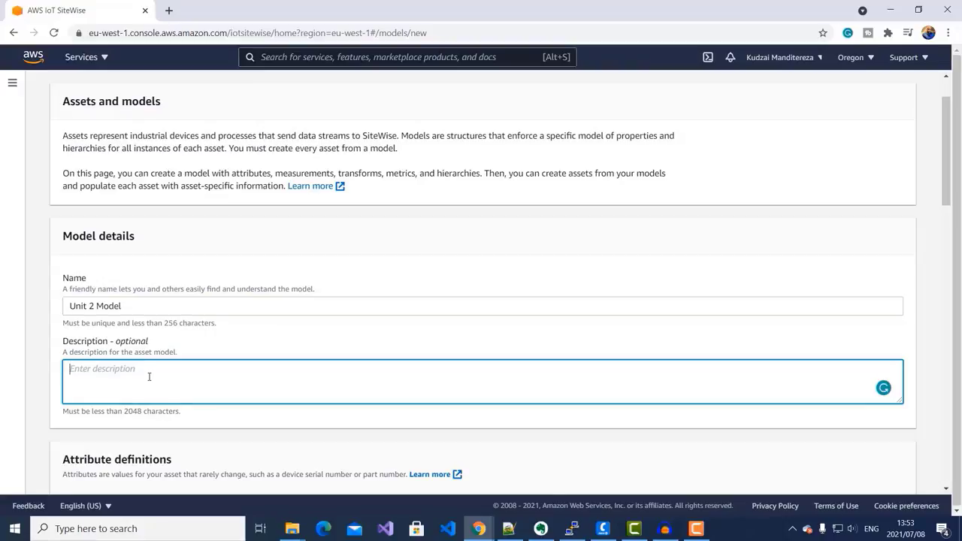
pyautogui.write('Unit 2 Model Template')
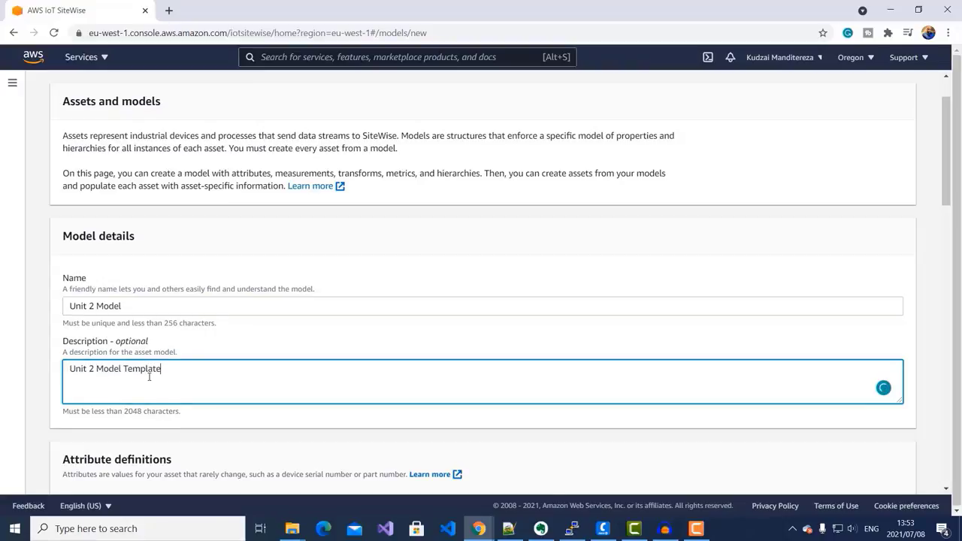
# - Define a string attribute "Unit Type" with the default value "DHT11 Sensor" for the Unit 2 Model
pyautogui.scroll(-2, 148, 377)
pyautogui.scroll(-1, 149, 377)
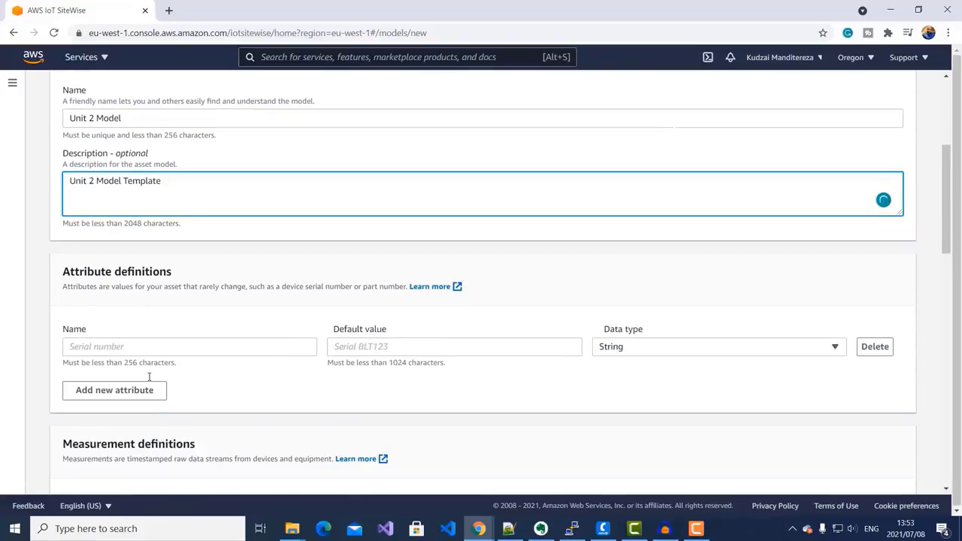
pyautogui.click(222, 346)
pyautogui.write('Unit Type')
pyautogui.click(342, 346)
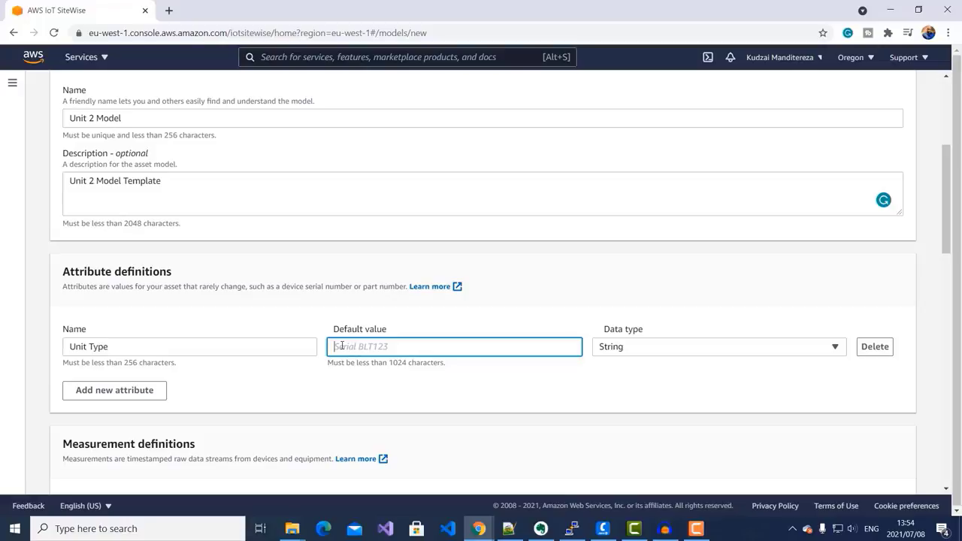
pyautogui.write('DHT11 Sensor')
# - Define a "Temperature" measurement in Celsius with data type Double and create the Unit 2 Model
pyautogui.scroll(-3, 341, 346)
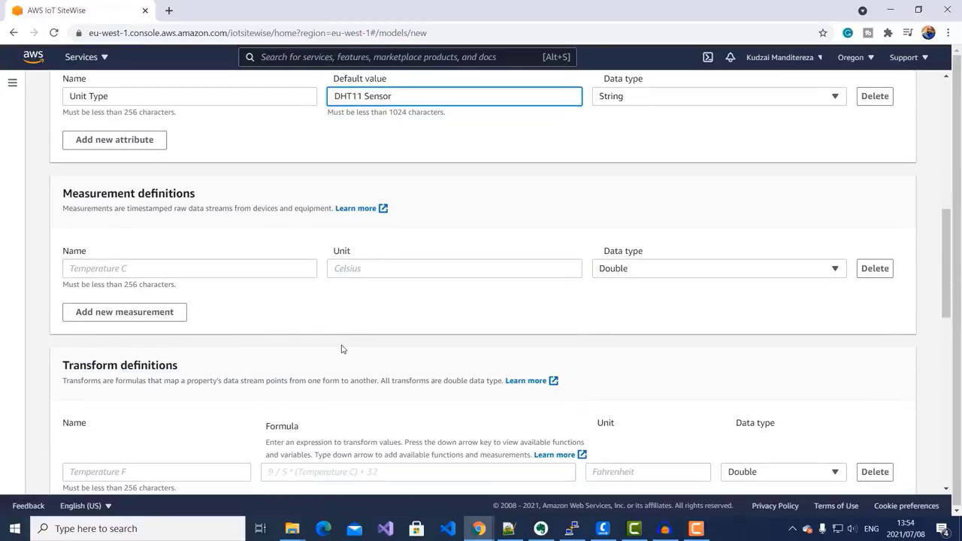
pyautogui.click(169, 272)
pyautogui.write('Temperature')
pyautogui.click(338, 268)
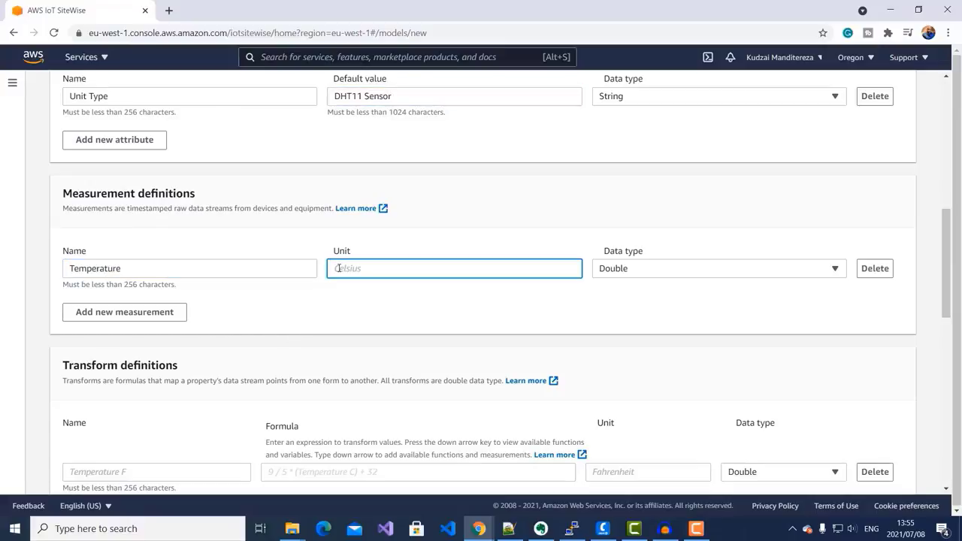
pyautogui.write('Celsius')
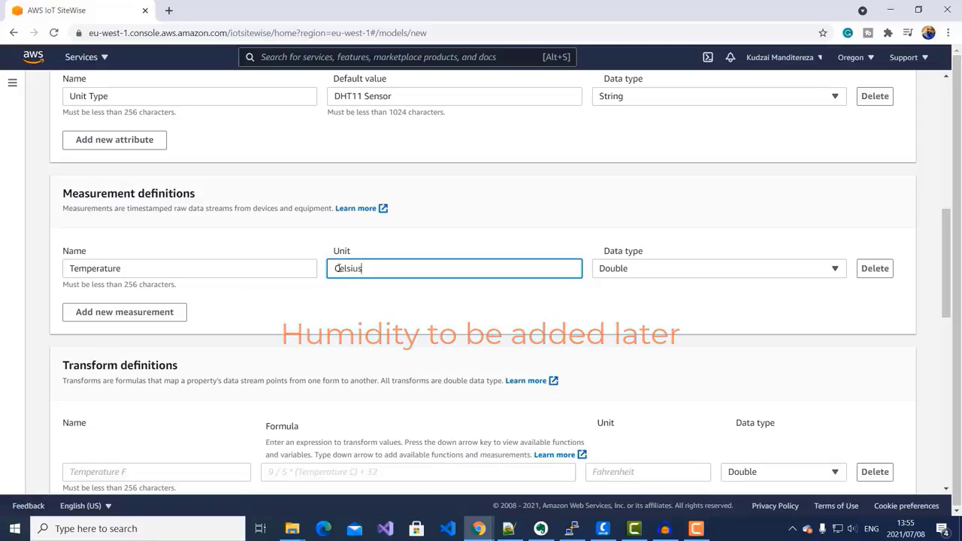
pyautogui.scroll(-7, 413, 278)
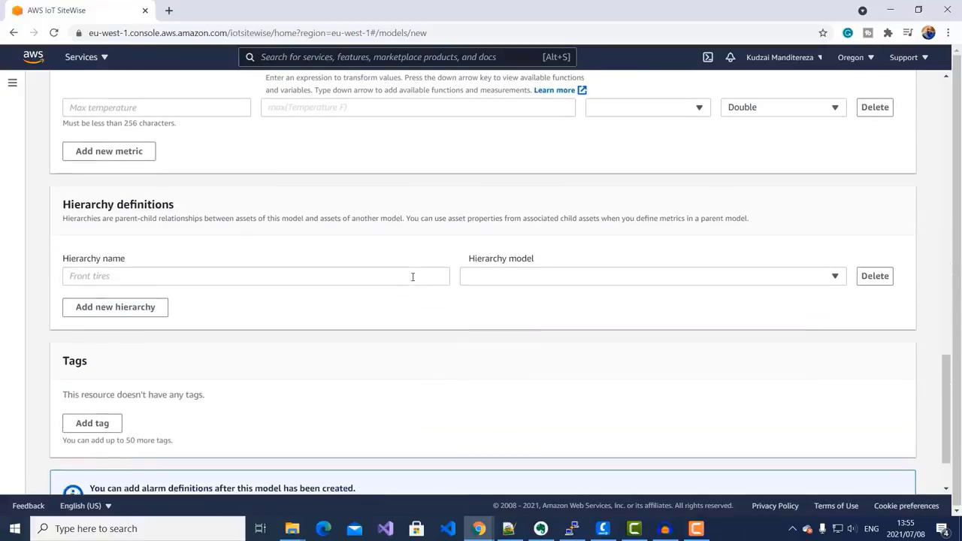
pyautogui.scroll(-1, 412, 277)
pyautogui.click(874, 472)
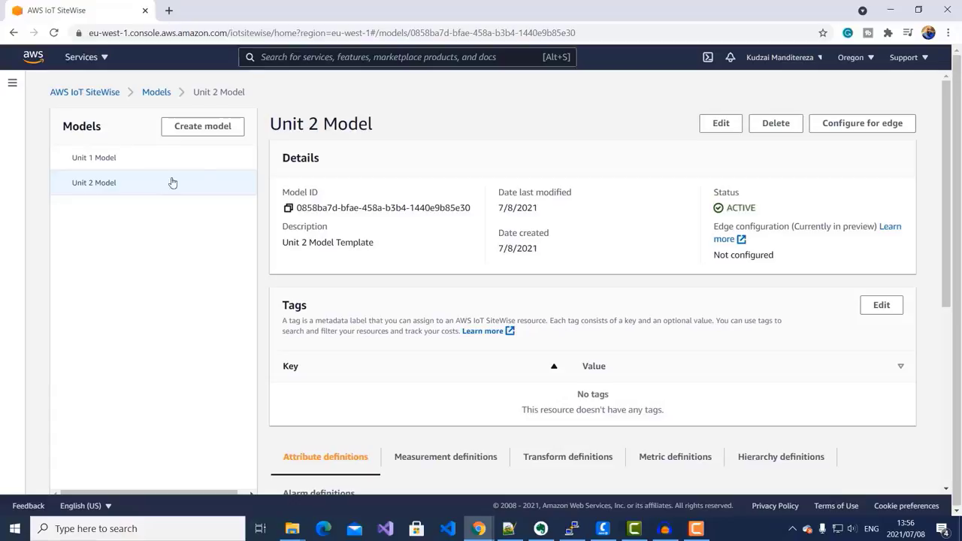
# - Start a third asset model named "Tank Model" with the description "Tank Model Template"
pyautogui.click(192, 125)
pyautogui.click(83, 243)
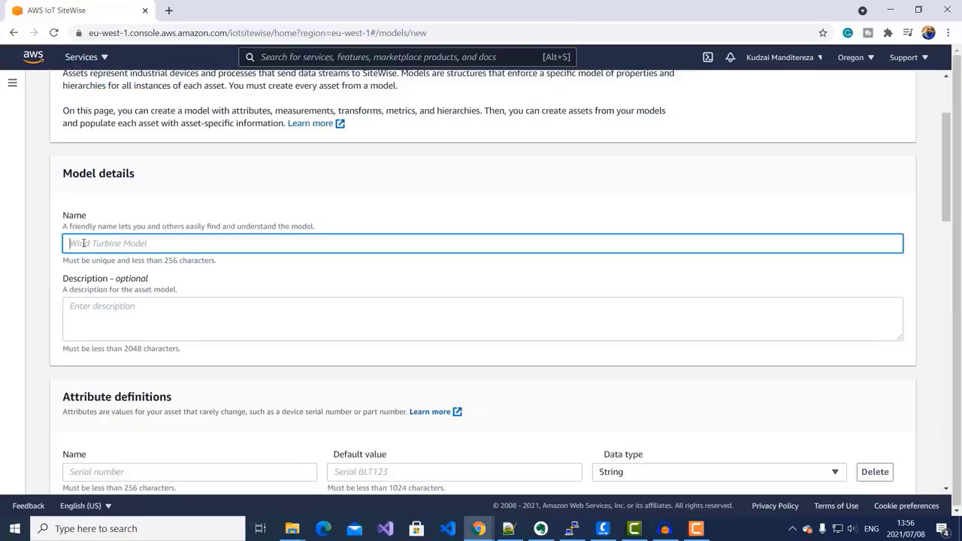
pyautogui.write('Tank Model')
pyautogui.click(109, 314)
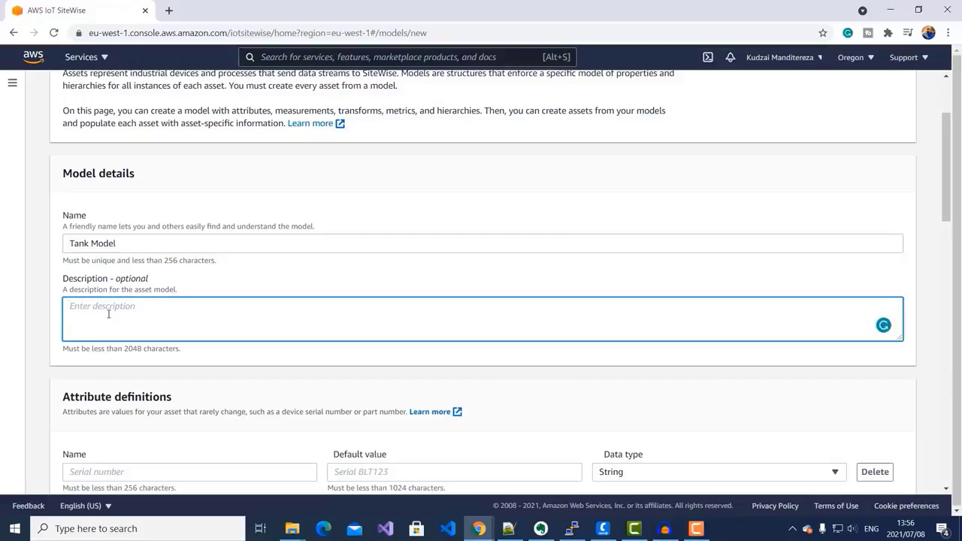
pyautogui.write('Tank Model Template')
# - Define a string attribute "Tank Type" with the default value "Cooling Tower" for the Tank Model
pyautogui.scroll(-3, 138, 286)
pyautogui.click(139, 284)
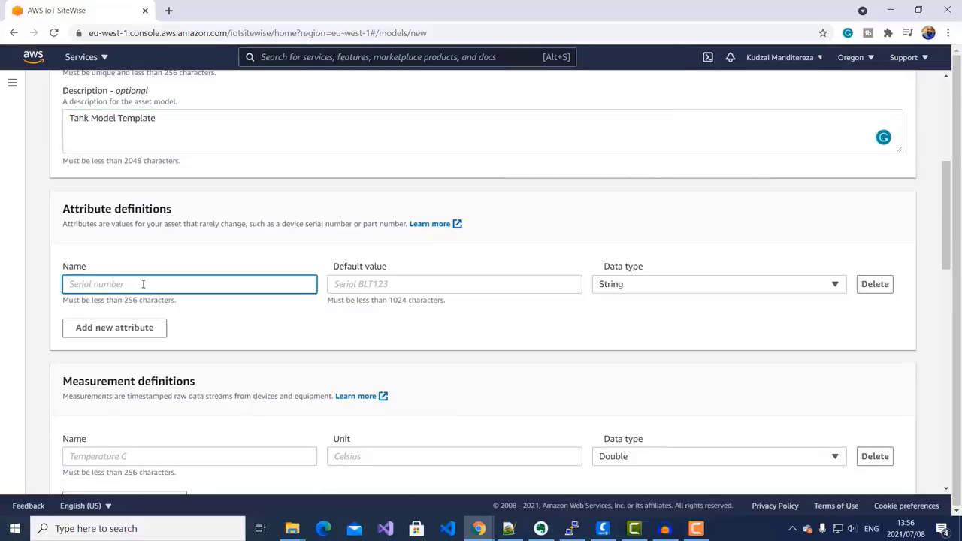
pyautogui.write('Tank Type')
pyautogui.click(377, 285)
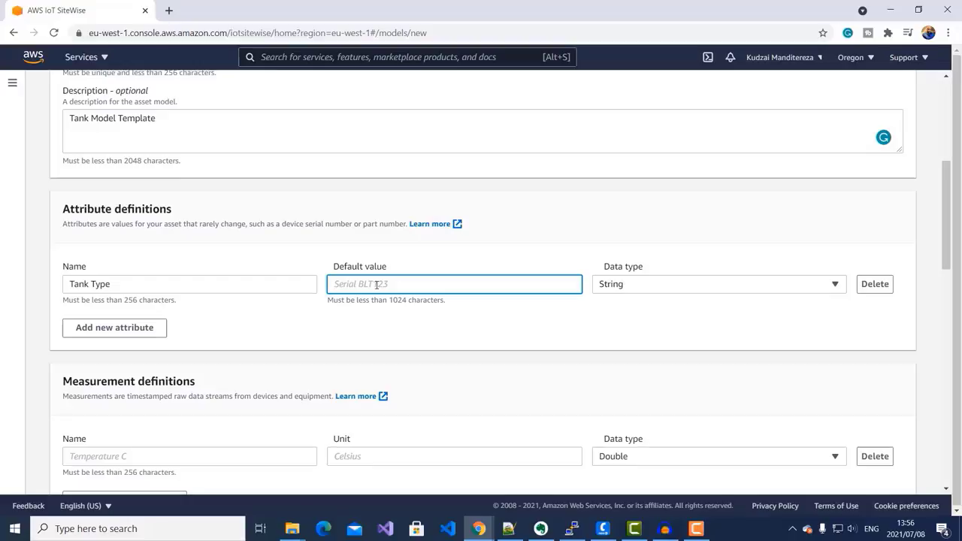
pyautogui.write('Cooling Tower')
# - Define a hierarchy named "Unit 1 Model" in the Tank Model and link it to the Unit 1 Model
pyautogui.scroll(-3, 383, 304)
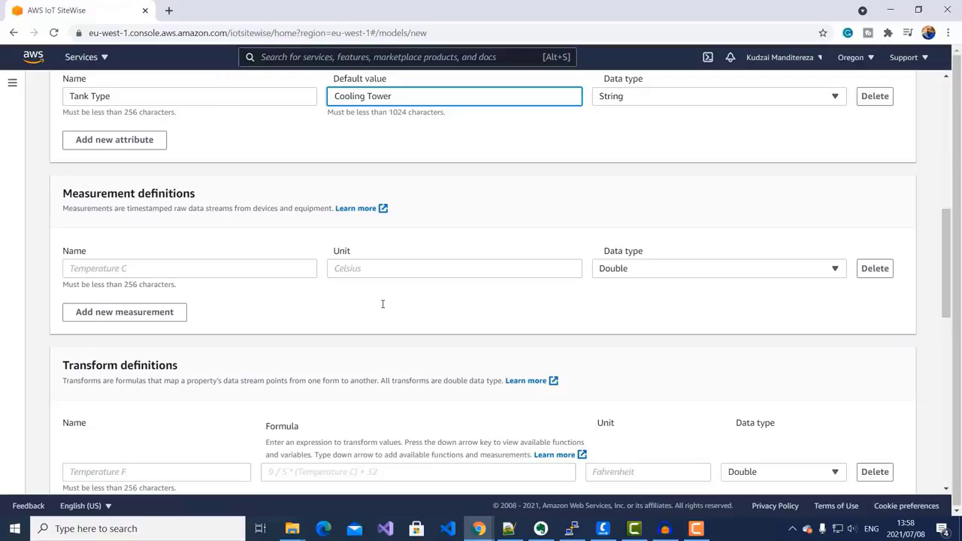
pyautogui.scroll(-8, 382, 309)
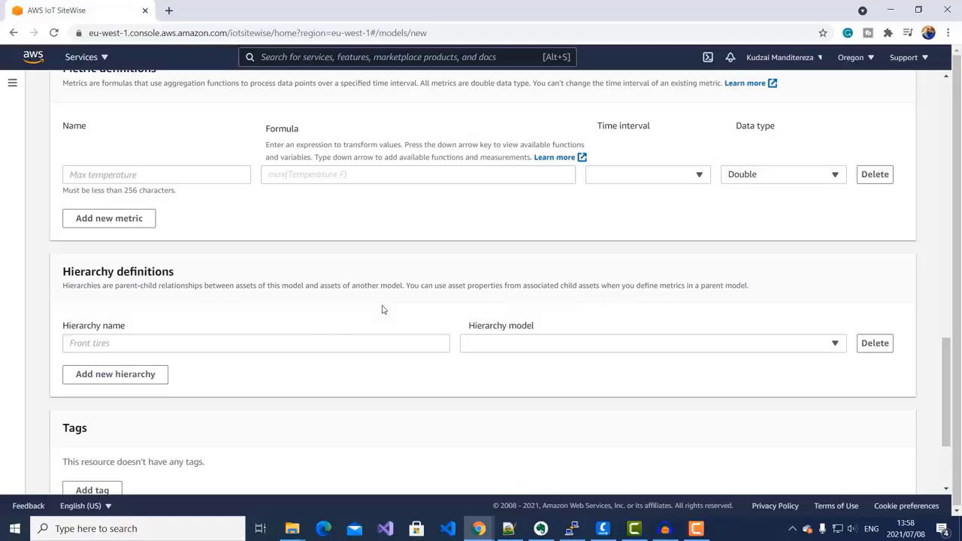
pyautogui.click(147, 344)
pyautogui.write('Unit 1 model')
pyautogui.press('BackSpace')
pyautogui.press('BackSpace')
pyautogui.press('BackSpace')
pyautogui.press('BackSpace')
pyautogui.press('BackSpace')
pyautogui.write('Model')
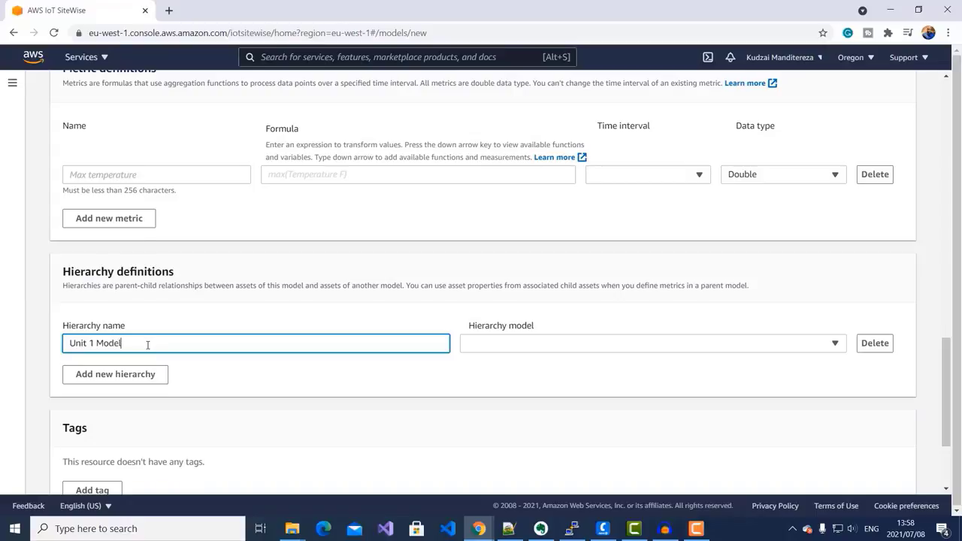
pyautogui.click(827, 346)
pyautogui.click(514, 392)
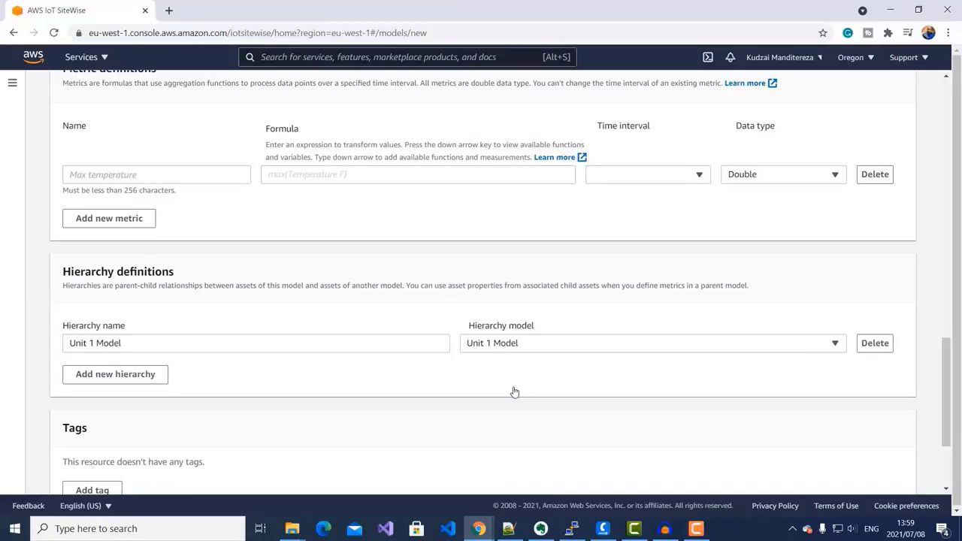
# - Add a second hierarchy named "Unit 2 Model" linked to the Unit 2 Model and create the Tank Model
pyautogui.click(113, 374)
pyautogui.click(142, 373)
pyautogui.write('Unit 2 Model')
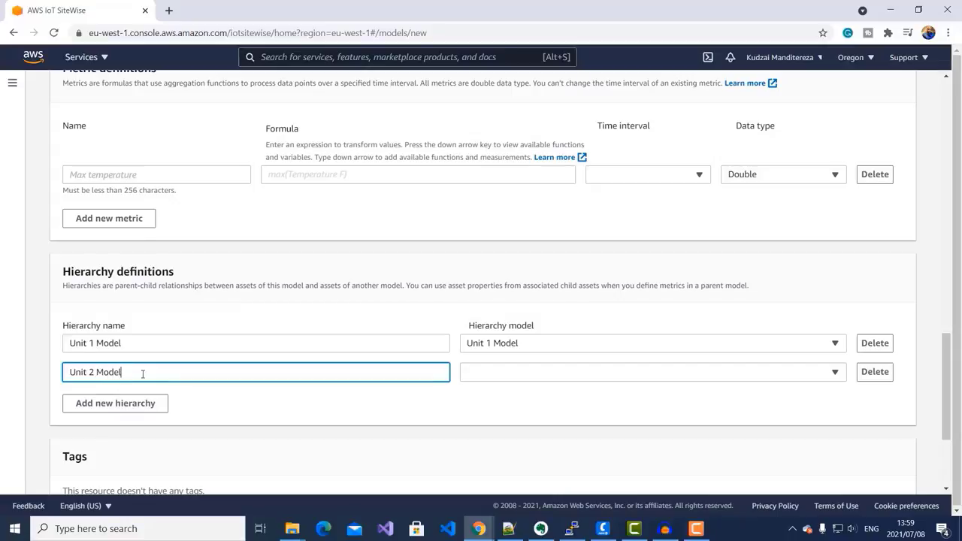
pyautogui.click(832, 376)
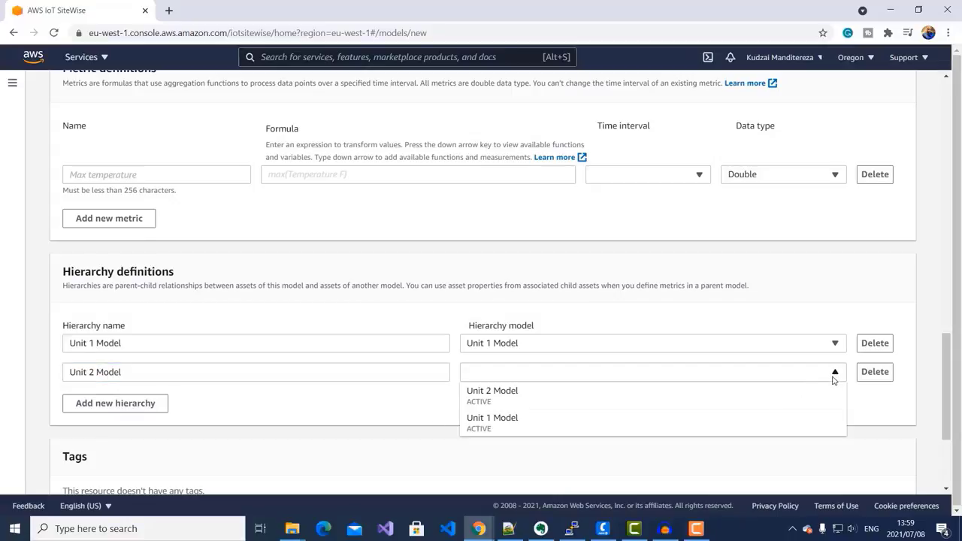
pyautogui.click(560, 397)
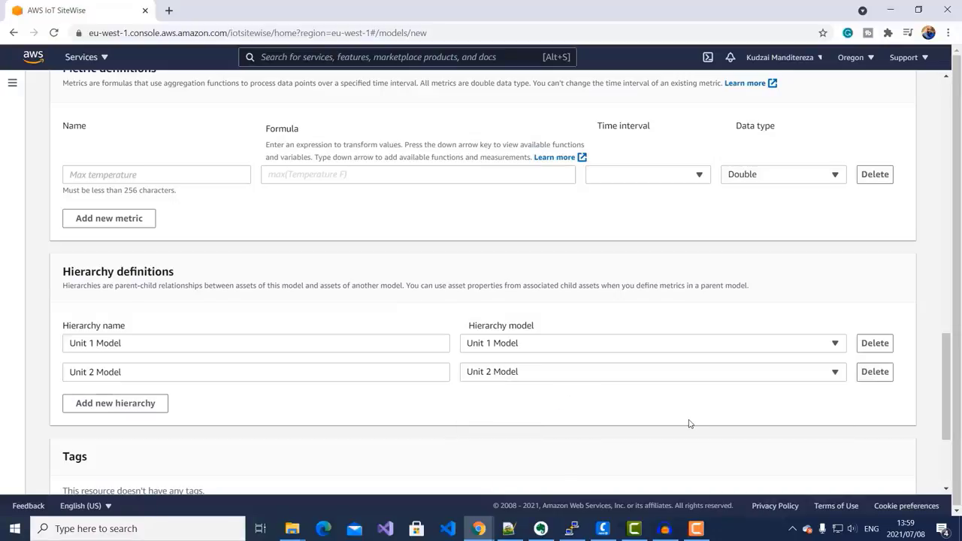
pyautogui.scroll(-3, 690, 424)
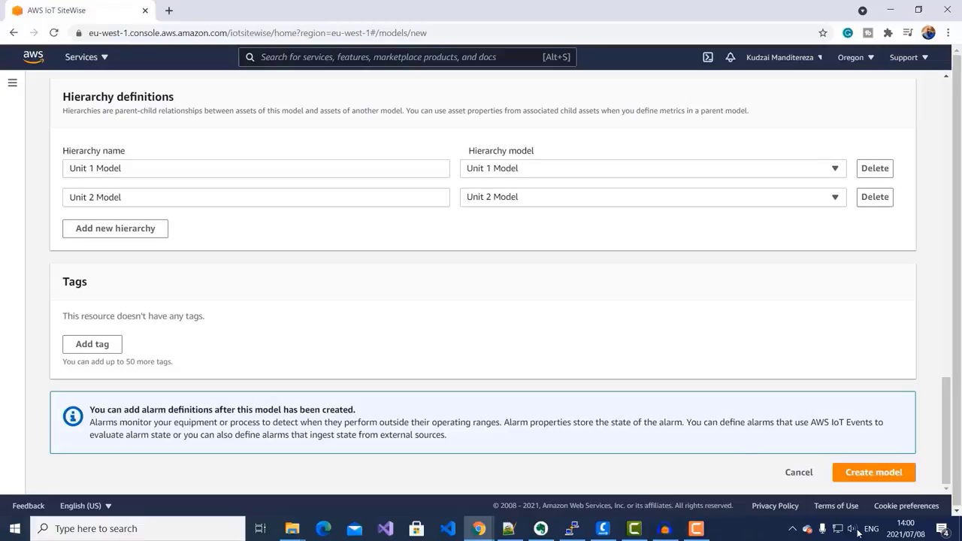
pyautogui.click(869, 472)
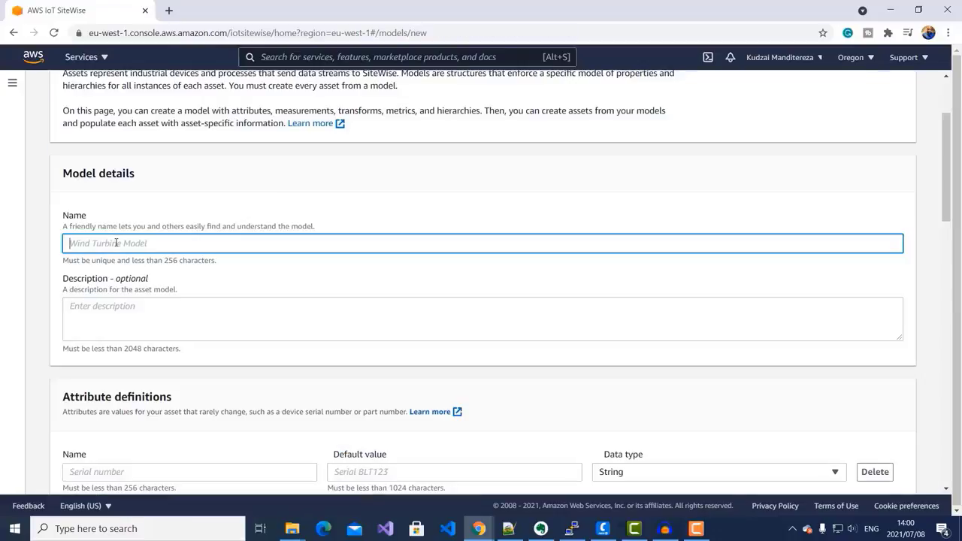
# - Name the new asset model "Demo Plant Model" and give it the description "Demo Plant Model Template"
pyautogui.write('Demo Plant Model')
pyautogui.click(122, 314)
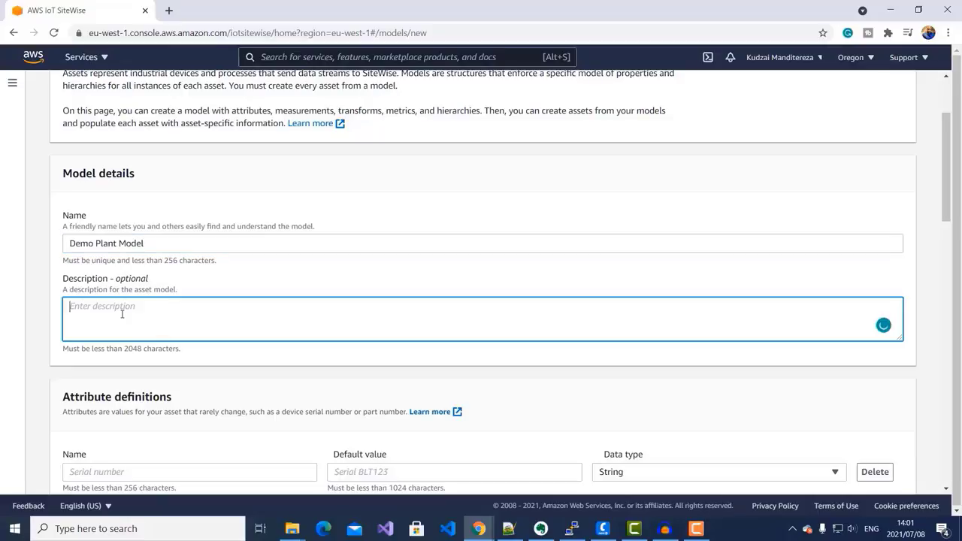
pyautogui.write('Demo Plant Model Template')
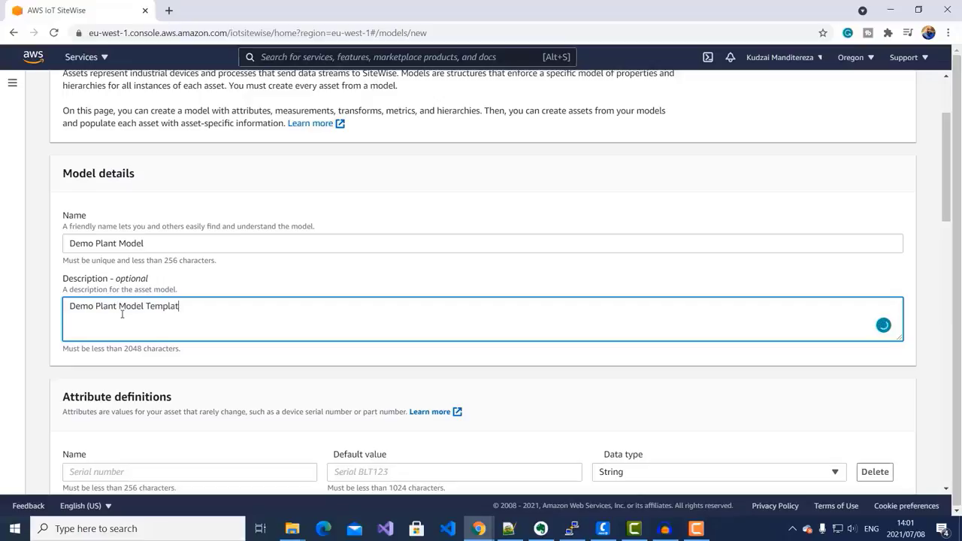
# - Define a string attribute "Demo Plant Type" with the default value "Cooling Towers Plant" for the Demo Plant Model
pyautogui.scroll(-2, 122, 314)
pyautogui.scroll(-1, 122, 314)
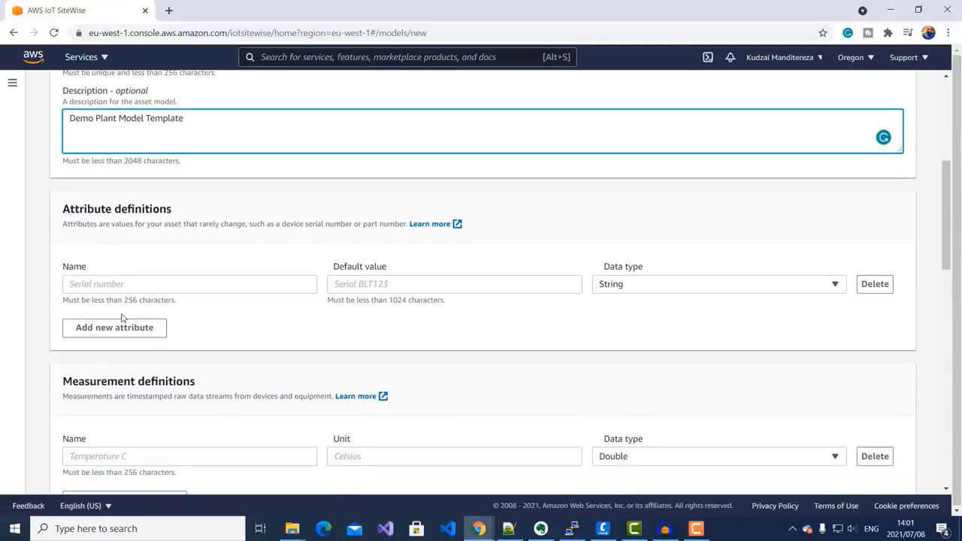
pyautogui.click(112, 285)
pyautogui.write('Demo Plant Type')
pyautogui.click(357, 285)
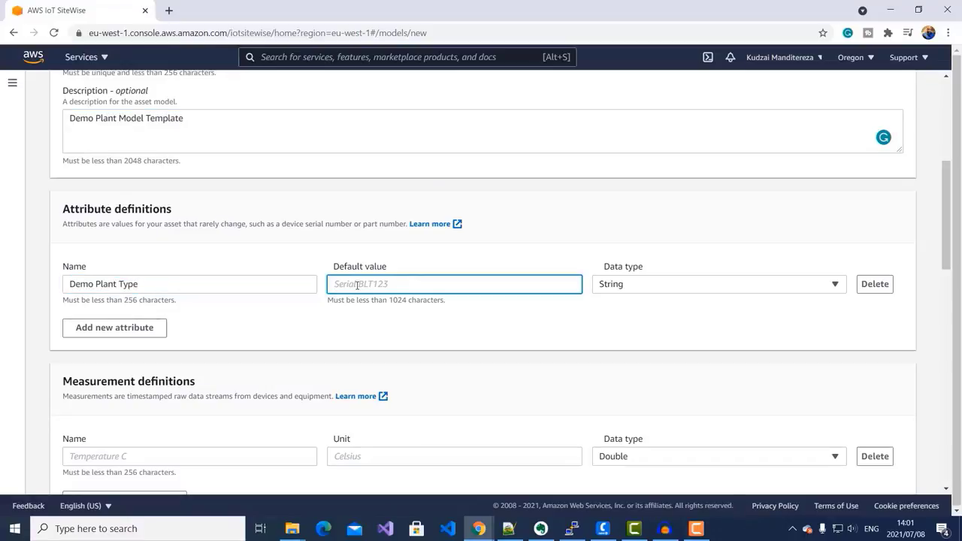
pyautogui.write('Cooling Towers Plant')
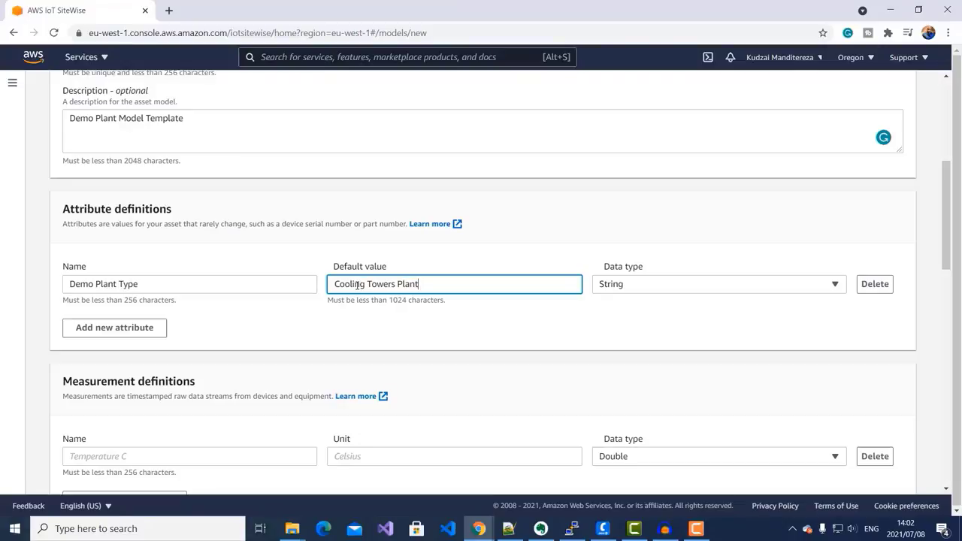
# - Define a hierarchy named "Tank Model" linked to the Tank Model and create the Demo Plant Model
pyautogui.scroll(-3, 357, 285)
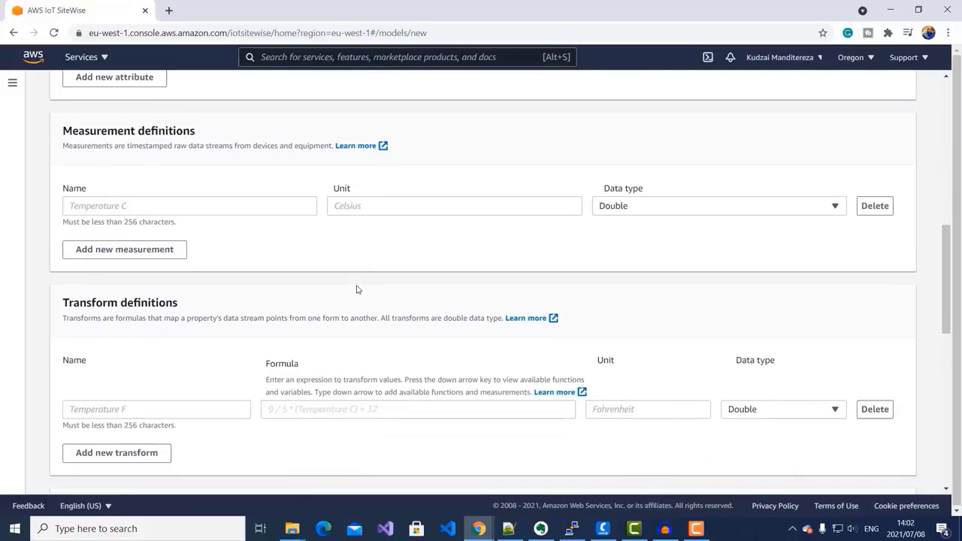
pyautogui.scroll(-6, 357, 289)
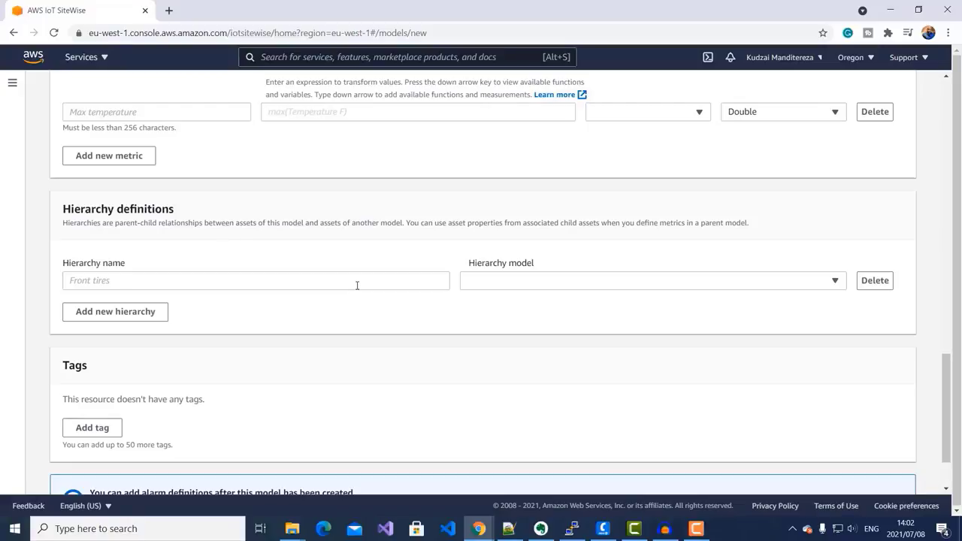
pyautogui.scroll(-1, 357, 286)
pyautogui.click(153, 216)
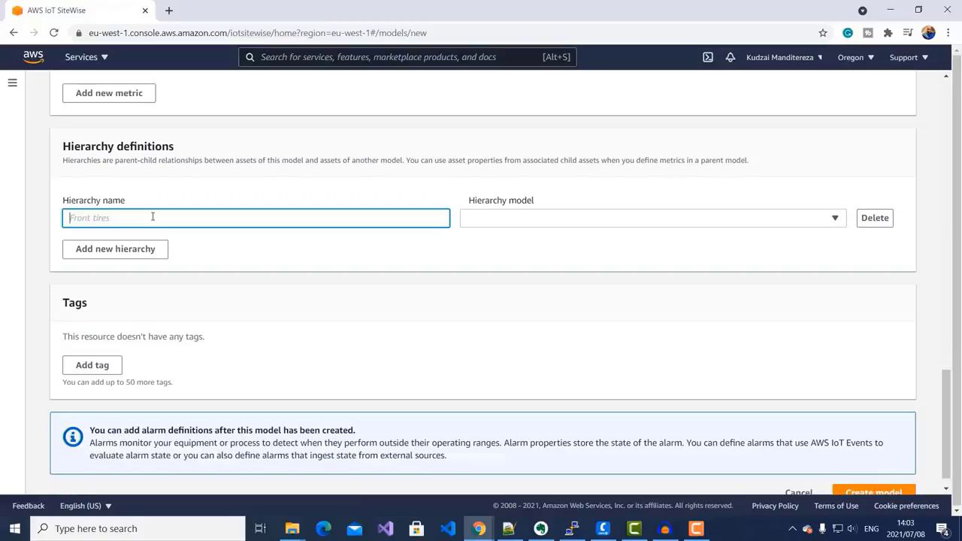
pyautogui.write('Tank Model')
pyautogui.click(837, 215)
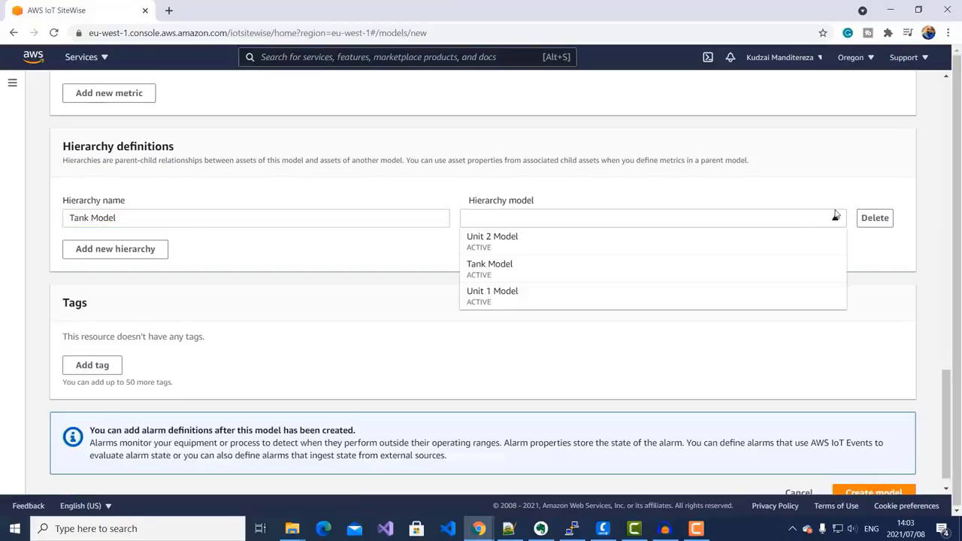
pyautogui.click(522, 270)
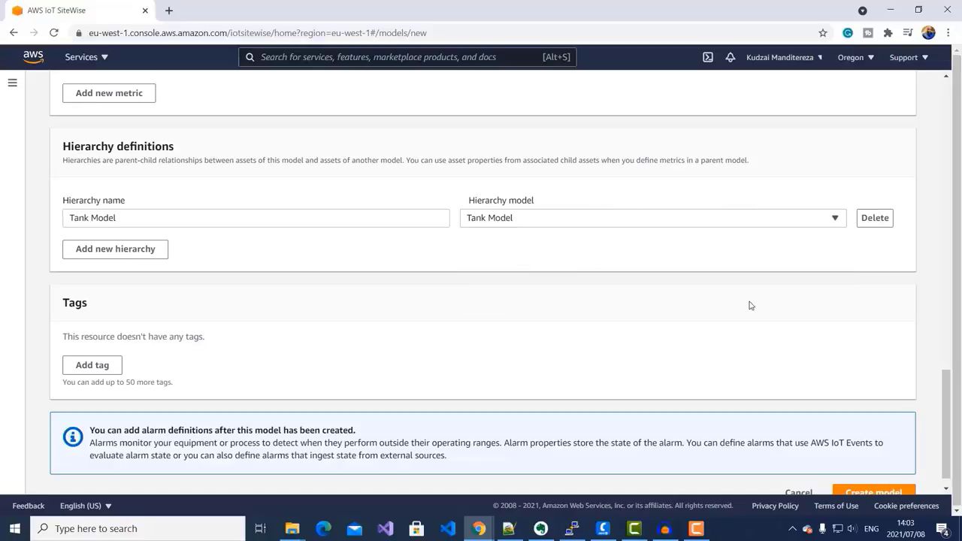
pyautogui.scroll(-1, 749, 305)
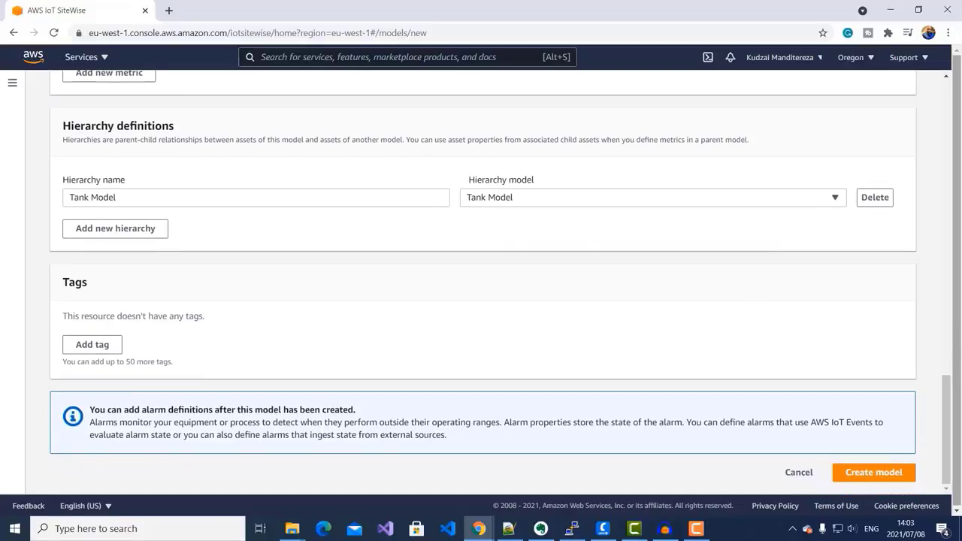
pyautogui.click(866, 472)
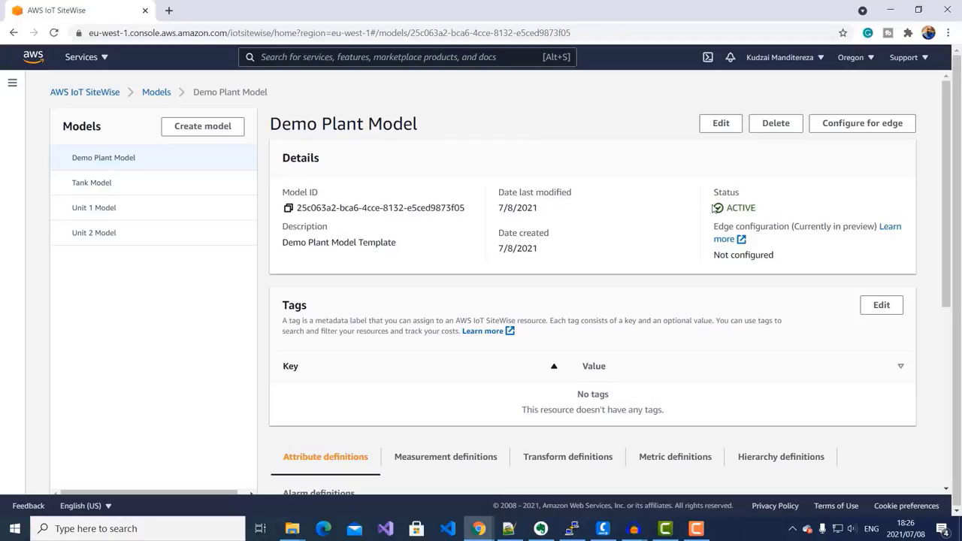
# - Create an asset named "Tank 1 - Unit 1" from the Unit 1 Model
pyautogui.click(104, 215)
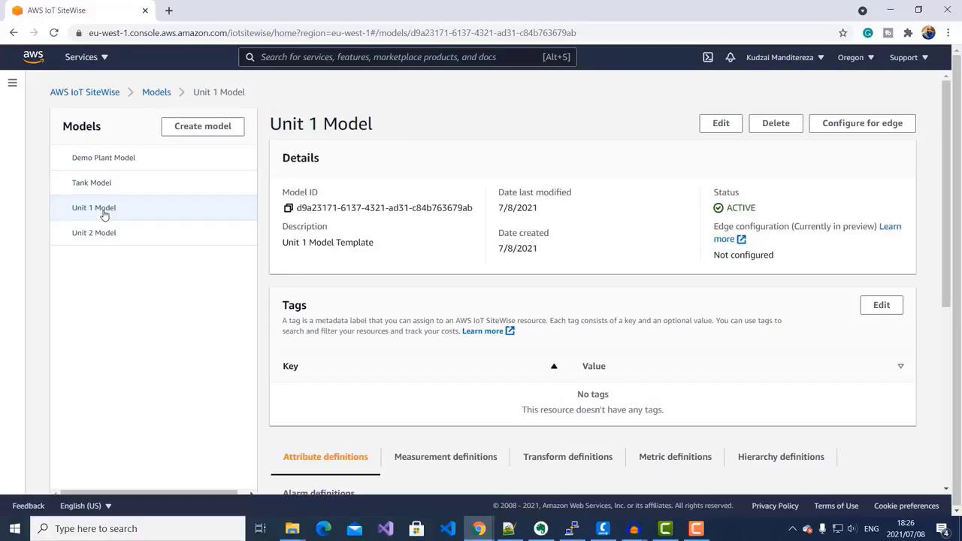
pyautogui.scroll(-5, 511, 241)
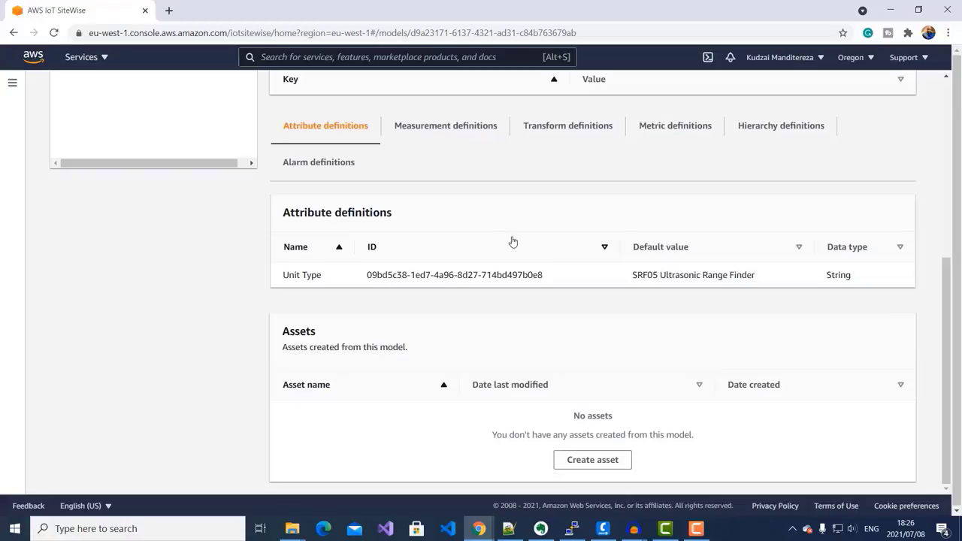
pyautogui.click(601, 460)
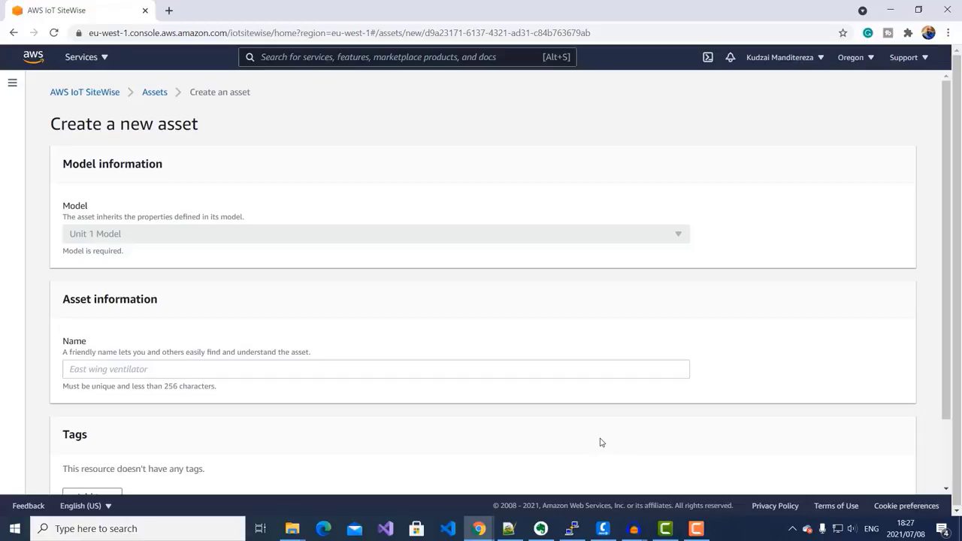
pyautogui.click(154, 367)
pyautogui.write('Tank 1 - Unit ')
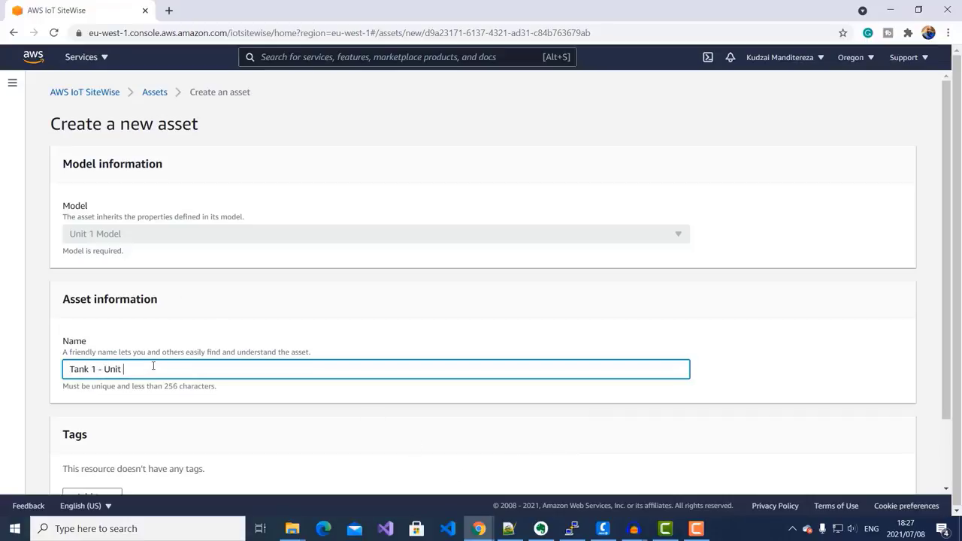
pyautogui.write('1')
pyautogui.scroll(-1, 197, 365)
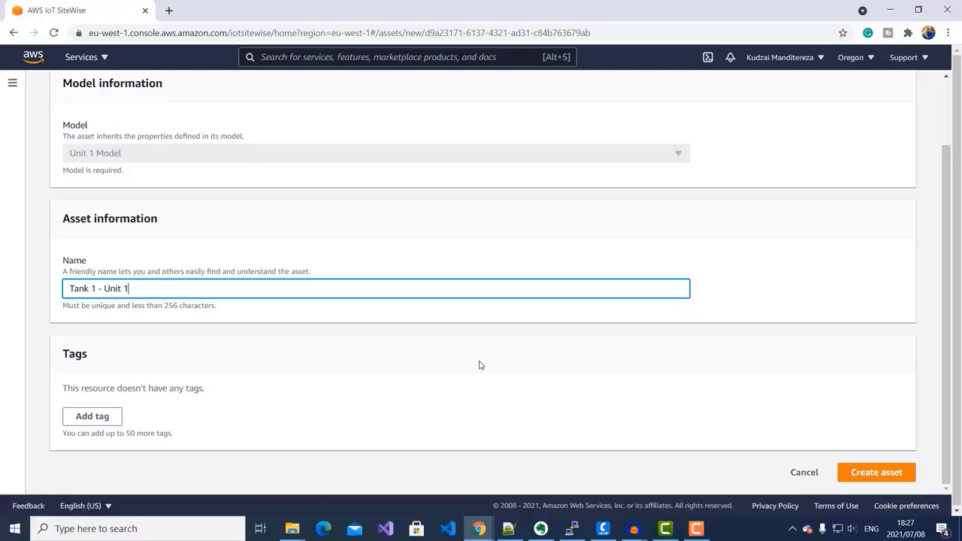
pyautogui.click(879, 472)
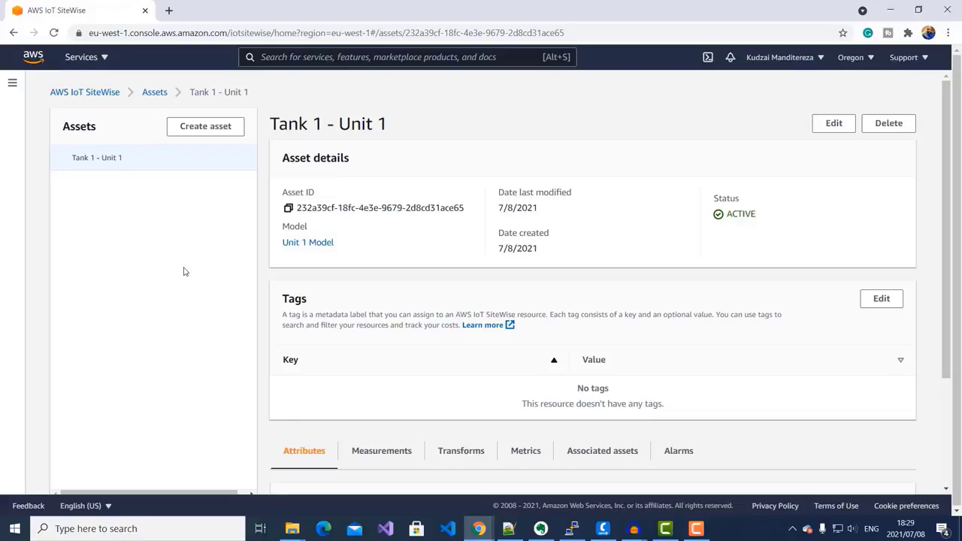
# - Create another asset from the Unit 1 Model, named "Tank 2 - Unit 1"
pyautogui.click(203, 127)
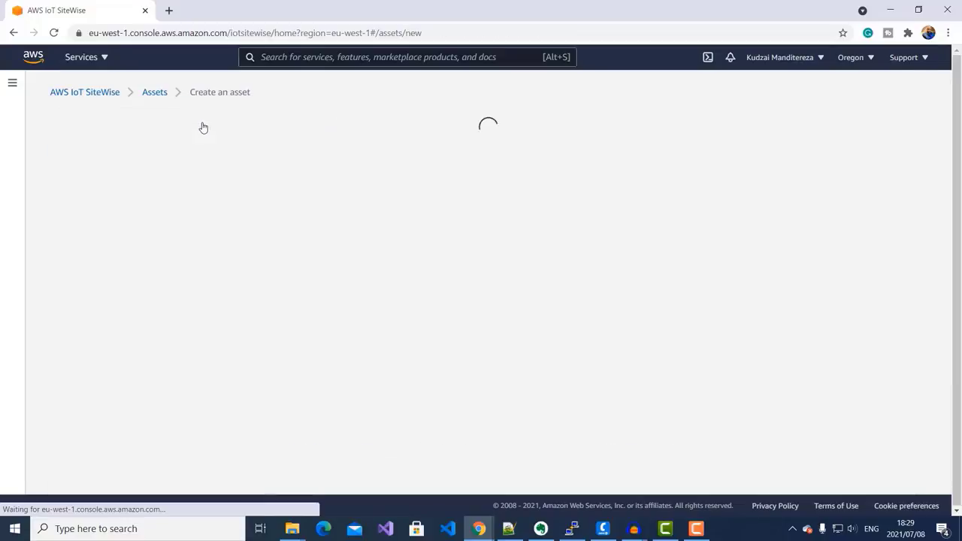
pyautogui.click(660, 233)
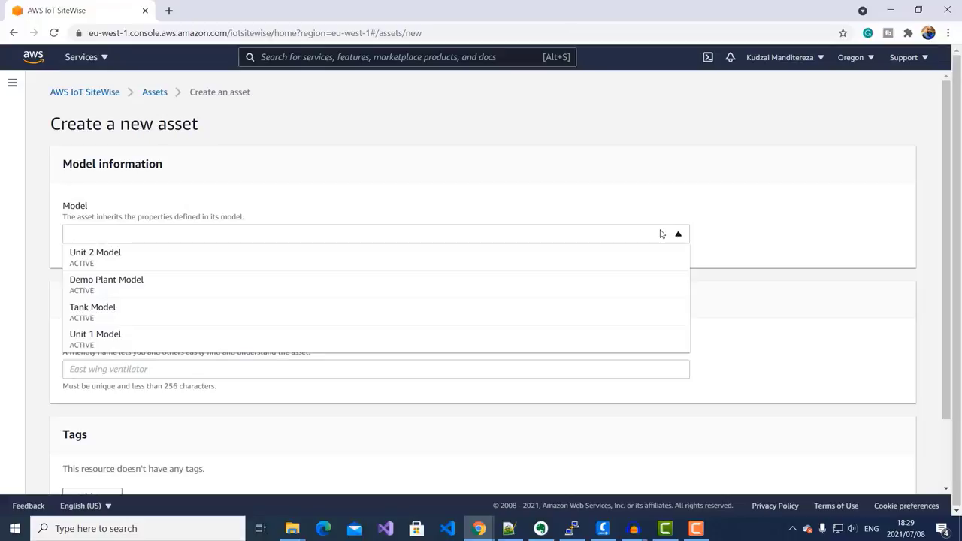
pyautogui.click(119, 338)
pyautogui.scroll(-2, 119, 315)
pyautogui.click(119, 287)
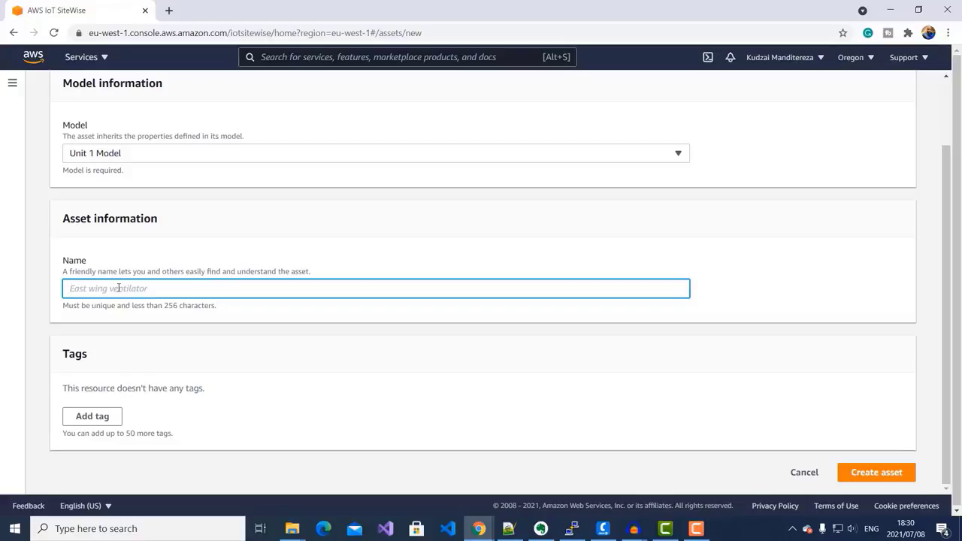
pyautogui.write('Tank 2 - Unit 1')
pyautogui.click(883, 473)
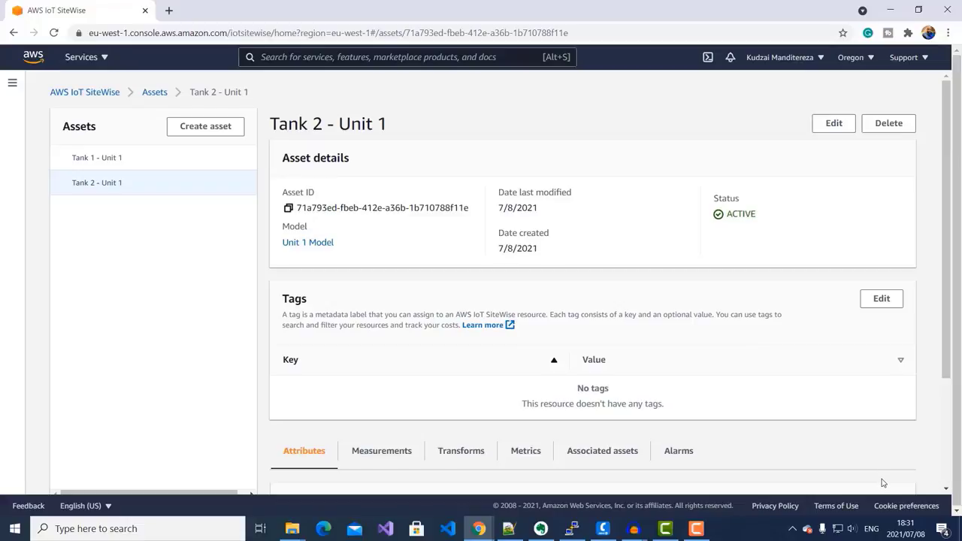
# - Create an asset named "Tank 1 - Unit 2" from the Unit 2 Model
pyautogui.click(193, 131)
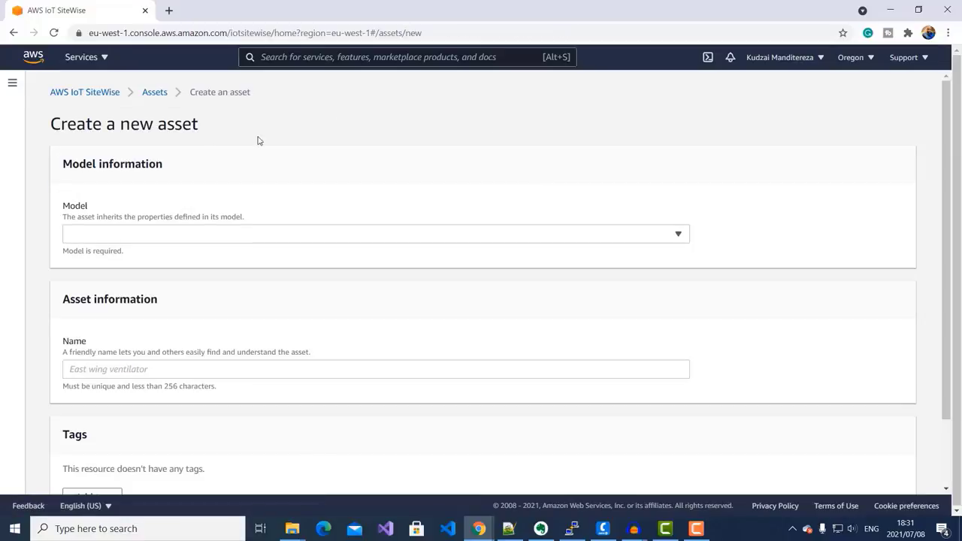
pyautogui.click(677, 235)
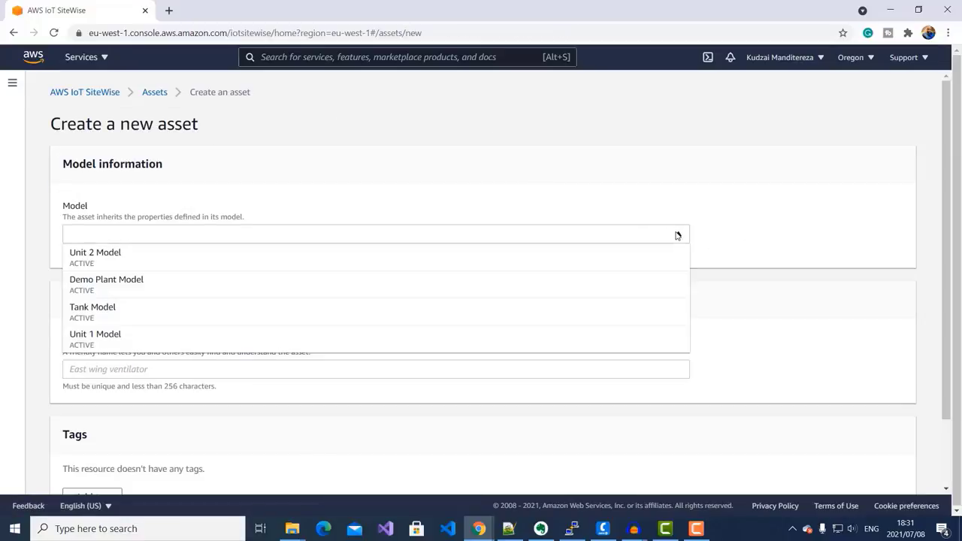
pyautogui.click(110, 258)
pyautogui.click(149, 371)
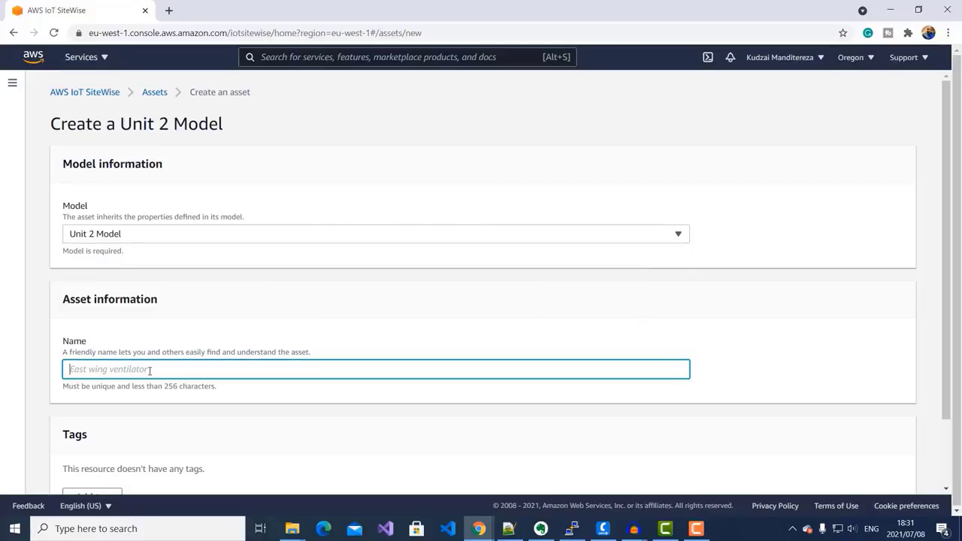
pyautogui.write('Tank 1 - Unit 2')
pyautogui.scroll(-1, 841, 456)
pyautogui.click(883, 476)
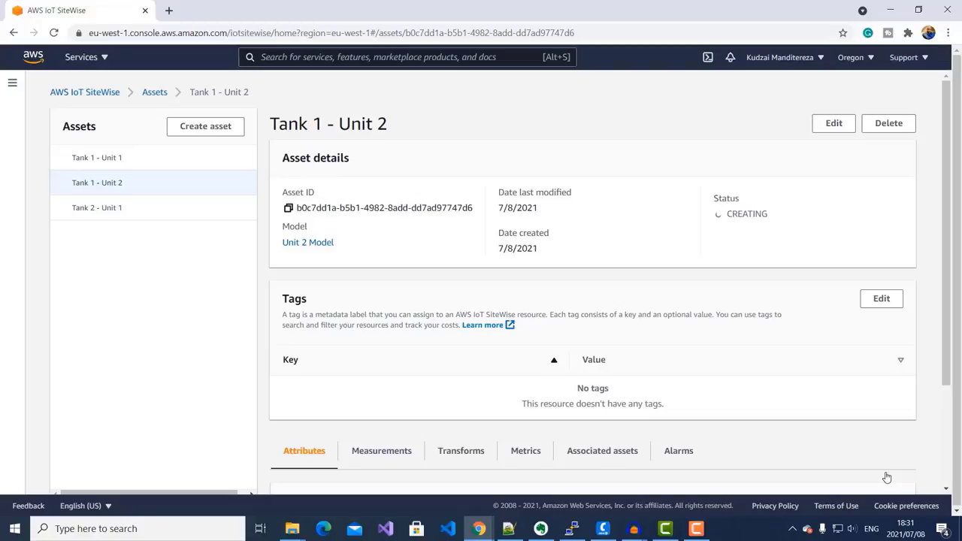
# - Create an asset named "Tank 2 - Unit 2" from the Unit 2 Model
pyautogui.click(188, 129)
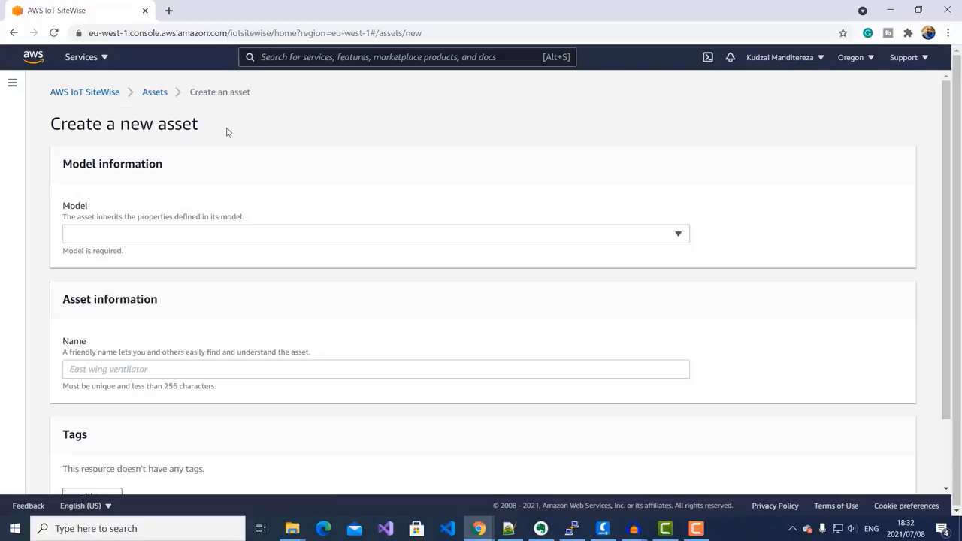
pyautogui.click(635, 238)
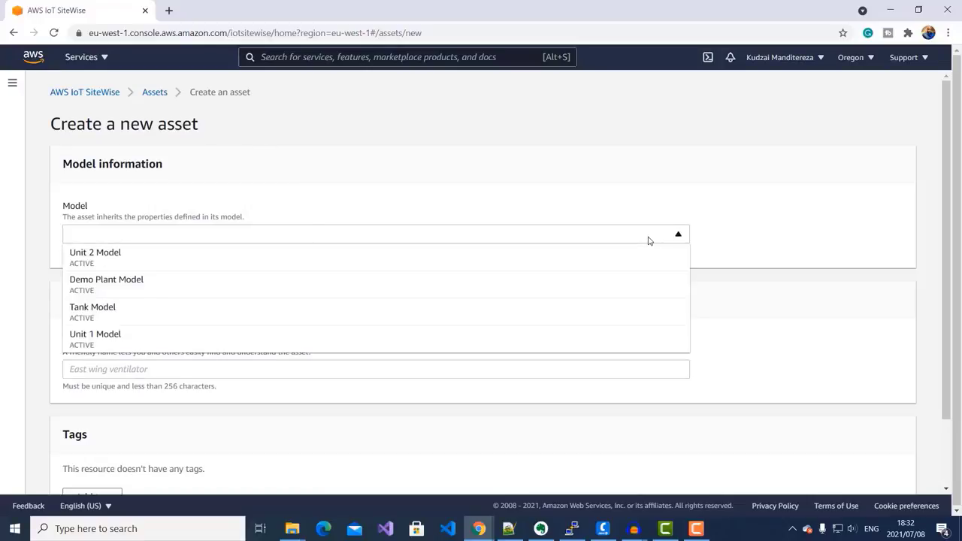
pyautogui.click(135, 267)
pyautogui.click(163, 364)
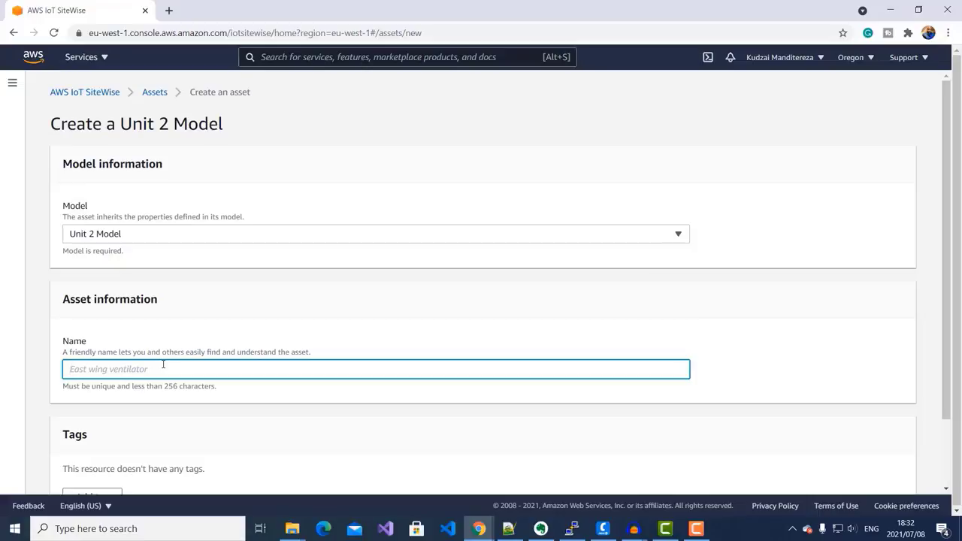
pyautogui.write('Tank 2 - Unit 2')
pyautogui.scroll(-1, 699, 439)
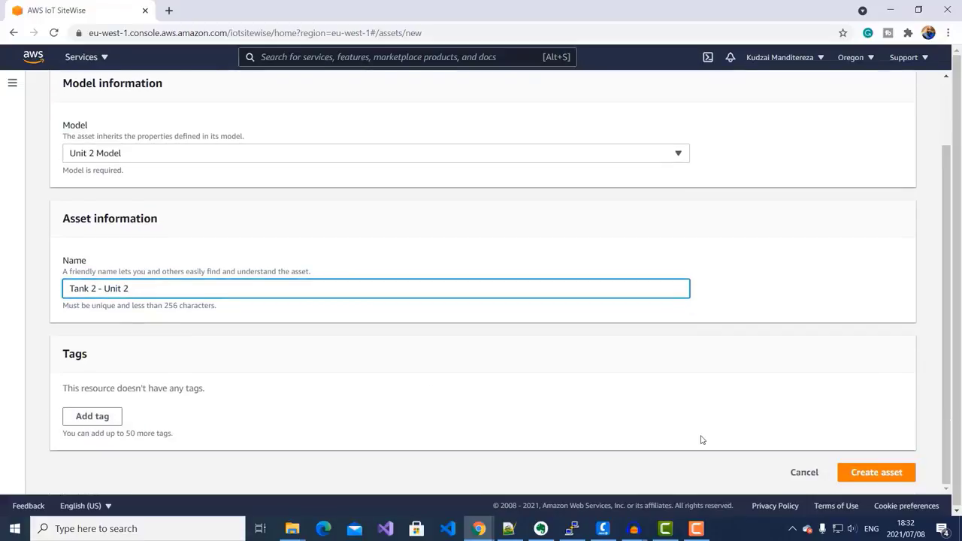
pyautogui.click(878, 471)
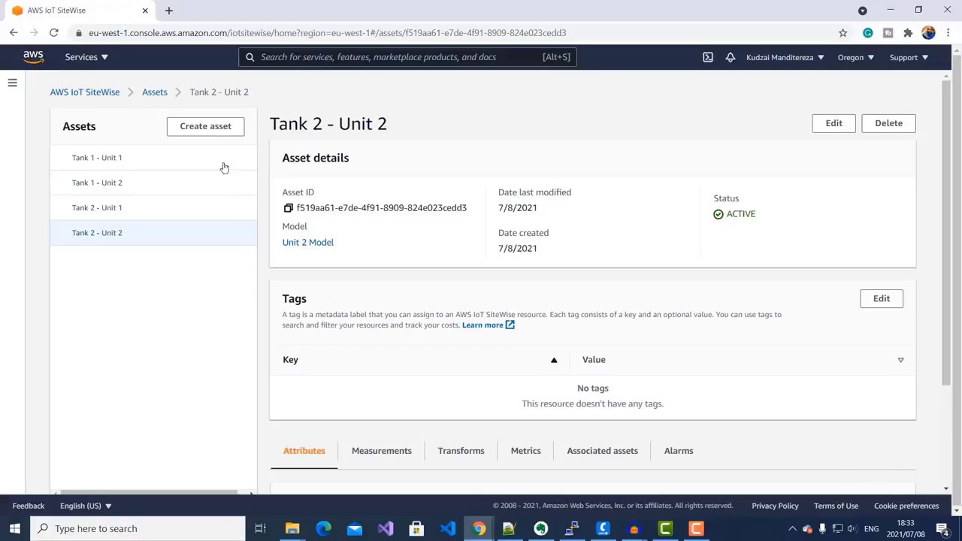
# - Create an asset named "Tank 1" from the Tank Model
pyautogui.click(216, 131)
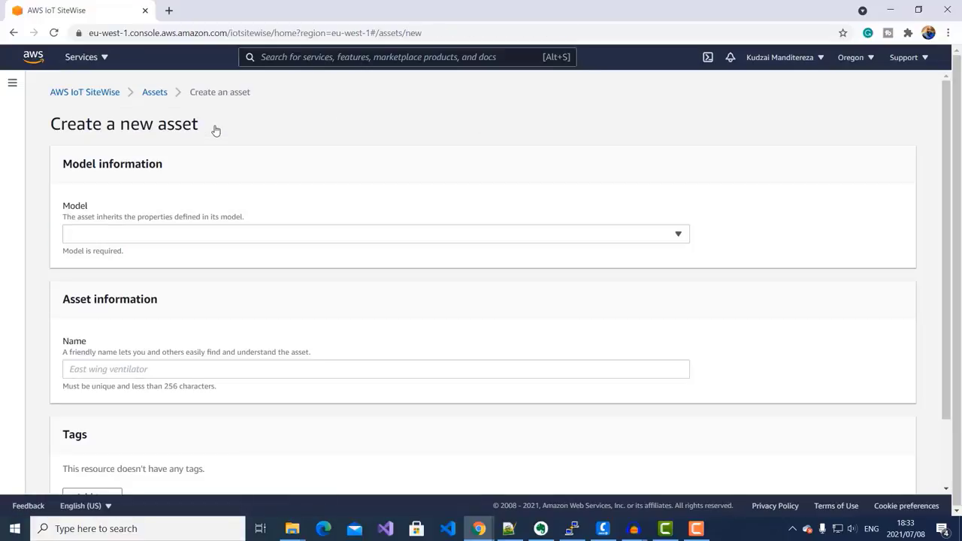
pyautogui.click(678, 236)
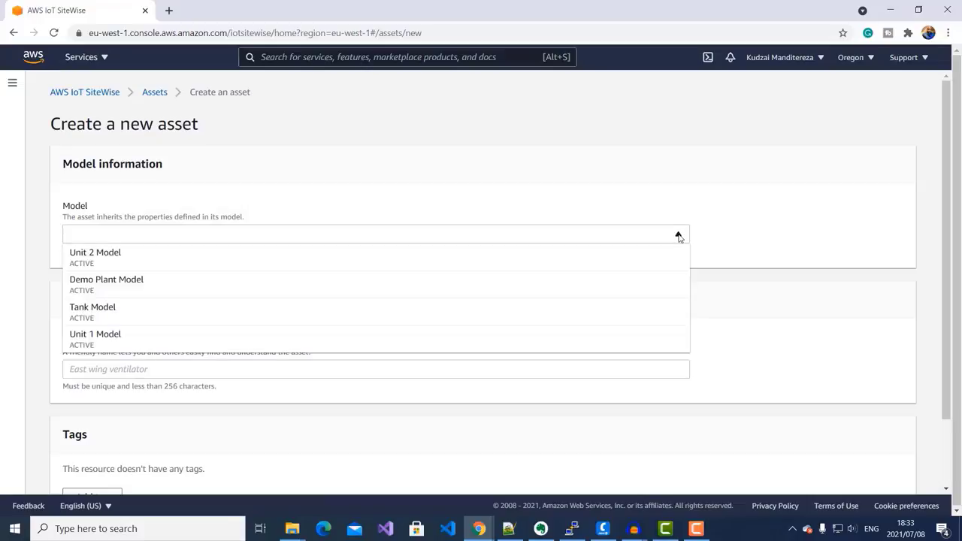
pyautogui.click(136, 316)
pyautogui.click(135, 368)
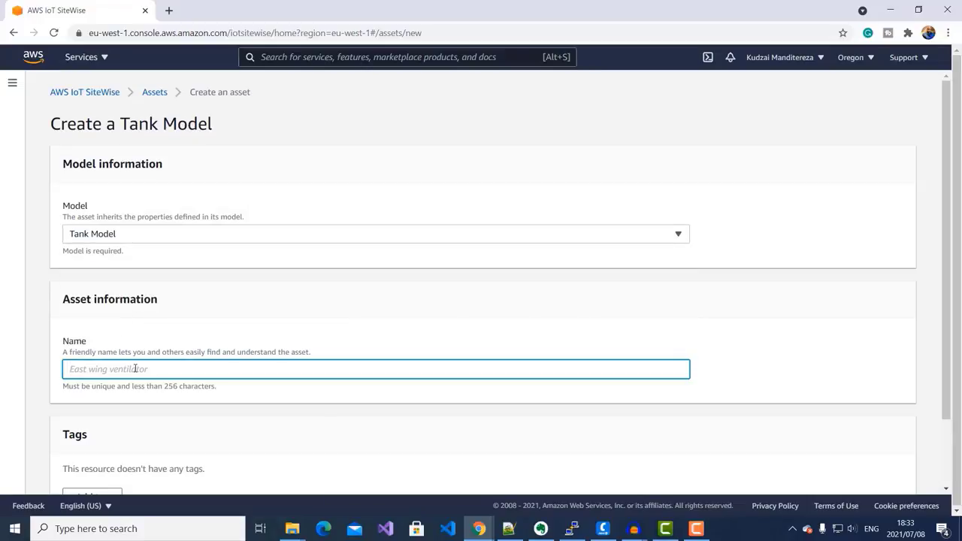
pyautogui.write('Tank 1')
pyautogui.scroll(-1, 879, 466)
pyautogui.click(883, 475)
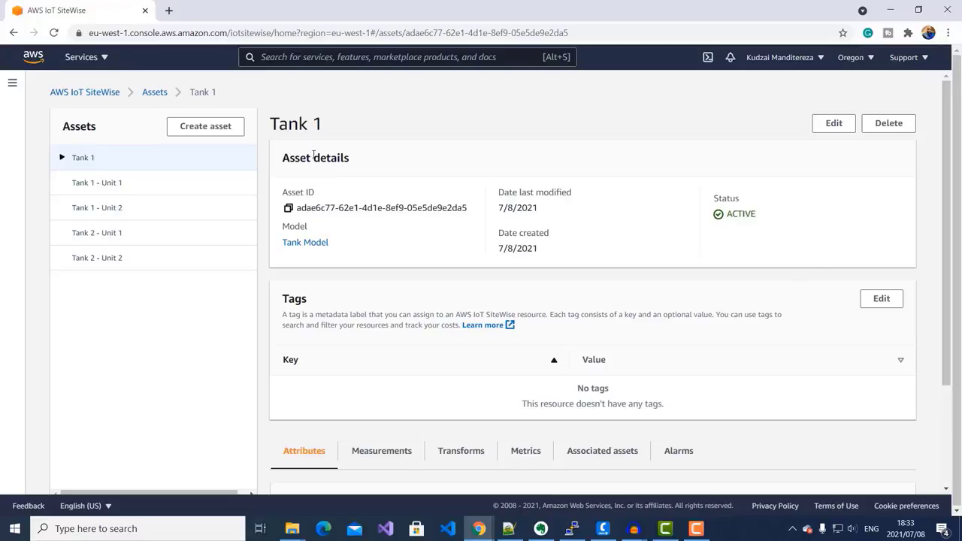
# - Create another asset from the Tank Model, named "Tank 2"
pyautogui.click(206, 125)
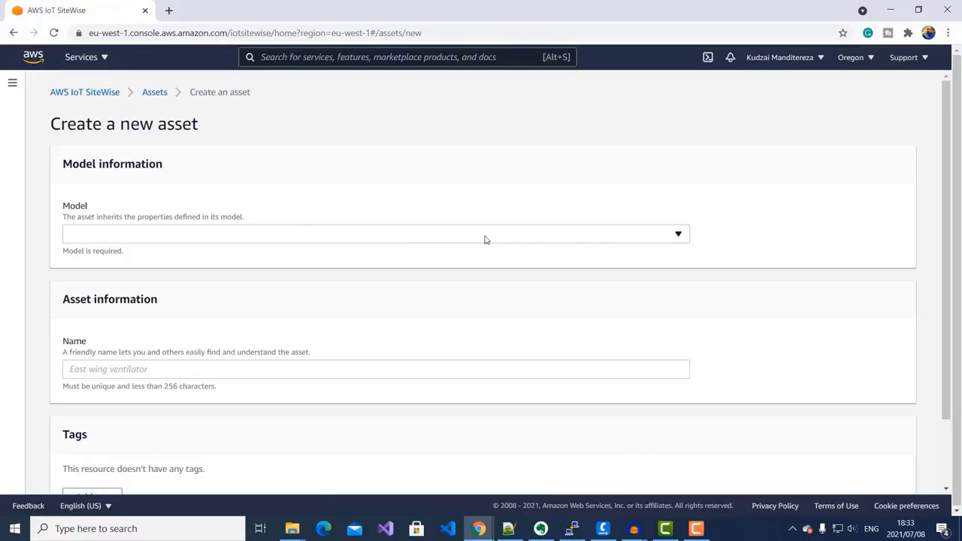
pyautogui.click(664, 237)
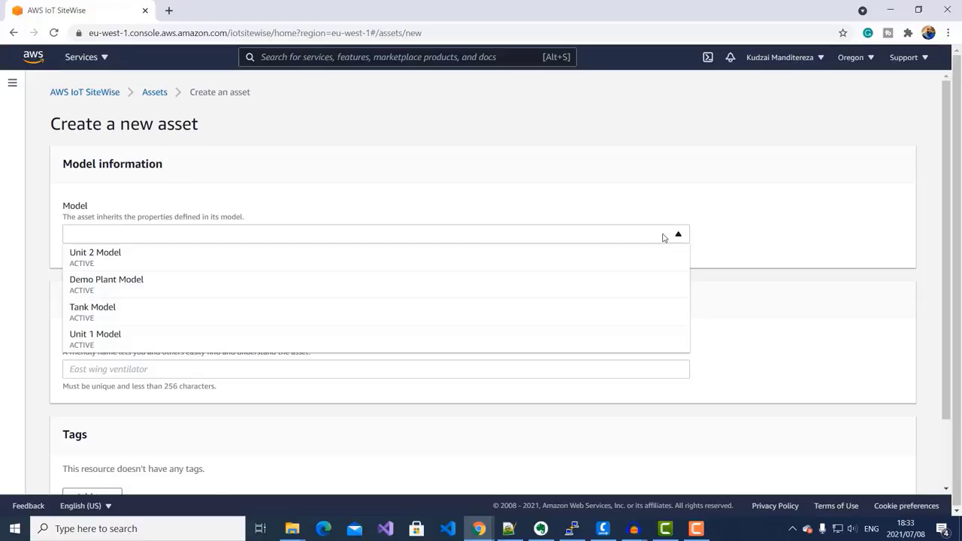
pyautogui.click(140, 307)
pyautogui.click(198, 371)
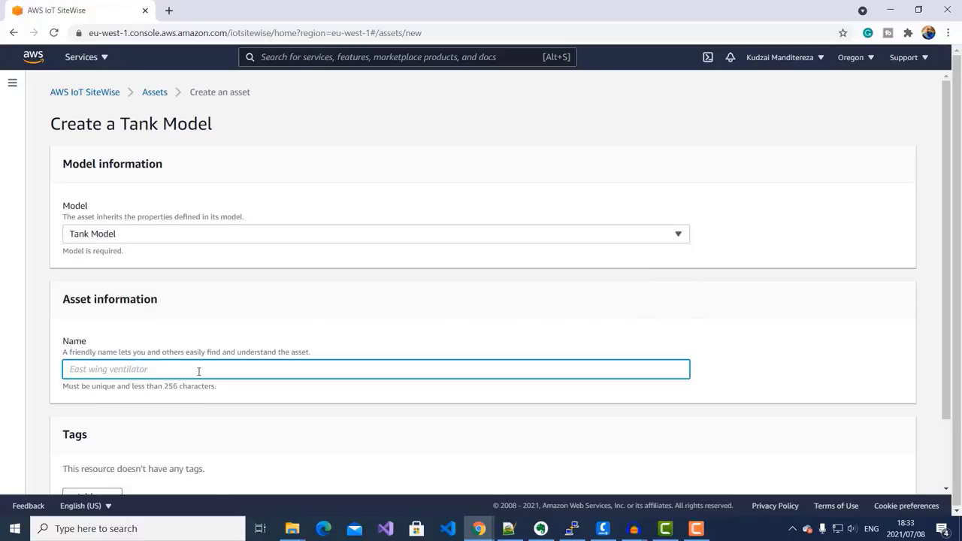
pyautogui.write('Tank 2')
pyautogui.scroll(-2, 785, 438)
pyautogui.click(875, 473)
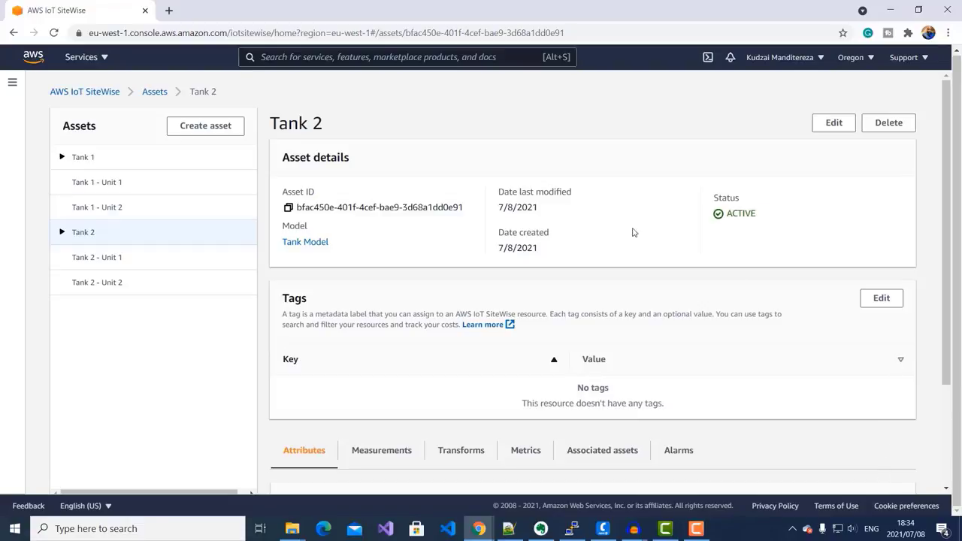
# - Create an asset named "Demo Plant 1" from the Demo Plant Model
pyautogui.click(210, 127)
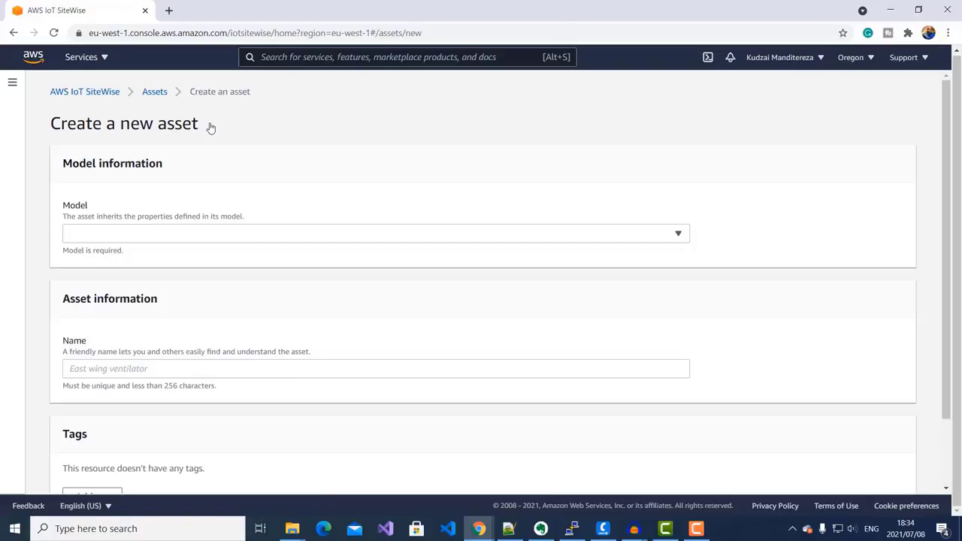
pyautogui.click(675, 234)
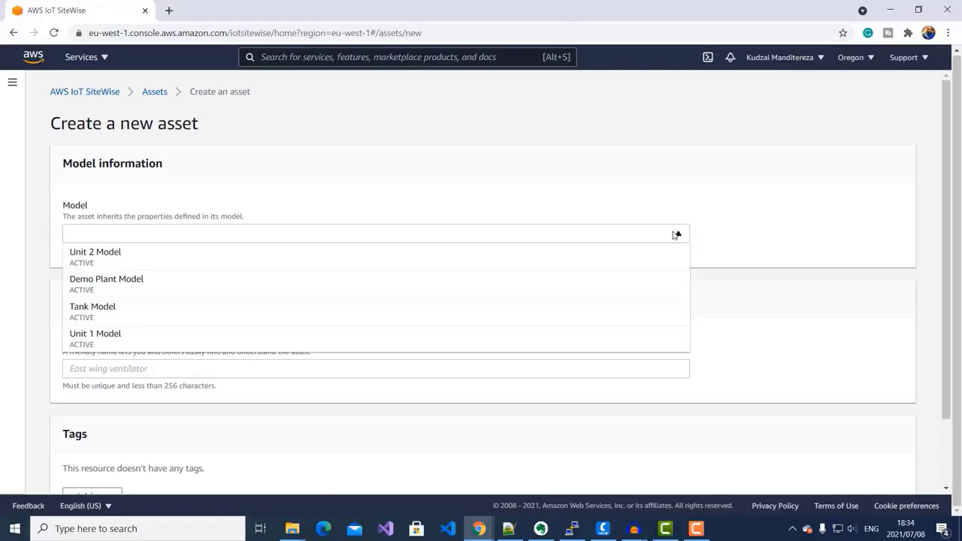
pyautogui.click(147, 289)
pyautogui.click(199, 367)
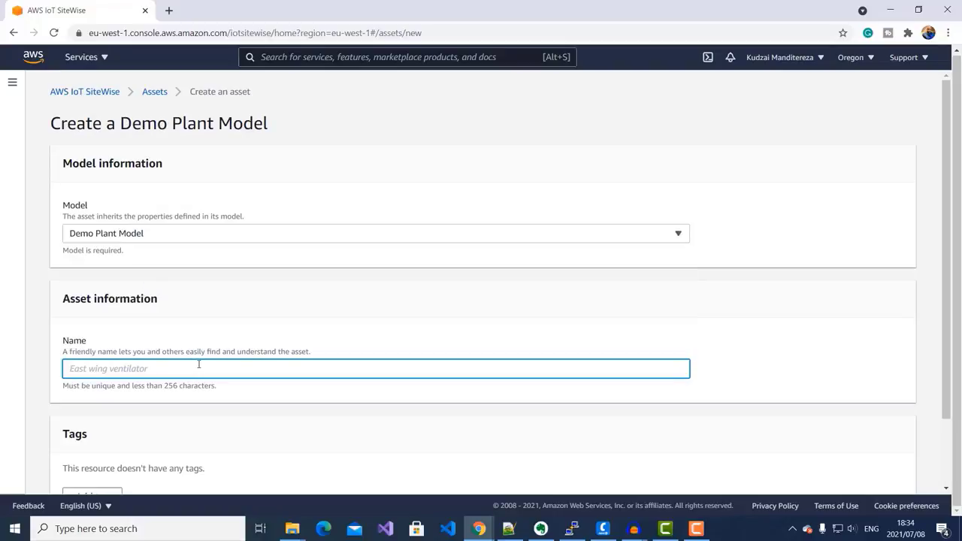
pyautogui.write('Demo Plant 1')
pyautogui.scroll(-2, 677, 361)
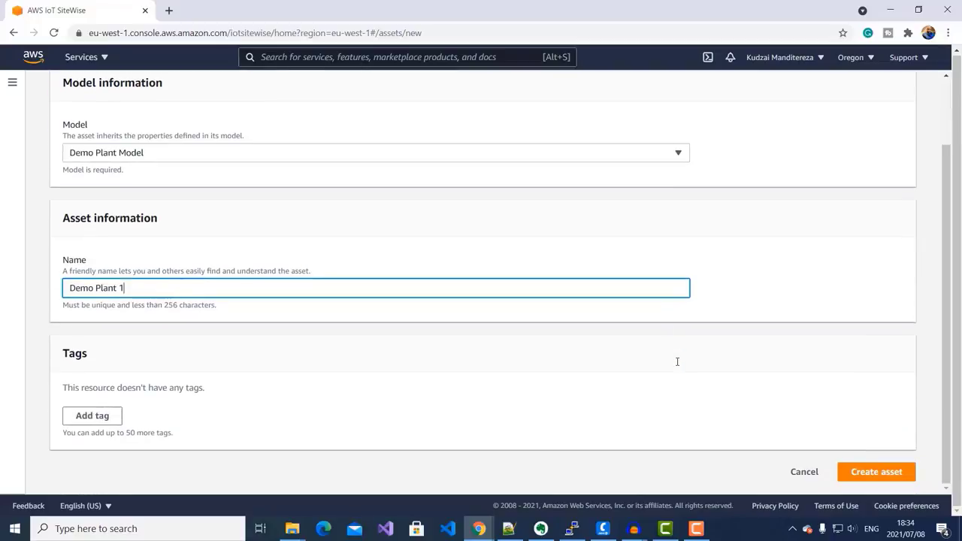
pyautogui.click(876, 472)
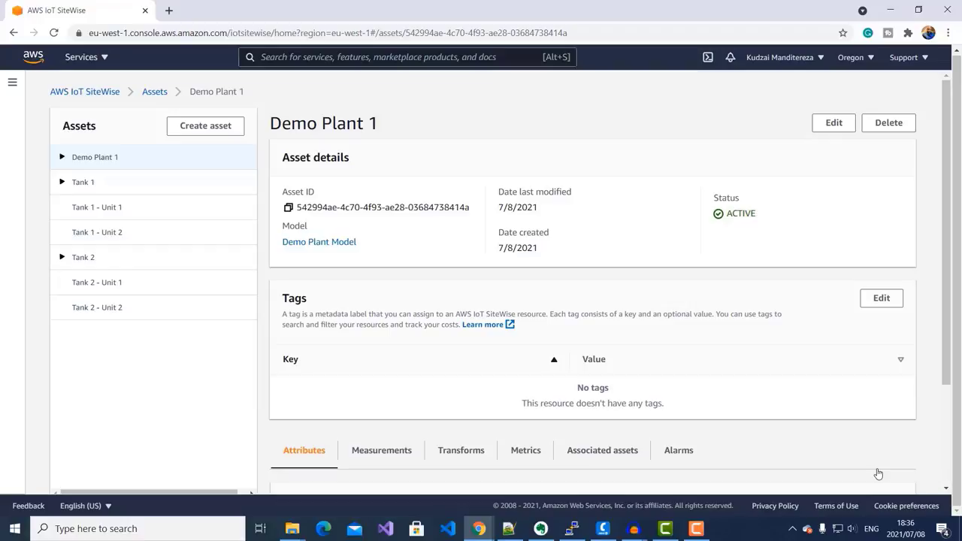
# - Edit the Tank 1 asset and associate "Tank 1 - Unit 1" with it through the Unit 1 Model hierarchy
pyautogui.click(106, 199)
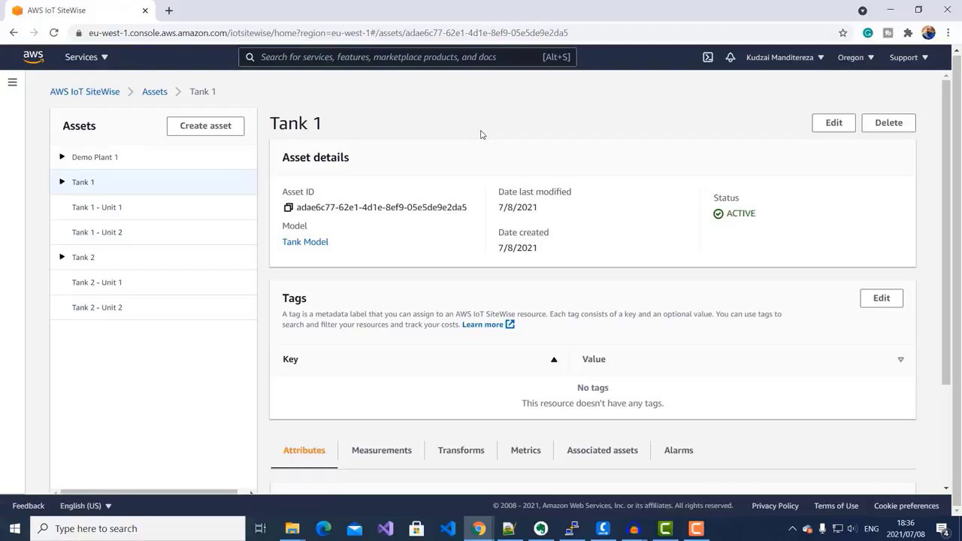
pyautogui.click(828, 125)
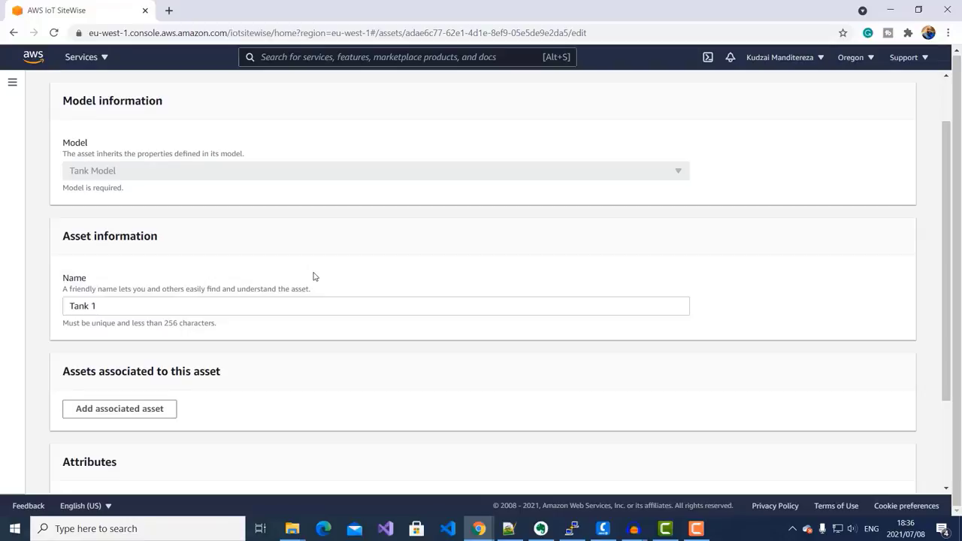
pyautogui.click(132, 411)
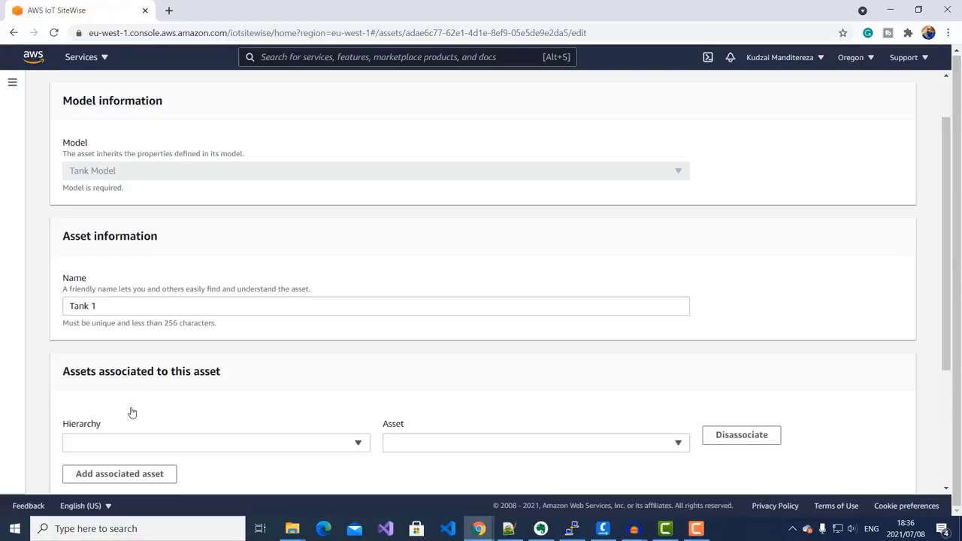
pyautogui.scroll(-3, 356, 244)
pyautogui.click(358, 256)
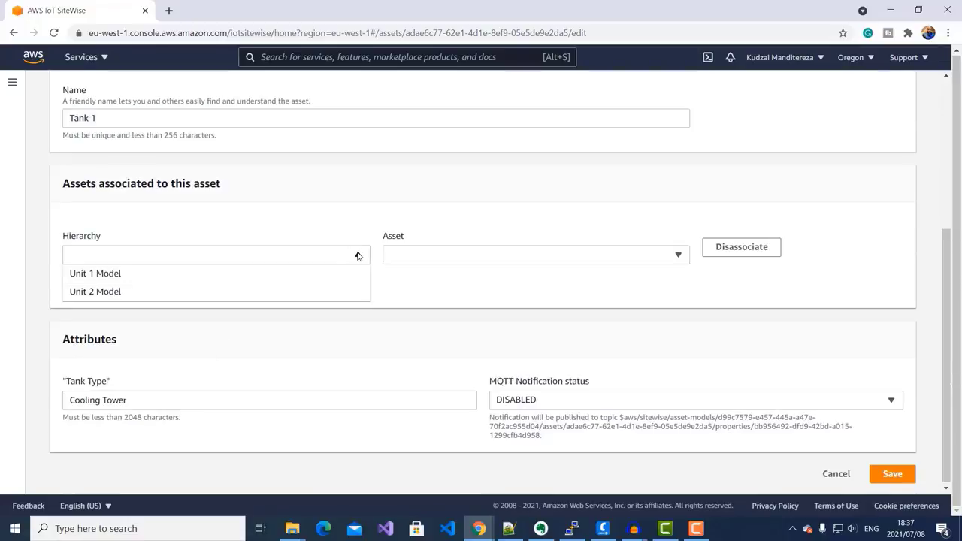
pyautogui.click(160, 278)
pyautogui.click(680, 255)
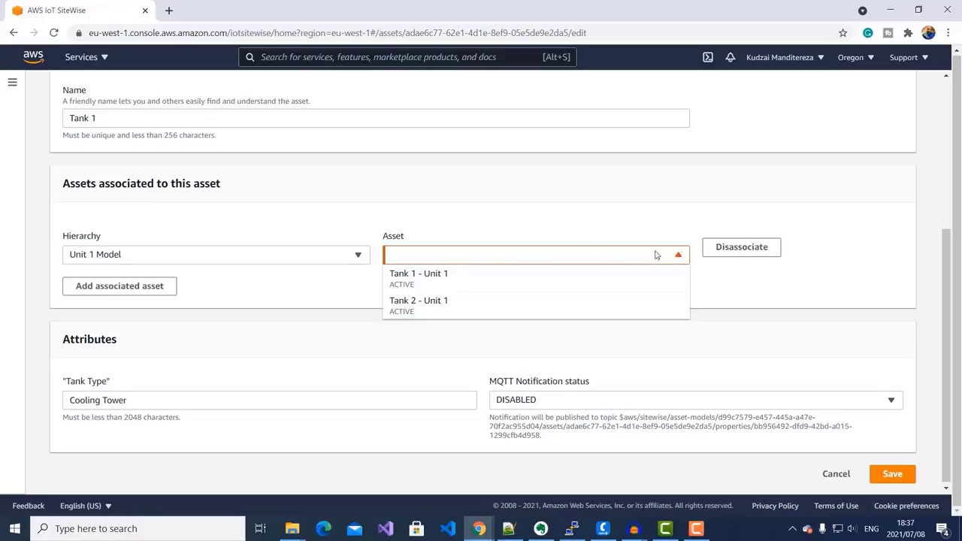
pyautogui.click(424, 278)
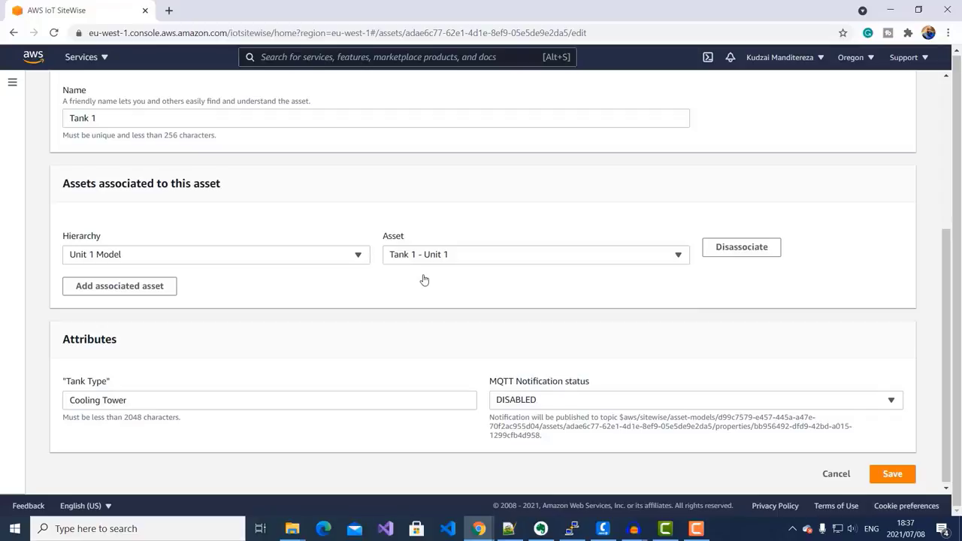
# - Associate "Tank 1 - Unit 2" with Tank 1 through the Unit 2 Model hierarchy and save the asset
pyautogui.click(109, 288)
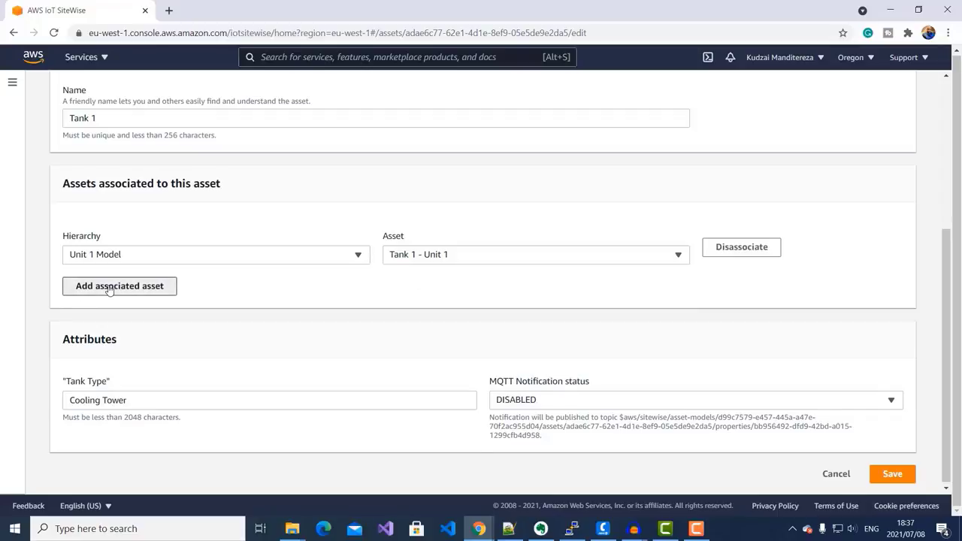
pyautogui.click(356, 305)
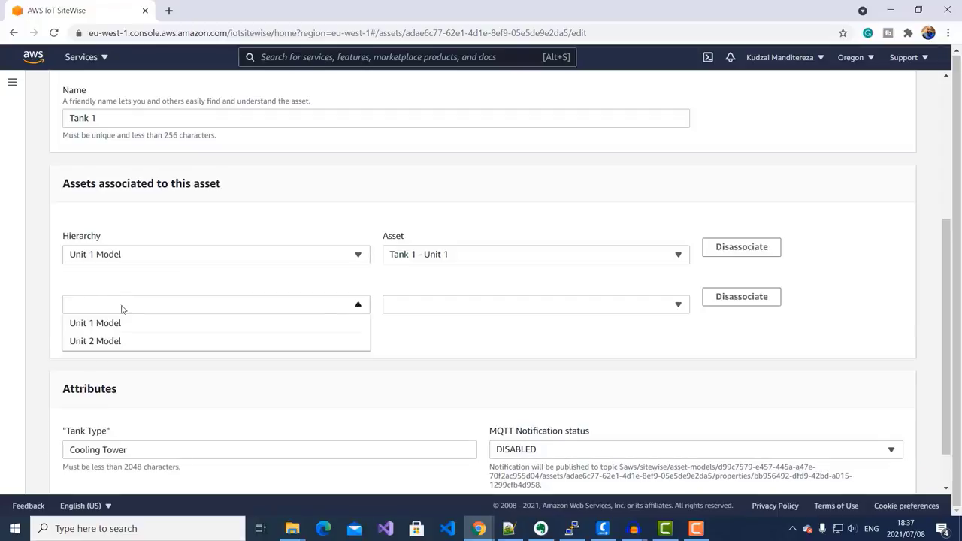
pyautogui.click(124, 341)
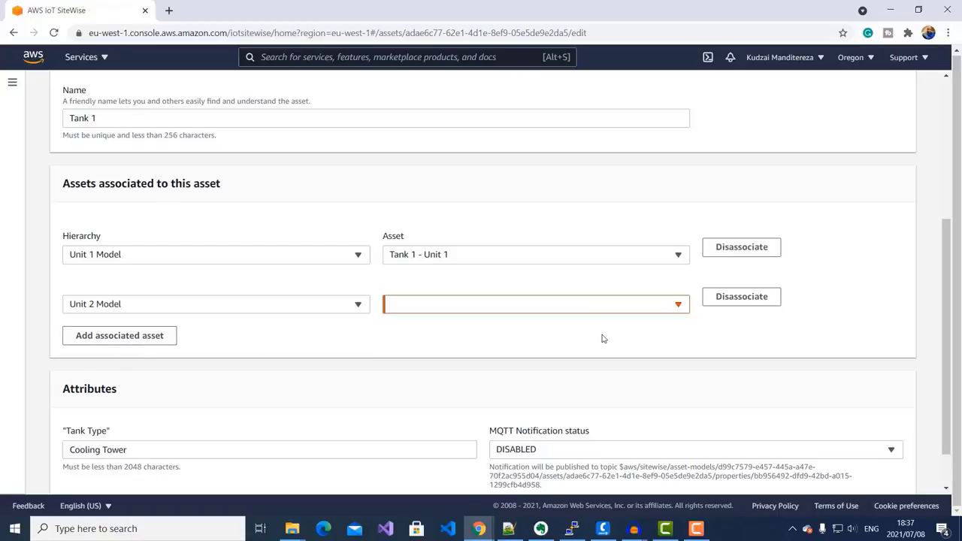
pyautogui.click(678, 306)
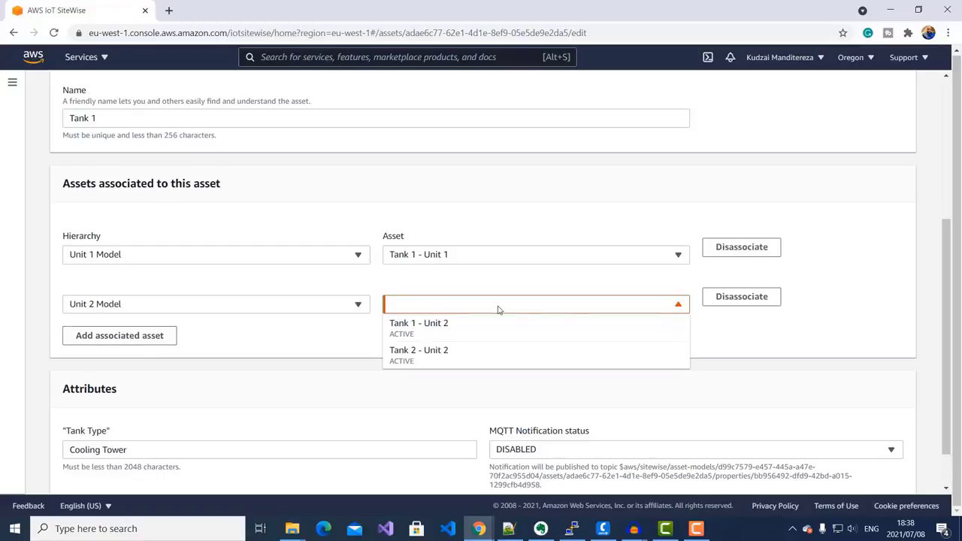
pyautogui.click(421, 328)
pyautogui.scroll(-1, 421, 328)
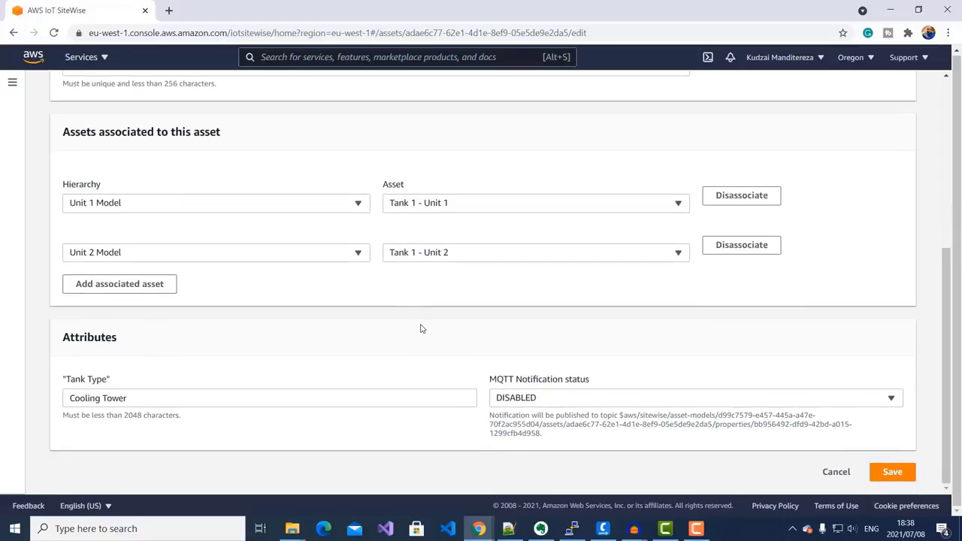
pyautogui.click(892, 475)
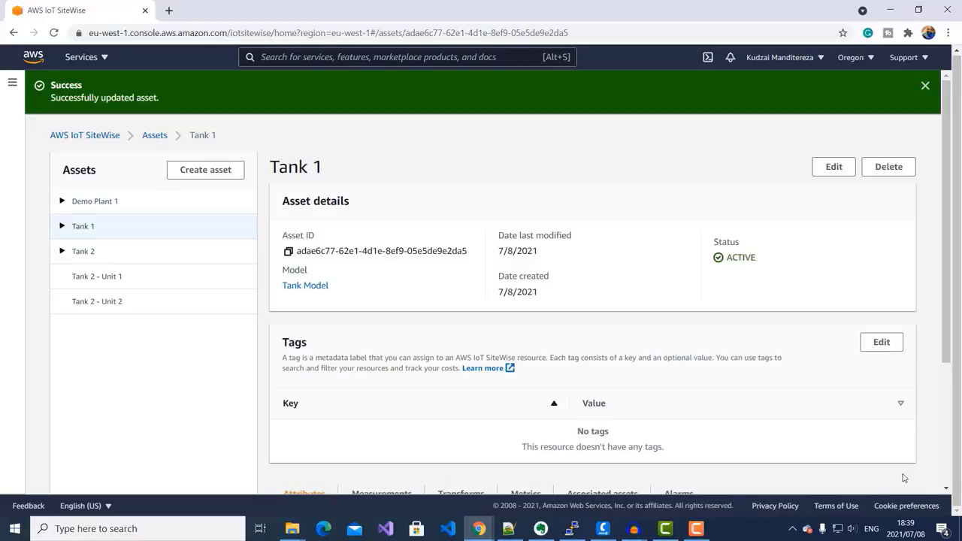
# - Edit the Tank 2 asset and associate "Tank 2 - Unit 1" with it through the Unit 1 Model hierarchy
pyautogui.click(93, 255)
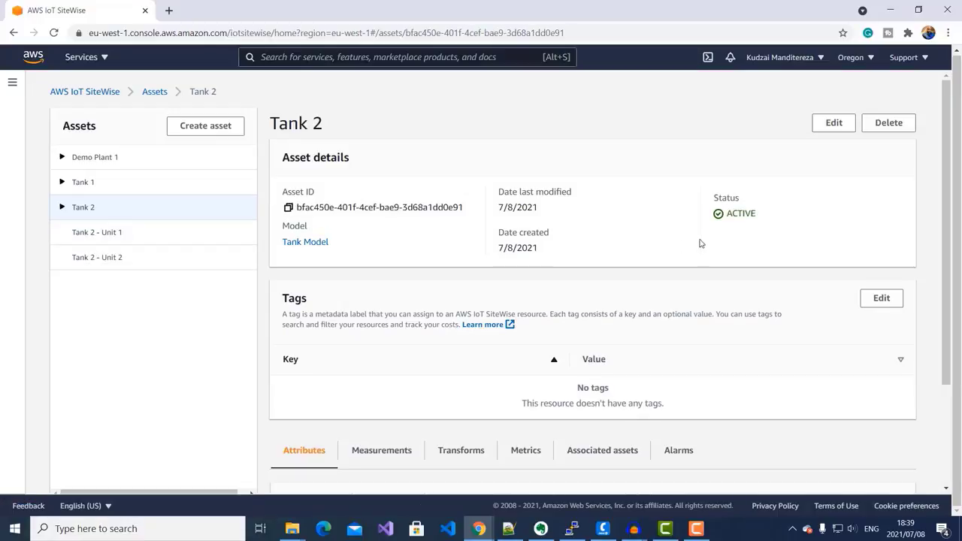
pyautogui.click(833, 124)
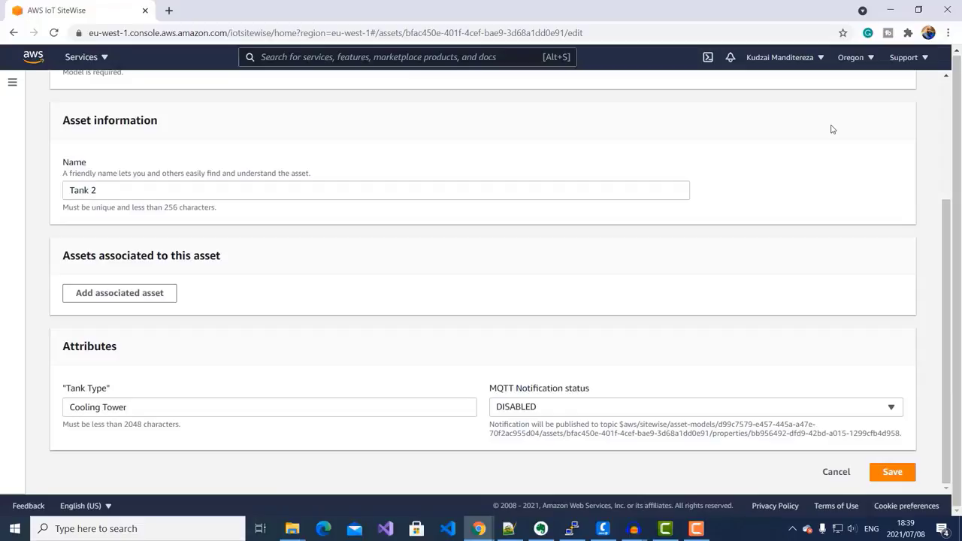
pyautogui.click(136, 292)
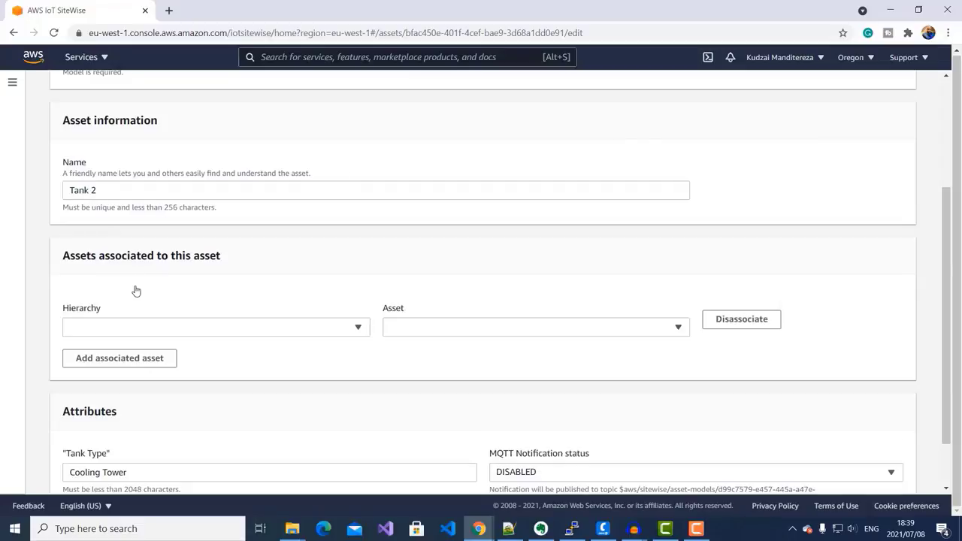
pyautogui.click(350, 329)
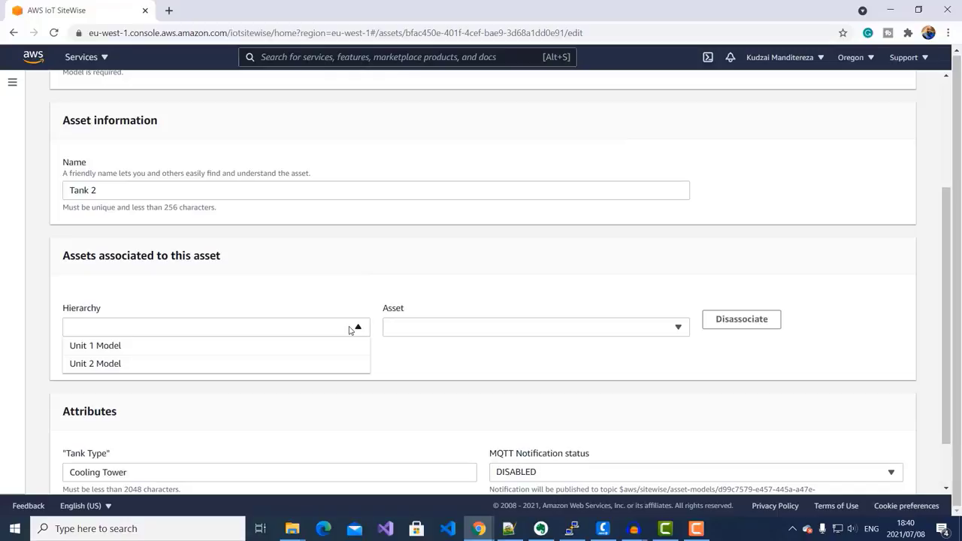
pyautogui.click(208, 346)
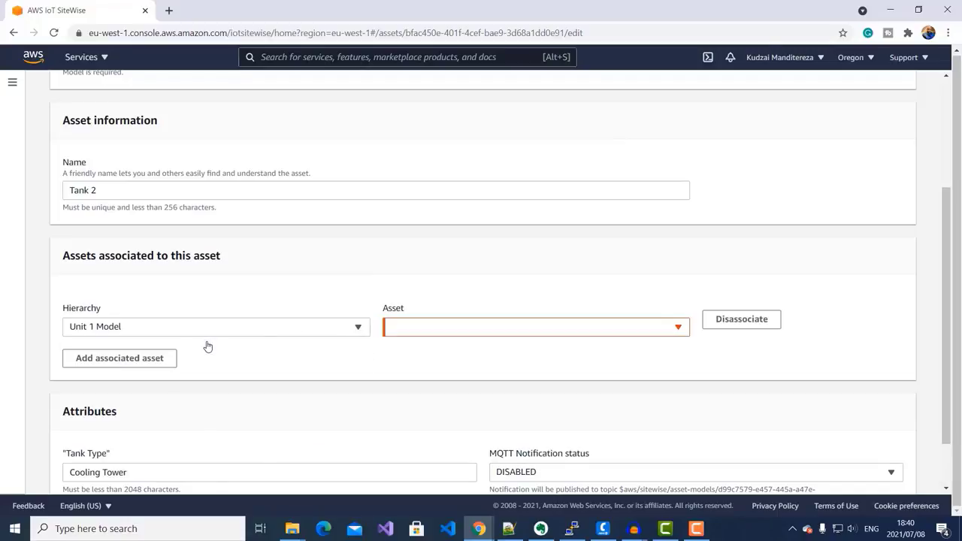
pyautogui.click(680, 328)
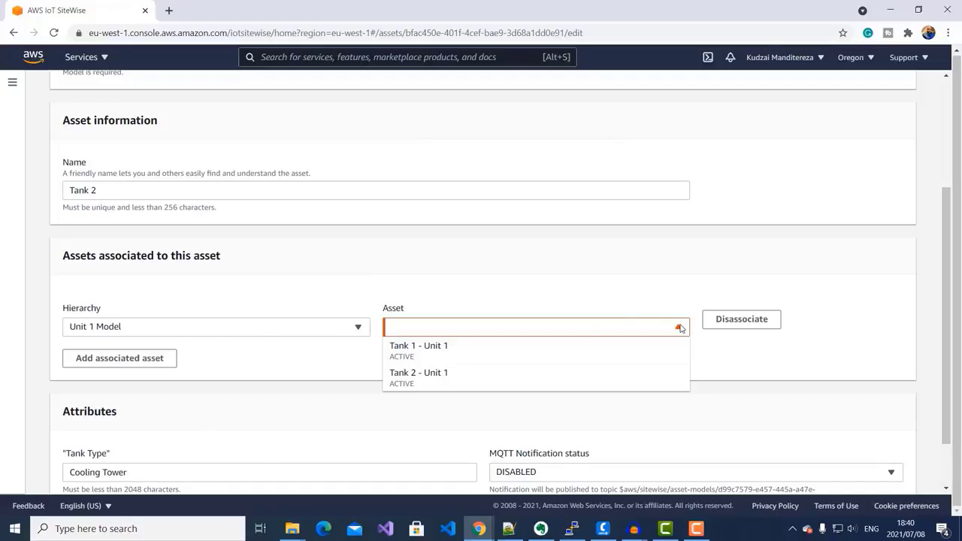
pyautogui.click(431, 381)
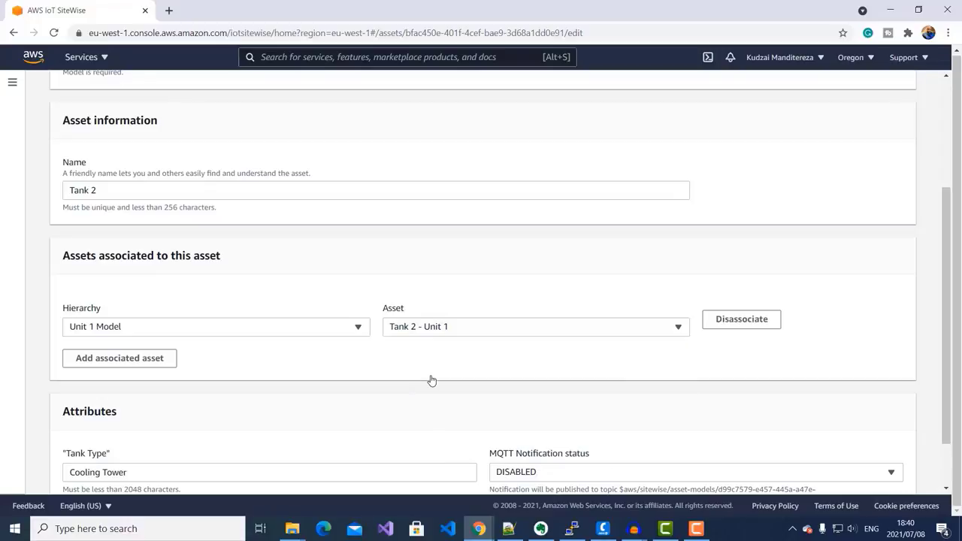
# - Associate "Tank 2 - Unit 2" with Tank 2 through the Unit 2 Model hierarchy and save the asset
pyautogui.click(129, 360)
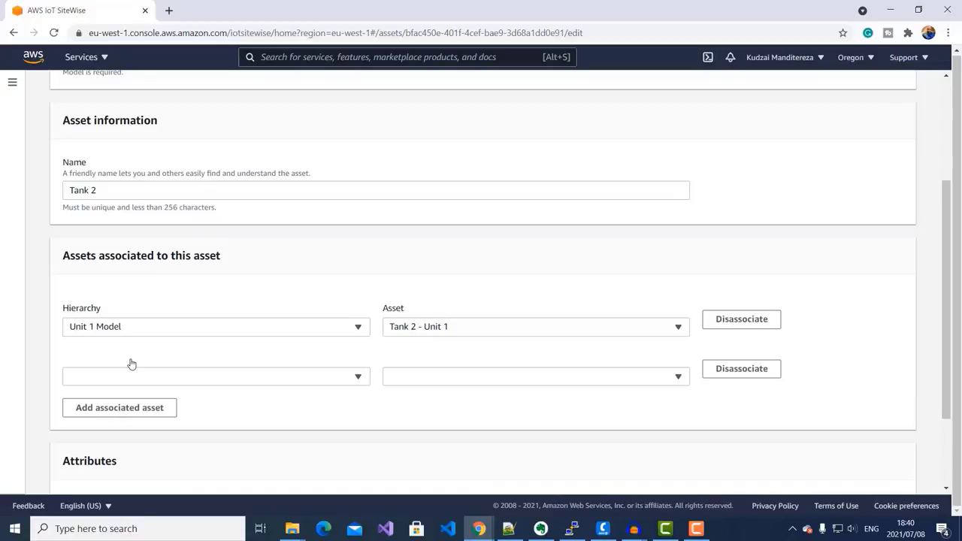
pyautogui.click(361, 381)
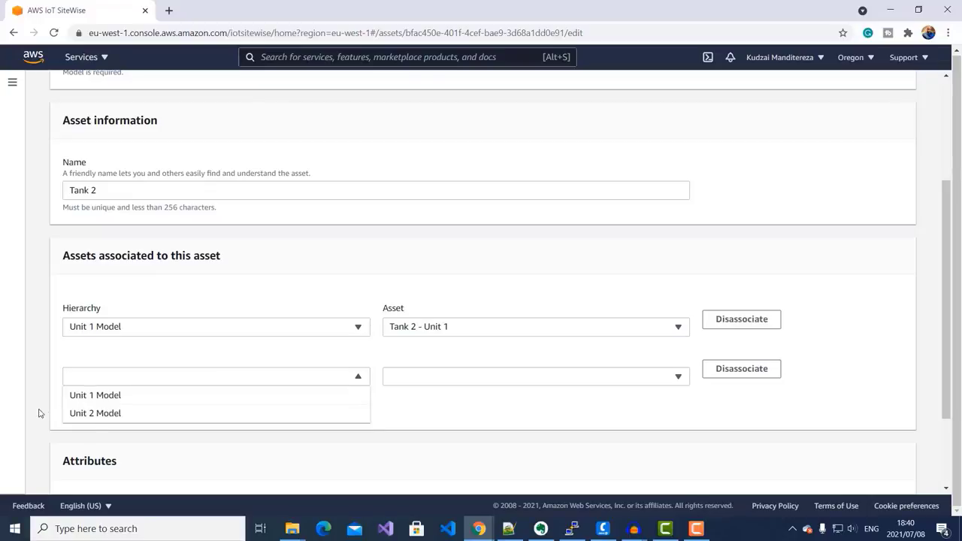
pyautogui.click(138, 415)
pyautogui.click(681, 379)
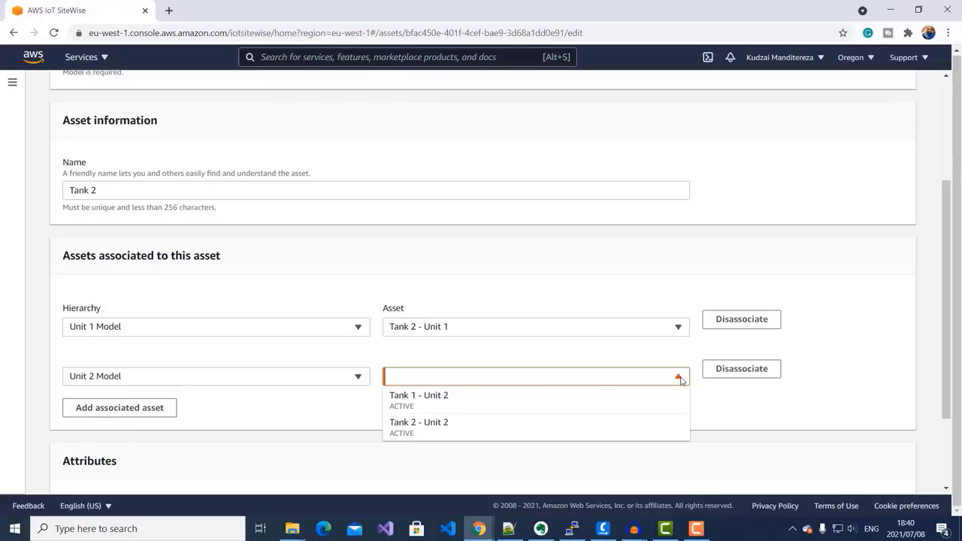
pyautogui.click(440, 423)
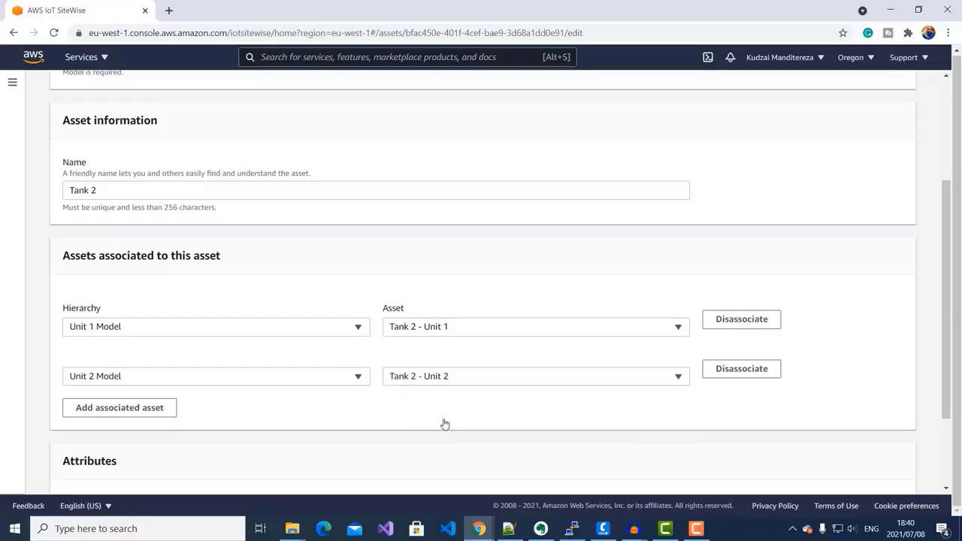
pyautogui.scroll(-2, 443, 423)
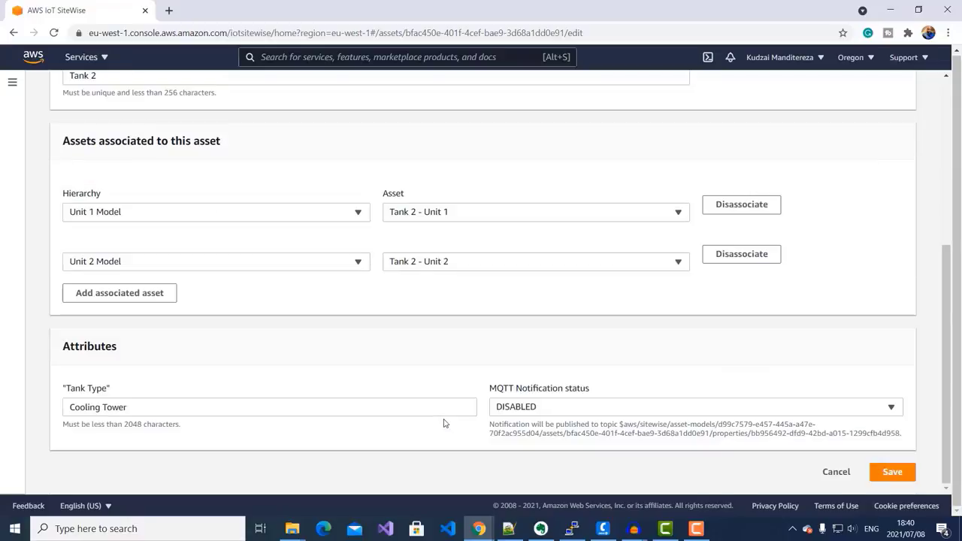
pyautogui.click(891, 471)
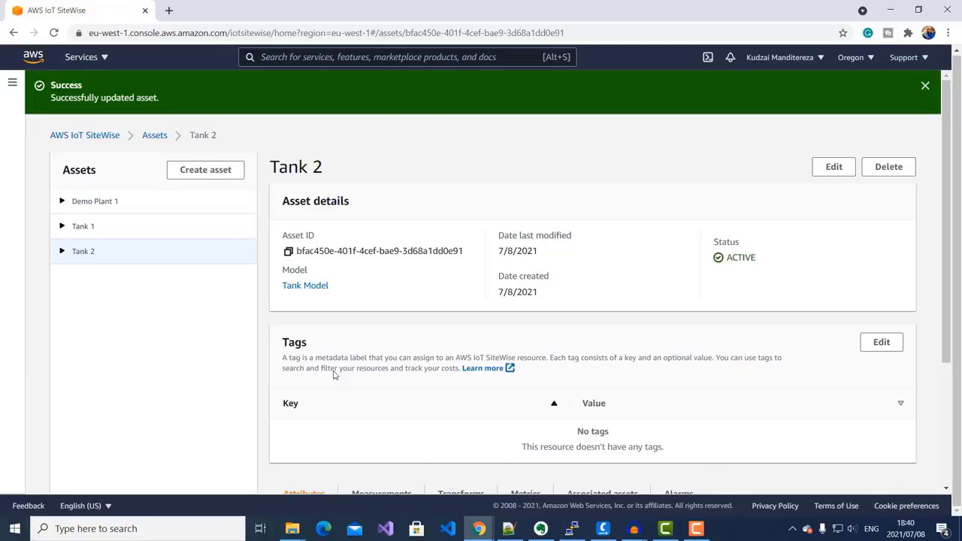
# - Edit the Demo Plant 1 asset and associate Tank 1 with it through the Tank Model hierarchy
pyautogui.click(94, 202)
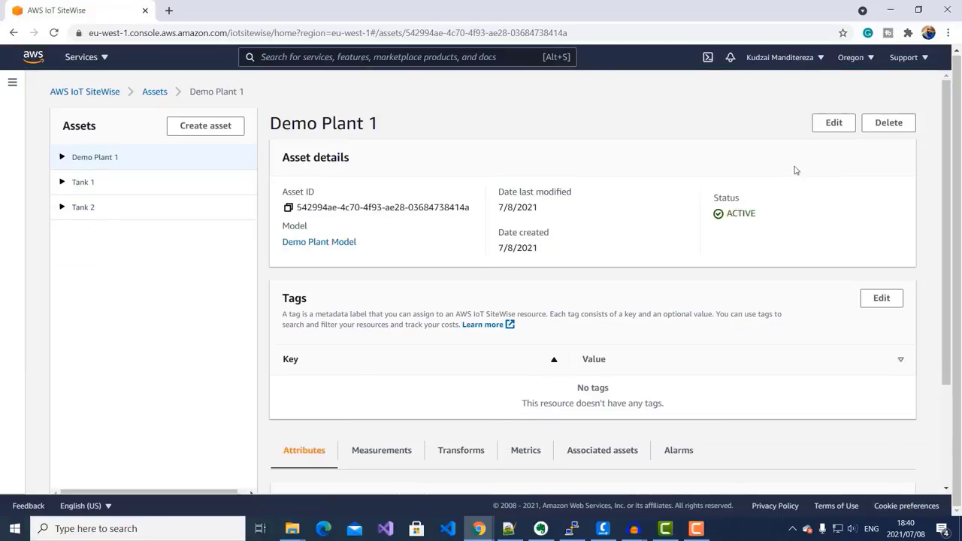
pyautogui.click(833, 122)
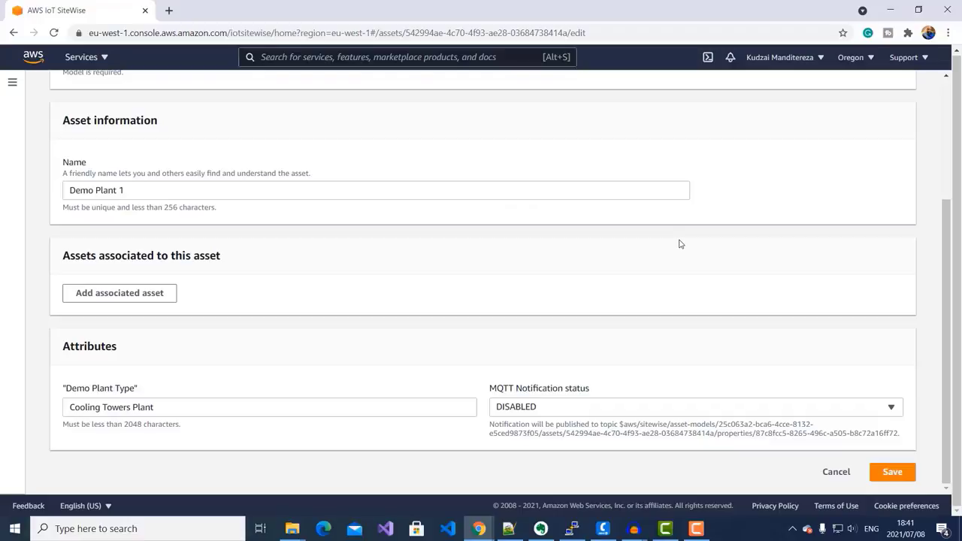
pyautogui.click(136, 293)
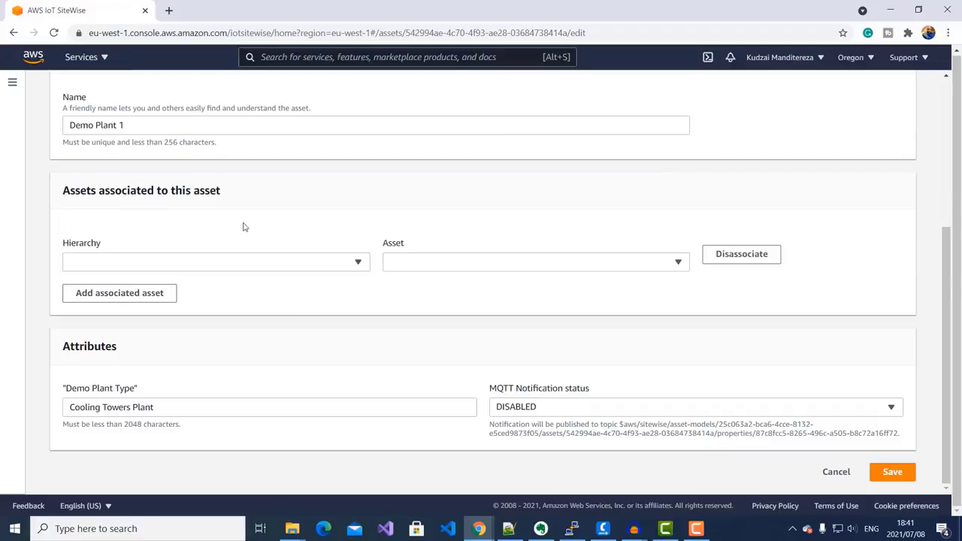
pyautogui.click(358, 263)
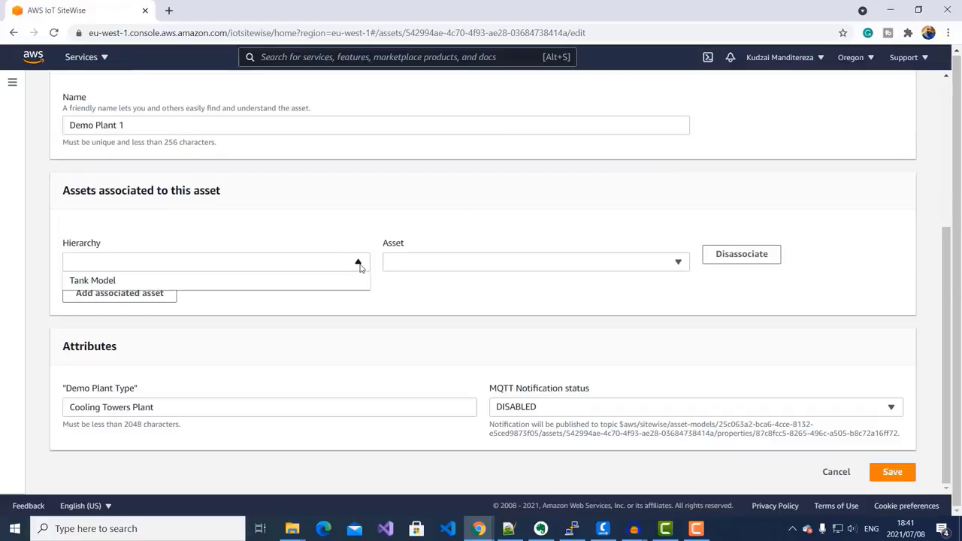
pyautogui.click(215, 280)
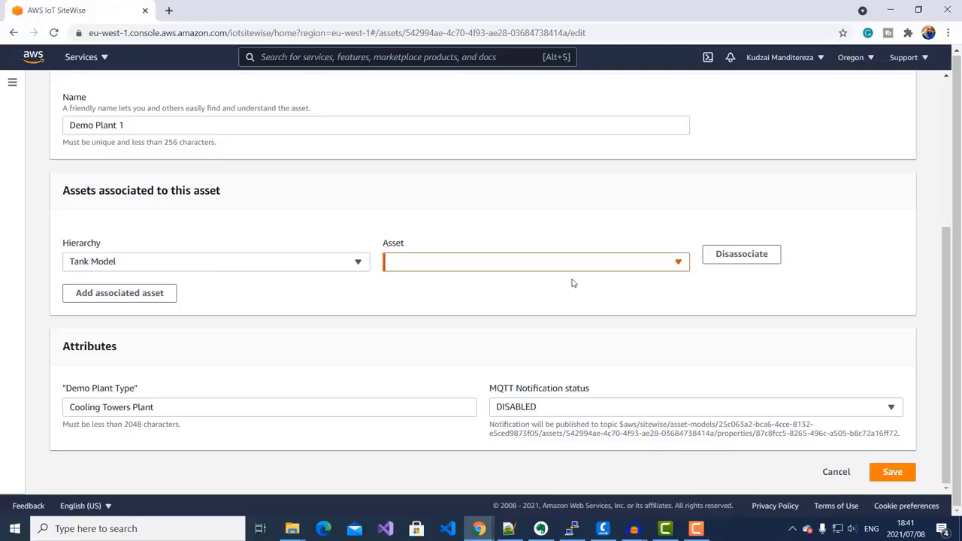
pyautogui.click(680, 264)
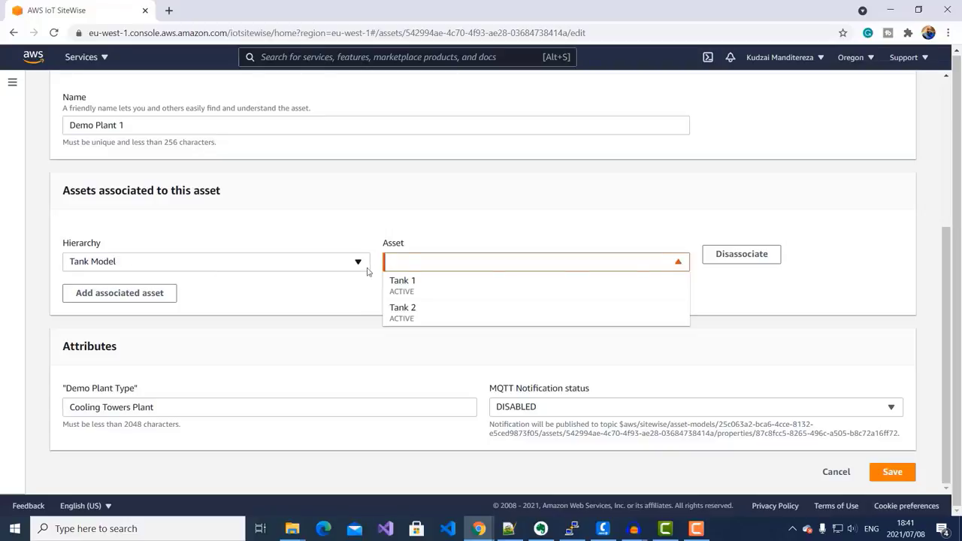
pyautogui.click(423, 289)
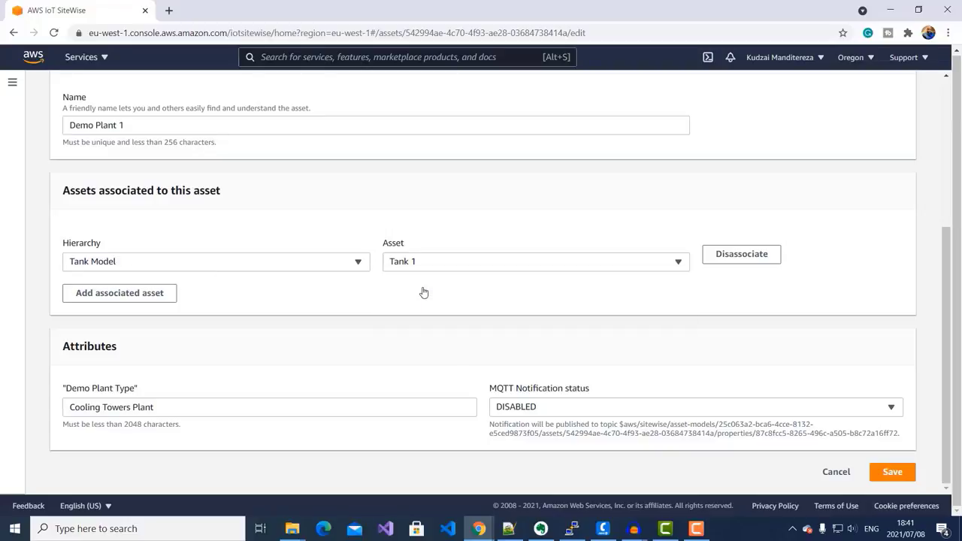
# - Associate Tank 2 with Demo Plant 1 through the Tank Model hierarchy and save the asset
pyautogui.click(128, 293)
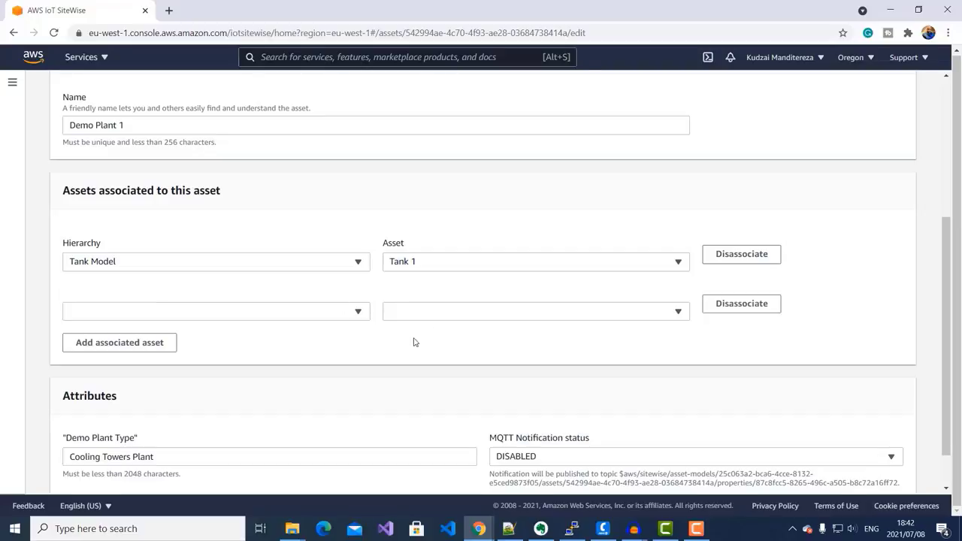
pyautogui.click(352, 314)
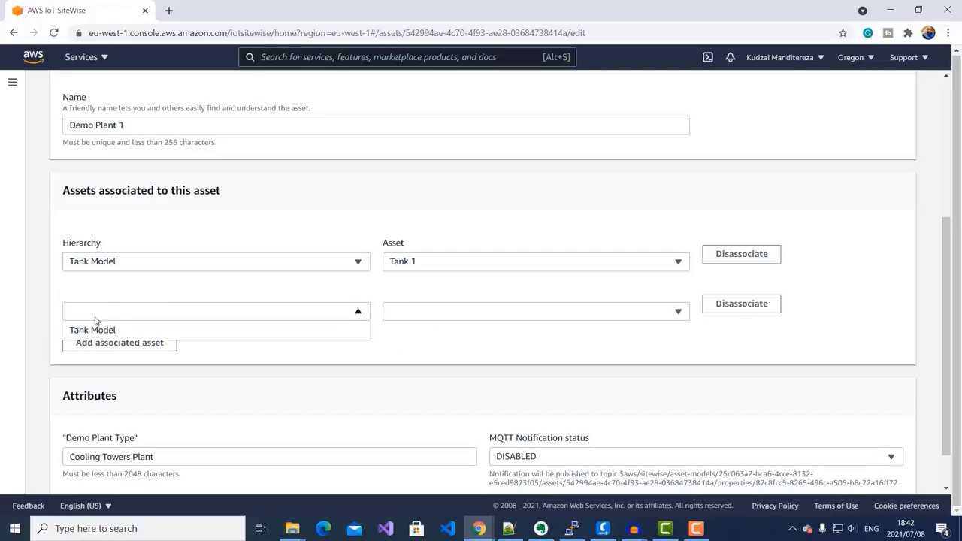
pyautogui.click(124, 330)
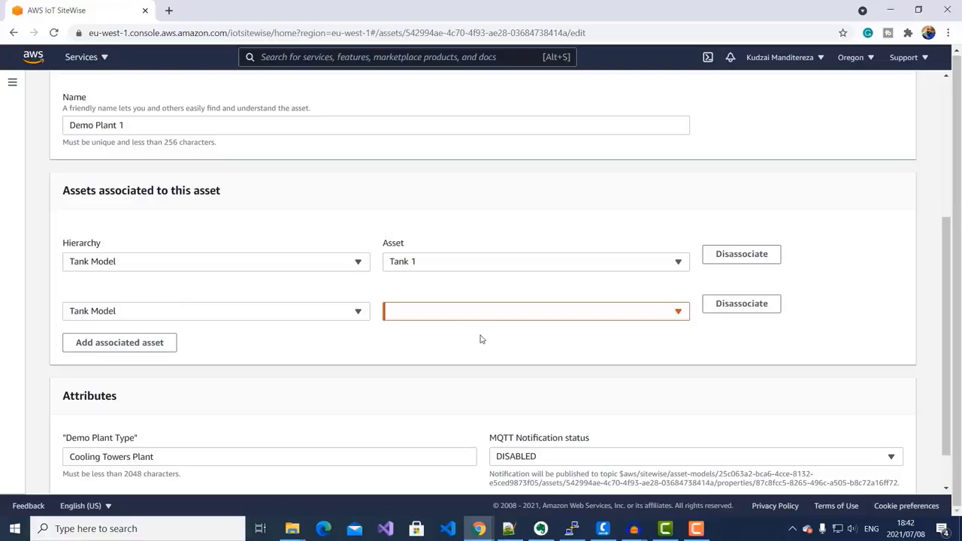
pyautogui.click(679, 312)
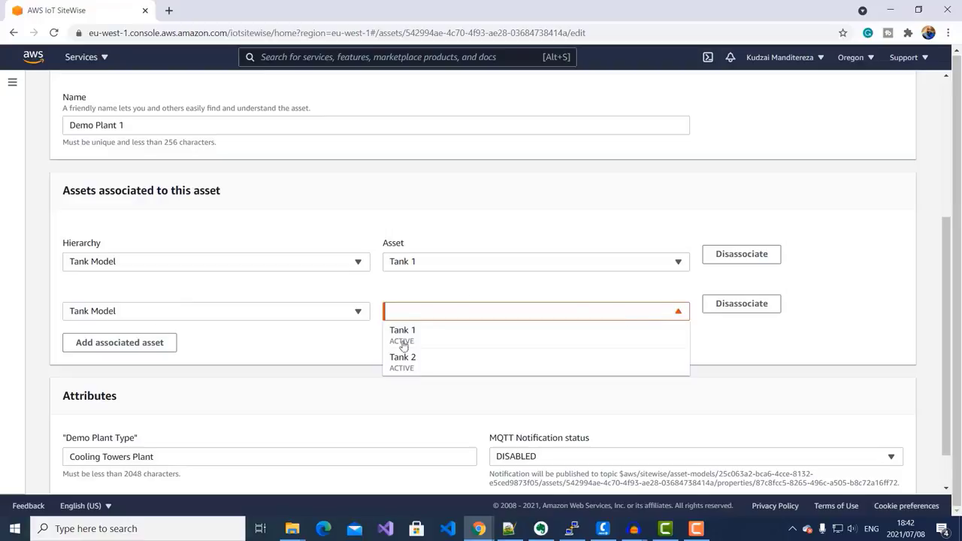
pyautogui.click(408, 368)
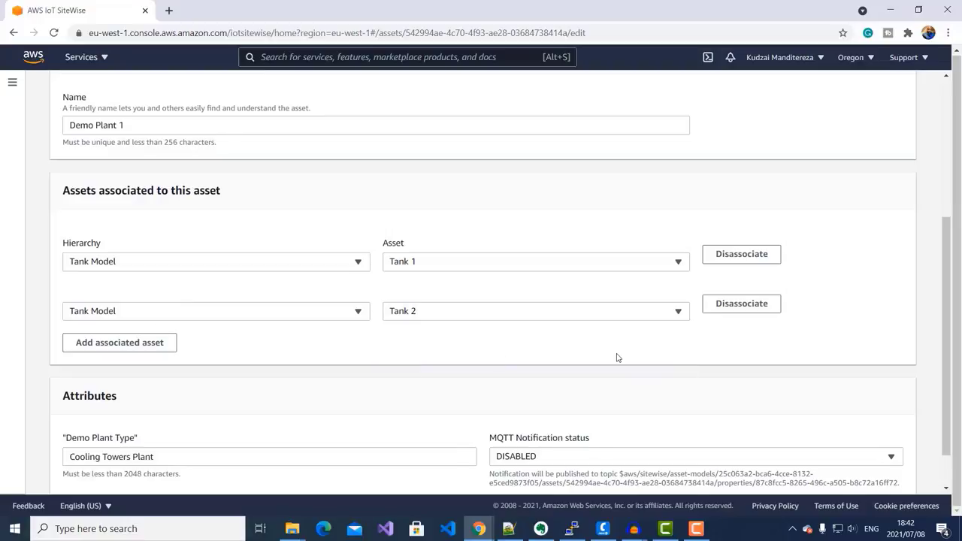
pyautogui.scroll(-1, 618, 358)
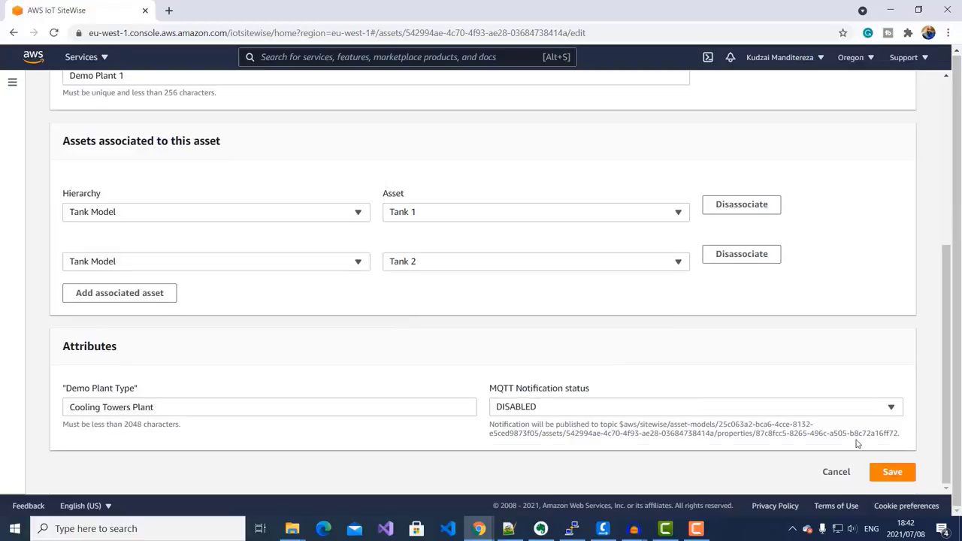
pyautogui.click(892, 472)
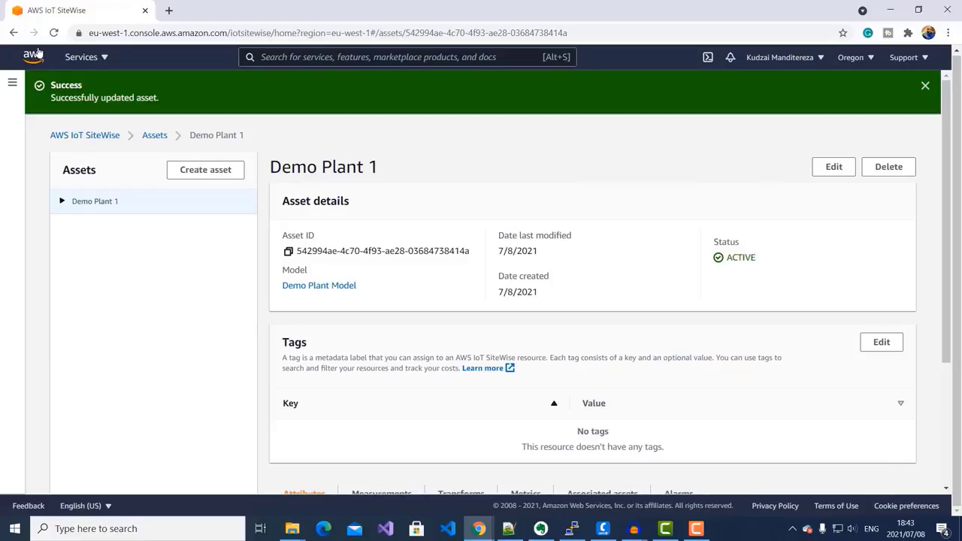
# - Look over the list of asset models and return to the assets
pyautogui.click(12, 83)
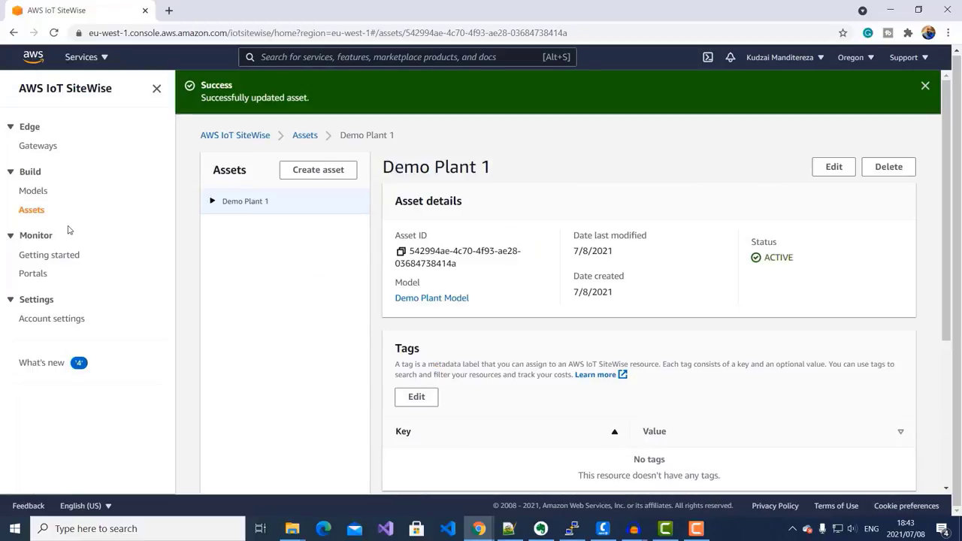
pyautogui.click(38, 192)
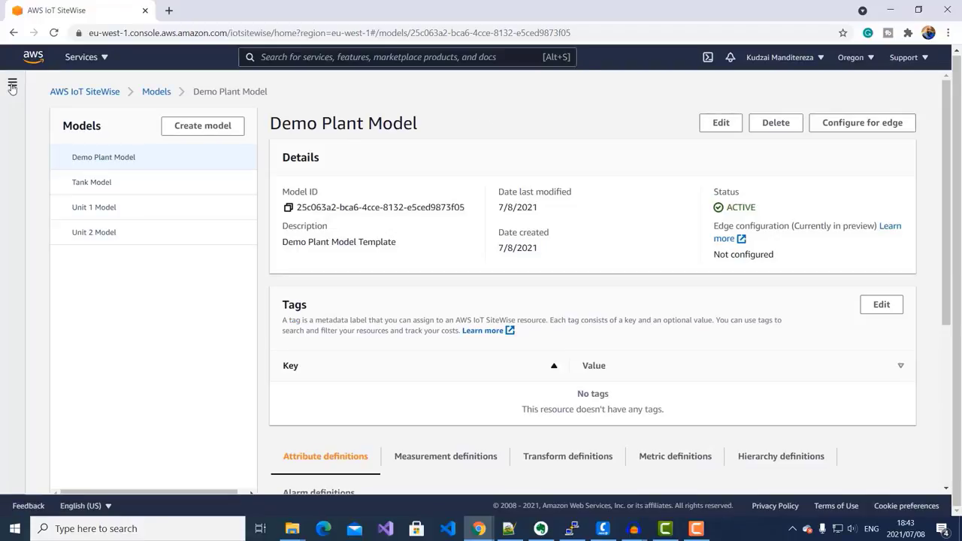
pyautogui.click(12, 83)
pyautogui.click(31, 210)
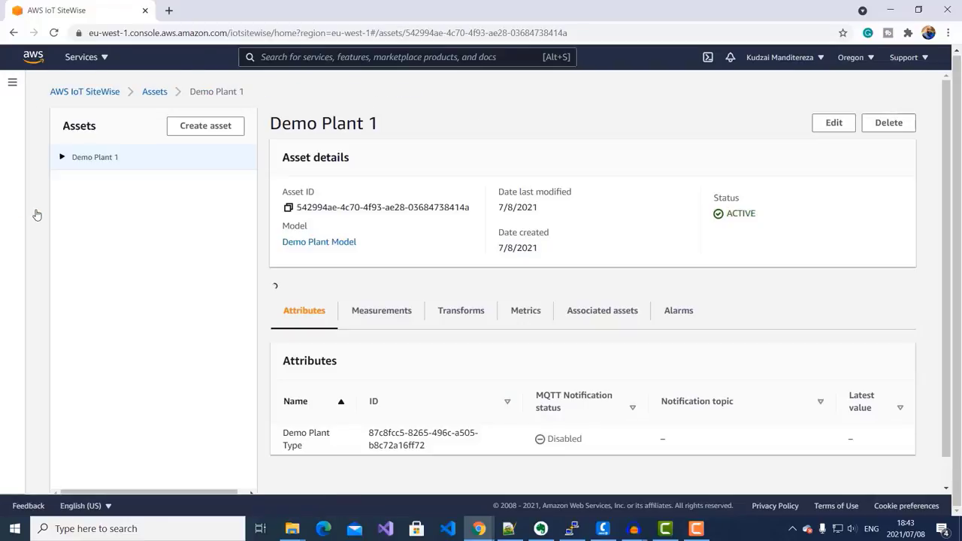
# - Expand Demo Plant 1, Tank 1 and Tank 2 to examine the complete asset hierarchy
pyautogui.click(62, 157)
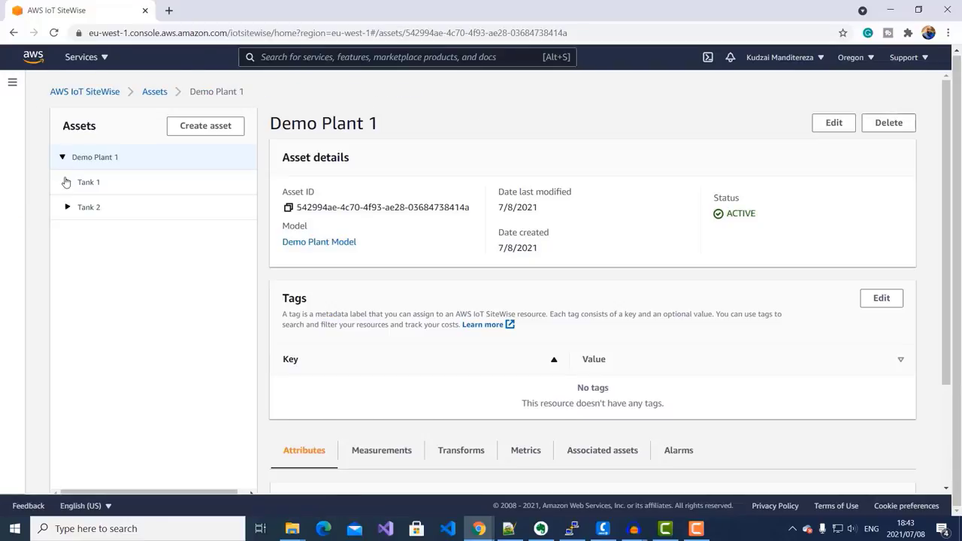
pyautogui.click(68, 182)
pyautogui.click(68, 257)
pyautogui.click(108, 157)
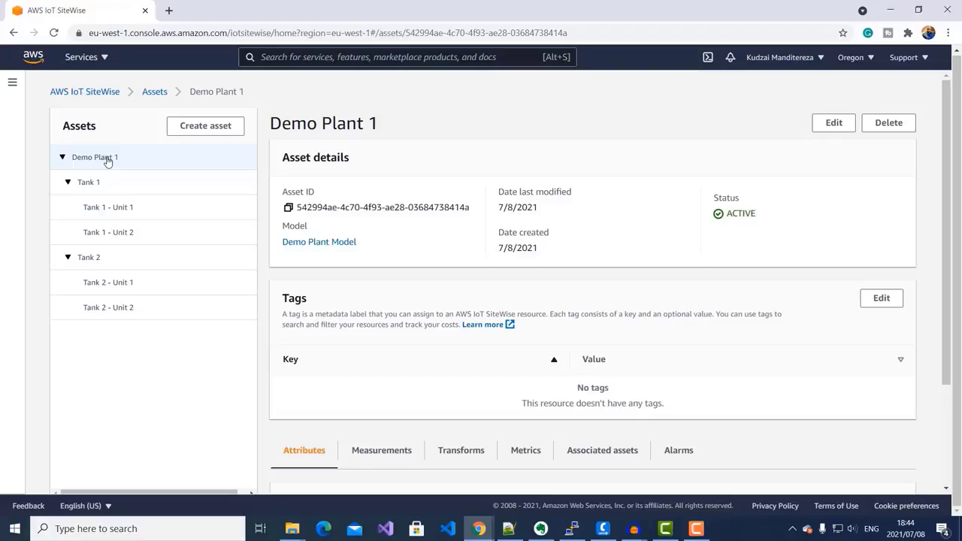
pyautogui.click(107, 162)
# - Open the Tank 1 - Unit 2 asset for editing and check its measurement properties
pyautogui.click(111, 235)
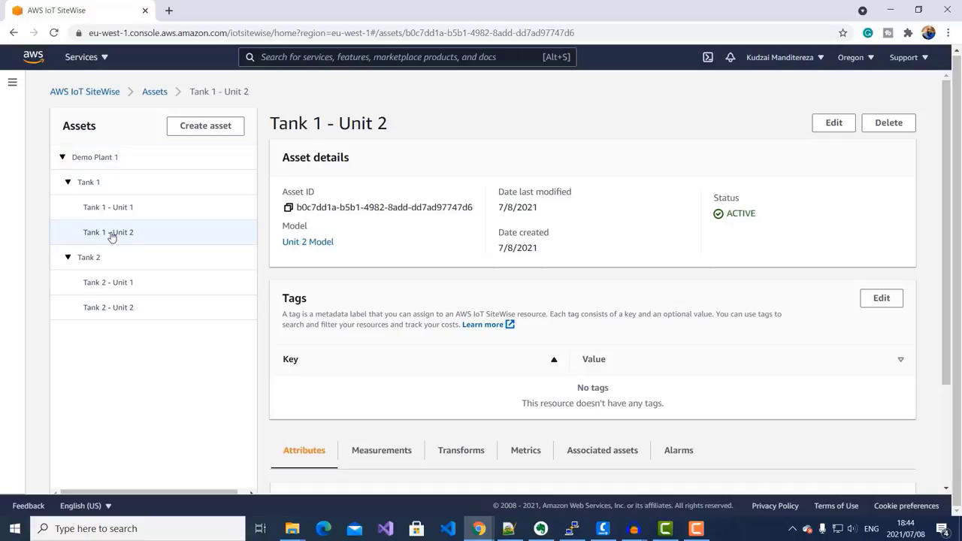
pyautogui.click(834, 122)
pyautogui.scroll(-3, 768, 223)
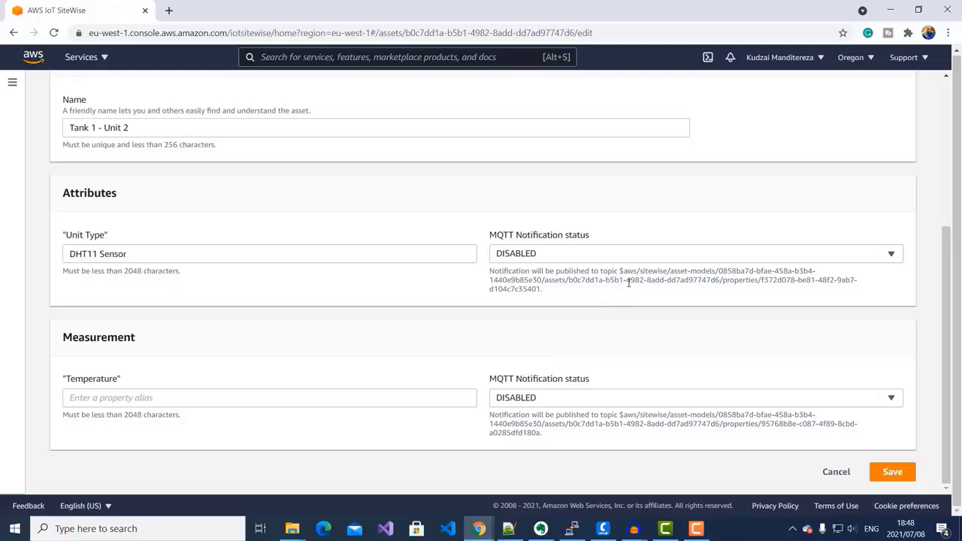
# - Go to the asset models and open the Unit 2 Model for editing
pyautogui.click(12, 82)
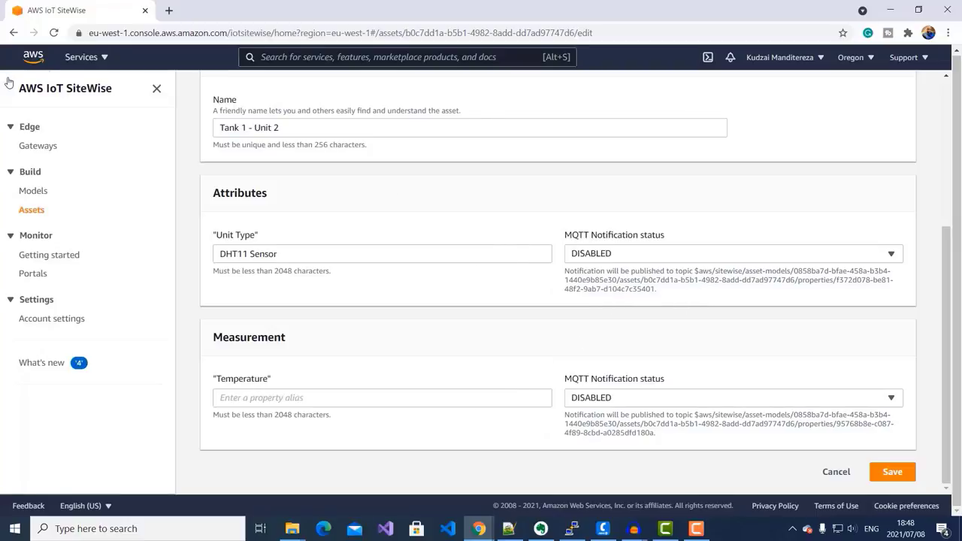
pyautogui.click(33, 190)
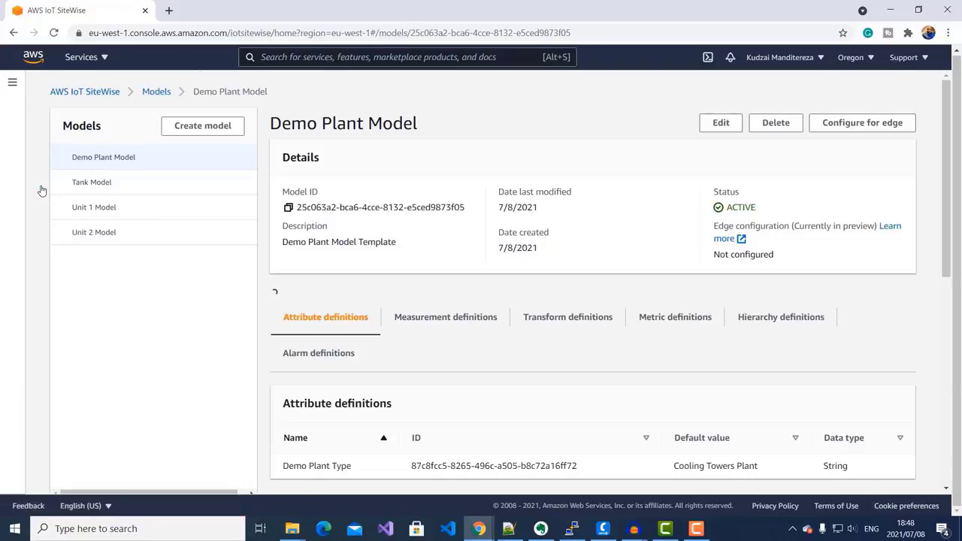
pyautogui.click(96, 233)
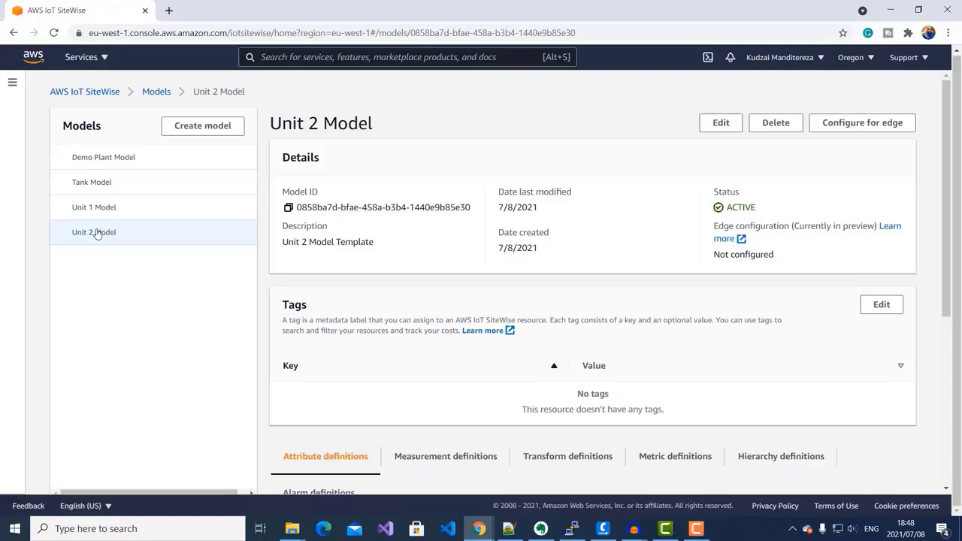
pyautogui.click(722, 123)
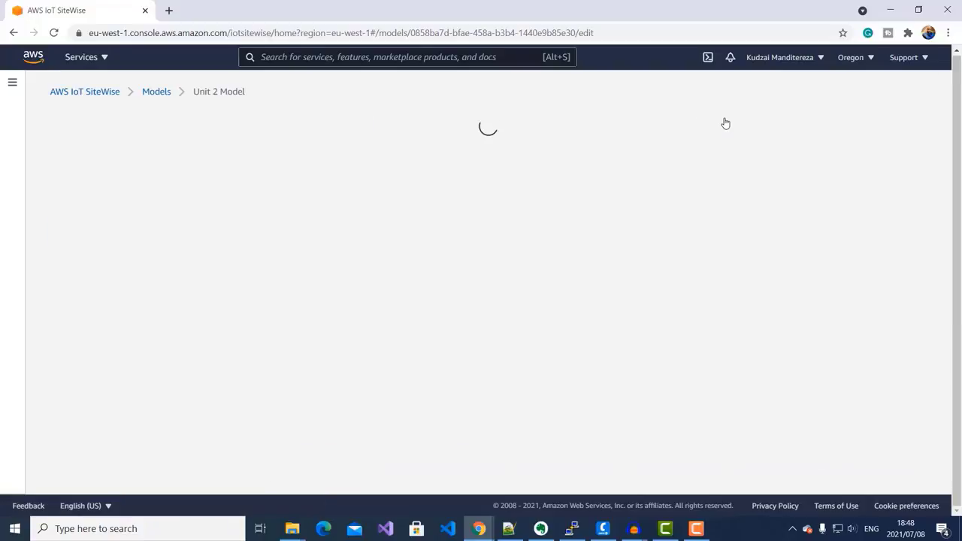
# - Add a Humidity measurement with unit % and data type Double to the Unit 2 Model and save it
pyautogui.scroll(-3, 277, 346)
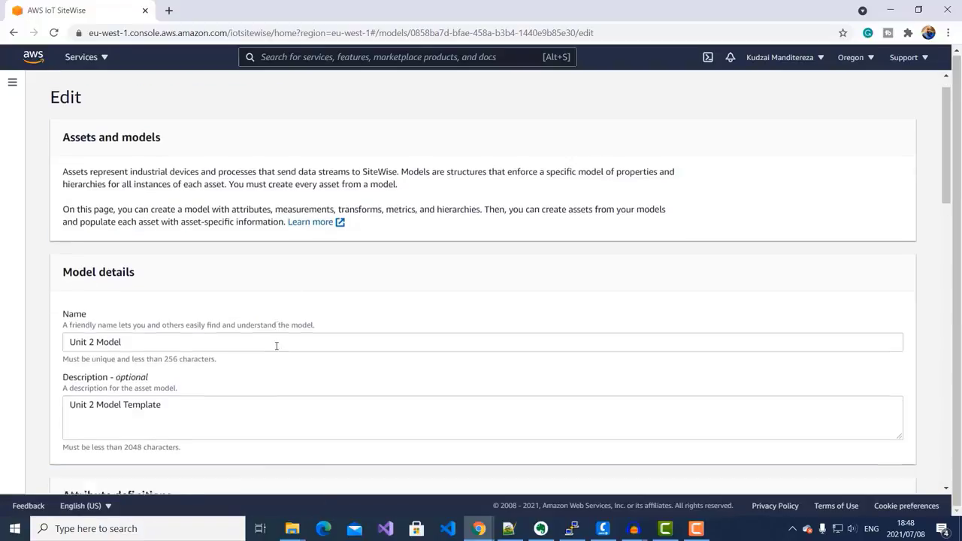
pyautogui.scroll(-2, 277, 346)
pyautogui.scroll(-2, 275, 344)
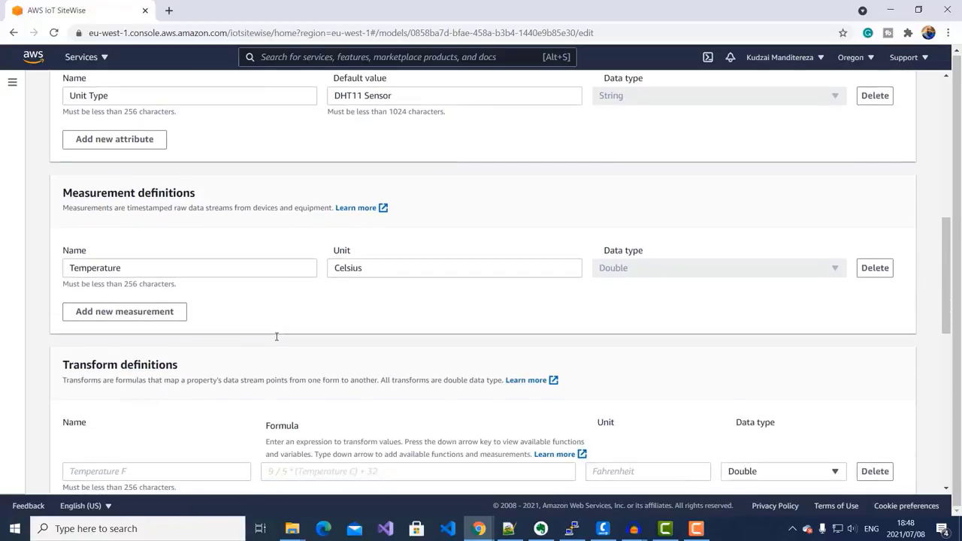
pyautogui.click(125, 312)
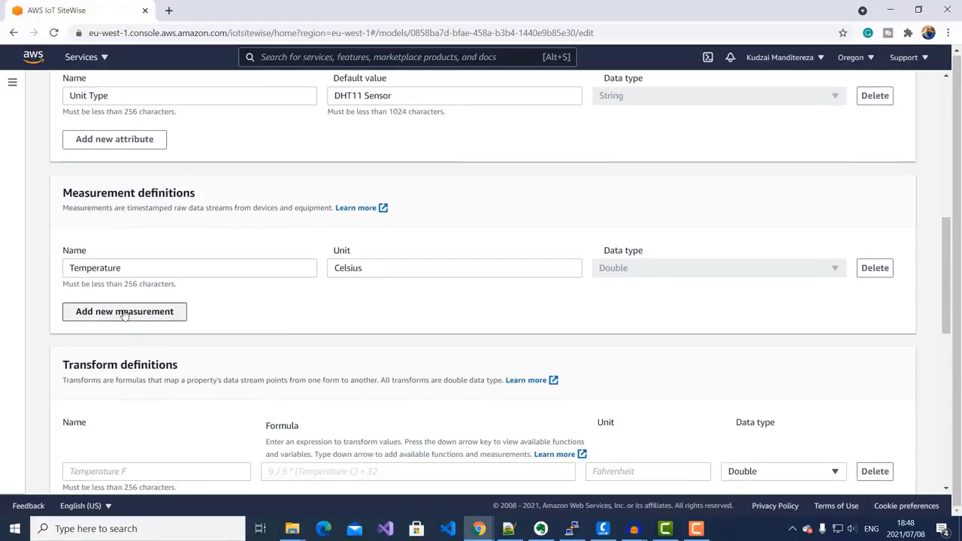
pyautogui.click(124, 310)
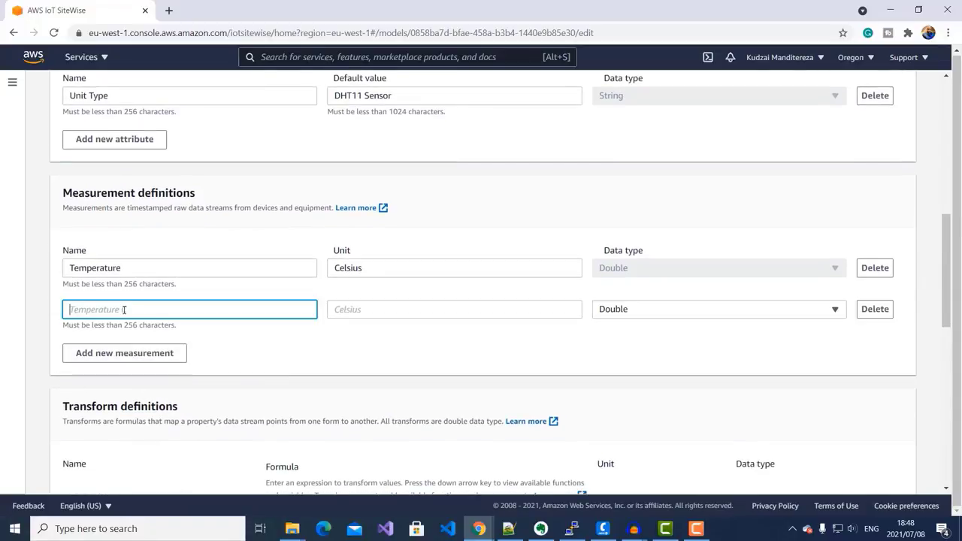
pyautogui.write('Humidity')
pyautogui.click(363, 315)
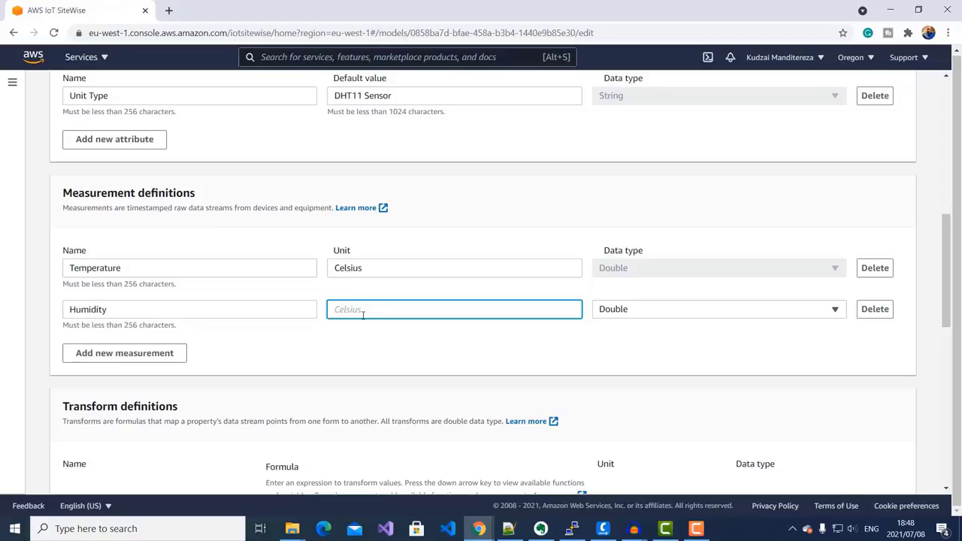
pyautogui.write('%')
pyautogui.scroll(-10, 657, 332)
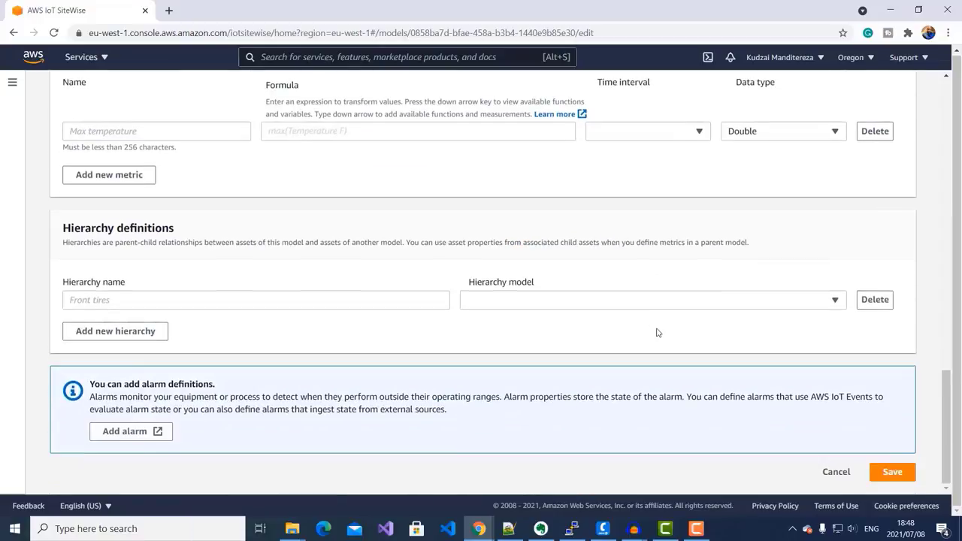
pyautogui.click(898, 476)
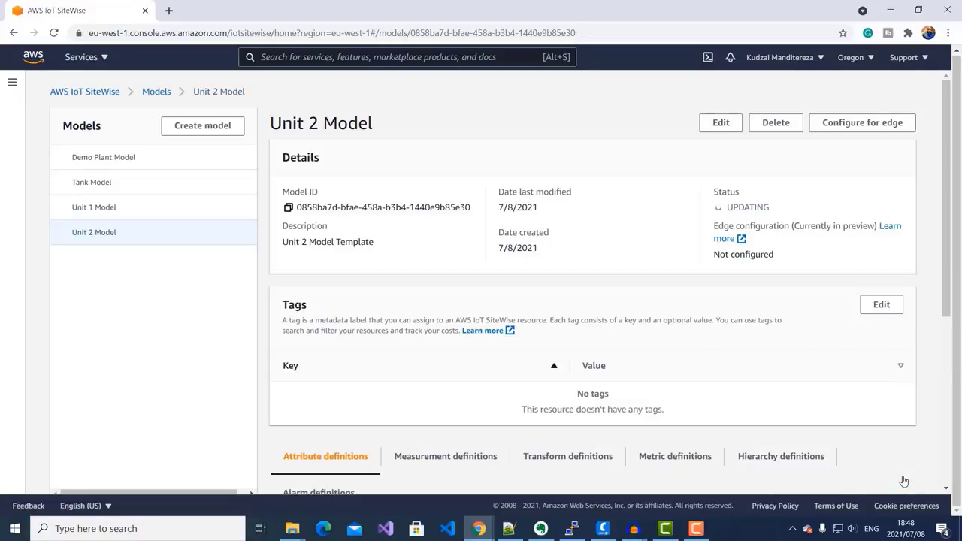
# - Review the measurement definitions of the Unit 2 Model and the assets created from it
pyautogui.scroll(-3, 904, 481)
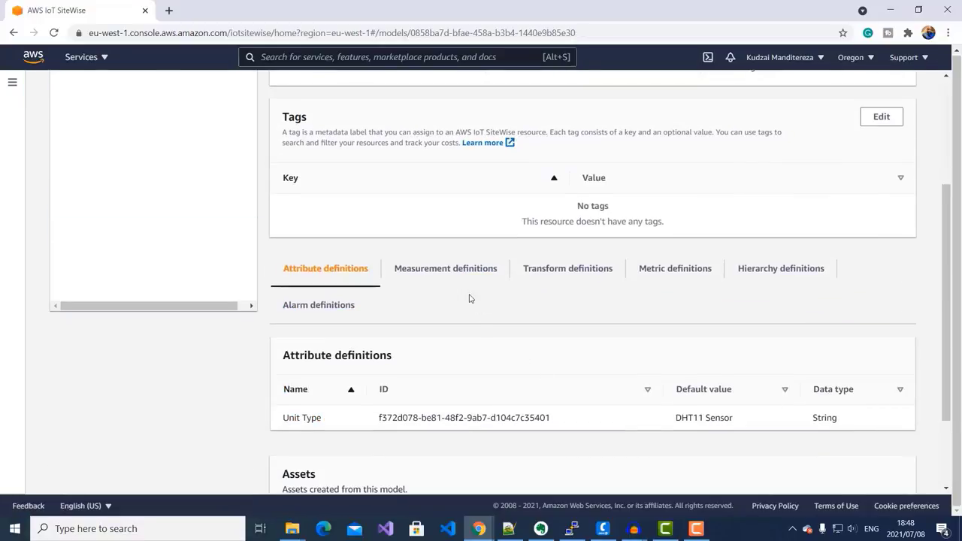
pyautogui.click(457, 280)
pyautogui.scroll(-2, 455, 281)
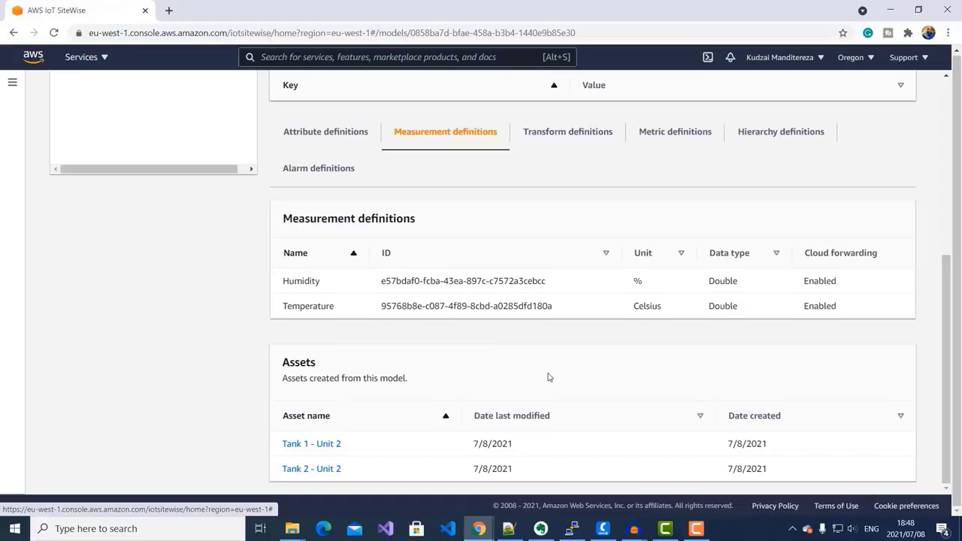
pyautogui.scroll(5, 547, 376)
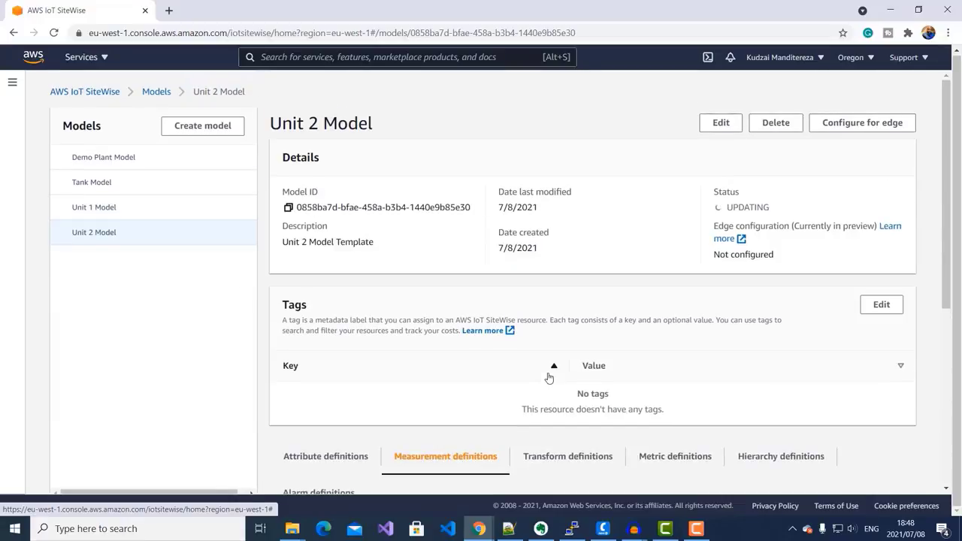
# - Return to the assets, open Tank 1 - Unit 2 for editing and check its measurements for the Humidity property
pyautogui.click(12, 82)
pyautogui.click(27, 211)
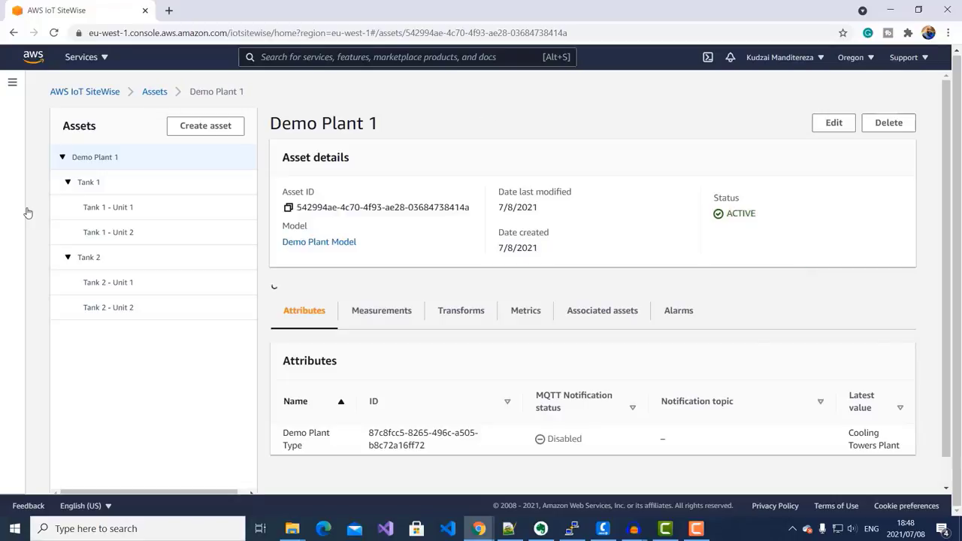
pyautogui.click(118, 237)
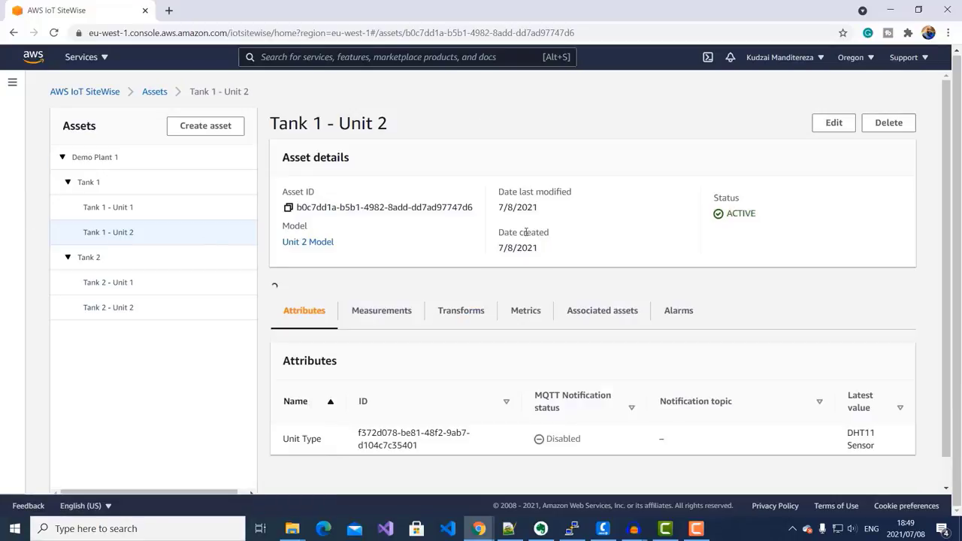
pyautogui.click(835, 122)
pyautogui.scroll(-5, 661, 218)
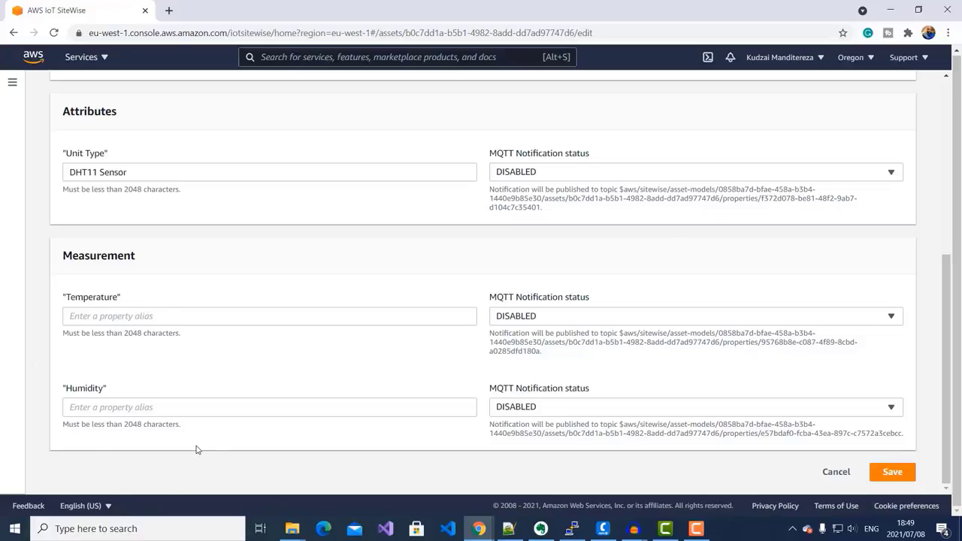
pyautogui.scroll(5, 195, 449)
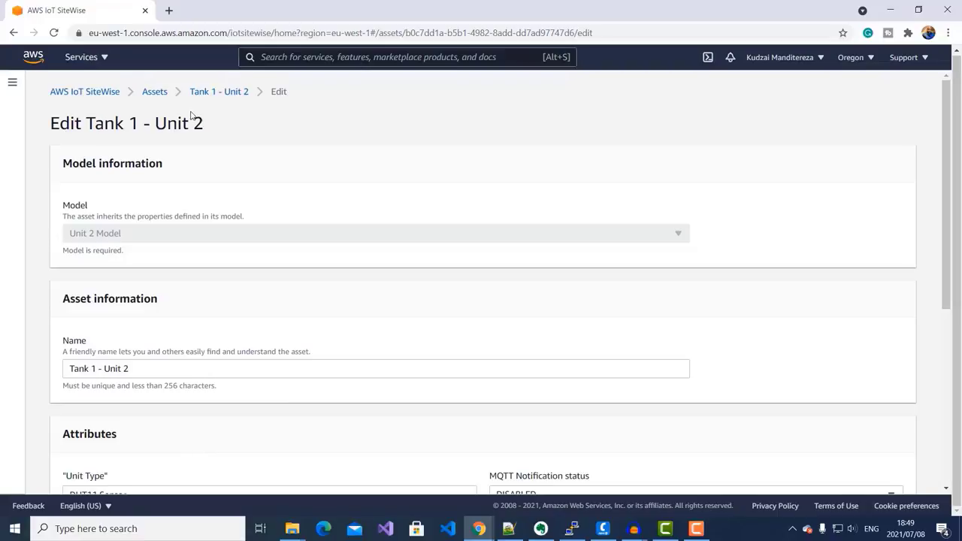
# - Open the Tank 2 - Unit 2 asset for editing and check its measurement properties
pyautogui.click(145, 94)
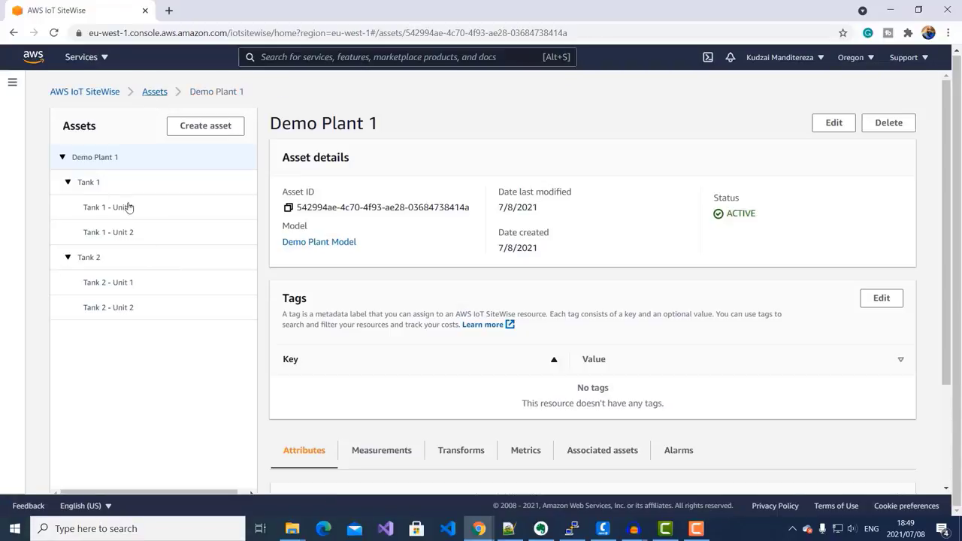
pyautogui.click(117, 310)
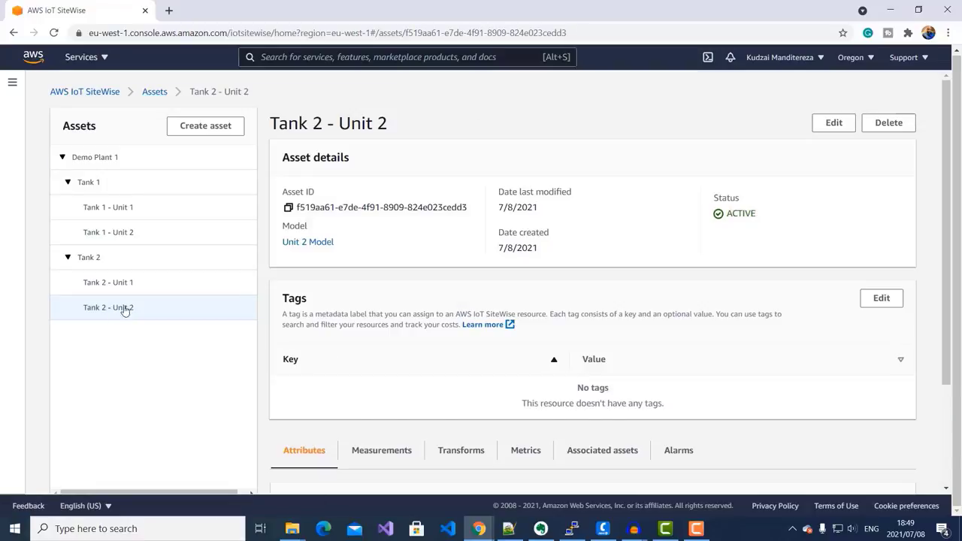
pyautogui.click(831, 122)
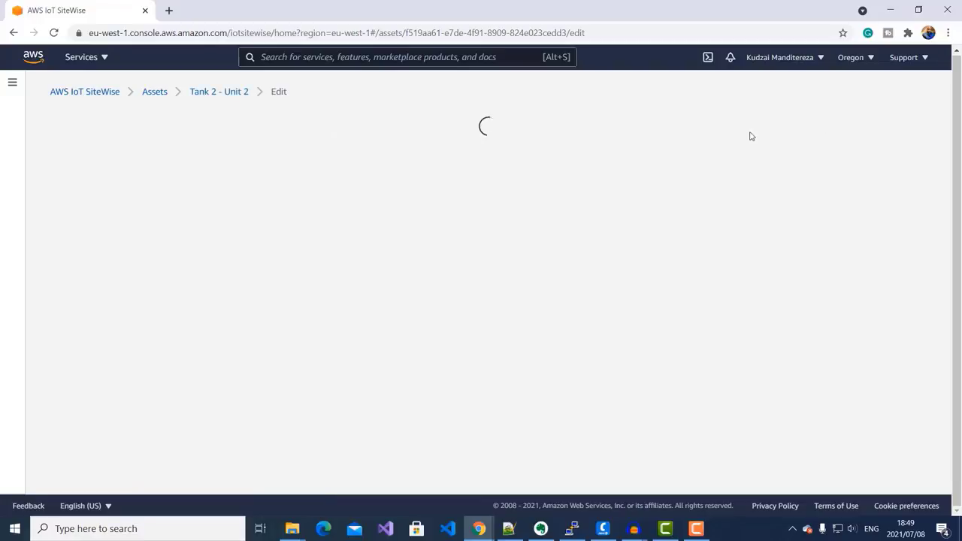
pyautogui.scroll(-5, 580, 264)
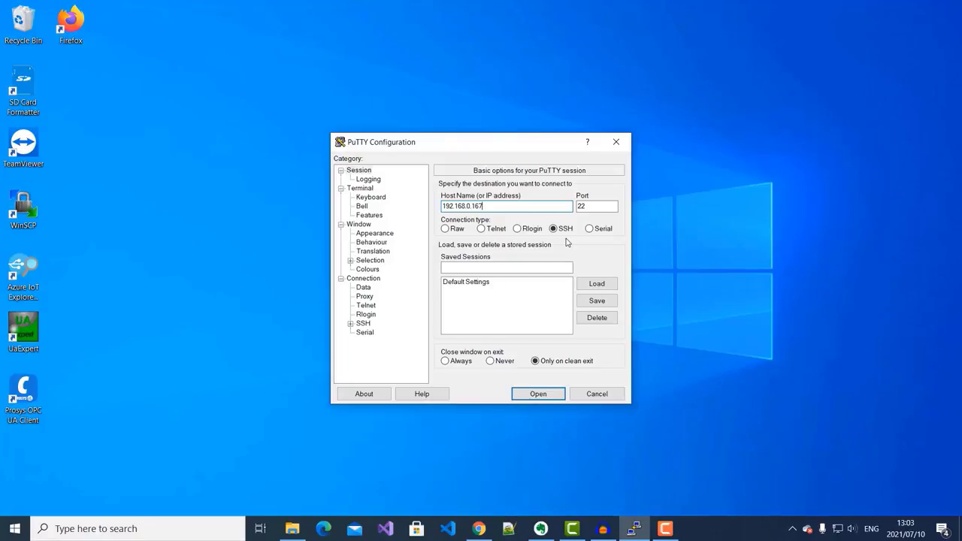
# - Start the PuTTY SSH session to 192.168.0.167, log in as pi with the account password, and maximize the terminal
pyautogui.click(543, 395)
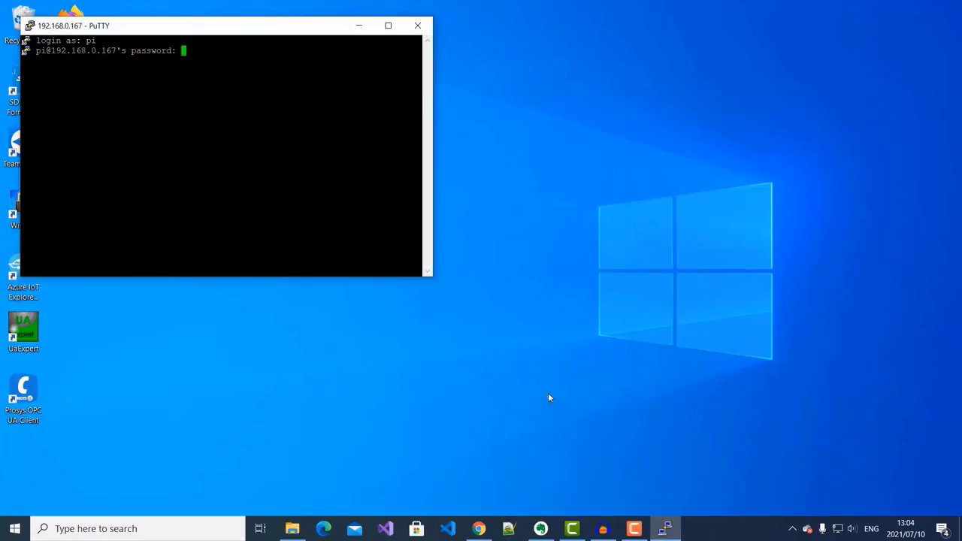
pyautogui.press('Return')
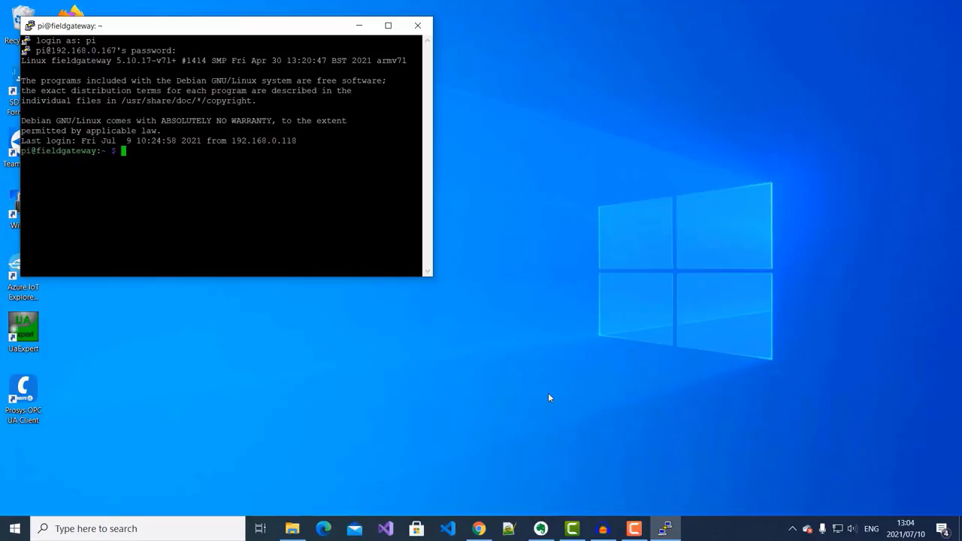
pyautogui.click(388, 26)
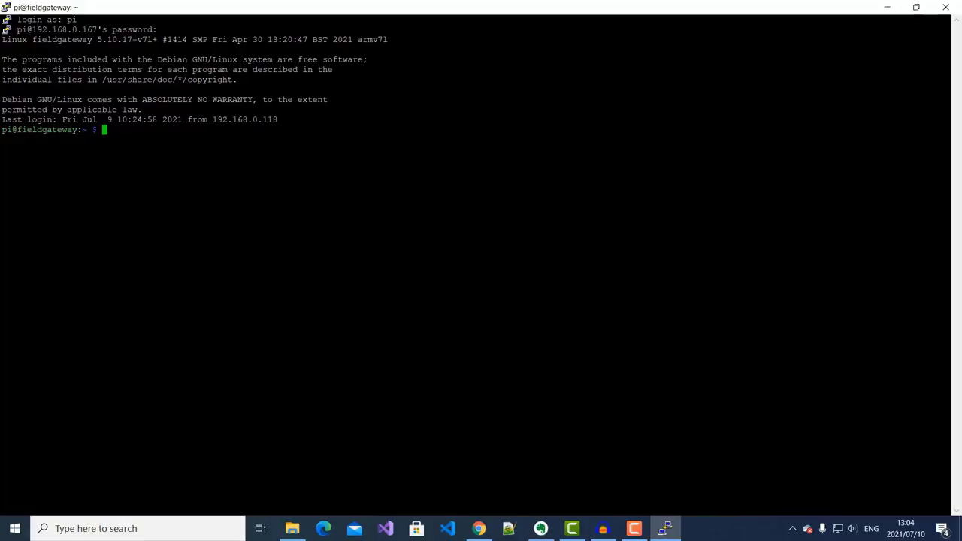
# - Create the system user ggc_user and the system group ggc_group with sudo adduser and addgroup
pyautogui.write('sudo adduser --system ggc_user')
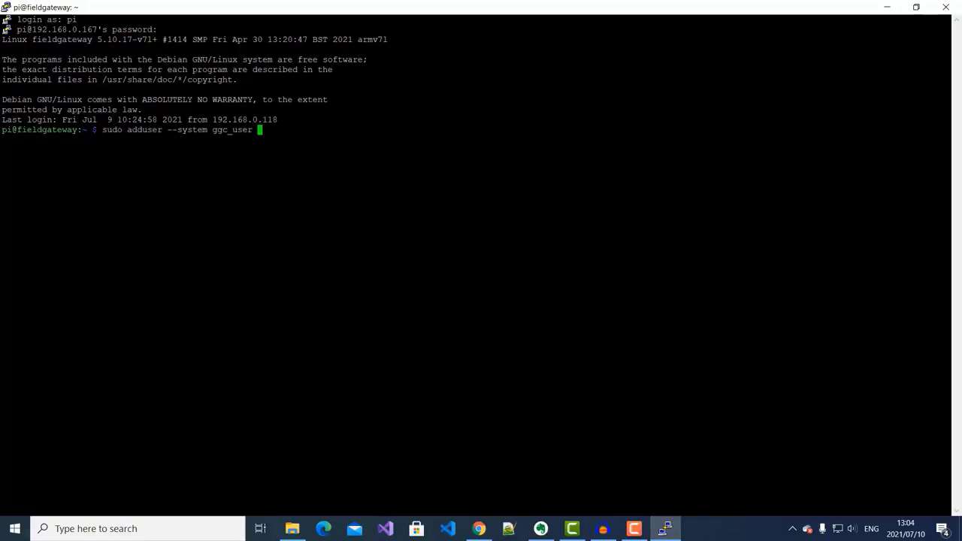
pyautogui.press('Return')
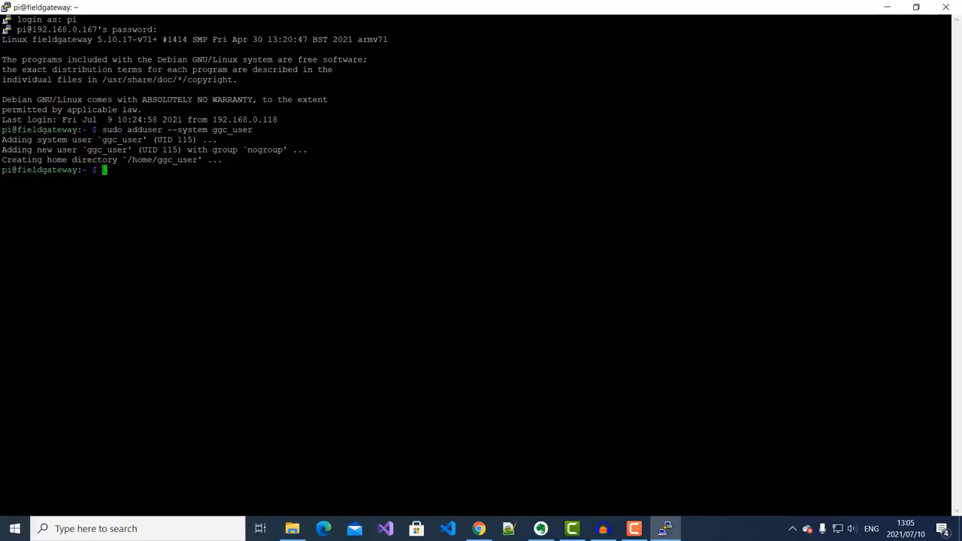
pyautogui.write('sudo addgroup --system ggc_group')
pyautogui.press('Return')
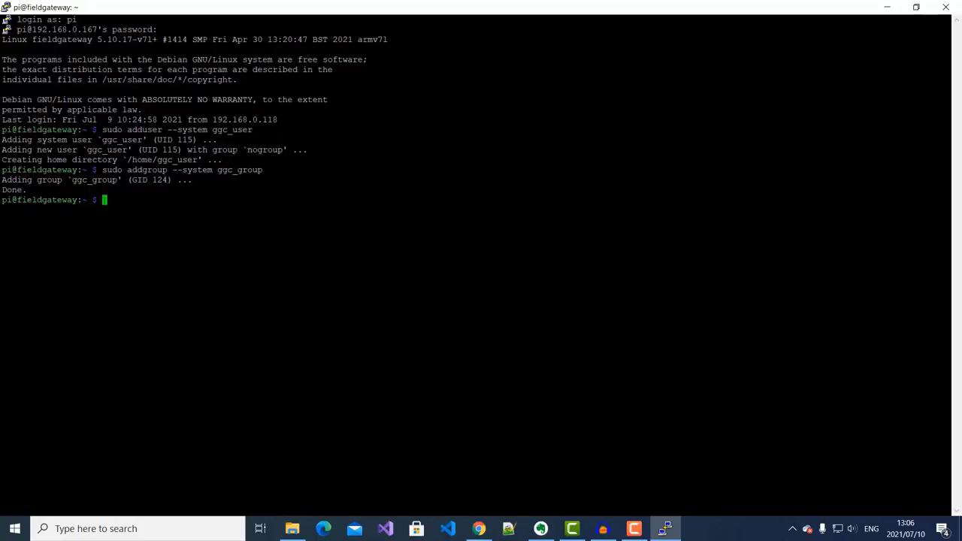
# - Change to the /etc/sysctl.d directory and list its files
pyautogui.write('cd /etc/sysctl.d')
pyautogui.press('Return')
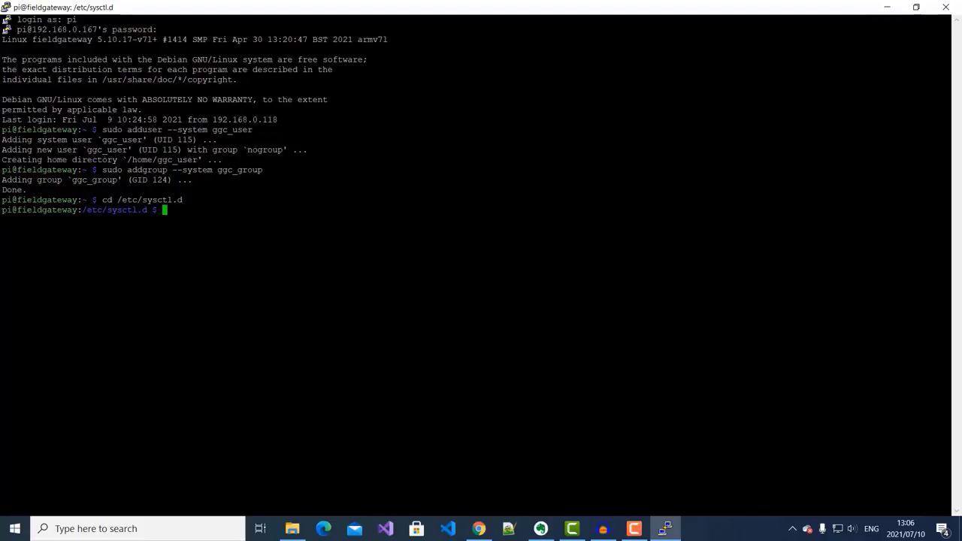
pyautogui.write('ls')
pyautogui.press('Return')
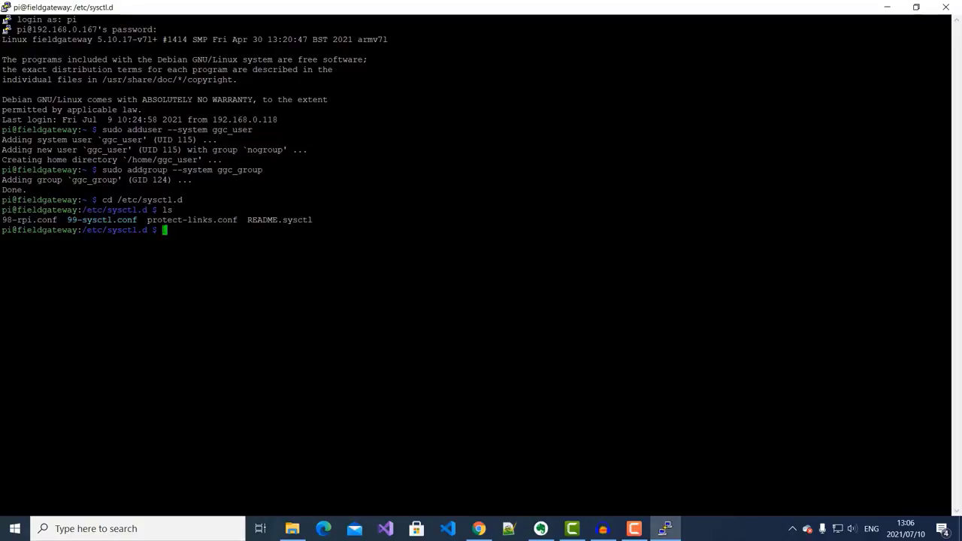
# - Append fs.protected_hardlinks = 1 and fs.protected_symlinks = 1 to 98-rpi.conf using nano with sudo, and save the file
pyautogui.write('sudo nano 98-rpi.conf')
pyautogui.press('Return')
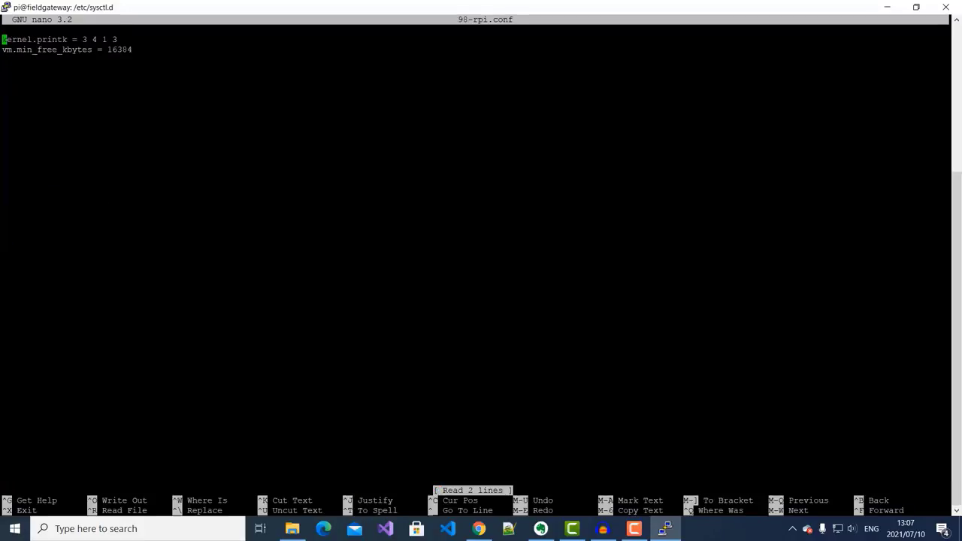
pyautogui.press('Down')
pyautogui.press('Down')
pyautogui.write('fs.protected_hardlinks = 1 fs.protected_symlinks = 1')
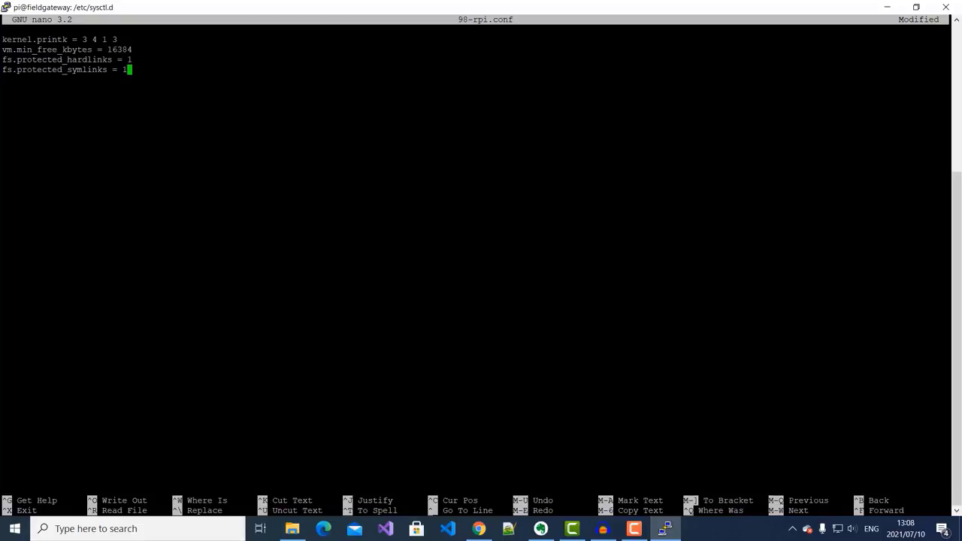
pyautogui.hotkey('ctrl', 'x')
pyautogui.press('y')
pyautogui.press('Return')
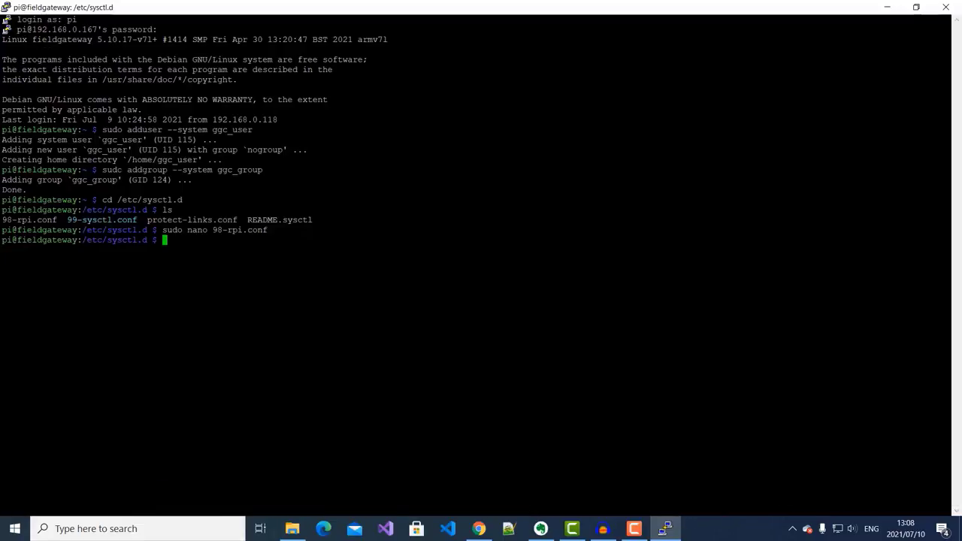
# - Reboot the Raspberry Pi with sudo reboot
pyautogui.write('sudo rebbot')
pyautogui.press('Return')
pyautogui.write('sudo reboot')
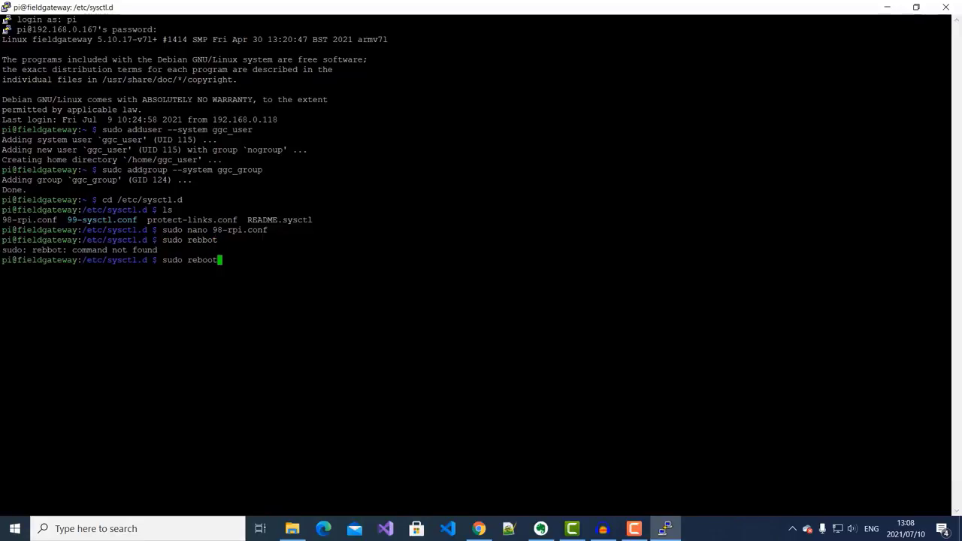
pyautogui.press('Return')
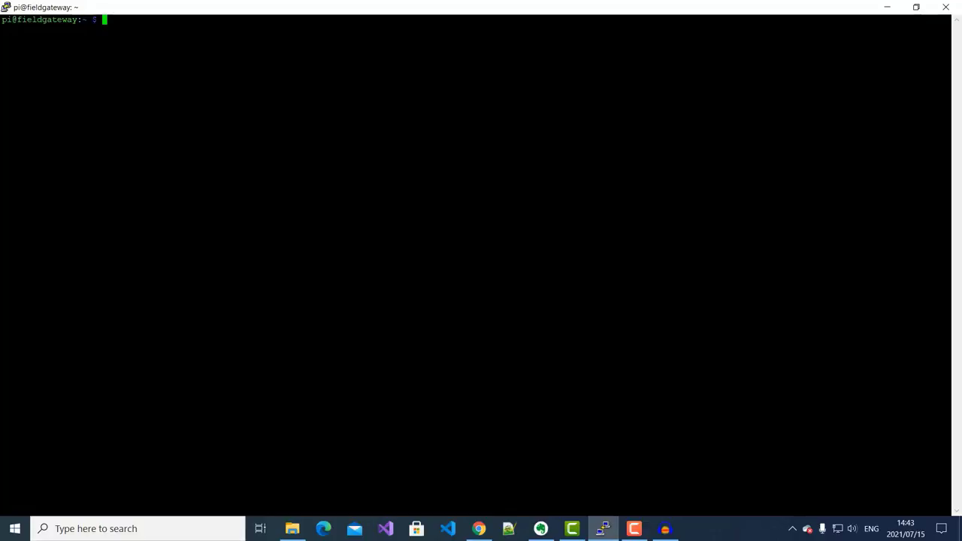
# - Append cgroup_enable=memory cgroup_memory=1 to the end of the existing line in /boot/cmdline.txt using nano with sudo, and save the file
pyautogui.write('cd /boot/')
pyautogui.press('Return')
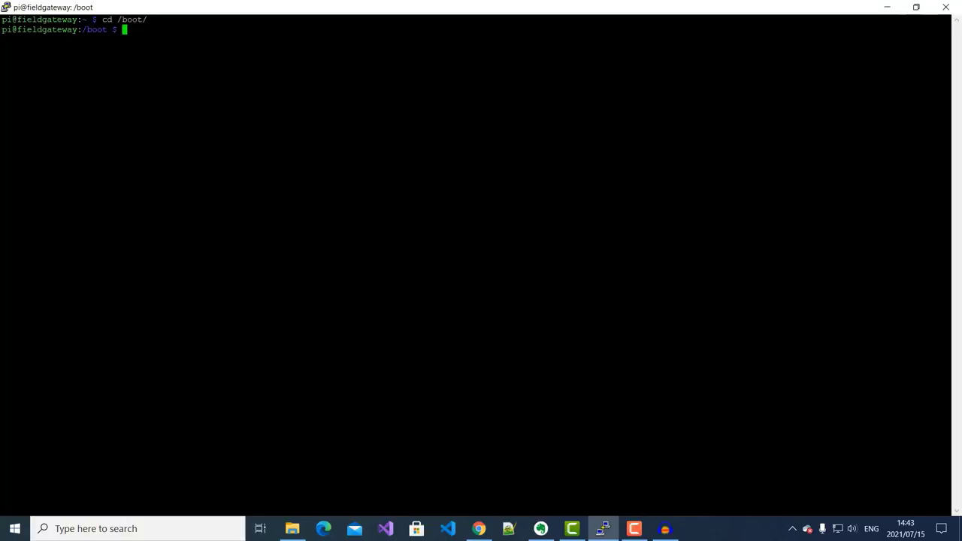
pyautogui.write('sudo nano cmdline.txt')
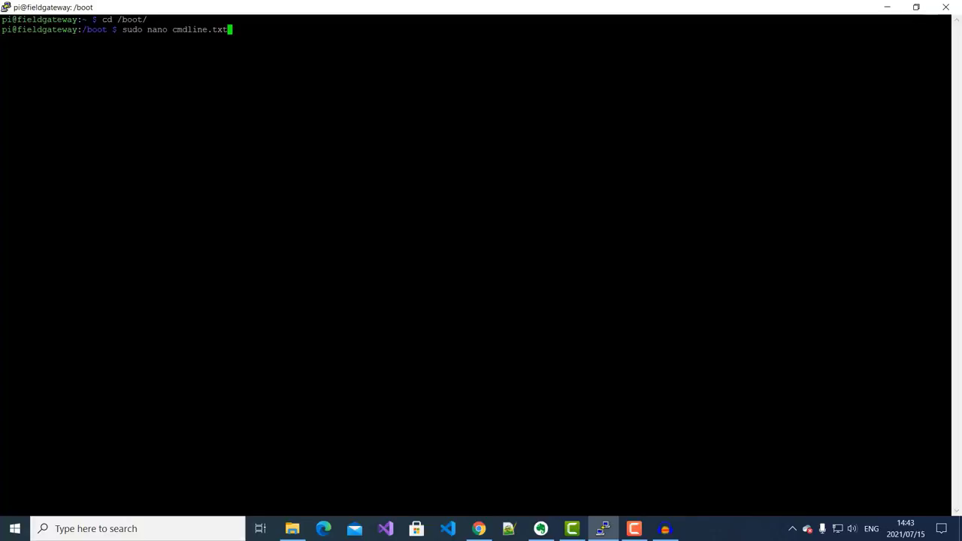
pyautogui.press('Return')
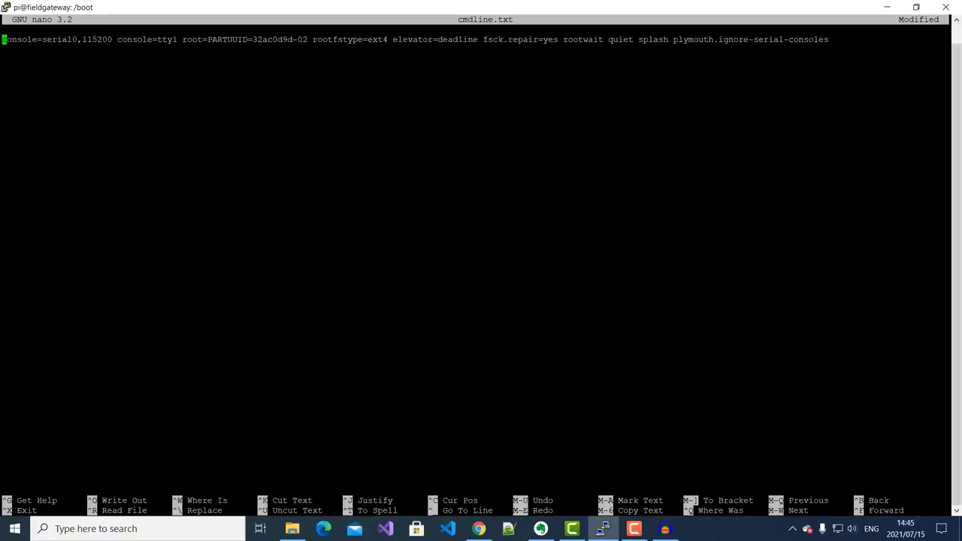
pyautogui.press('Right')
pyautogui.press('Right')
pyautogui.press('Right')
pyautogui.press('Right')
pyautogui.press('Right')
pyautogui.press('Right')
pyautogui.press('Right')
pyautogui.press('Right')
pyautogui.press('Right')
pyautogui.press('Right')
pyautogui.press('Right')
pyautogui.press('Right')
pyautogui.press('Right')
pyautogui.press('Right')
pyautogui.press('Right')
pyautogui.press('Right')
pyautogui.press('Right')
pyautogui.press('Right')
pyautogui.press('Right')
pyautogui.press('Right')
pyautogui.press('Right')
pyautogui.press('Right')
pyautogui.press('Right')
pyautogui.press('Right')
pyautogui.press('Right')
pyautogui.press('Right')
pyautogui.press('Right')
pyautogui.press('Right')
pyautogui.press('Right')
pyautogui.press('Right')
pyautogui.press('Right')
pyautogui.press('Right')
pyautogui.press('Right')
pyautogui.press('Right')
pyautogui.press('Right')
pyautogui.press('Right')
pyautogui.press('Right')
pyautogui.press('Right')
pyautogui.press('Right')
pyautogui.press('Right')
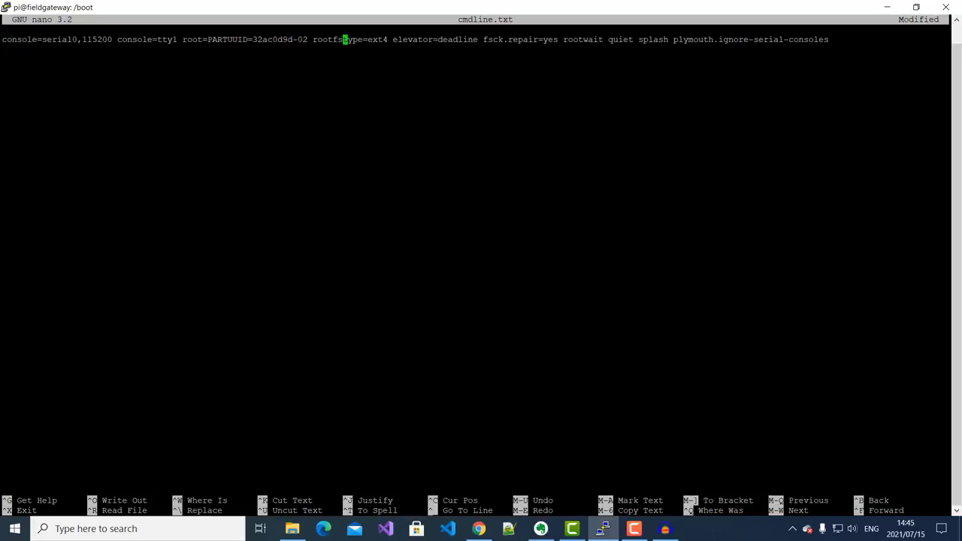
pyautogui.press('End')
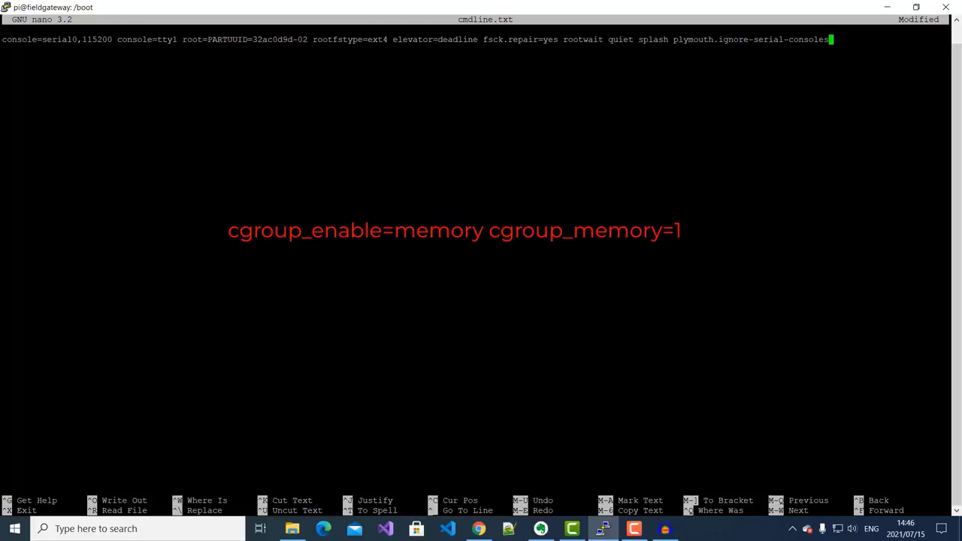
pyautogui.write('cgroup_enable=memory')
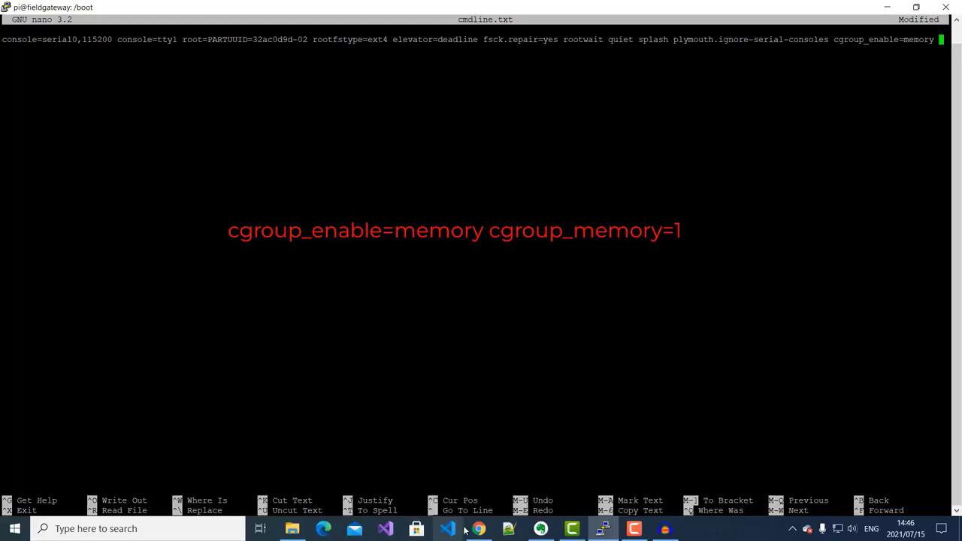
pyautogui.write(' cgroup_memory=1')
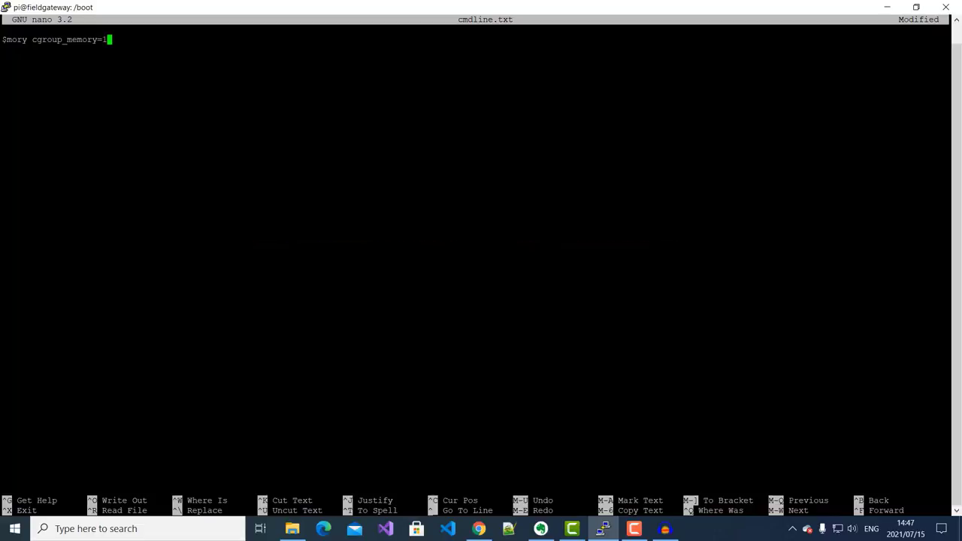
pyautogui.hotkey('ctrl', 'x')
pyautogui.press('y')
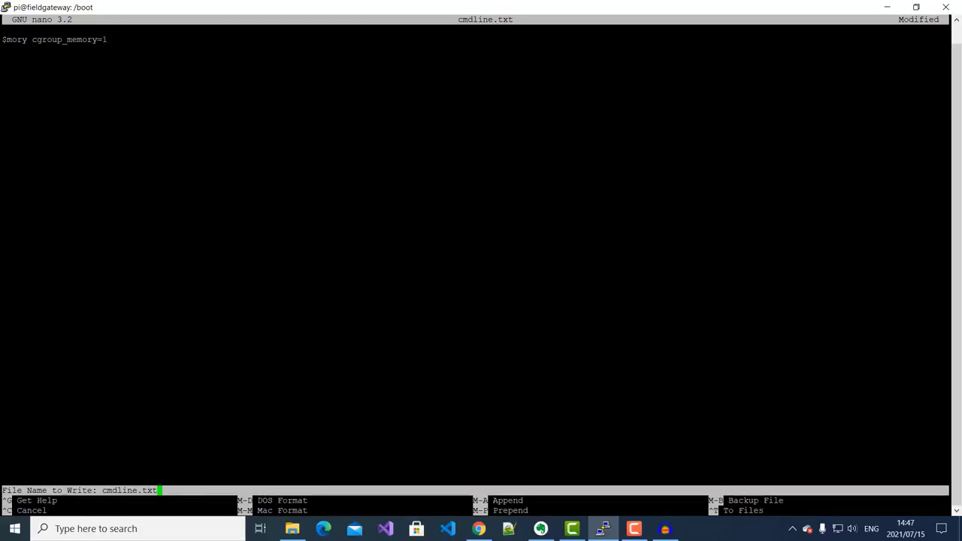
pyautogui.press('Return')
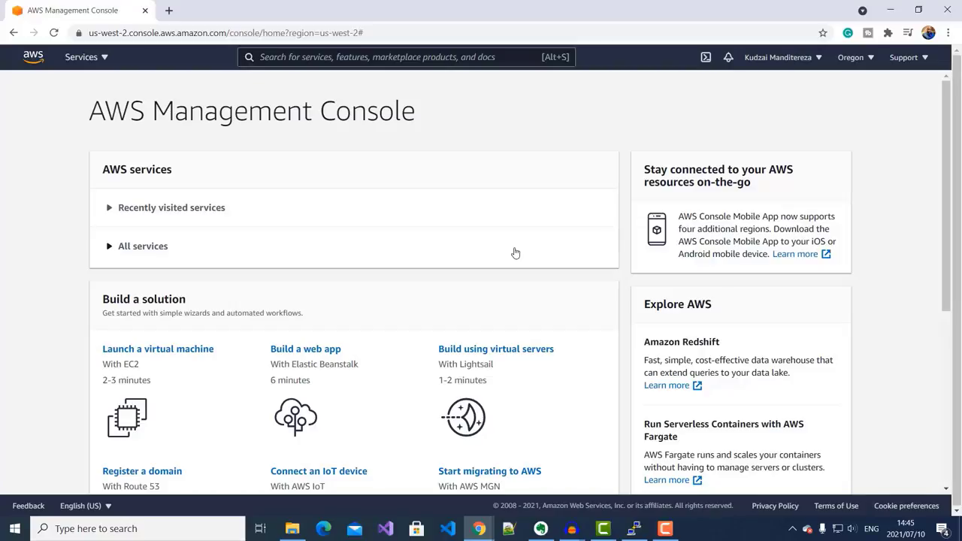
# - Switch to the AWS Management Console and open the Classic (V1) groups of IoT Greengrass
pyautogui.click(104, 61)
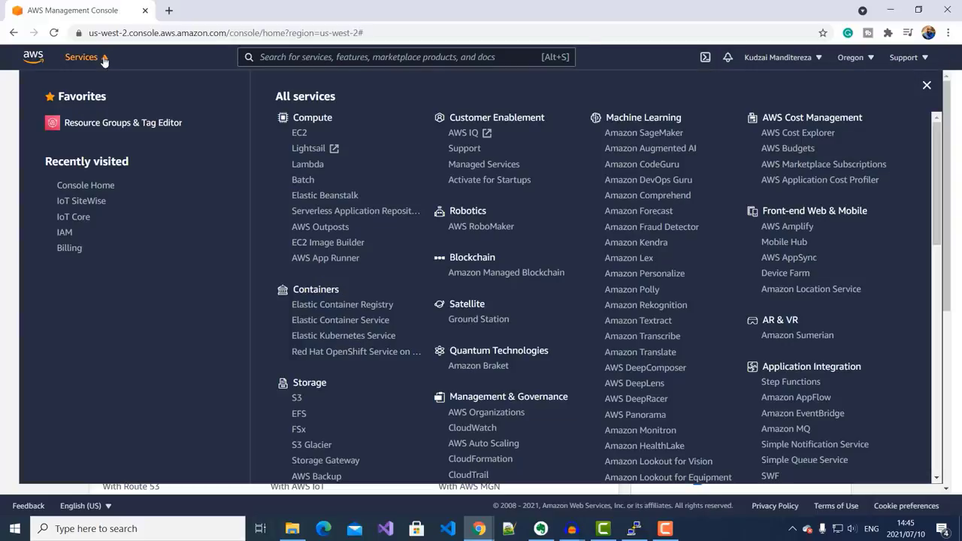
pyautogui.scroll(-6, 779, 162)
pyautogui.scroll(-2, 778, 162)
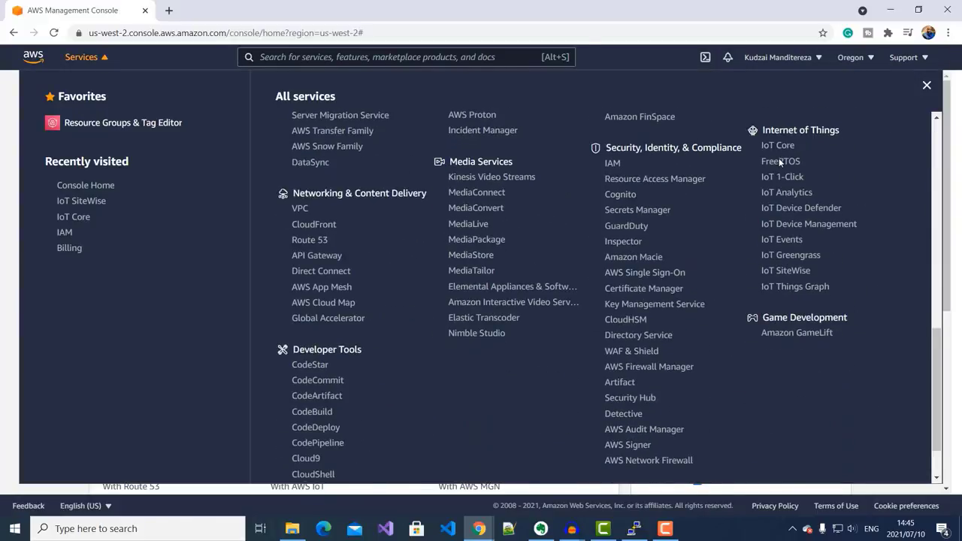
pyautogui.click(796, 257)
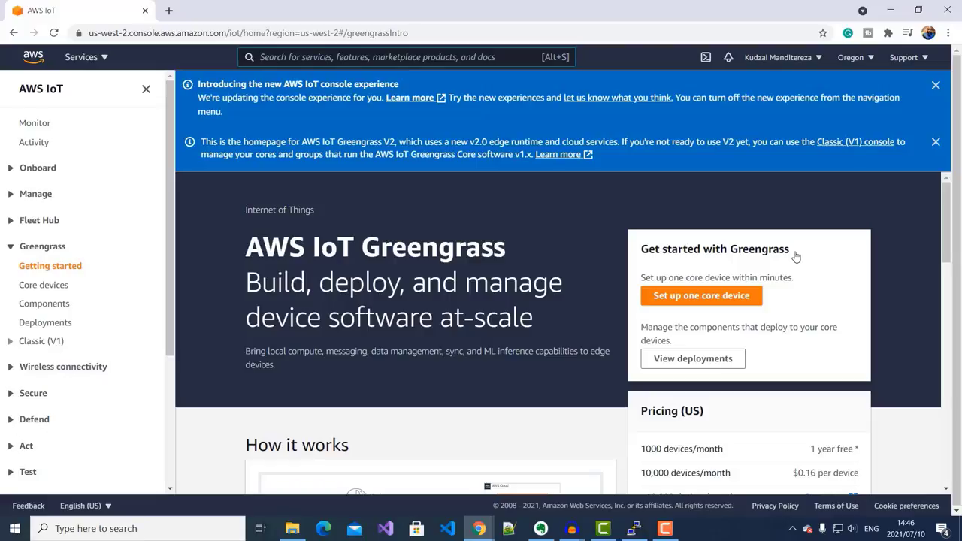
pyautogui.click(12, 340)
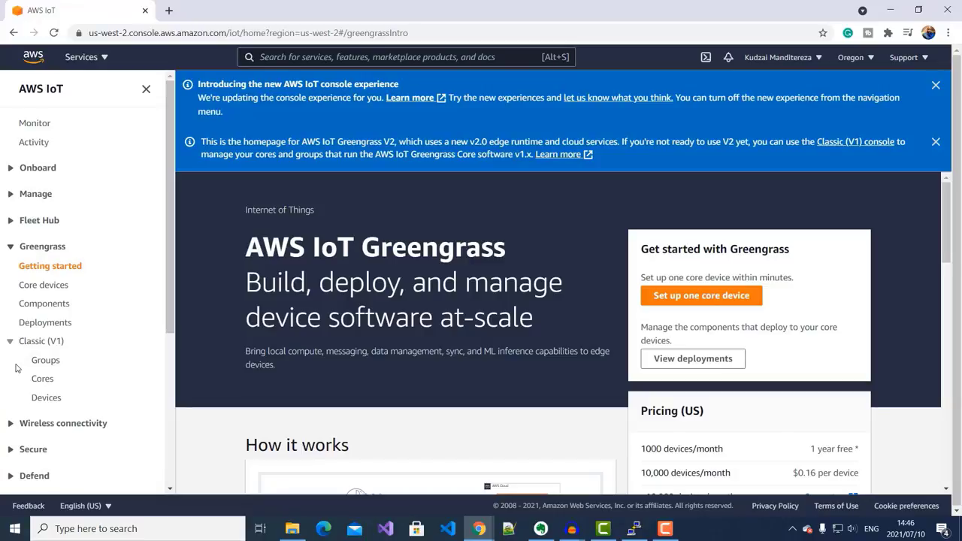
pyautogui.click(47, 363)
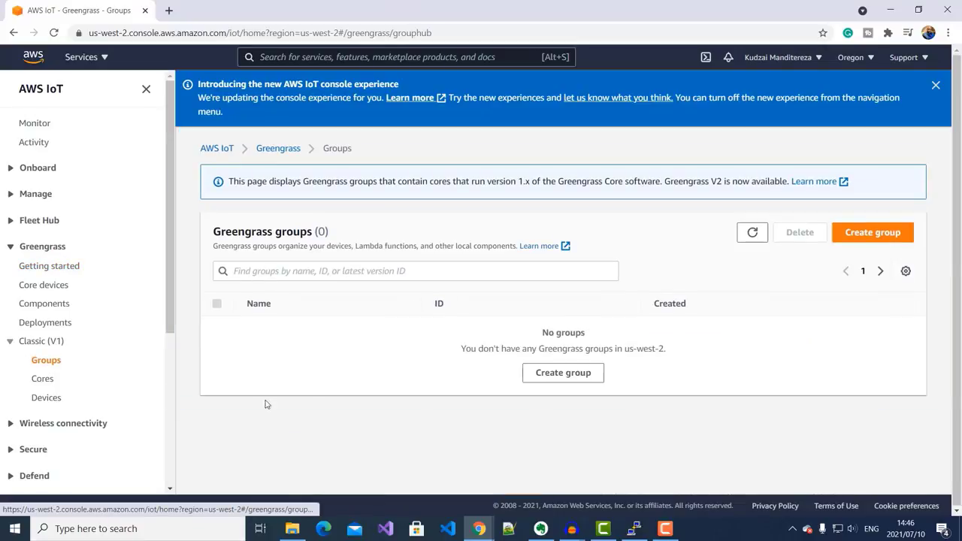
# - Start creating a Greengrass group, granting Greengrass permission to access other services and choosing default group creation
pyautogui.click(875, 239)
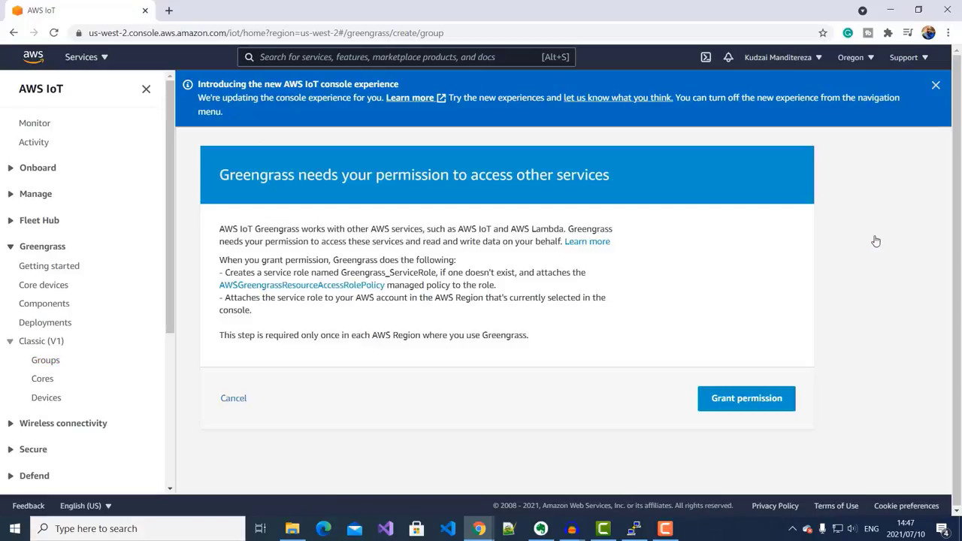
pyautogui.click(739, 407)
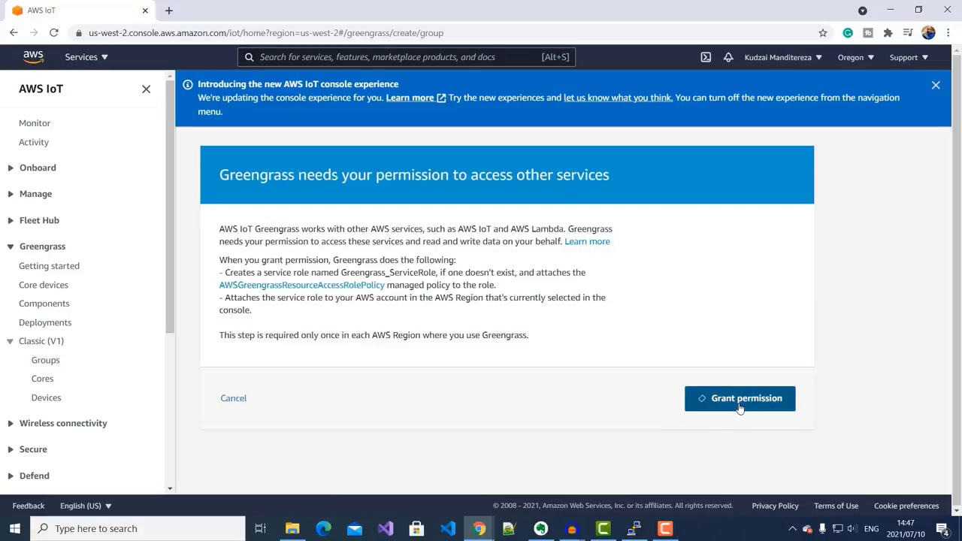
pyautogui.scroll(-1, 869, 378)
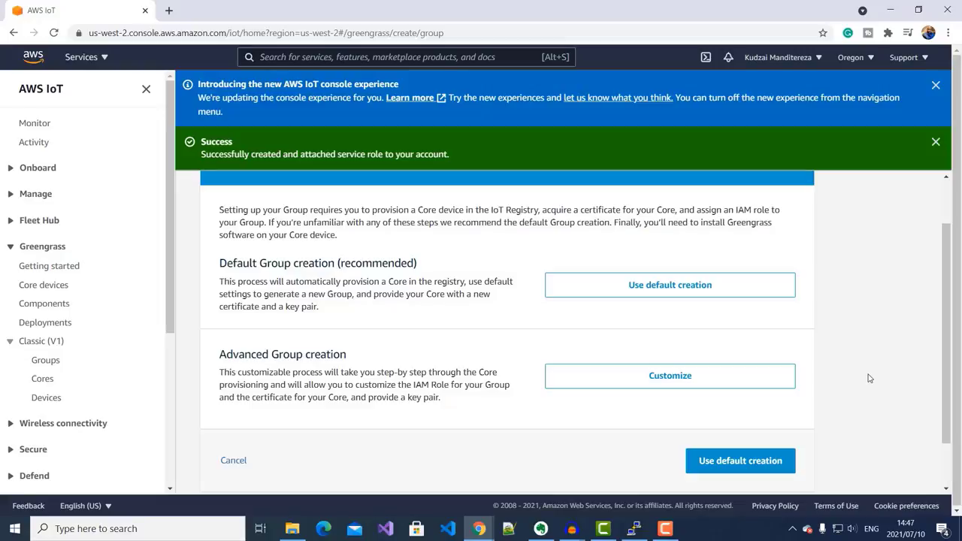
pyautogui.click(668, 288)
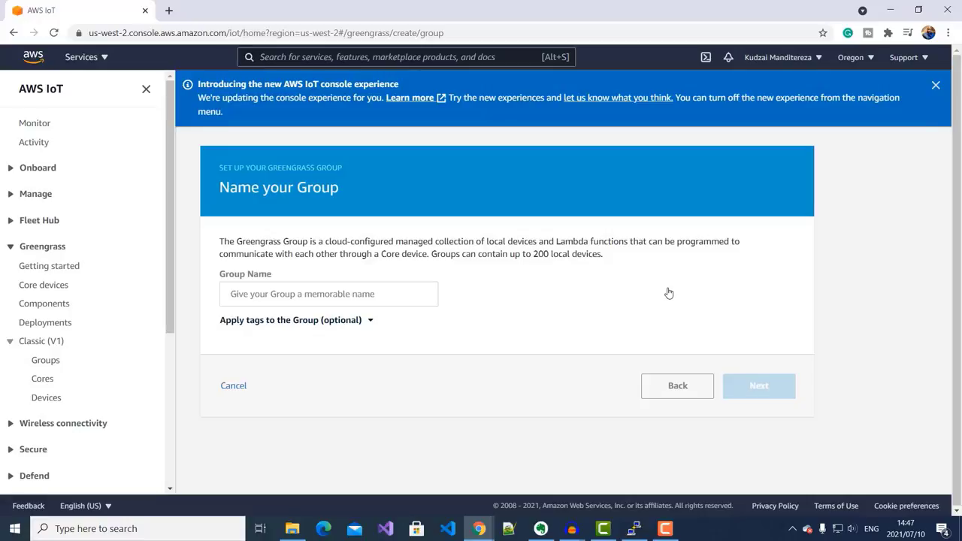
# - Name the group sitewise_gg, accept sitewise_gg_Core as the core name, and create the group and core
pyautogui.click(343, 300)
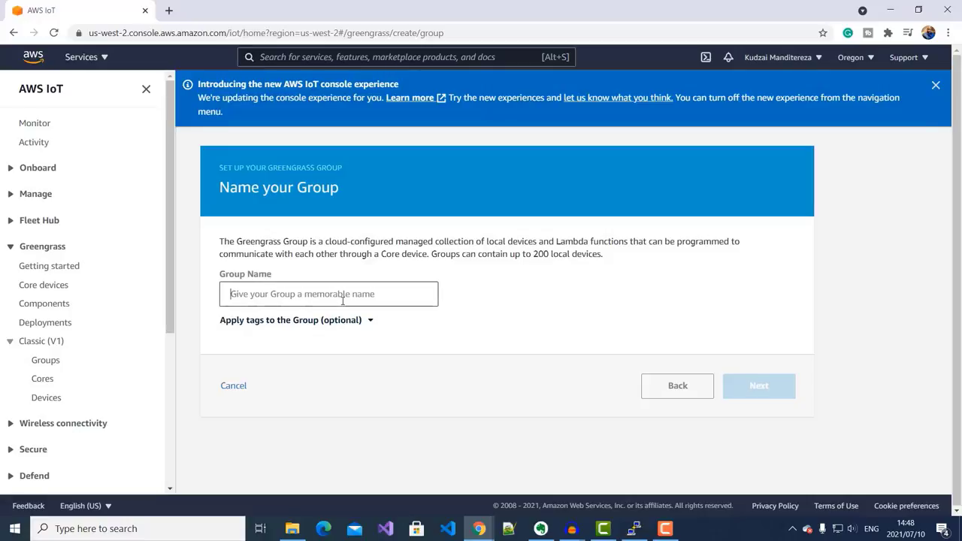
pyautogui.write('sitewise_gg')
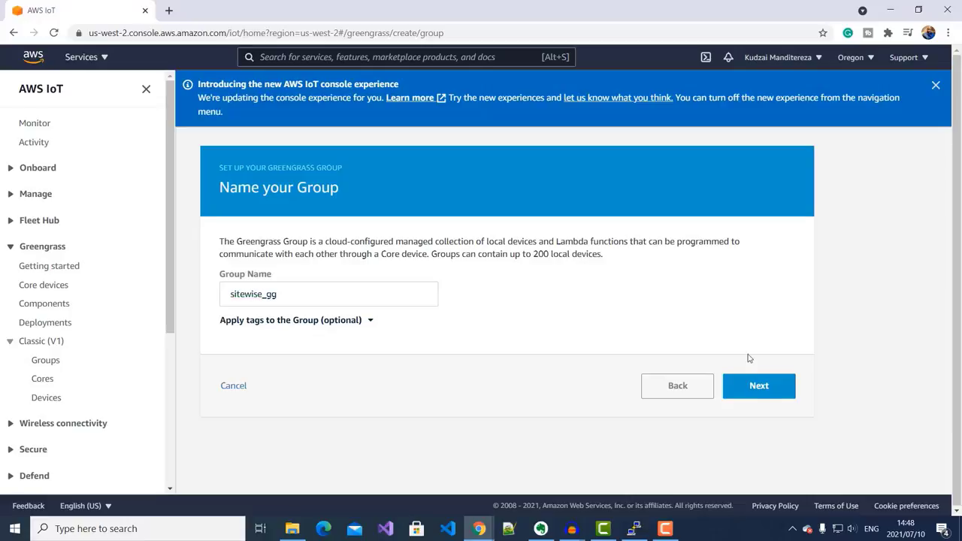
pyautogui.click(764, 388)
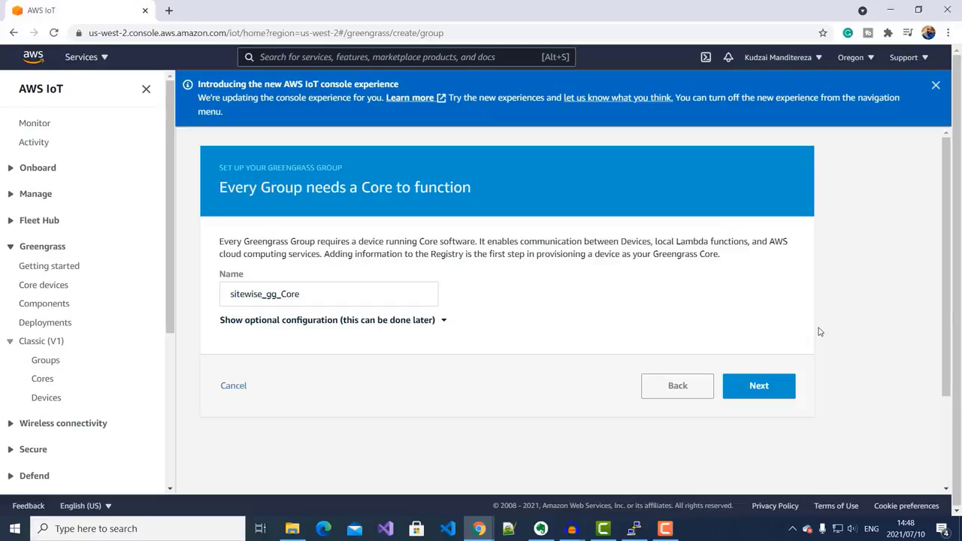
pyautogui.click(756, 386)
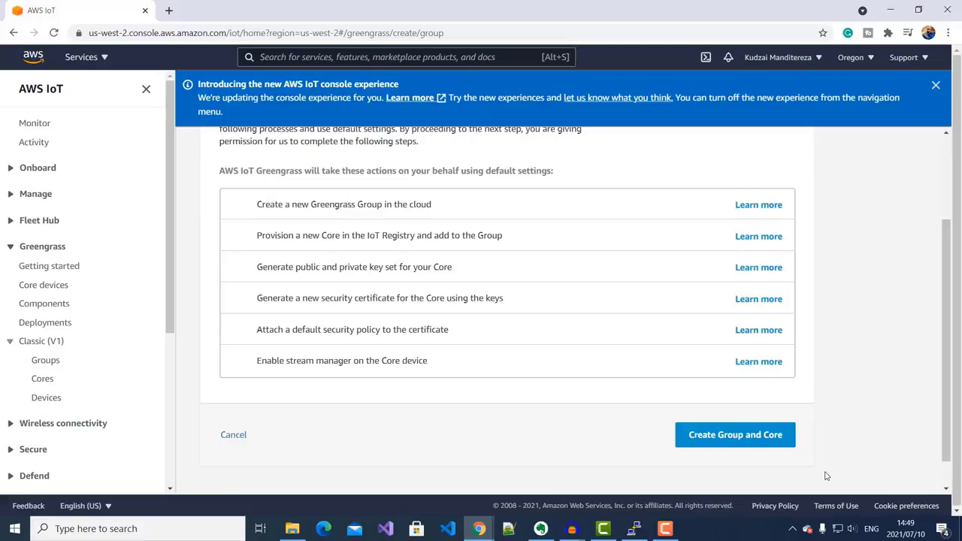
pyautogui.click(756, 439)
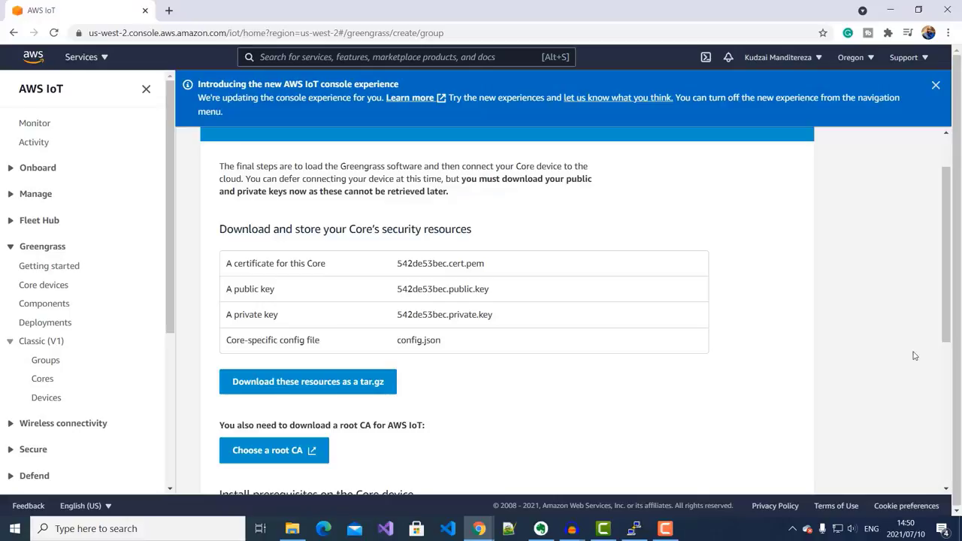
# - Download the core's security resources as a tar.gz and look through the AWS IoT Greengrass Core software downloads page
pyautogui.click(348, 382)
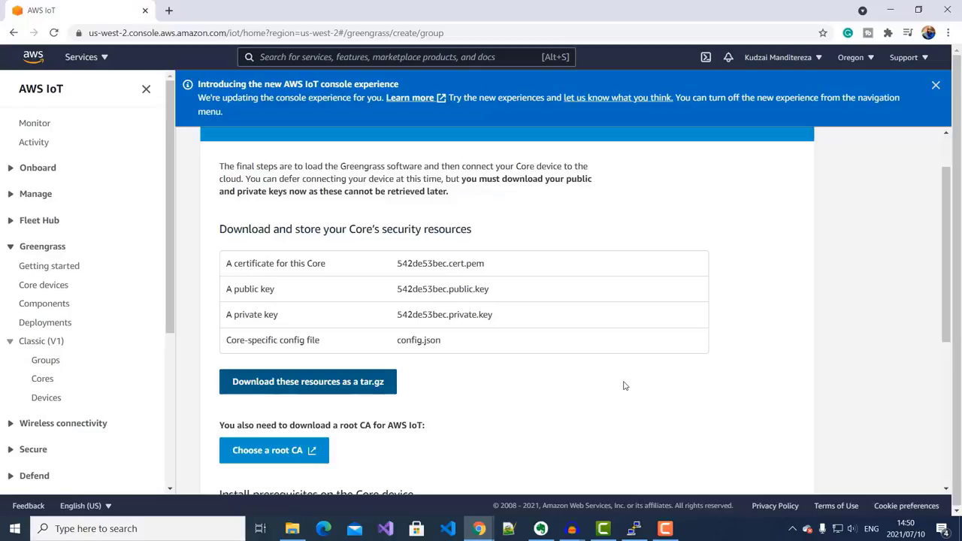
pyautogui.scroll(-3, 786, 335)
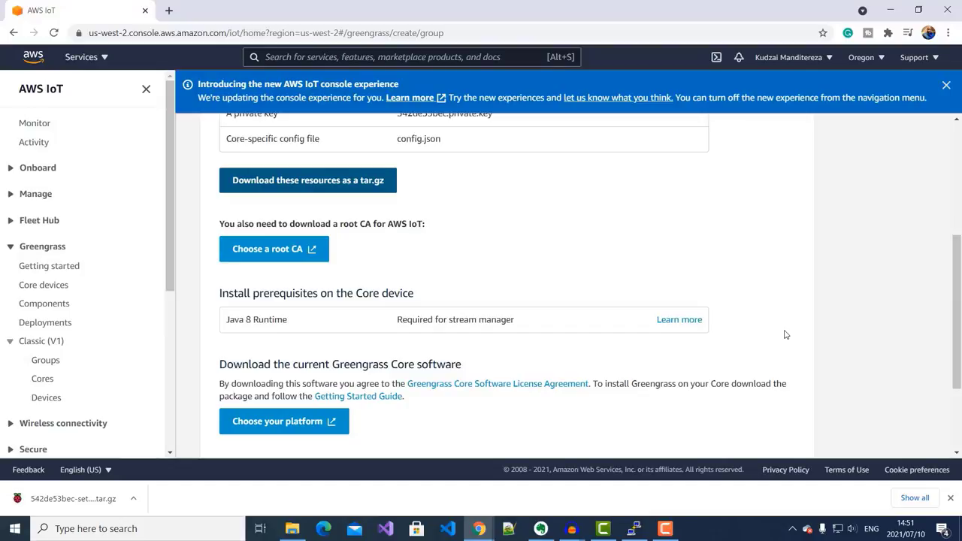
pyautogui.click(320, 426)
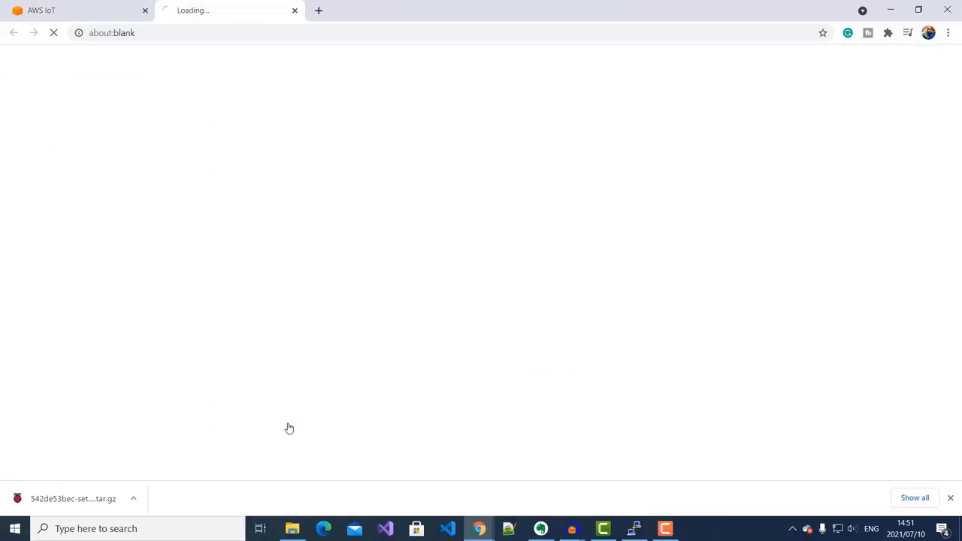
pyautogui.scroll(-3, 635, 337)
pyautogui.scroll(-2, 636, 340)
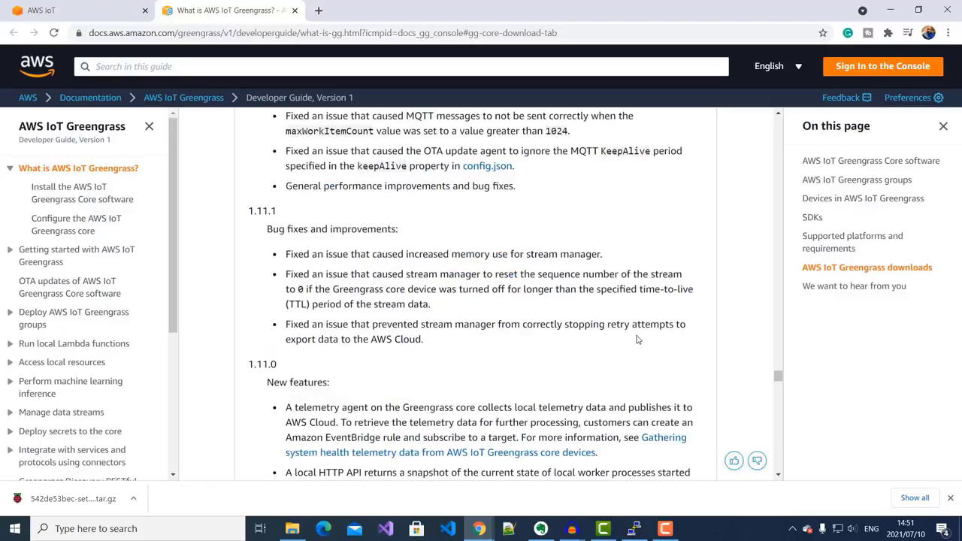
# - Download the AWS IoT Greengrass Core software package for the Armv7l architecture on Raspbian Linux
pyautogui.scroll(-7, 635, 340)
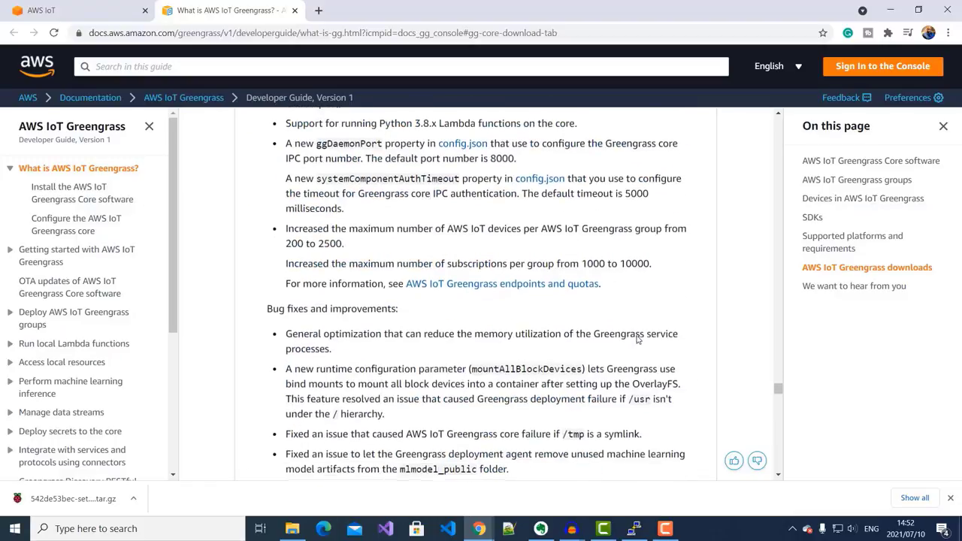
pyautogui.scroll(-5, 636, 340)
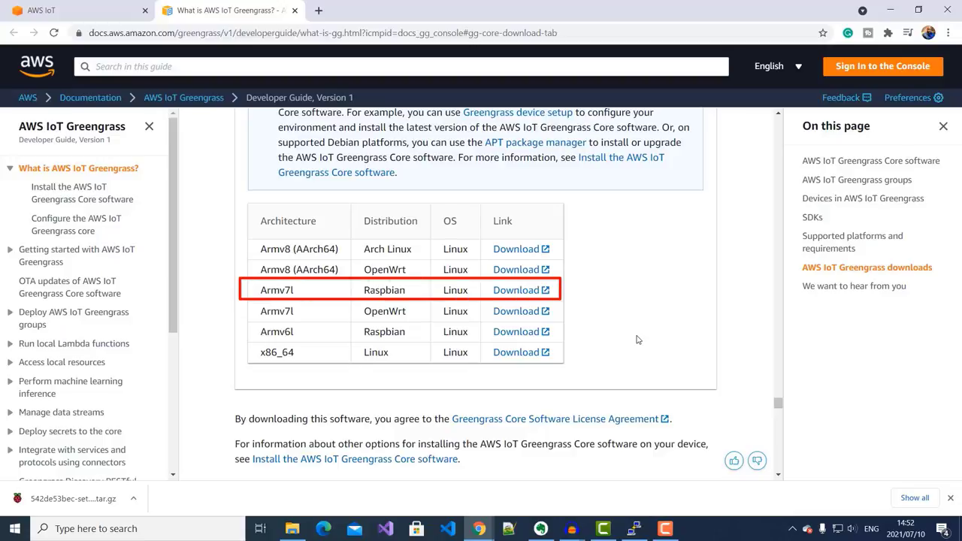
pyautogui.click(514, 292)
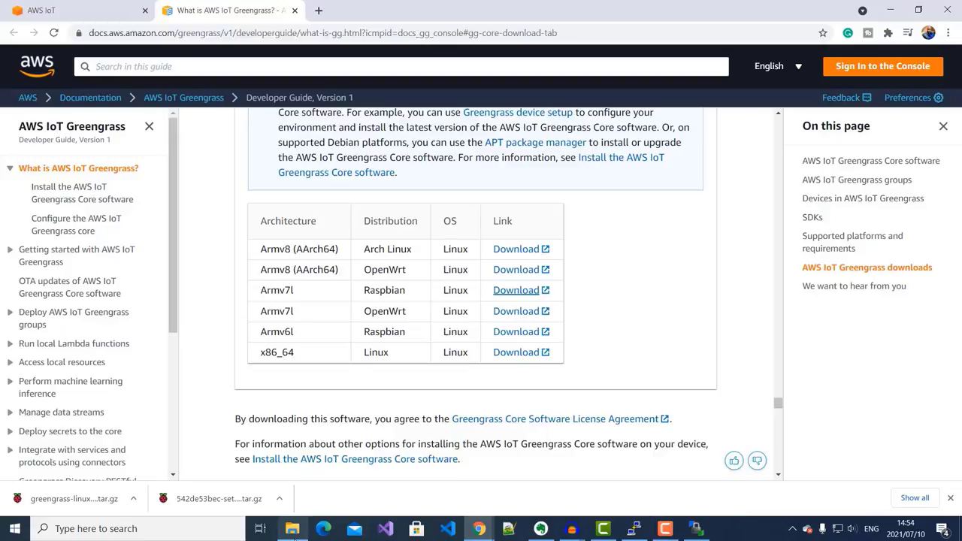
# - Switch to WinSCP and upload the 542de53bec-setup and greengrass-linux-armv7l-1.11.3 archives from the local Downloads folder to /home/pi
pyautogui.click(293, 530)
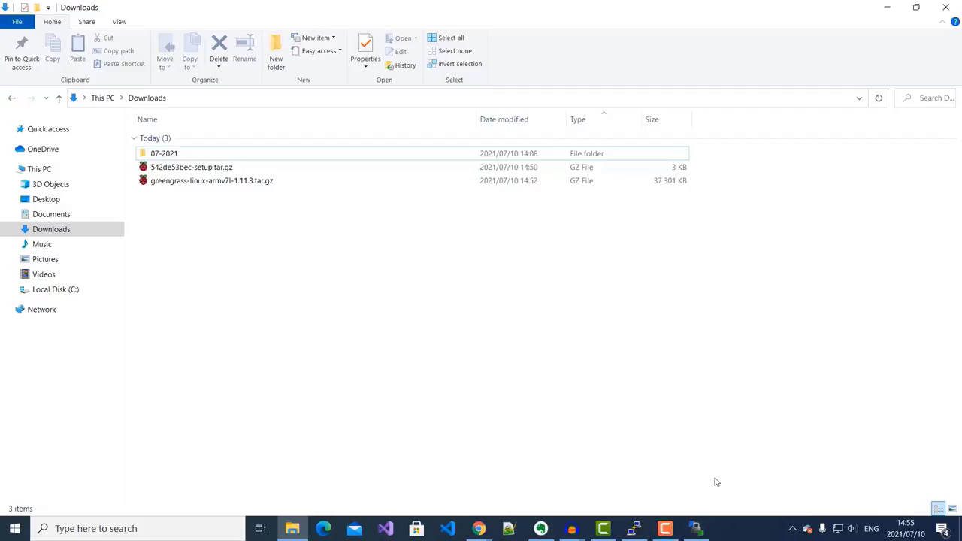
pyautogui.click(697, 528)
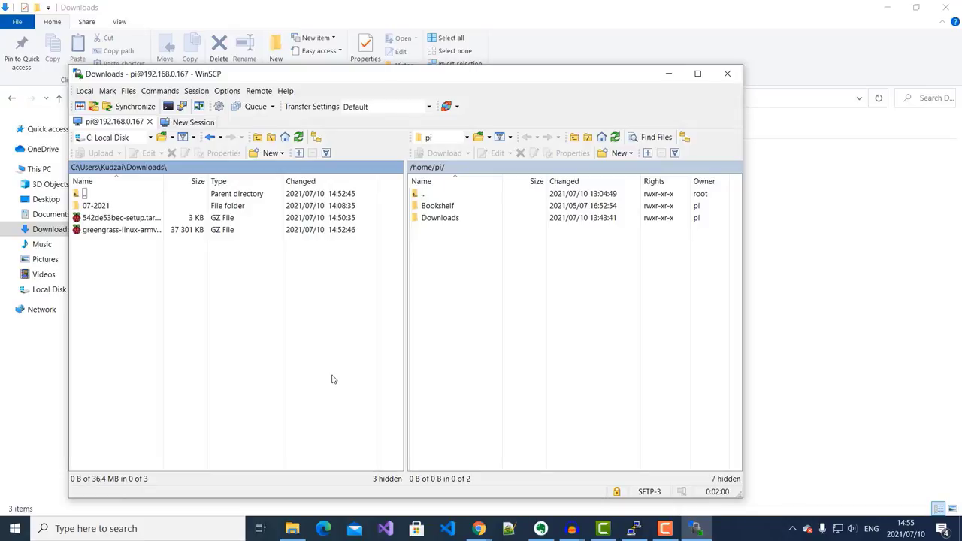
pyautogui.moveTo(178, 323); pyautogui.dragTo(89, 216)
pyautogui.moveTo(449, 291); pyautogui.dragTo(472, 289)
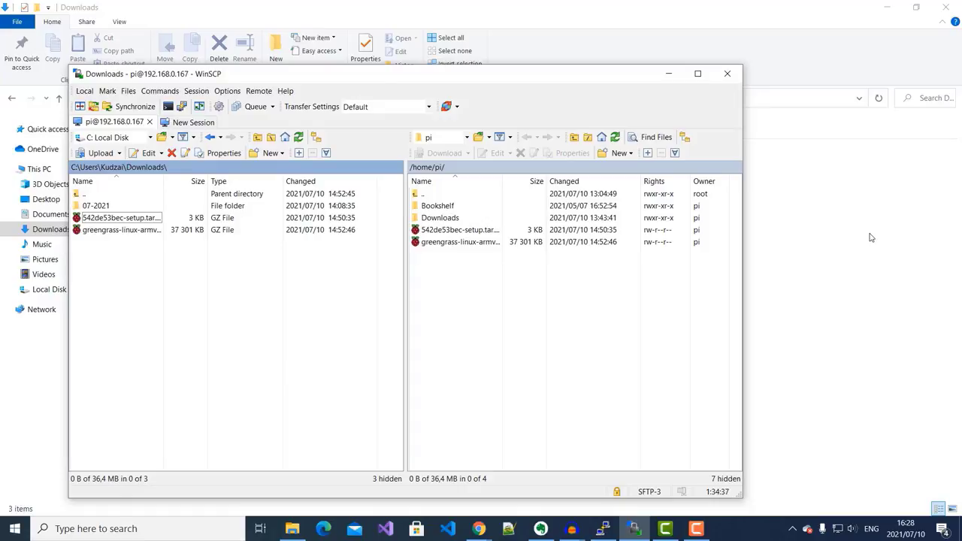
# - Switch to the AWS IoT console in Chrome and review the Core resources and root CA requirement on the group creation page
pyautogui.click(479, 529)
pyautogui.click(530, 496)
pyautogui.scroll(-3, 779, 353)
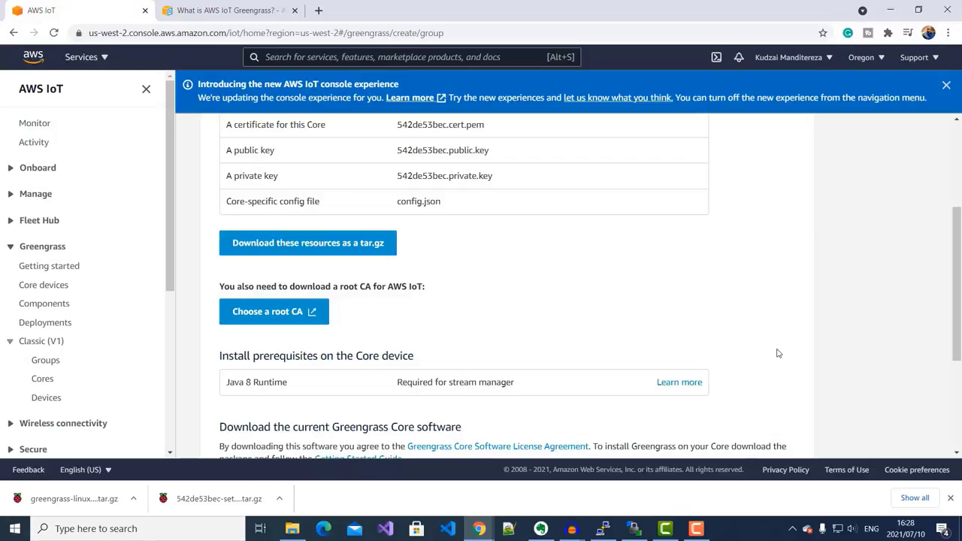
# - In the PuTTY session, list the home folder and extract greengrass-linux-armv7l-1.11.3.tar.gz verbosely into / with sudo tar
pyautogui.click(601, 529)
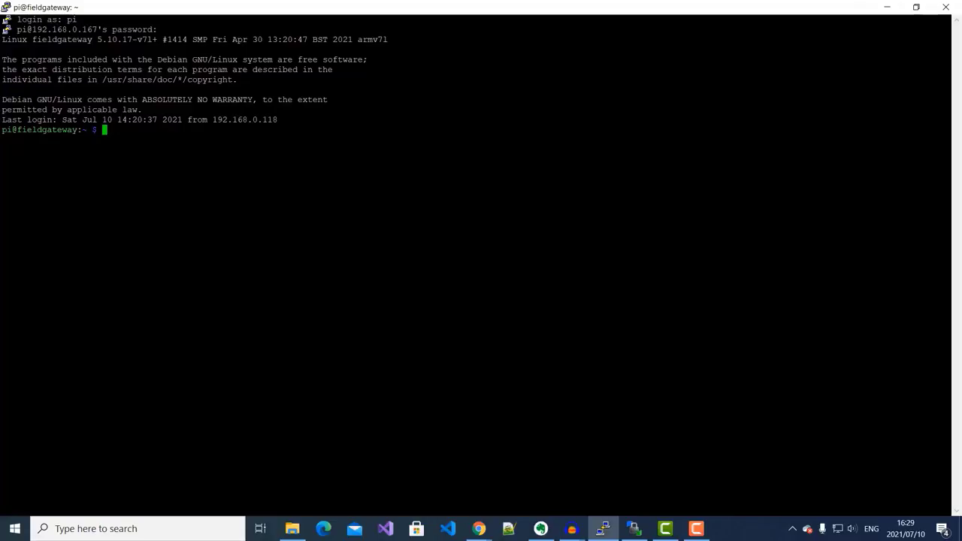
pyautogui.write('ls')
pyautogui.press('Return')
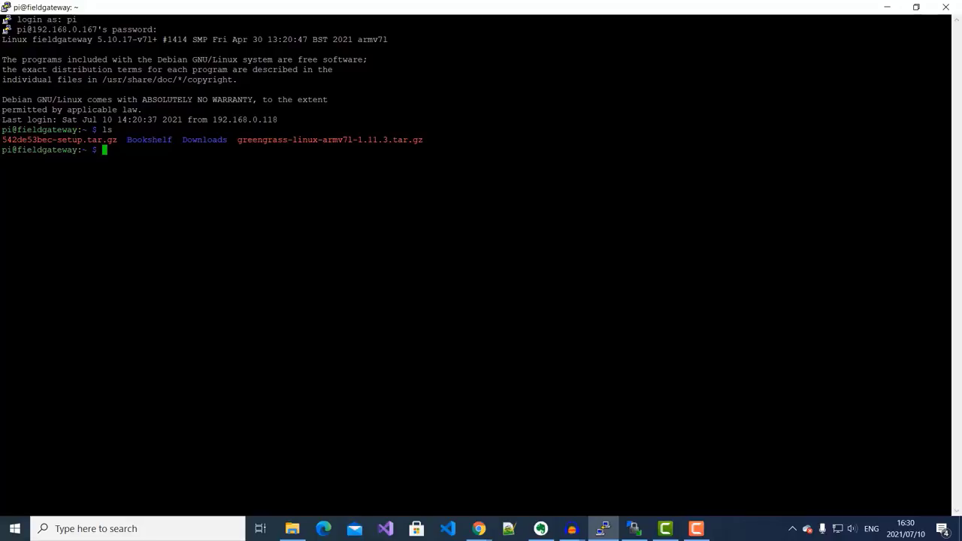
pyautogui.write('sudo tar -xzvf greengrass-linux-armv7l-1.11.3.tar.gz -C /')
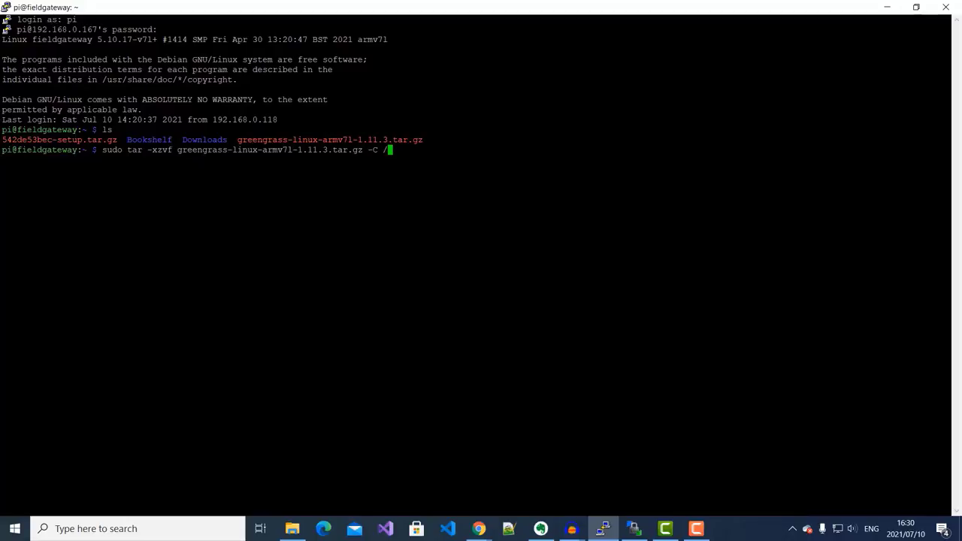
pyautogui.press('Return')
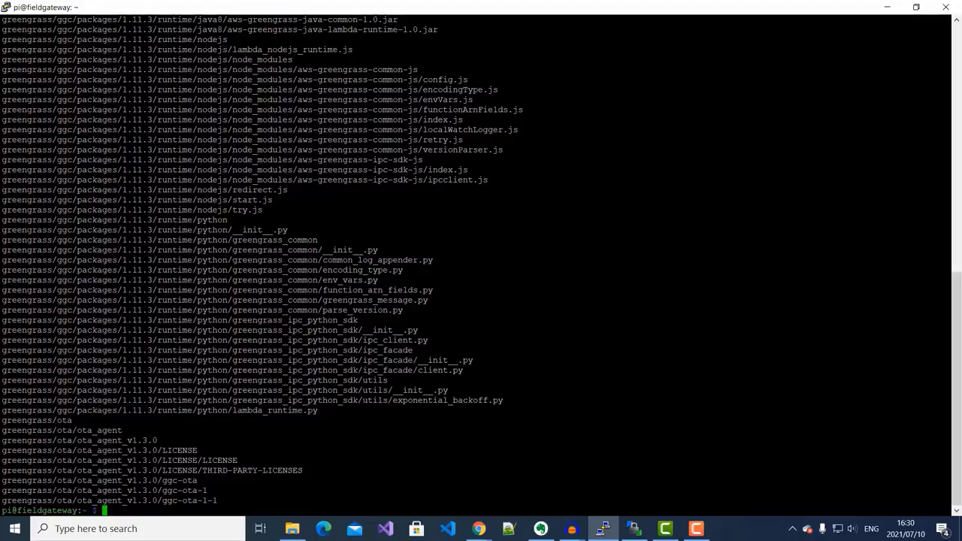
# - Clear the terminal and extract 542de53bec-setup.tar.gz verbosely into /greengrass with sudo tar
pyautogui.write('clear')
pyautogui.press('Return')
pyautogui.write('sudo tar -xzvf 542de53bec-setup.tar.gz -C /greengrass')
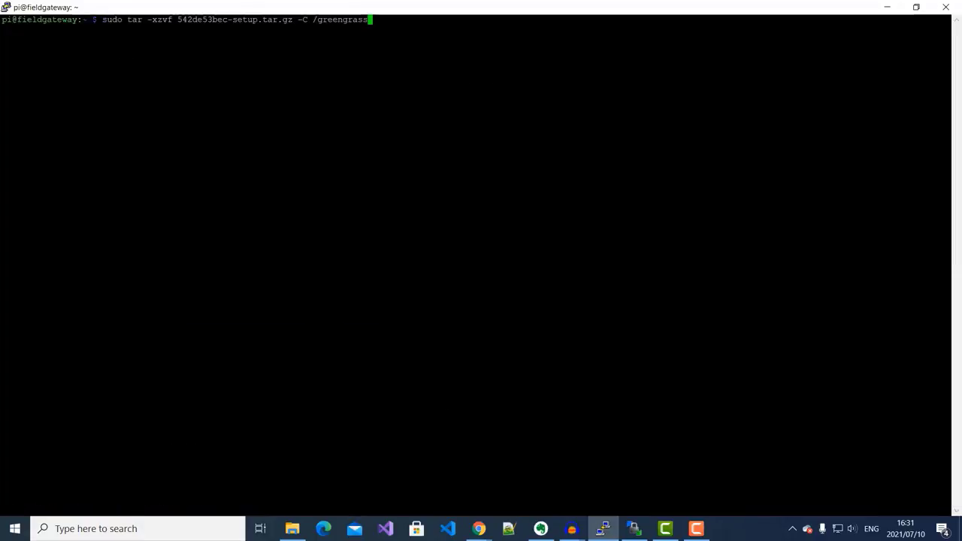
pyautogui.press('Return')
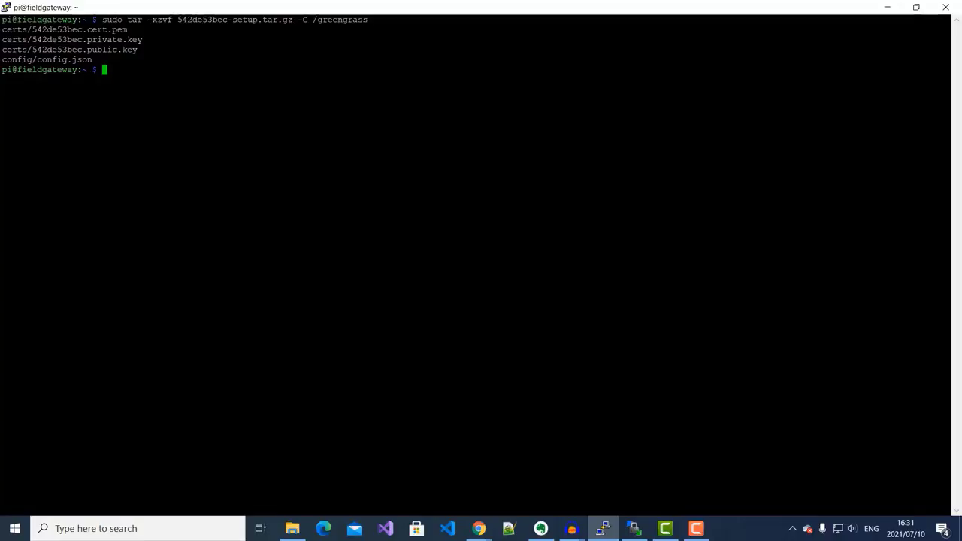
# - Change to the /greengrass/certs directory and list its files
pyautogui.write('cd /greengrass/')
pyautogui.press('Return')
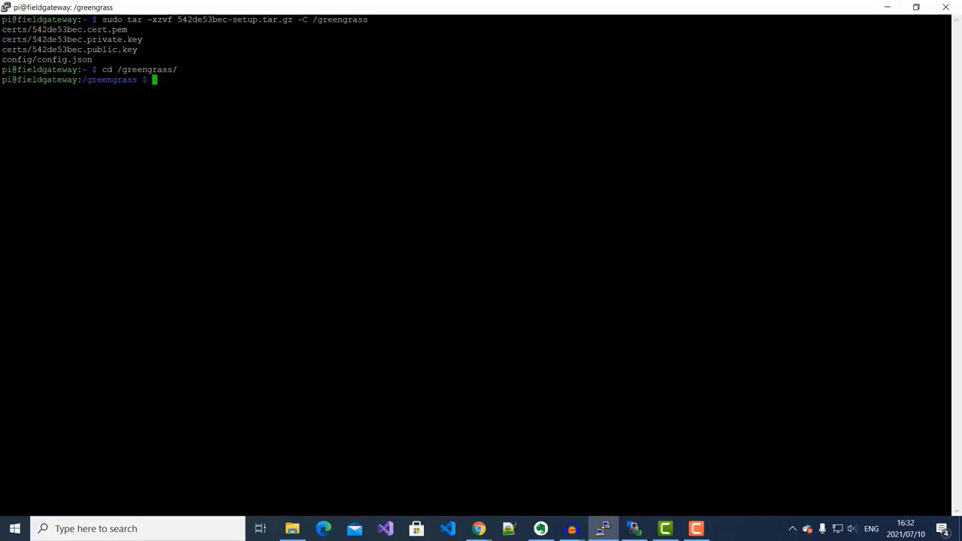
pyautogui.write('cd certs/')
pyautogui.press('Return')
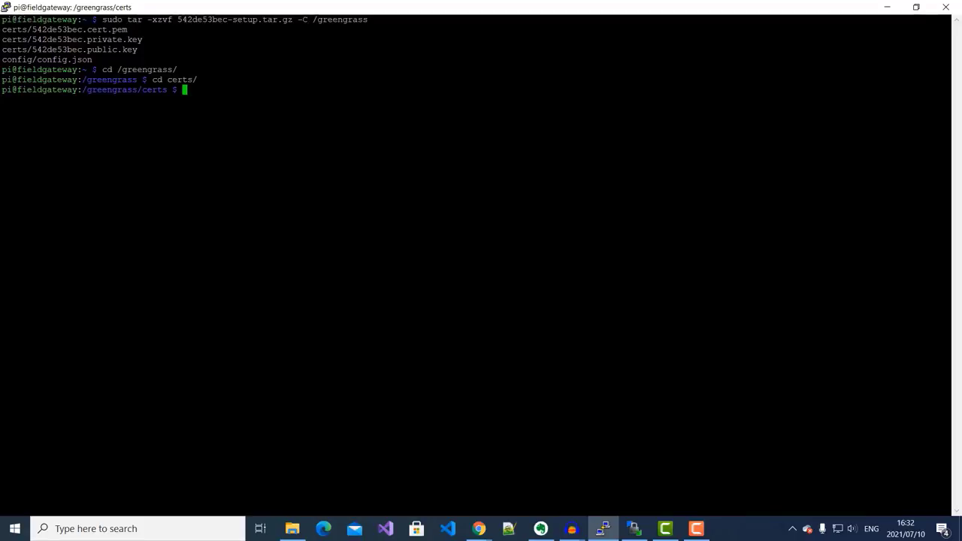
pyautogui.write('ls')
pyautogui.press('Return')
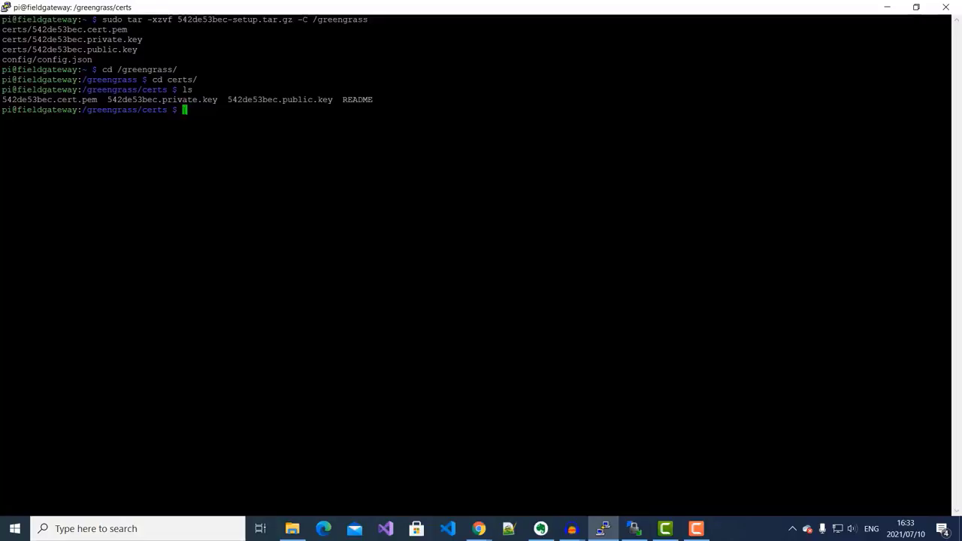
pyautogui.write('sudo wget -O root.ca.pem https://www.amazontrust.com/repository/AmazonRootCA1.pem')
pyautogui.press('Return')
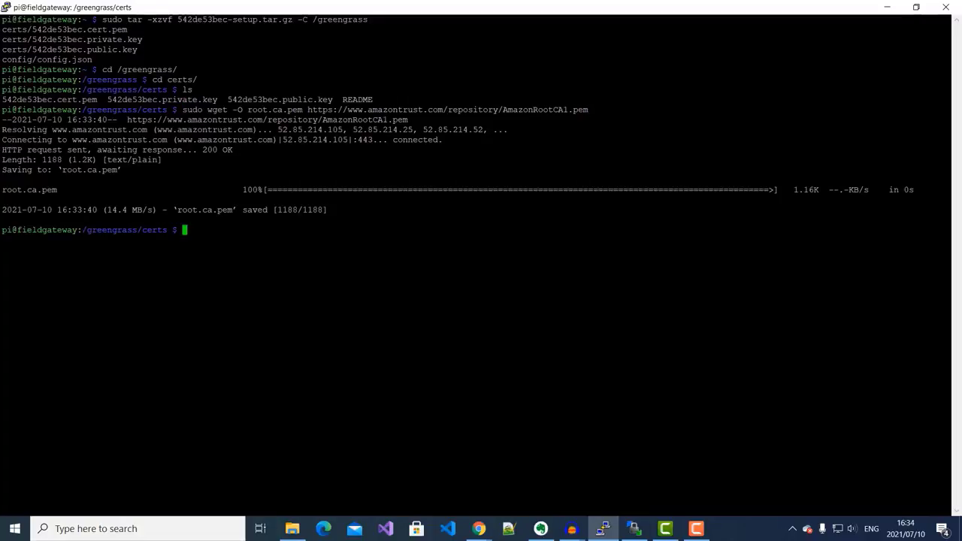
pyautogui.write('cat root.ca.pem')
pyautogui.press('Return')
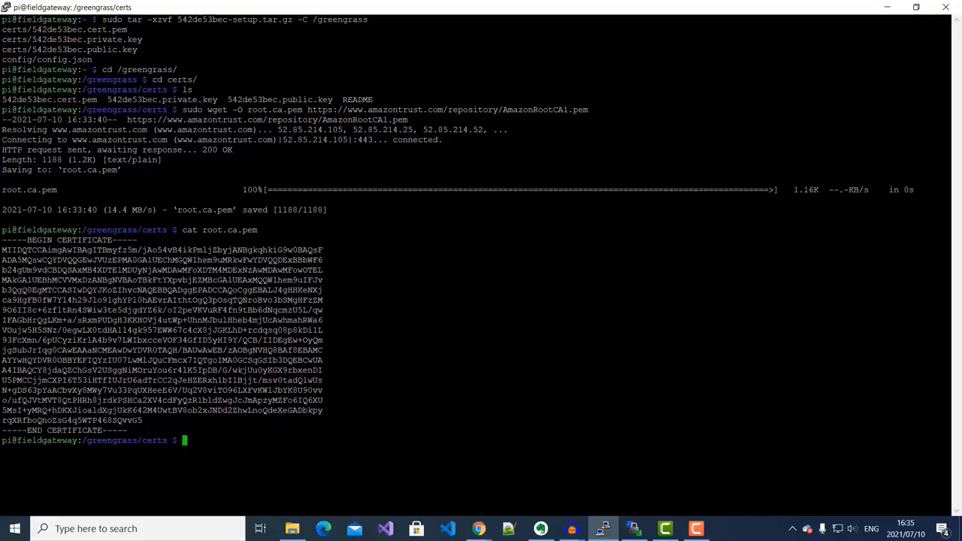
# - Start the Greengrass daemon with sudo ./greengrassd start from /greengrass/ggc/core, and clear the terminal
pyautogui.write('cd /greengrass/ggc/core/')
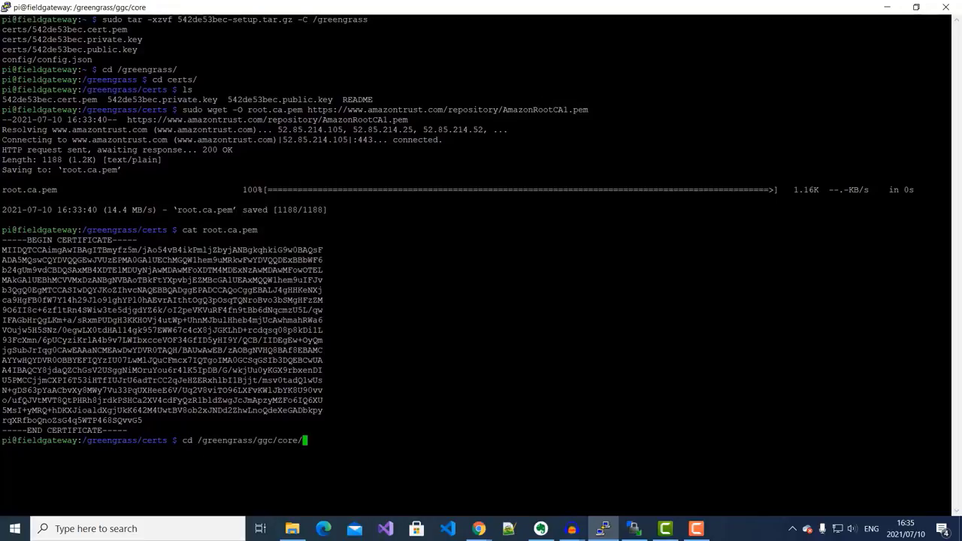
pyautogui.press('Return')
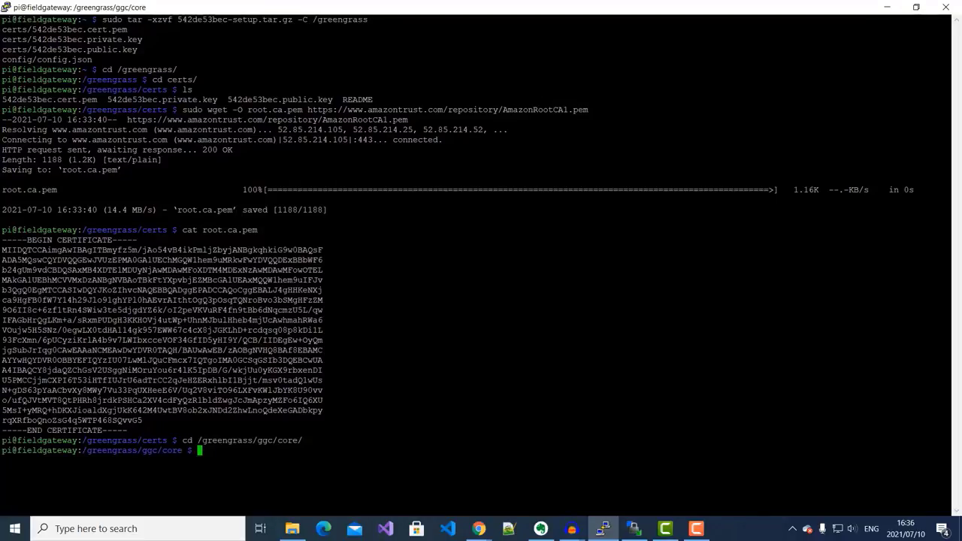
pyautogui.write('sudo ./greengrassd start')
pyautogui.press('Return')
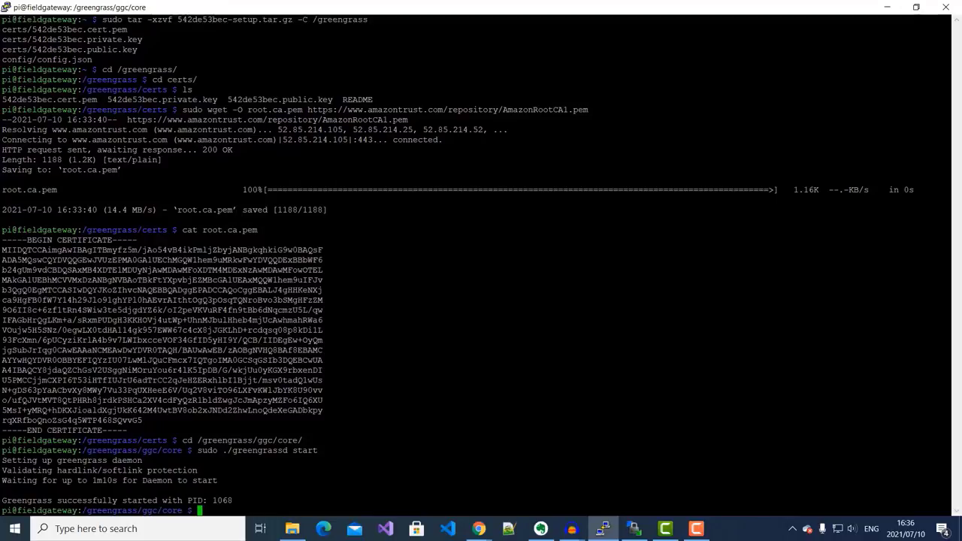
pyautogui.write('clear')
pyautogui.press('Return')
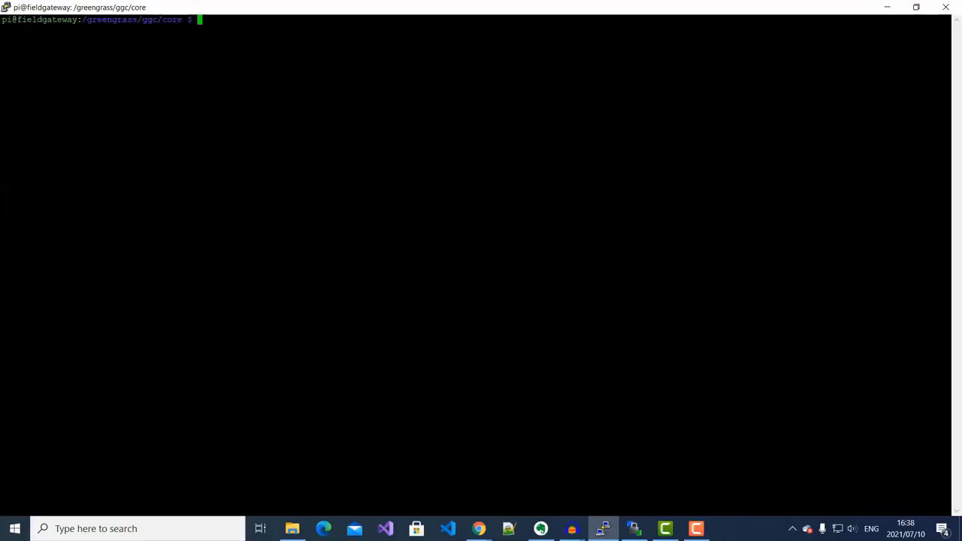
# - Switch to the AWS IoT console in Chrome and finish the Greengrass group creation
pyautogui.moveTo(478, 528)
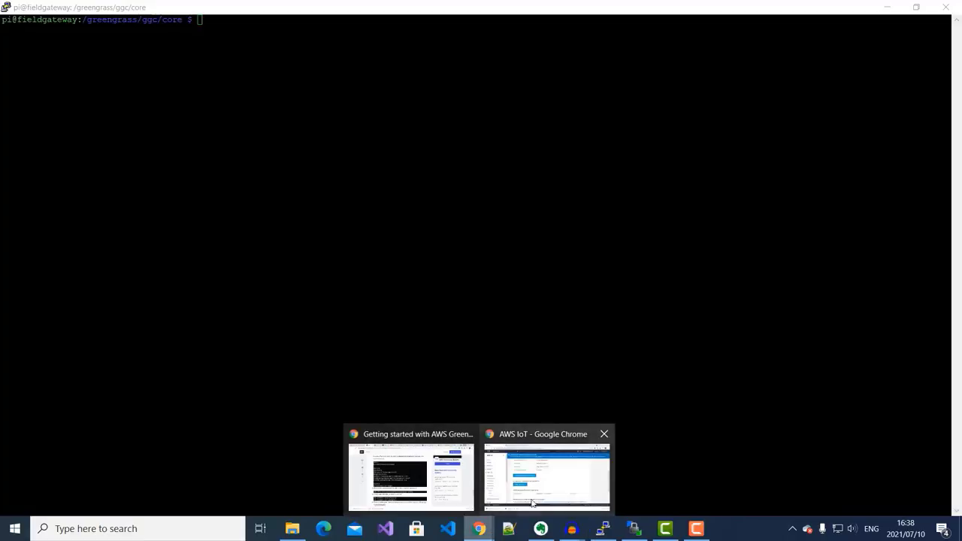
pyautogui.click(553, 469)
pyautogui.scroll(-3, 571, 356)
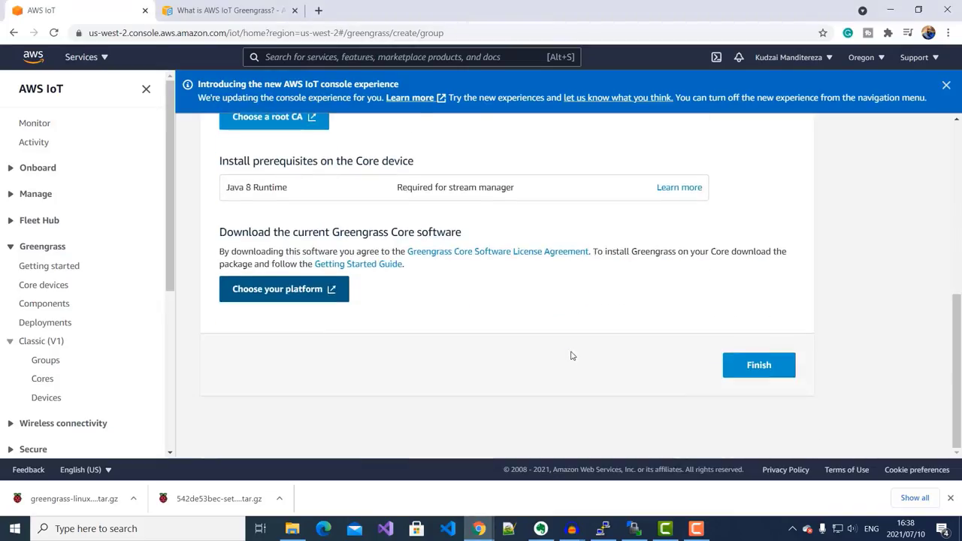
pyautogui.click(759, 366)
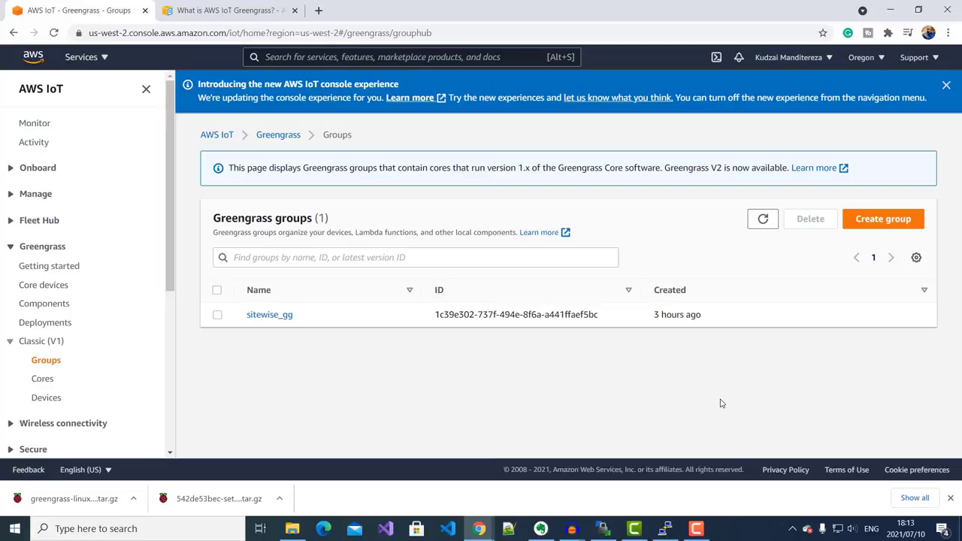
# - Return to the PuTTY session, update the apt package lists and install openjdk-8-jre, accepting the installation
pyautogui.click(664, 528)
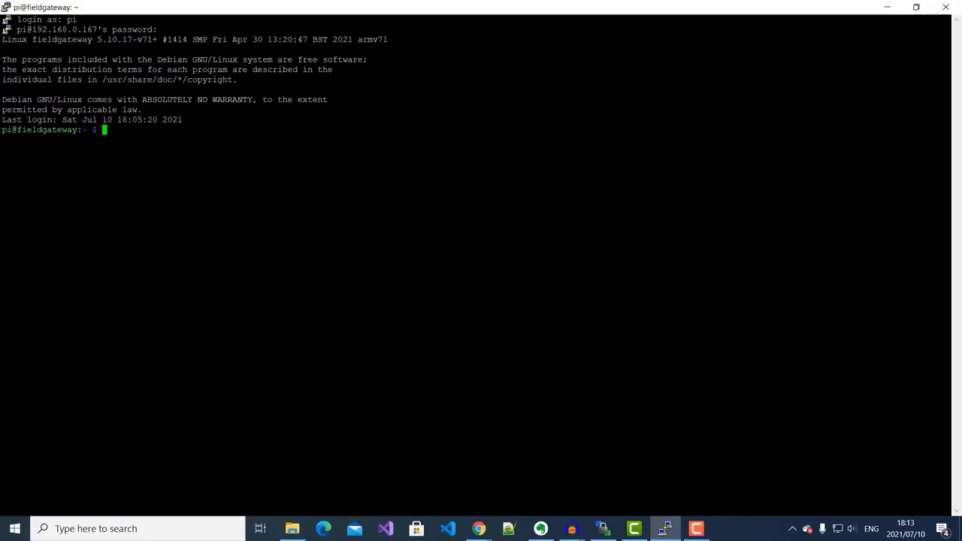
pyautogui.write('sudo apt update')
pyautogui.press('Return')
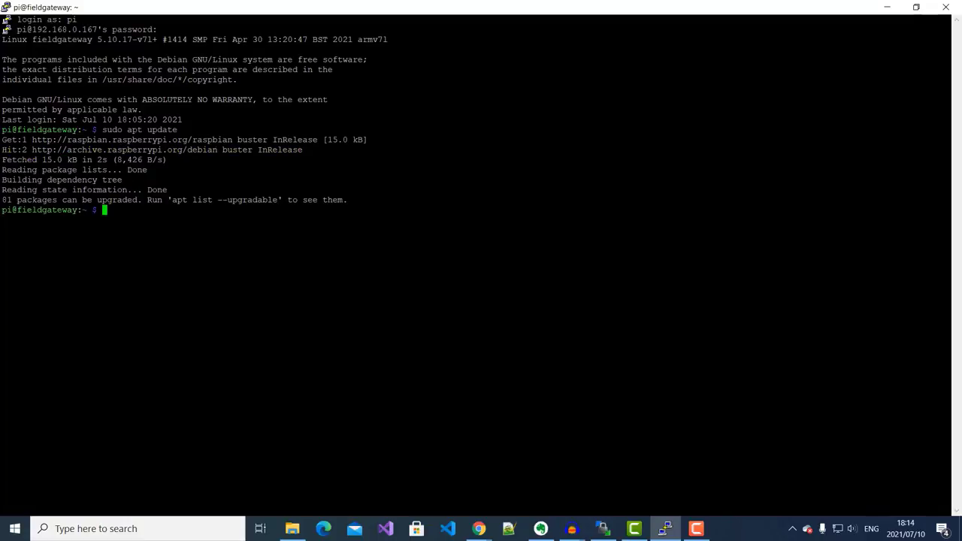
pyautogui.write('sudo apt install openjdk-8-jre')
pyautogui.press('Return')
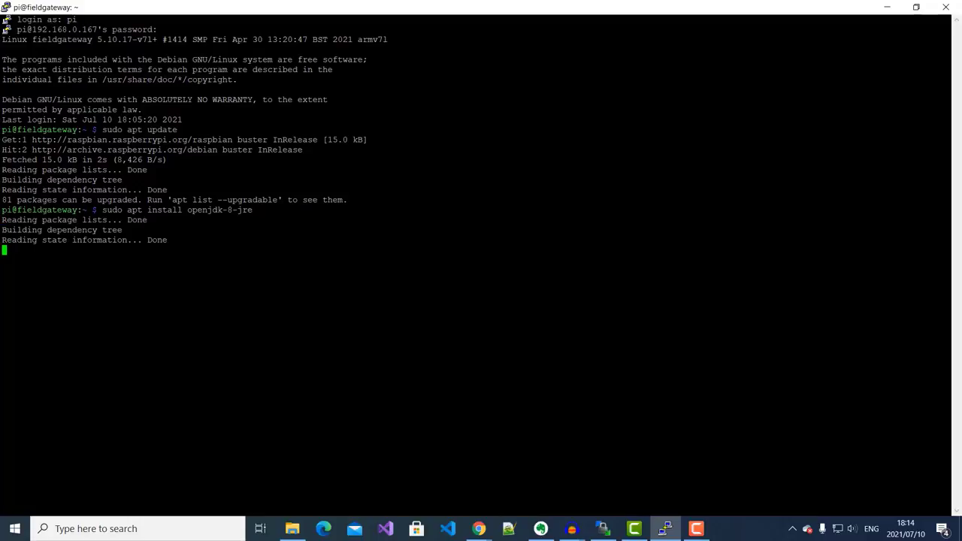
pyautogui.press('Return')
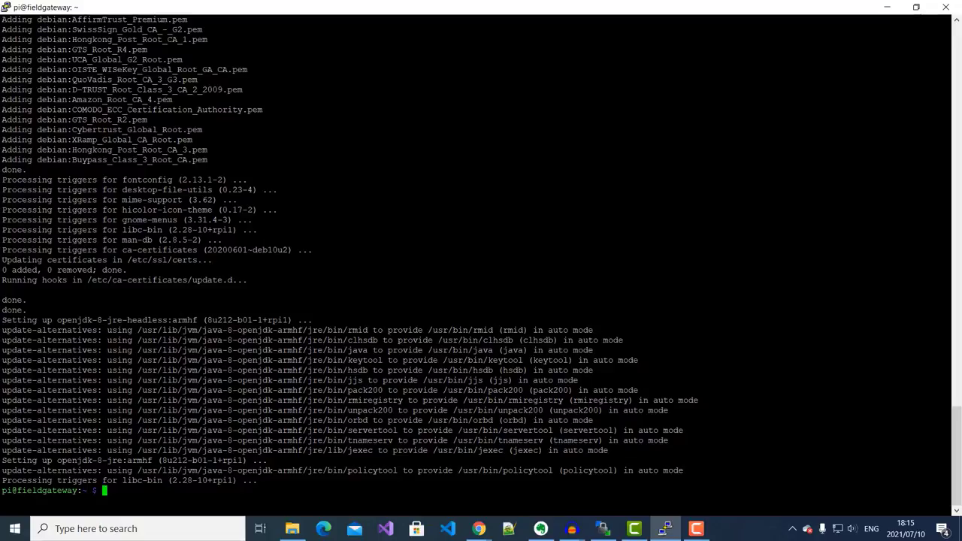
# - Check the Java version, clear the terminal, and create the symbolic link /usr/bin/java8 pointing to /usr/bin/java
pyautogui.write('java -version')
pyautogui.press('Return')
pyautogui.write('clear')
pyautogui.press('Return')
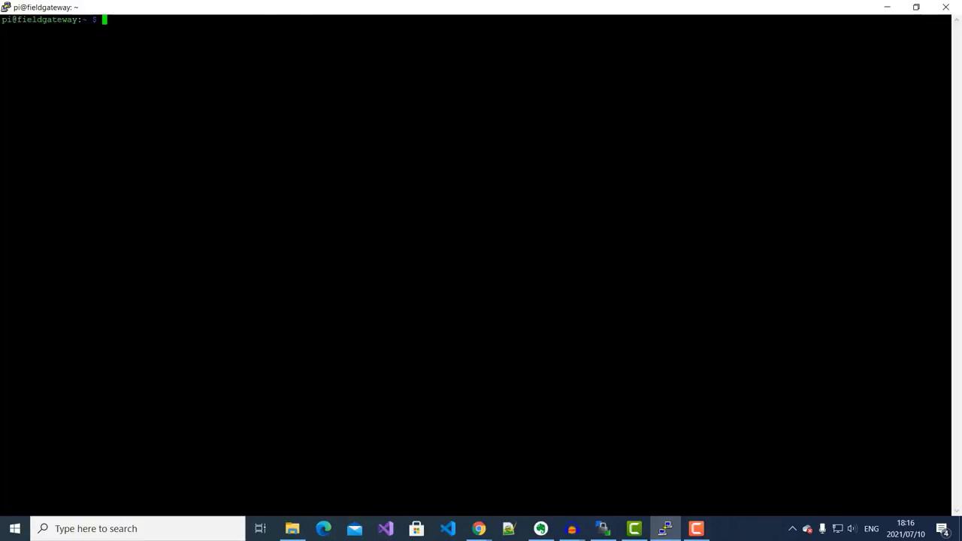
pyautogui.write('sudo ln -s /usr/bin/java /usr/bin/java8')
pyautogui.press('Return')
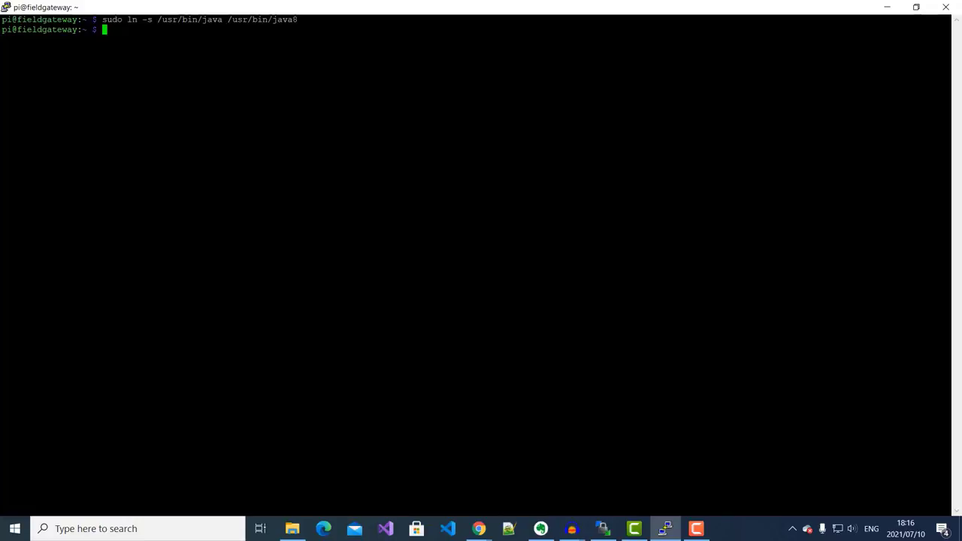
# - Create the /var/sitewise directory with sudo, owned by ggc_user and with permissions set to 700
pyautogui.write('sudo mkdir /var/sitewise')
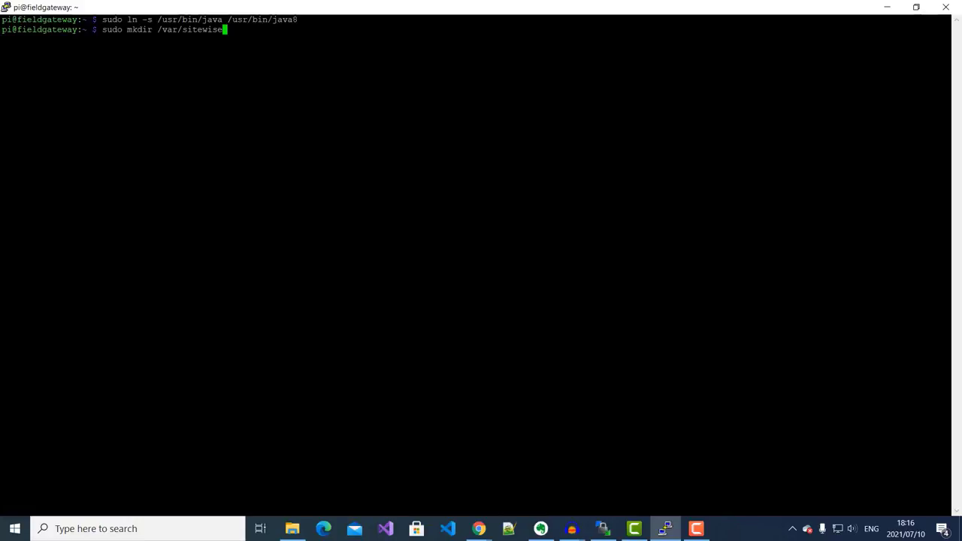
pyautogui.press('Return')
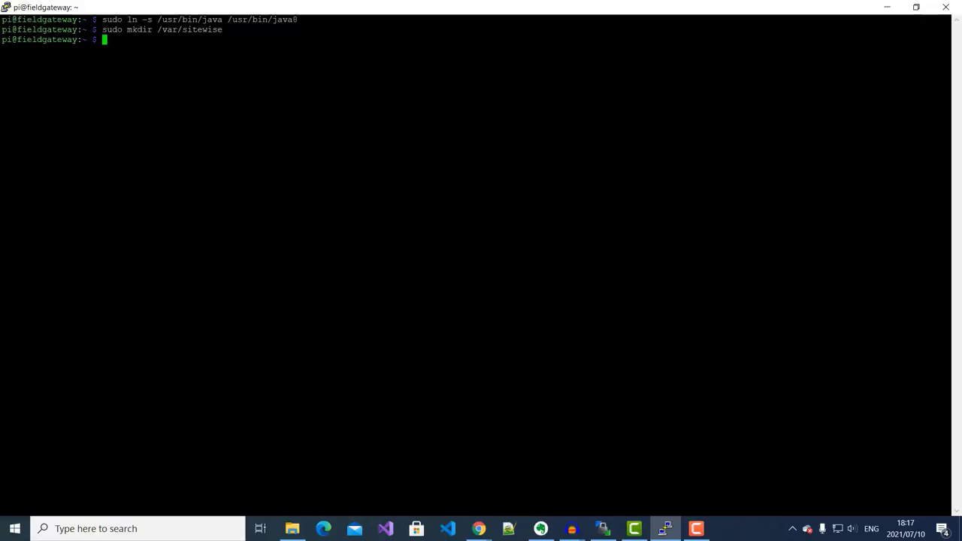
pyautogui.write('sudo chown ggc_user /var/sitewise')
pyautogui.press('Return')
pyautogui.write('sudo chmod 700 /var/sitewise')
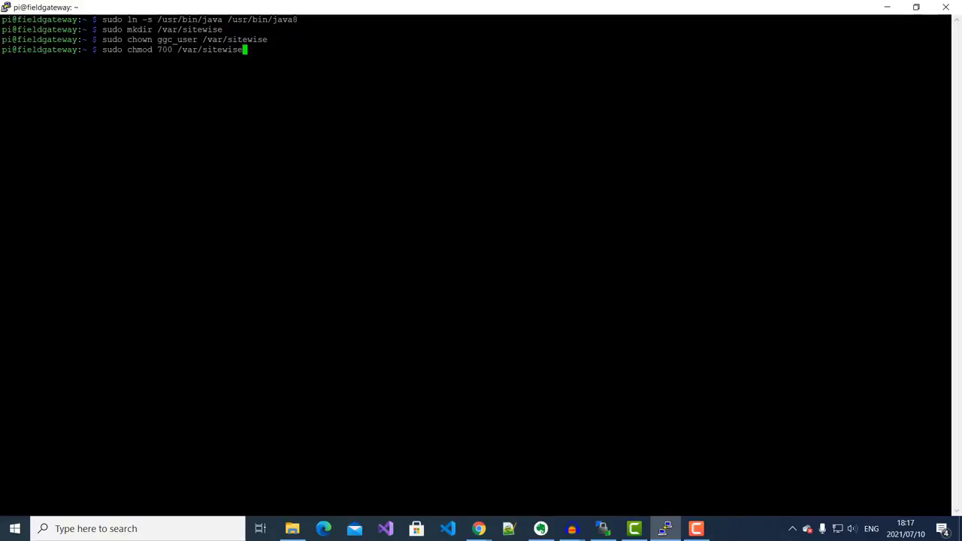
pyautogui.press('Return')
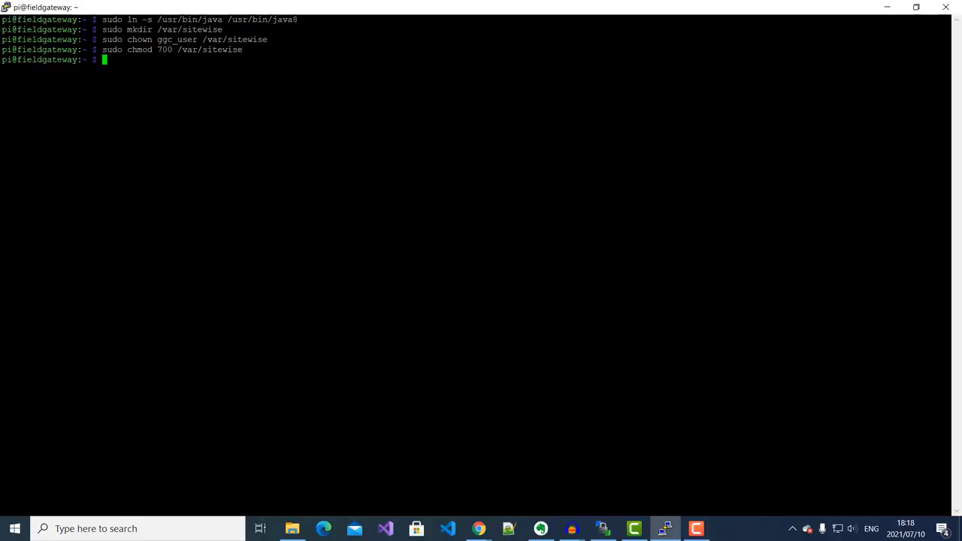
# - Change to the /greengrass/ggc/core/ directory and start the Greengrass daemon with sudo ./greengrassd start
pyautogui.write('cd /greengrass/ggc/core/')
pyautogui.press('Return')
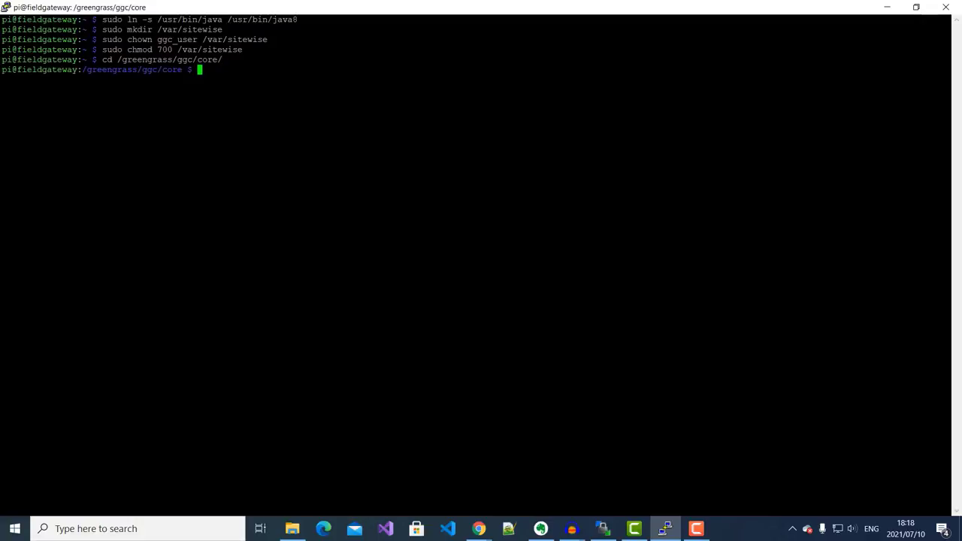
pyautogui.write('sudo ./greengrassd start')
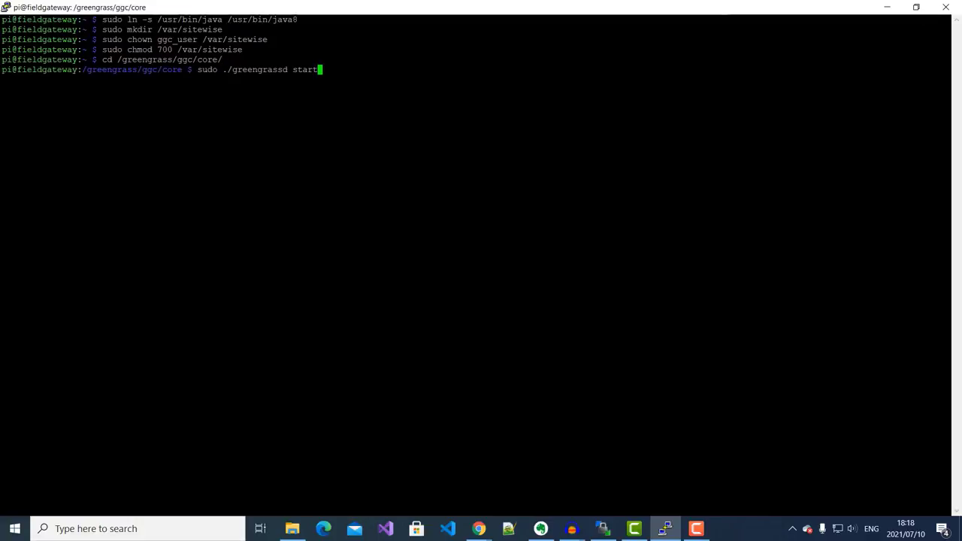
pyautogui.press('Return')
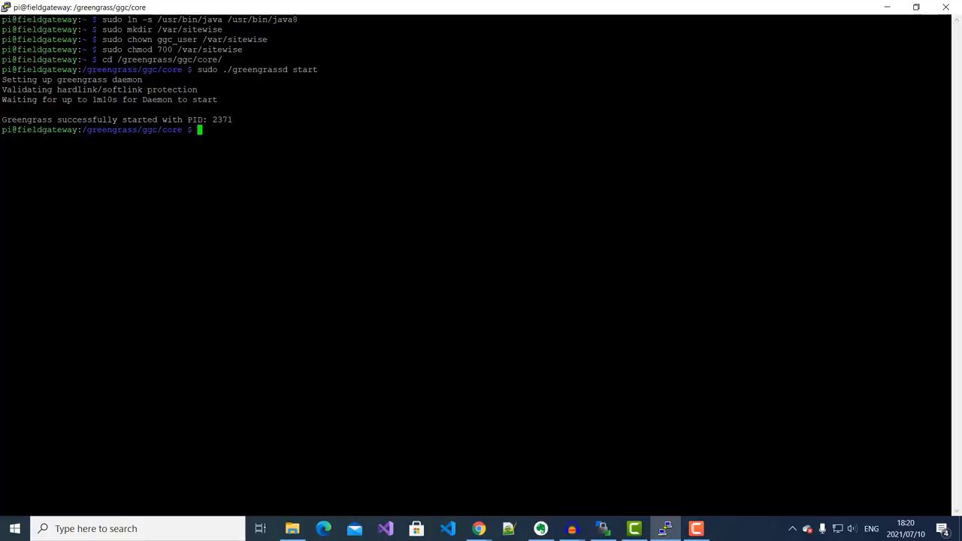
# - Switch to the AWS console in Chrome and open the IAM service from the list of all services
pyautogui.hotkey('alt', 'Tab')
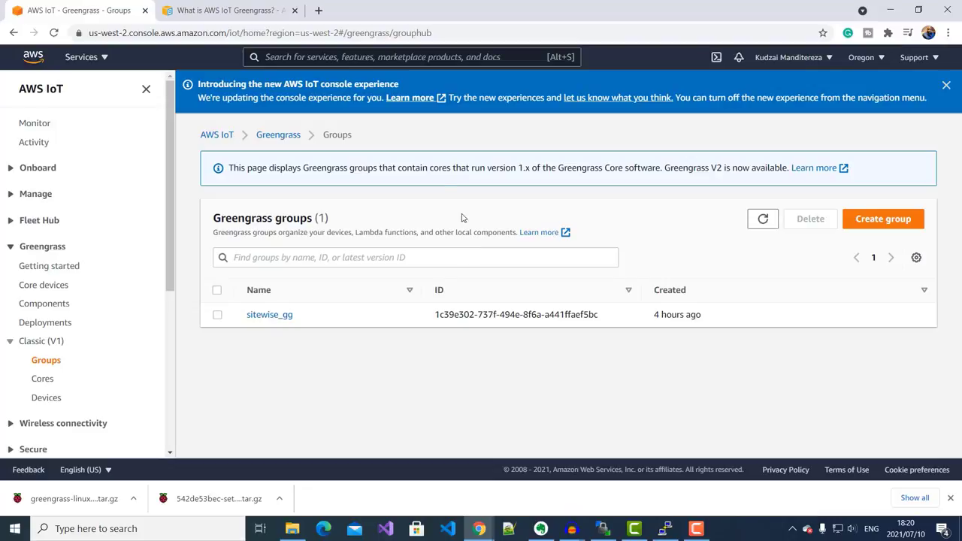
pyautogui.click(33, 57)
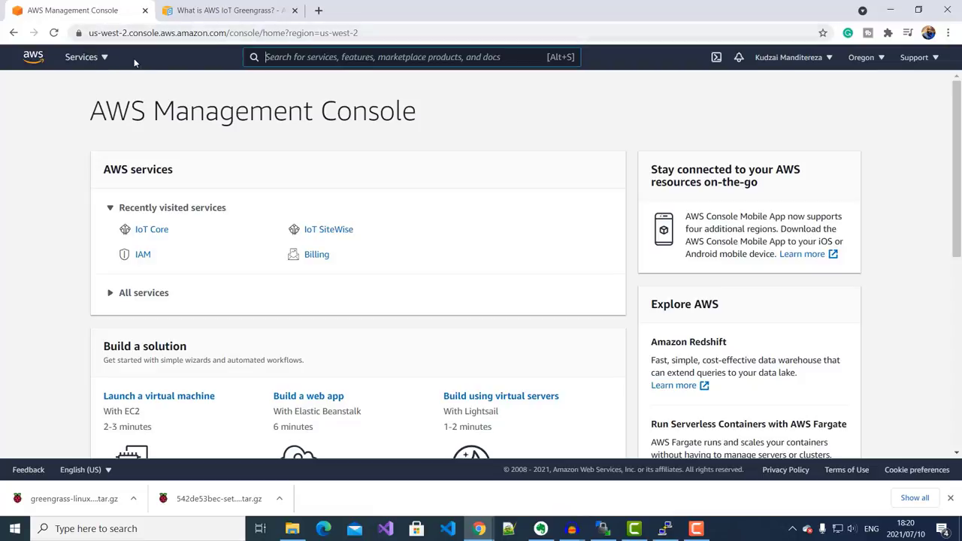
pyautogui.click(82, 57)
pyautogui.scroll(-9, 597, 244)
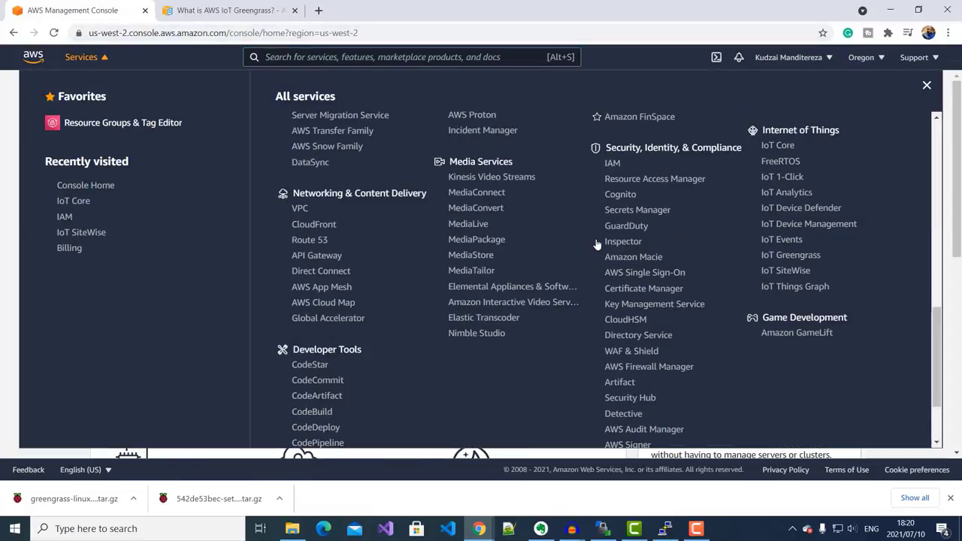
pyautogui.click(613, 167)
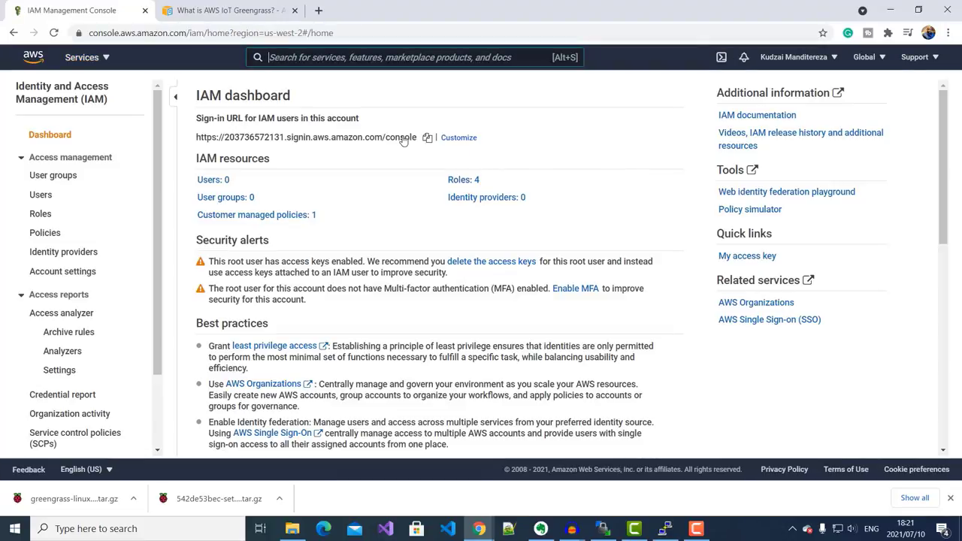
# - Start a new IAM policy whose JSON allows iotsitewise:BatchPutAssetPropertyValue on all resources ("*"), and proceed to its tags
pyautogui.click(45, 237)
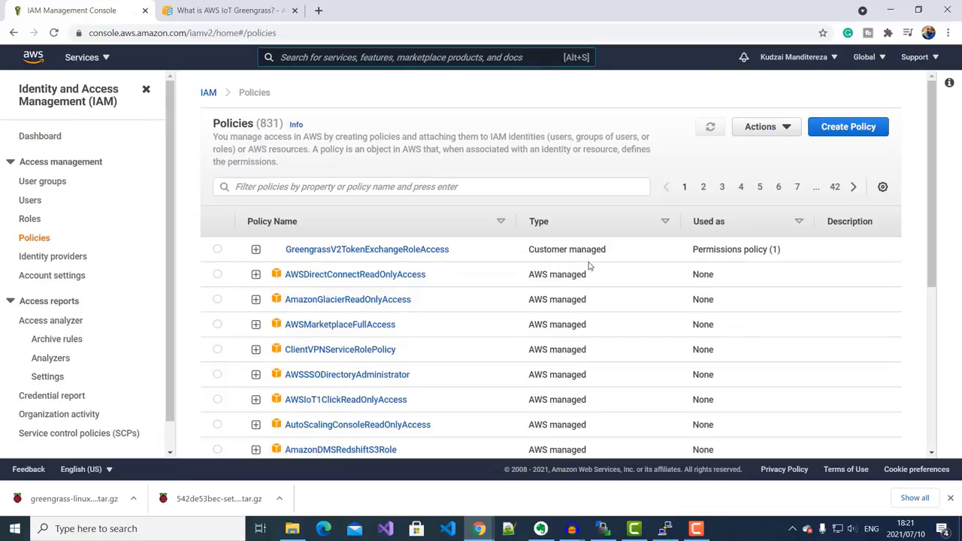
pyautogui.click(840, 128)
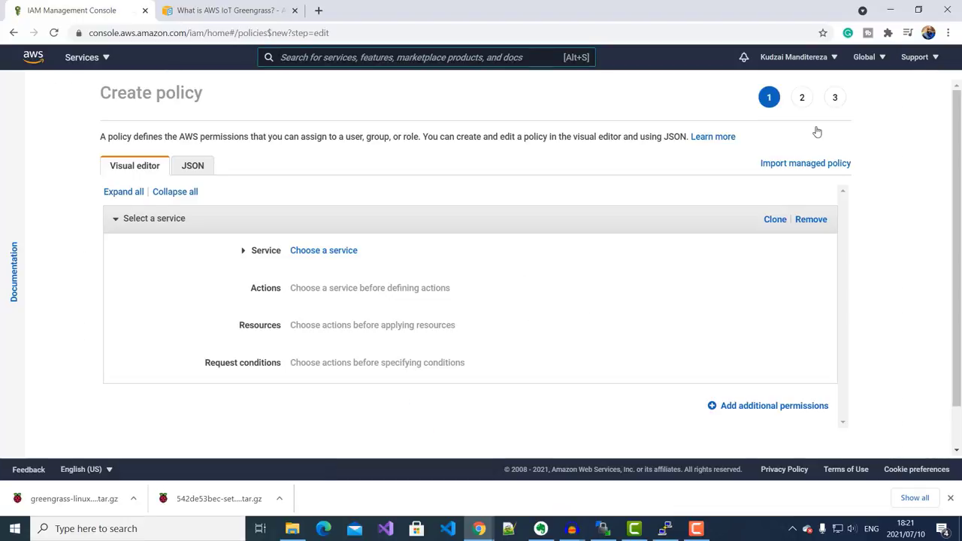
pyautogui.click(197, 167)
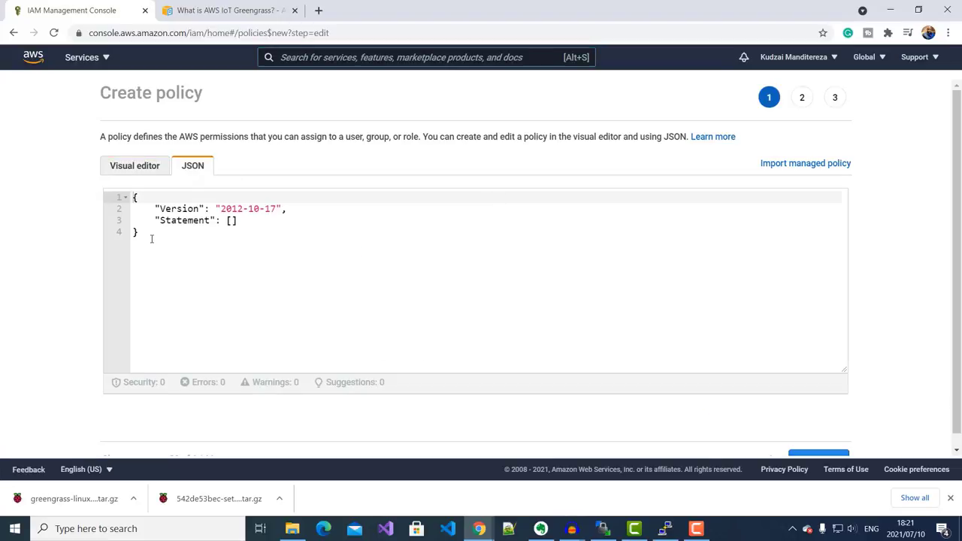
pyautogui.moveTo(153, 239); pyautogui.dragTo(118, 189)
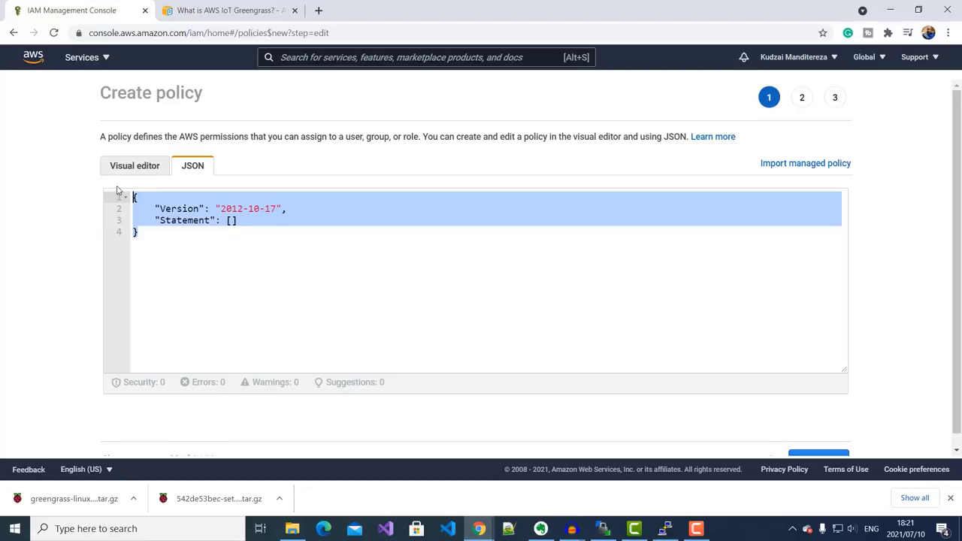
pyautogui.write('{   "Version": "2012-10-17",   "Statement": [     {       "Effect": "Allow",       "Action": "iotsitewise:BatchPutAssetPropertyValue",       "Resource": "*"     }   ] }')
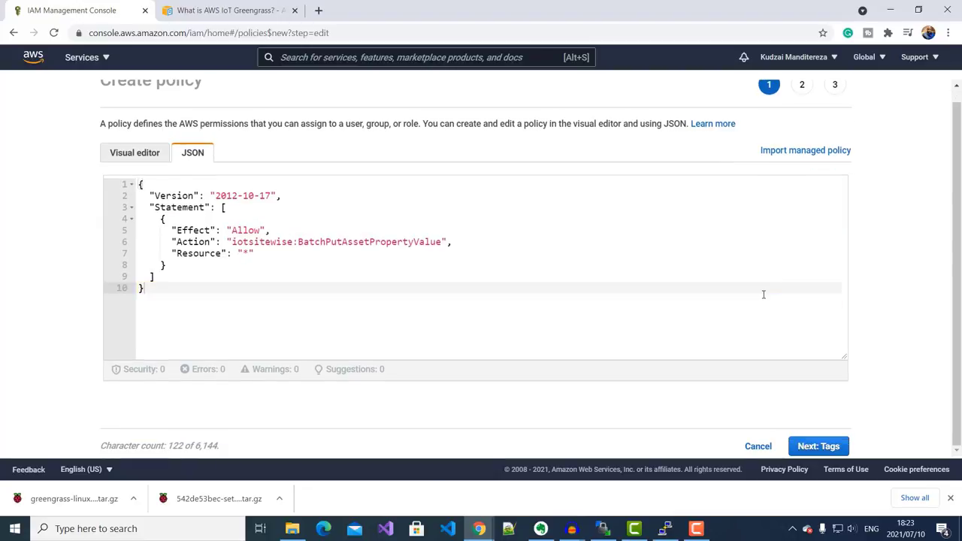
pyautogui.click(827, 447)
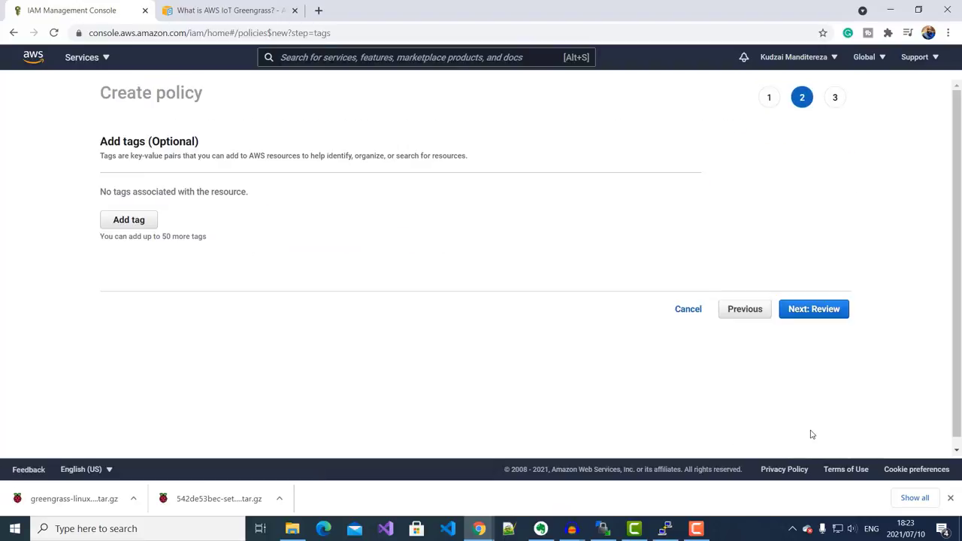
# - Without adding tags, name the policy SiteWiseDemo, describe it as "Allow Greengrass to access AWS", and create it
pyautogui.click(829, 313)
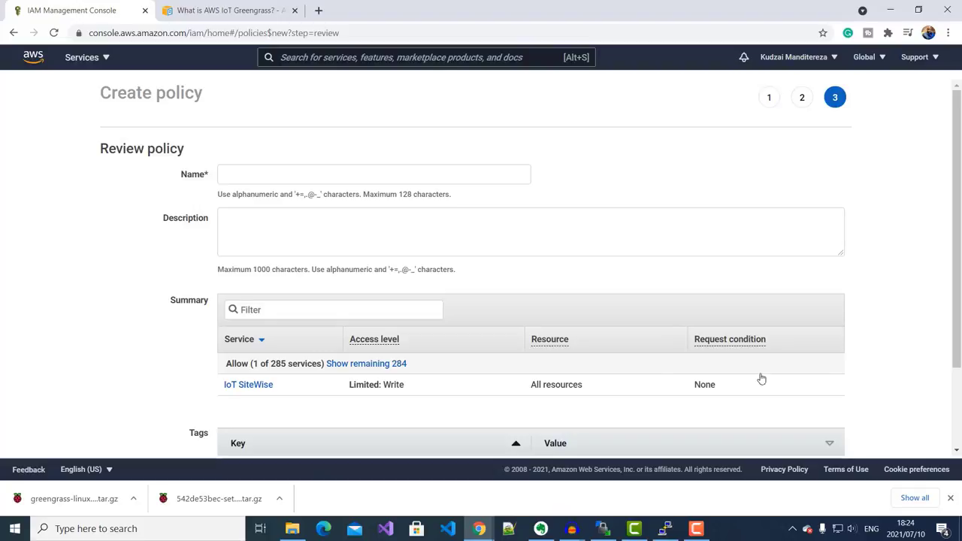
pyautogui.click(237, 178)
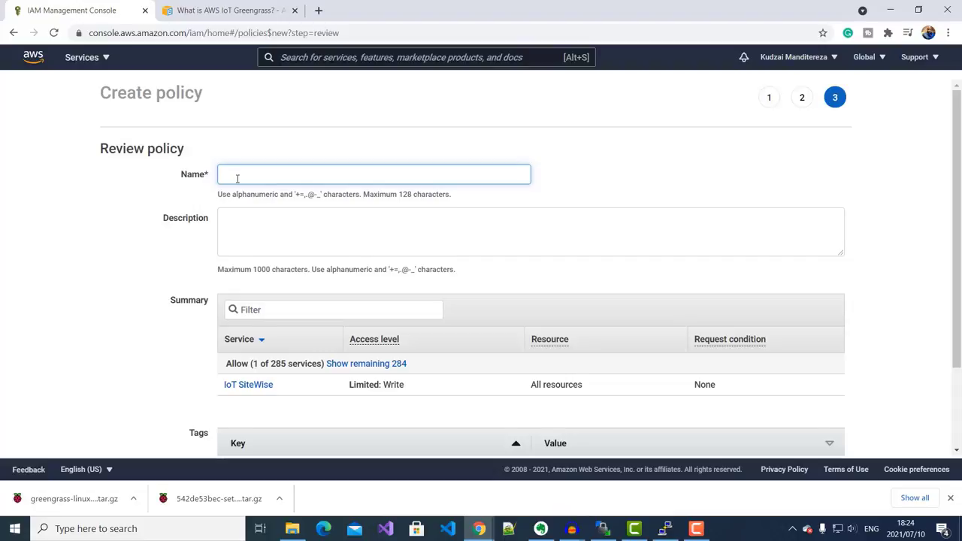
pyautogui.write('SiteWiseDemo')
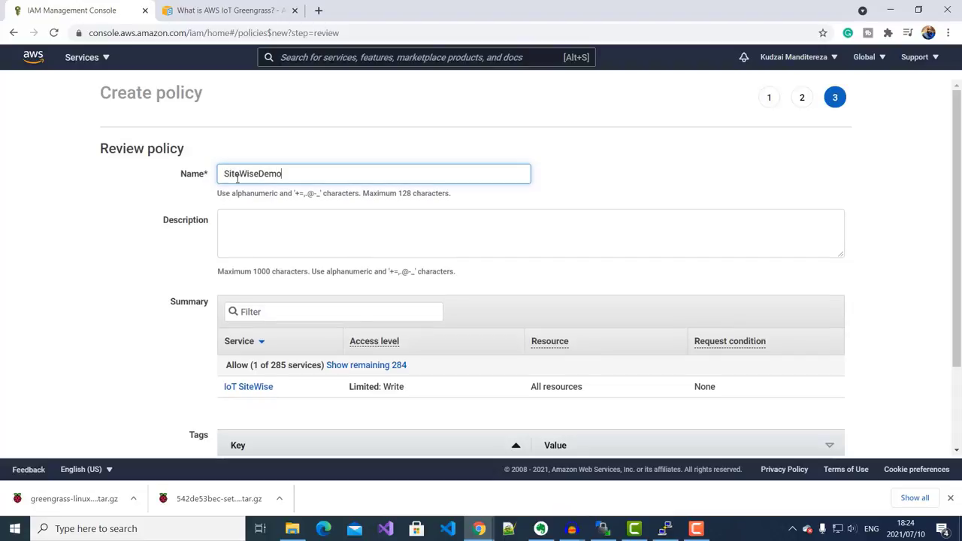
pyautogui.click(276, 235)
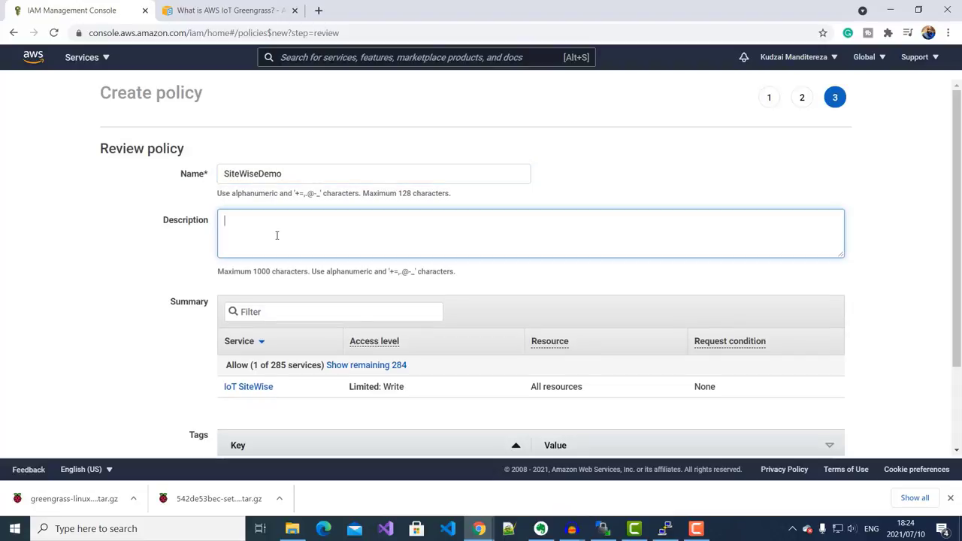
pyautogui.write('Allow Greengrass to access ')
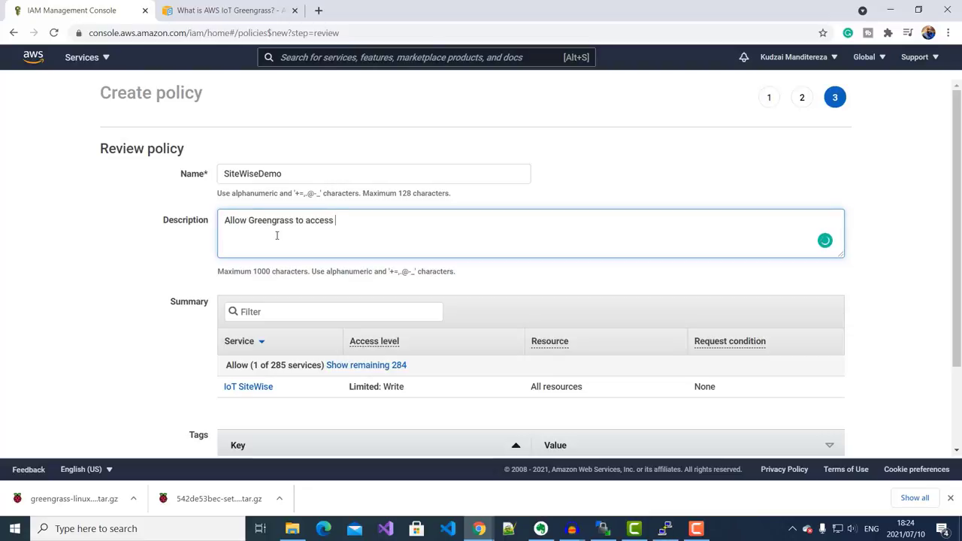
pyautogui.write('AWS')
pyautogui.scroll(-3, 544, 316)
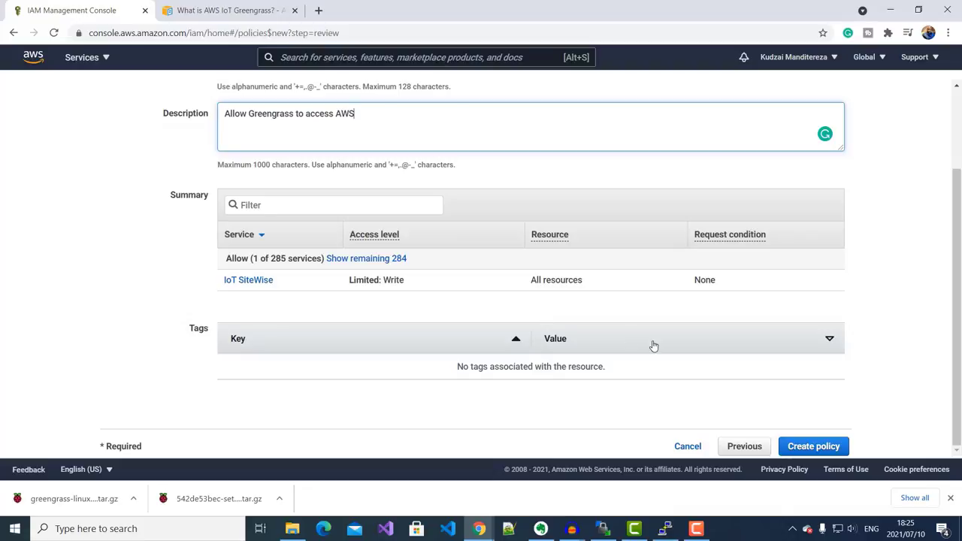
pyautogui.click(817, 448)
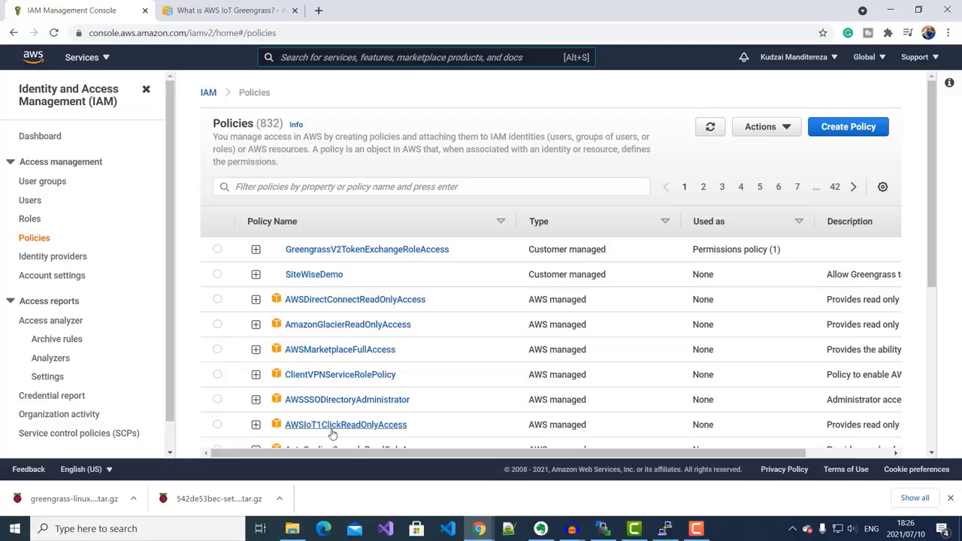
# - Start a new IAM role for an AWS service with Greengrass as the use case, and proceed to its permissions
pyautogui.click(29, 221)
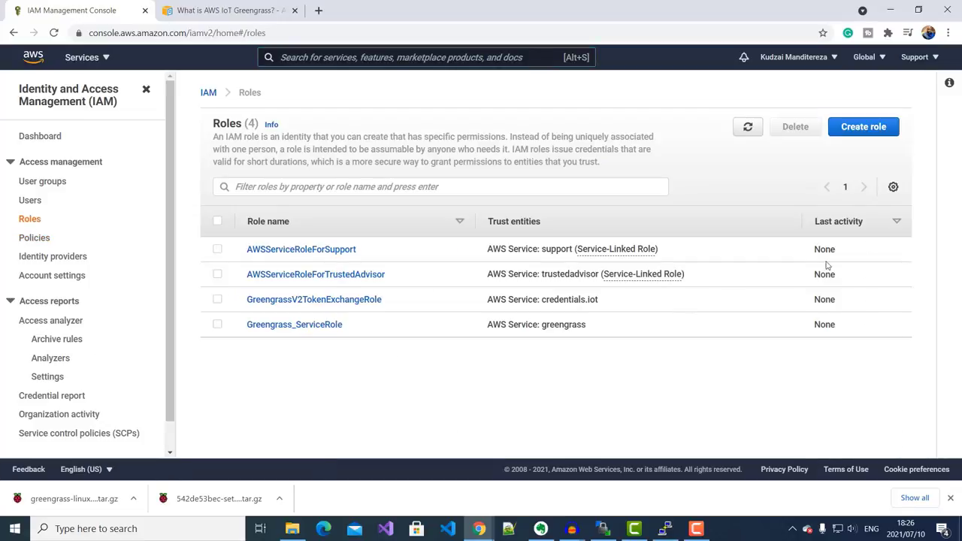
pyautogui.click(856, 128)
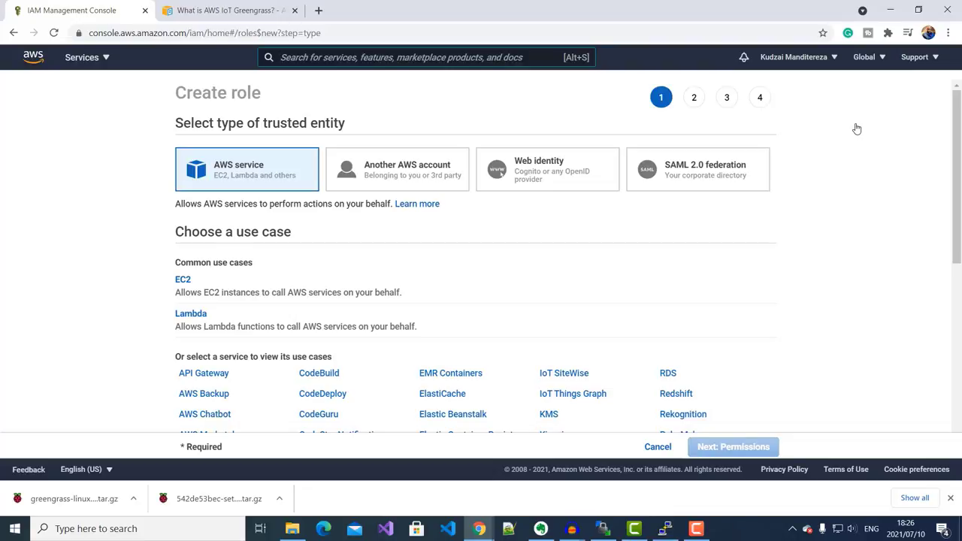
pyautogui.scroll(-5, 798, 272)
pyautogui.scroll(-1, 799, 272)
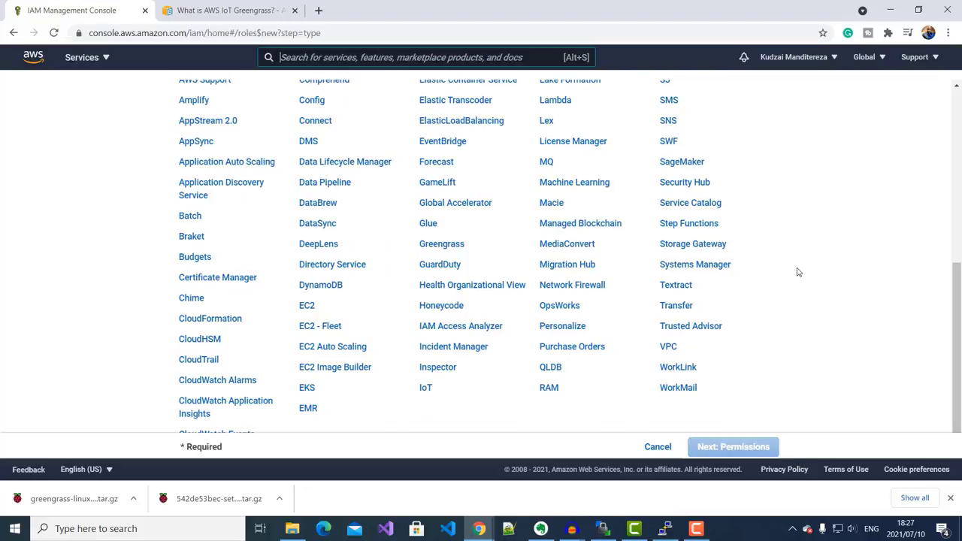
pyautogui.click(441, 244)
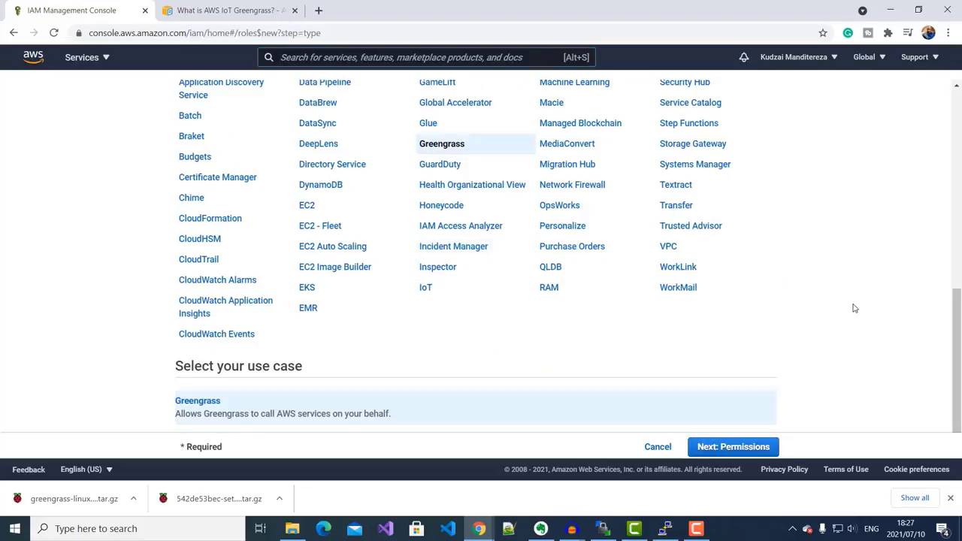
pyautogui.click(740, 447)
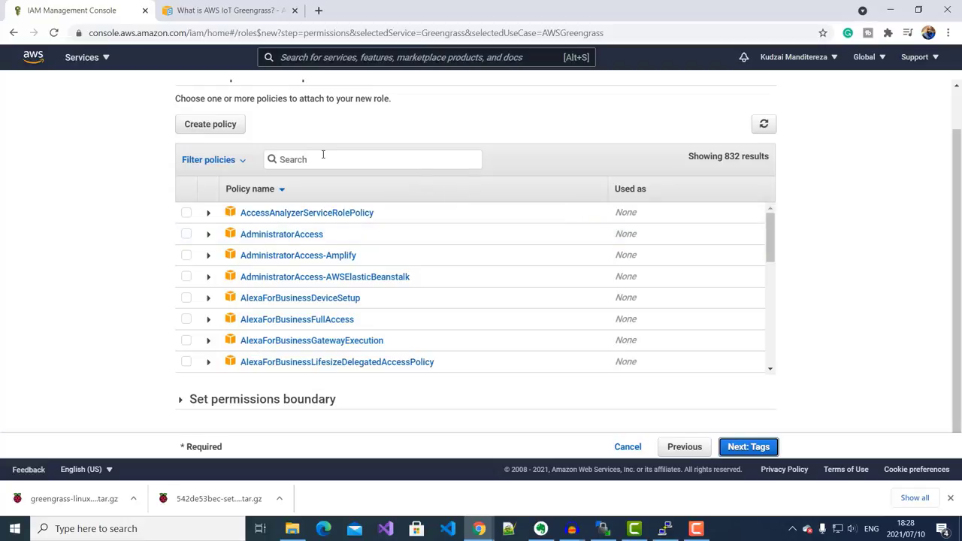
# - Find the SiteWiseDemo policy with the filter "Sitew", attach it to the role, and proceed to the review without tags
pyautogui.click(323, 154)
pyautogui.write('Sitew')
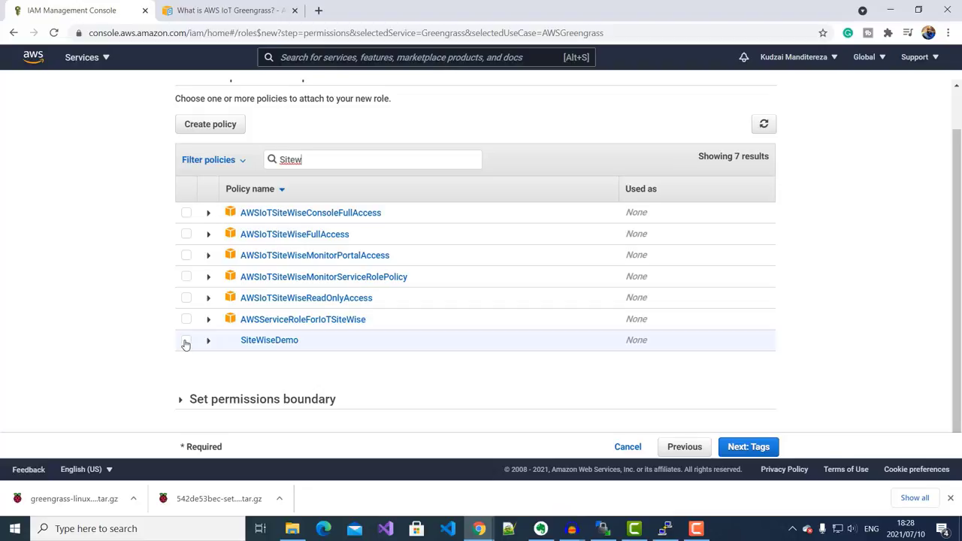
pyautogui.click(186, 342)
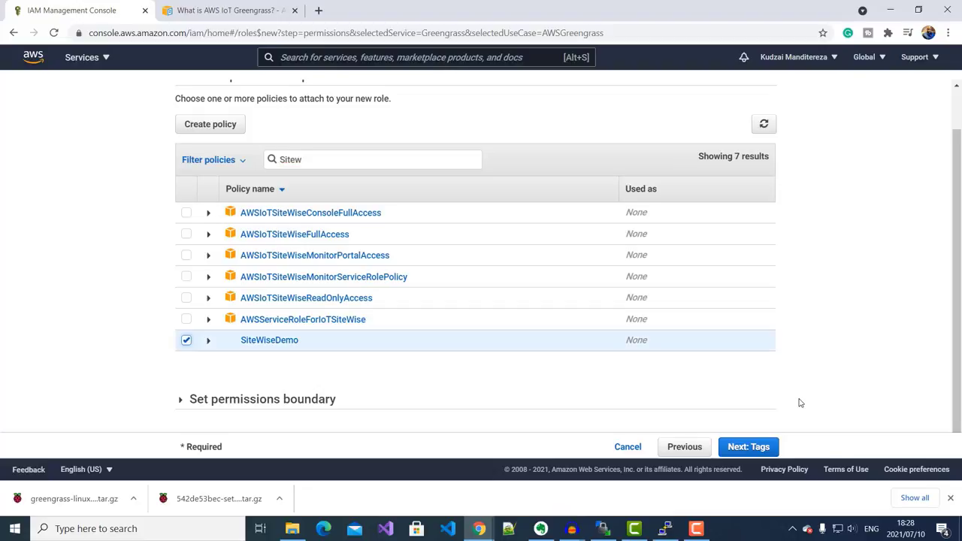
pyautogui.click(751, 446)
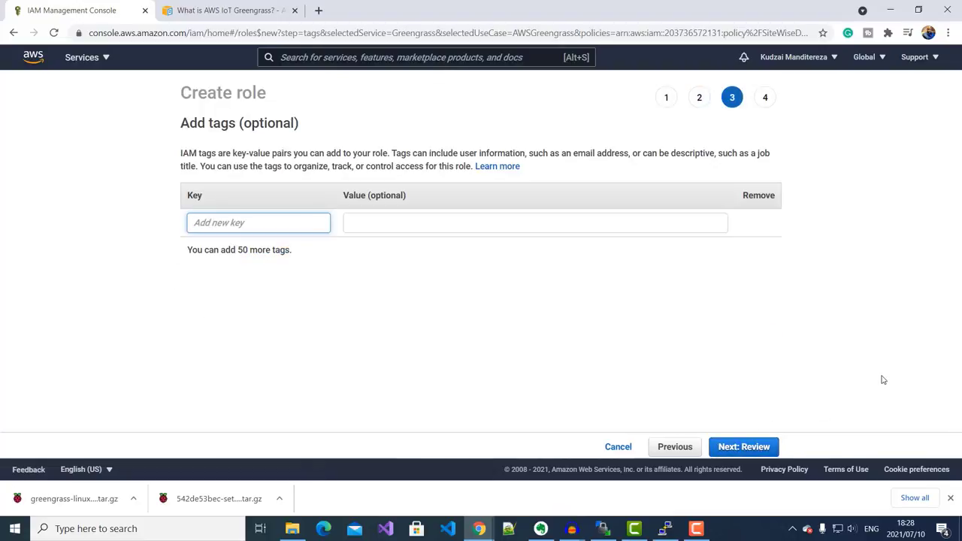
pyautogui.click(754, 446)
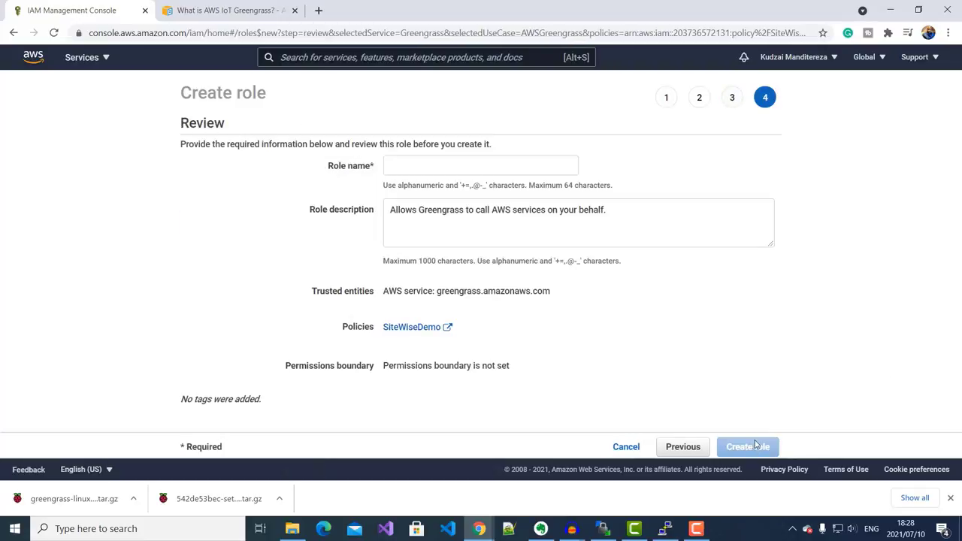
# - Name the role SiteWiseDemo, keep its default description, and create it
pyautogui.click(415, 169)
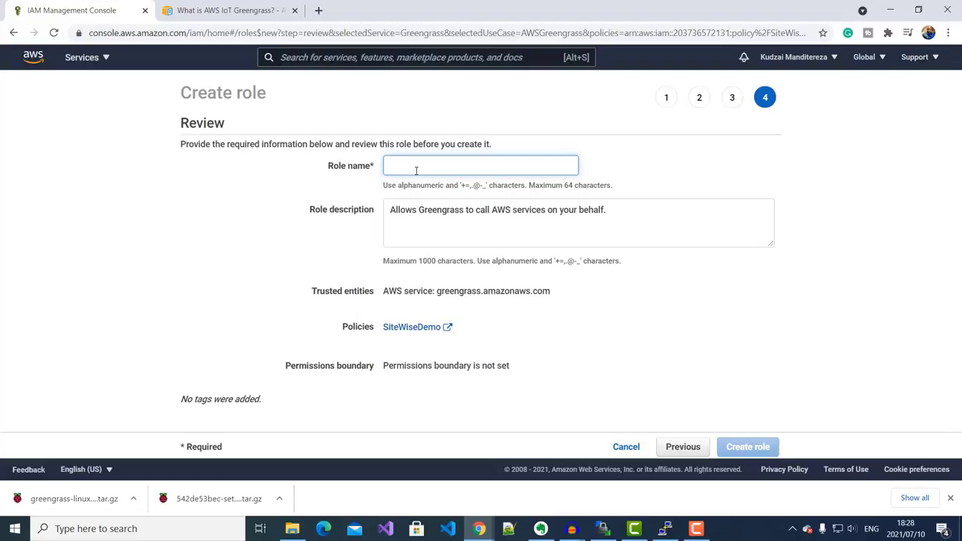
pyautogui.write('Si')
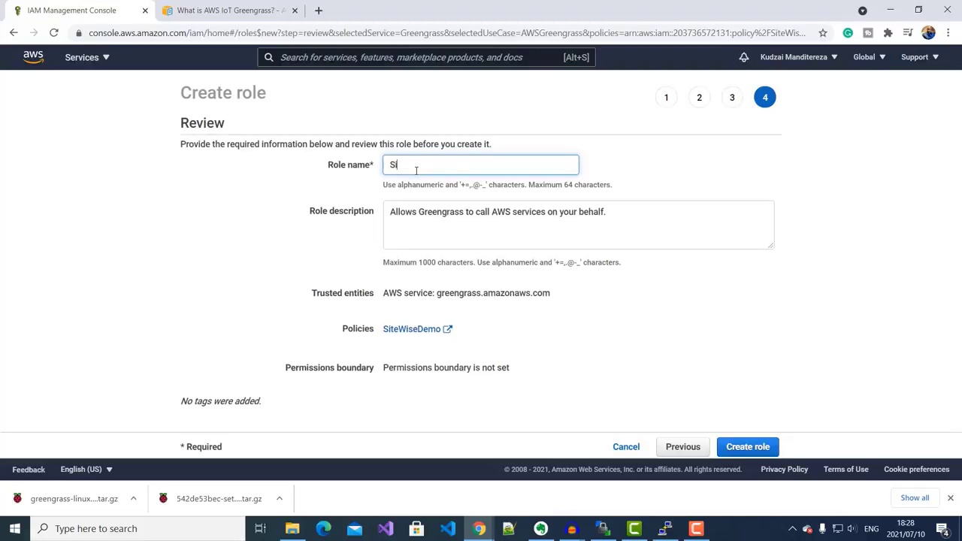
pyautogui.write('teWiseDemo')
pyautogui.click(748, 446)
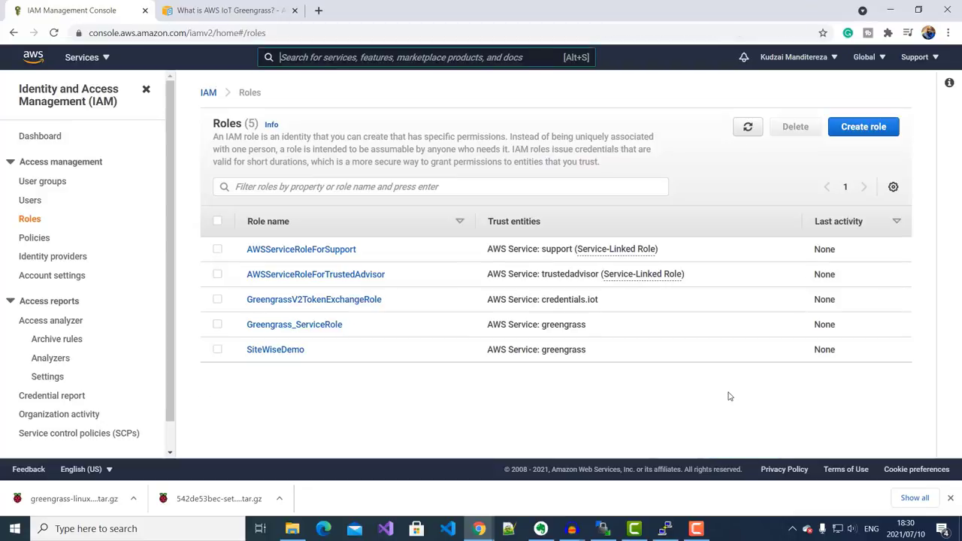
# - Open the SiteWiseDemo role's trust relationship for editing and save its policy document with greengrass.amazonaws.com as the allowed service
pyautogui.click(272, 351)
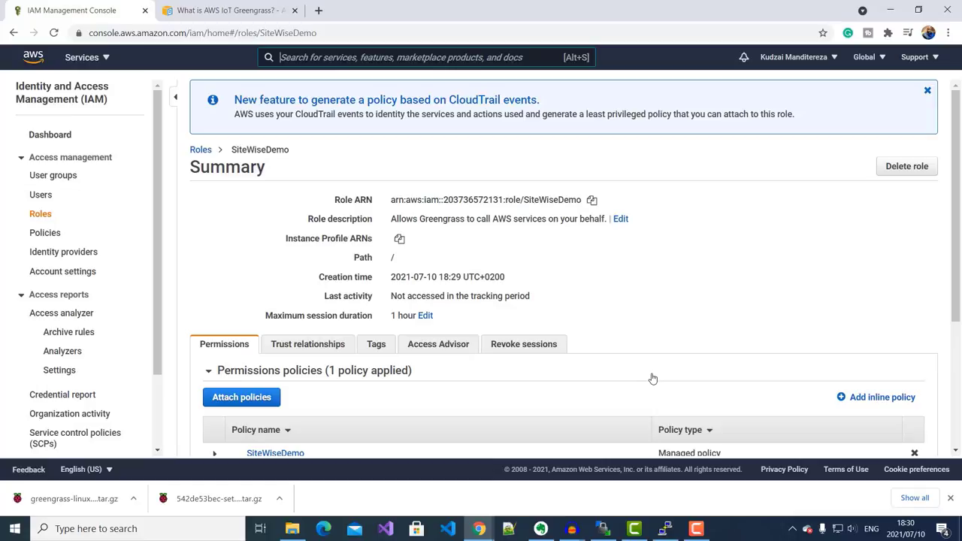
pyautogui.click(310, 344)
pyautogui.scroll(-1, 800, 339)
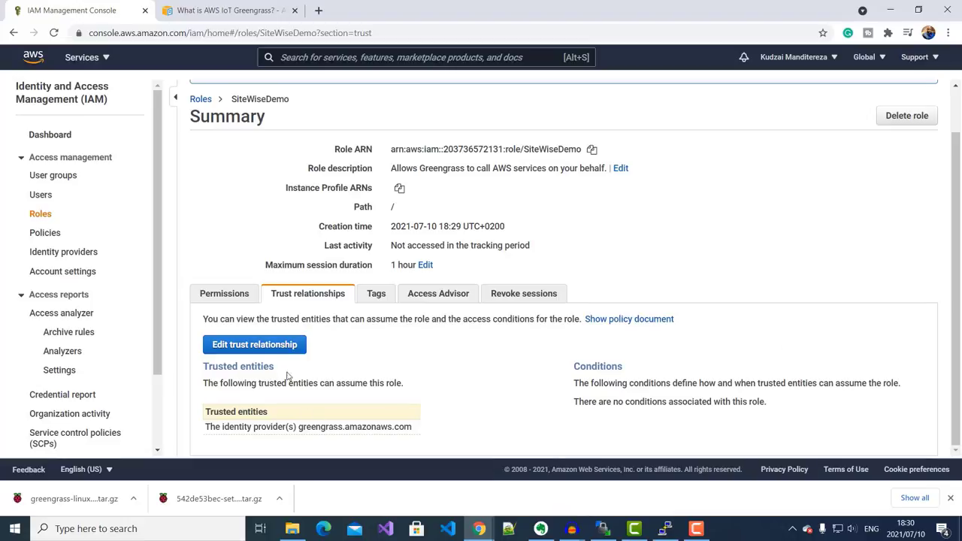
pyautogui.click(254, 349)
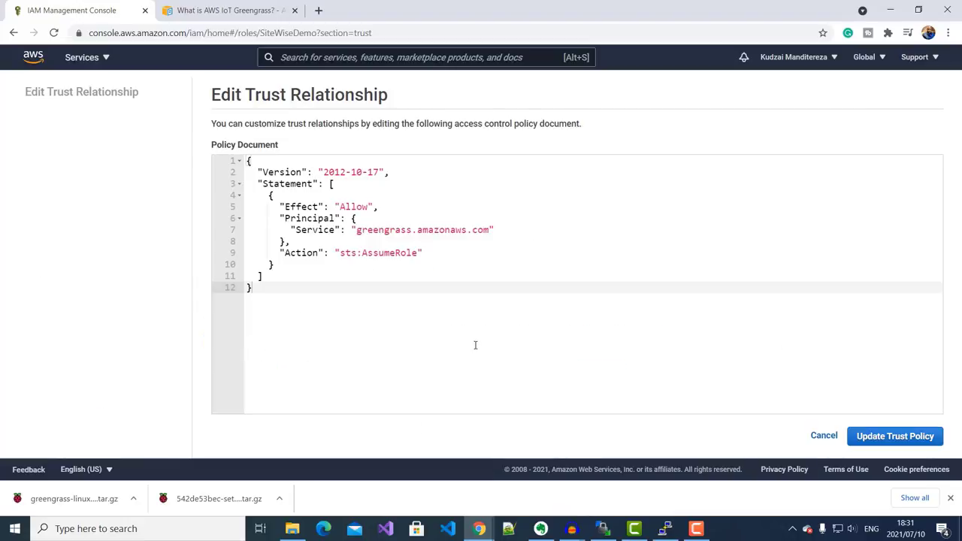
pyautogui.moveTo(259, 286); pyautogui.dragTo(237, 159)
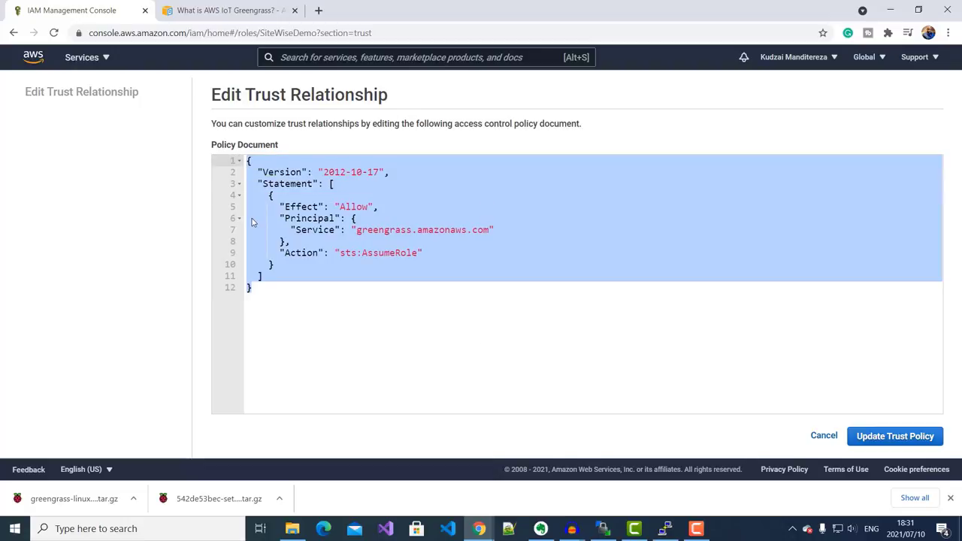
pyautogui.press('Right')
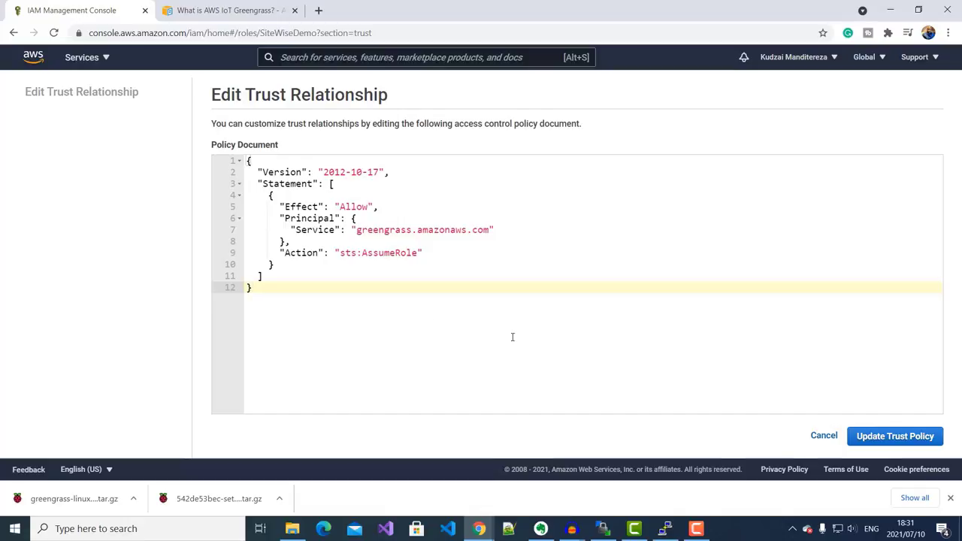
pyautogui.click(876, 438)
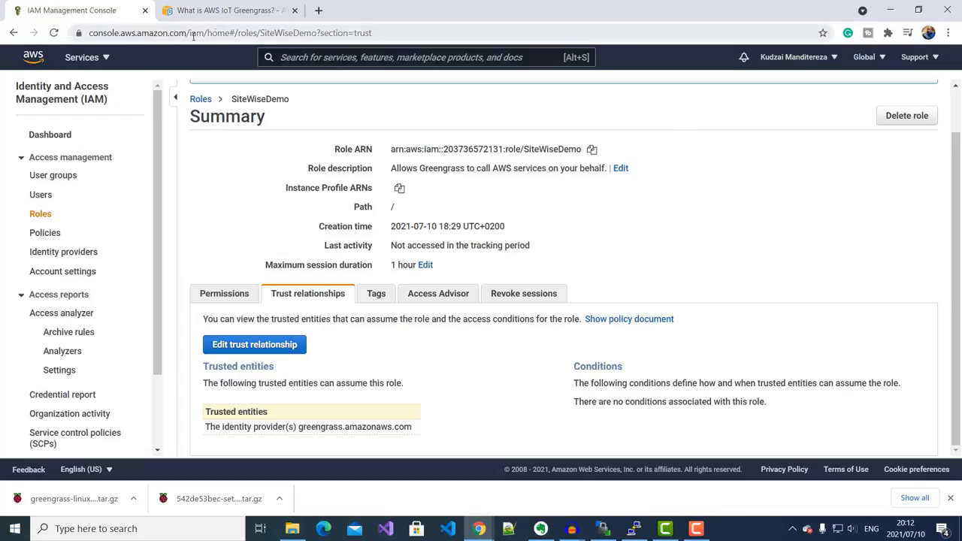
# - Go to the AWS IoT Greengrass service and open the sitewise_gg group among the Classic (V1) groups
pyautogui.click(108, 58)
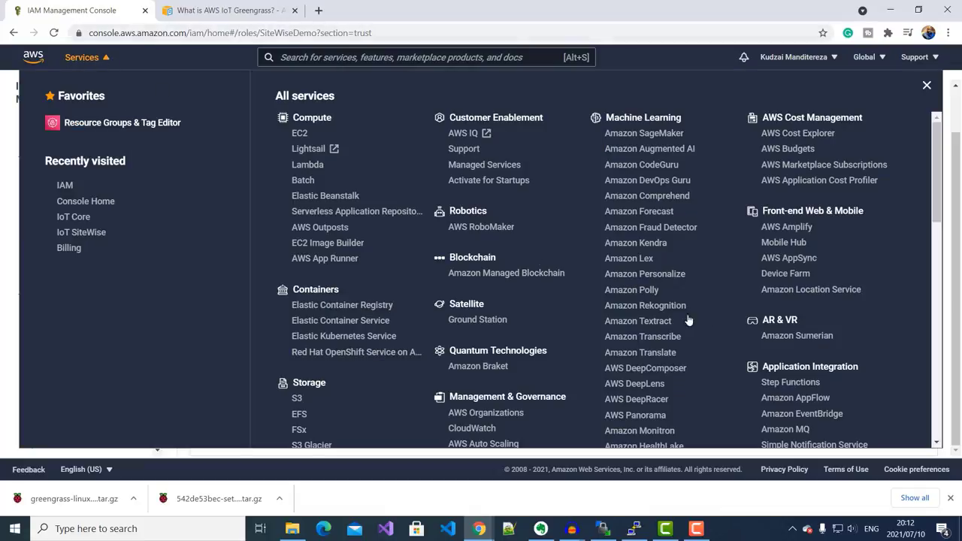
pyautogui.scroll(-6, 764, 321)
pyautogui.click(785, 381)
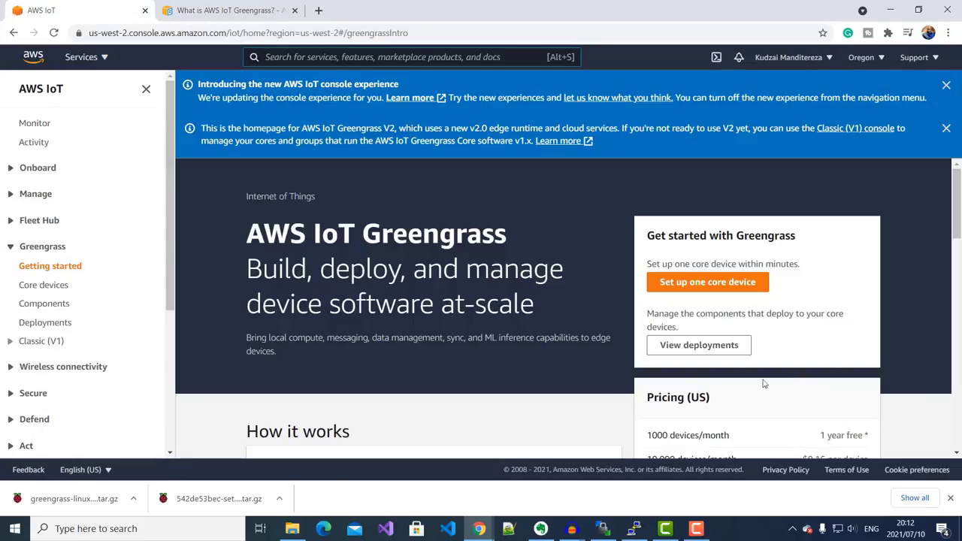
pyautogui.click(11, 341)
pyautogui.scroll(-2, 55, 336)
pyautogui.click(47, 236)
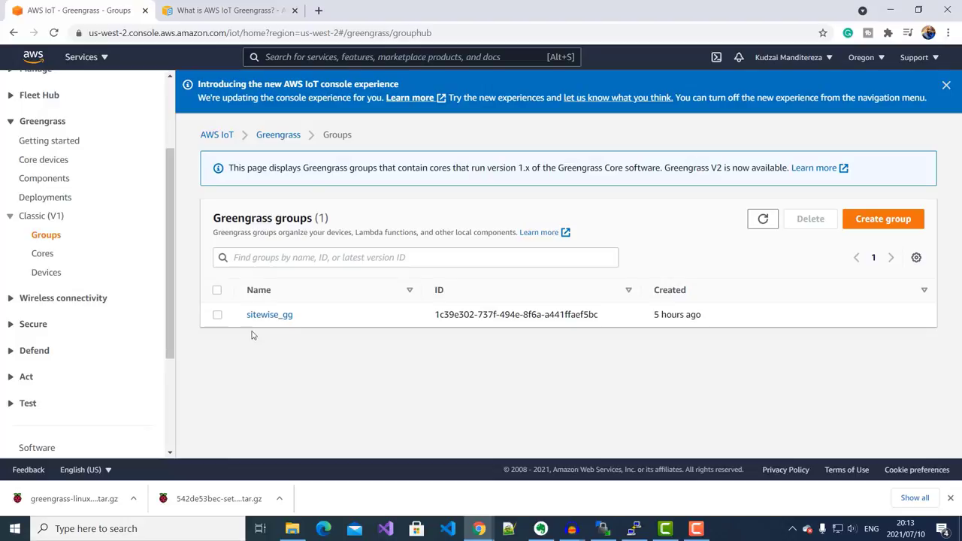
pyautogui.click(267, 318)
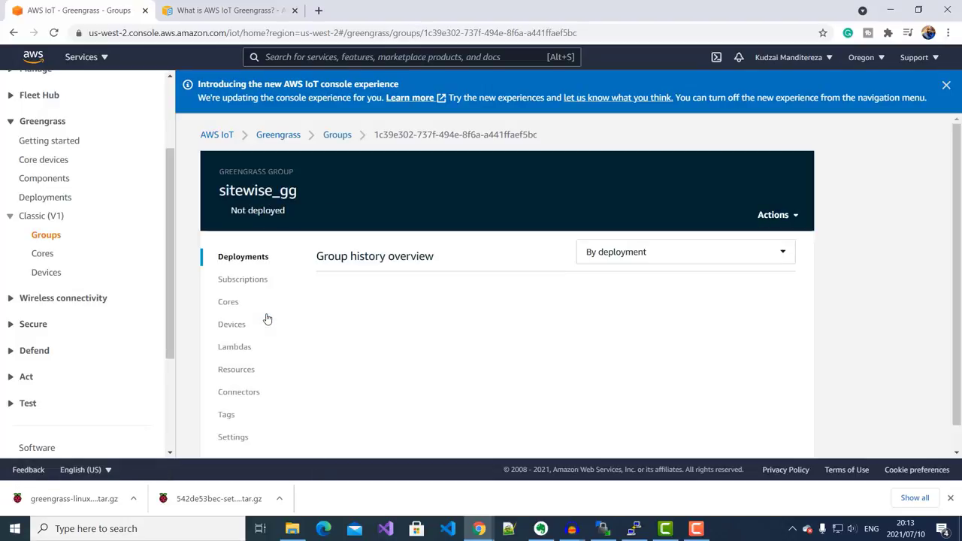
# - In the sitewise_gg group's settings, add SiteWiseDemo as the group's IAM role and save it
pyautogui.scroll(-1, 266, 318)
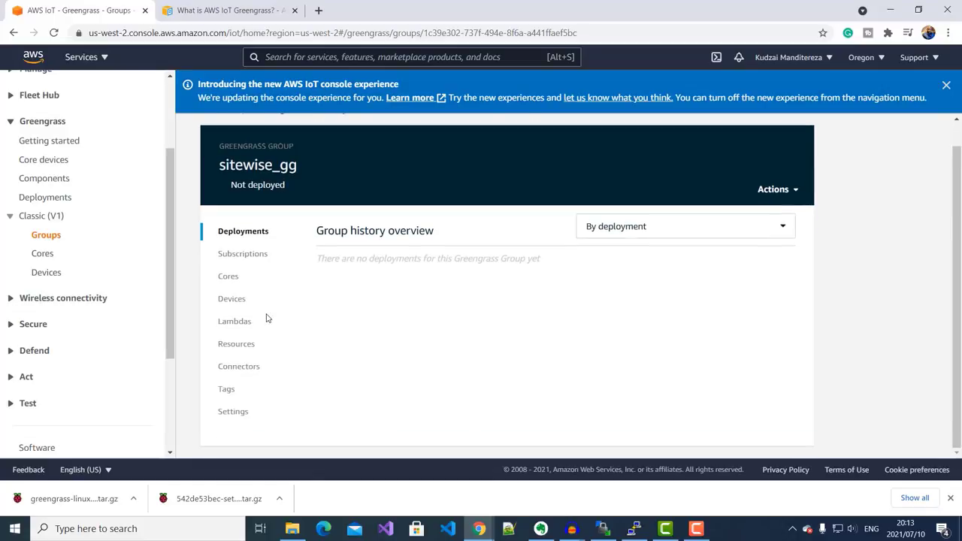
pyautogui.click(237, 415)
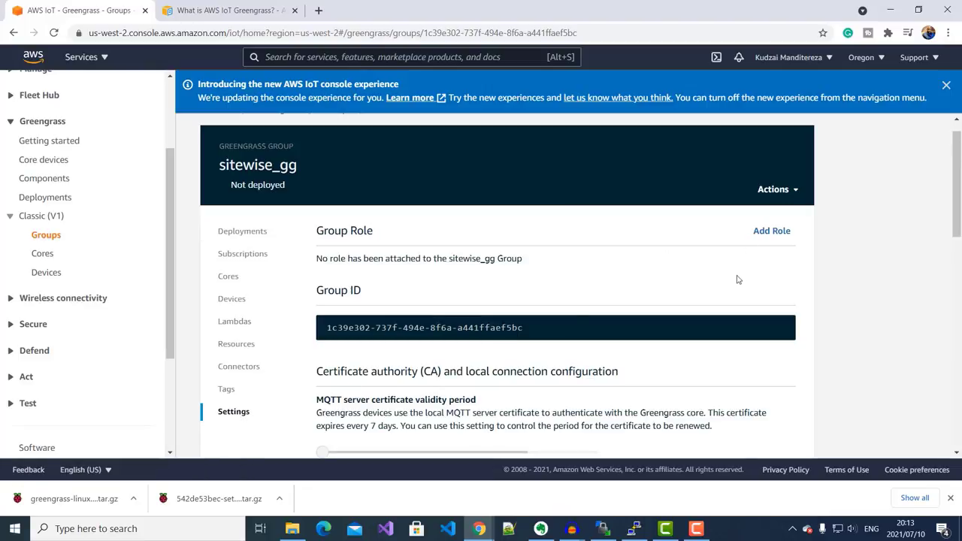
pyautogui.click(767, 233)
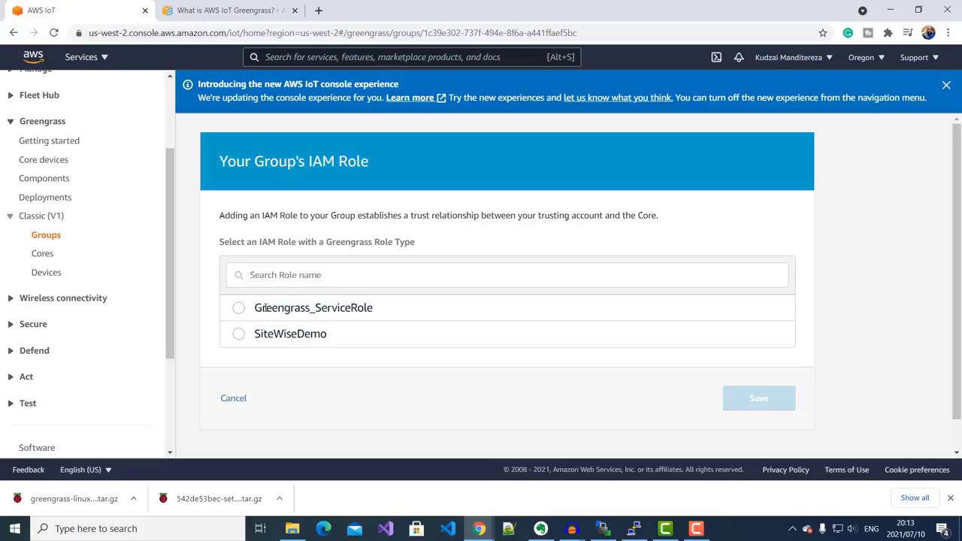
pyautogui.click(240, 335)
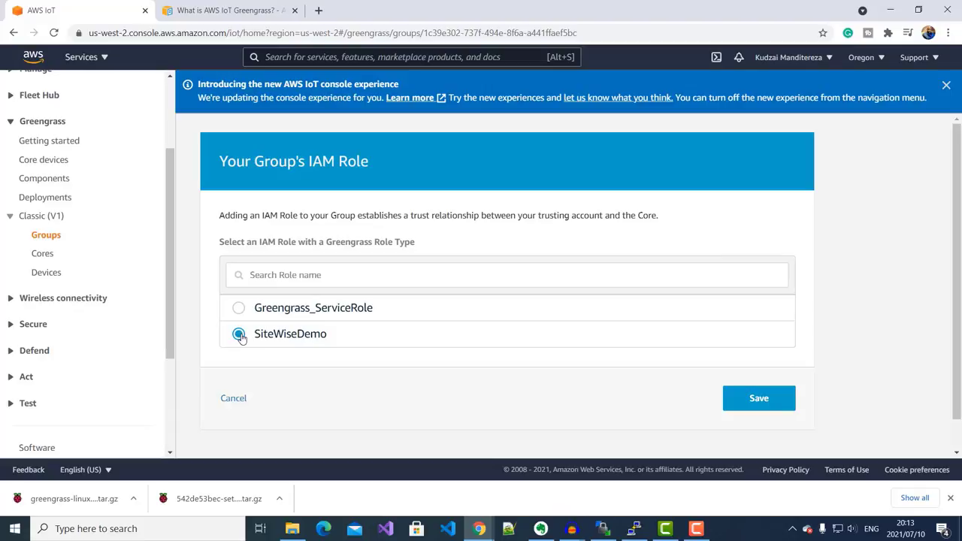
pyautogui.click(761, 400)
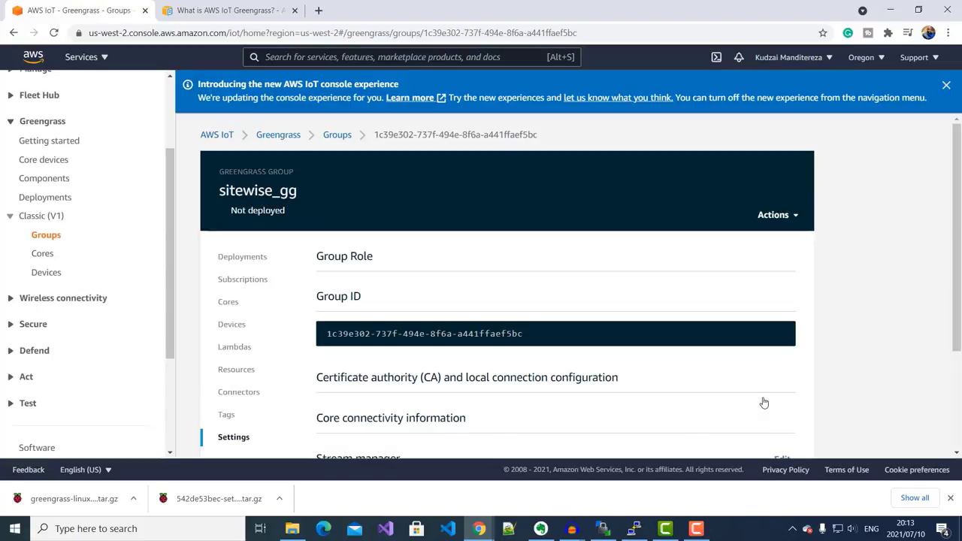
# - Open the group's stream manager configuration and save it with the Enable option selected
pyautogui.scroll(-1, 763, 402)
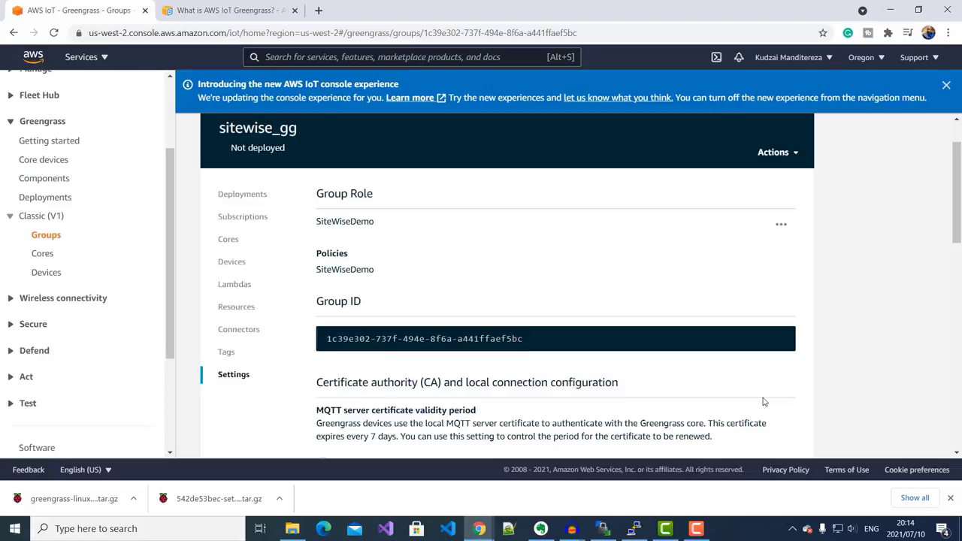
pyautogui.scroll(-10, 762, 402)
pyautogui.scroll(-1, 762, 402)
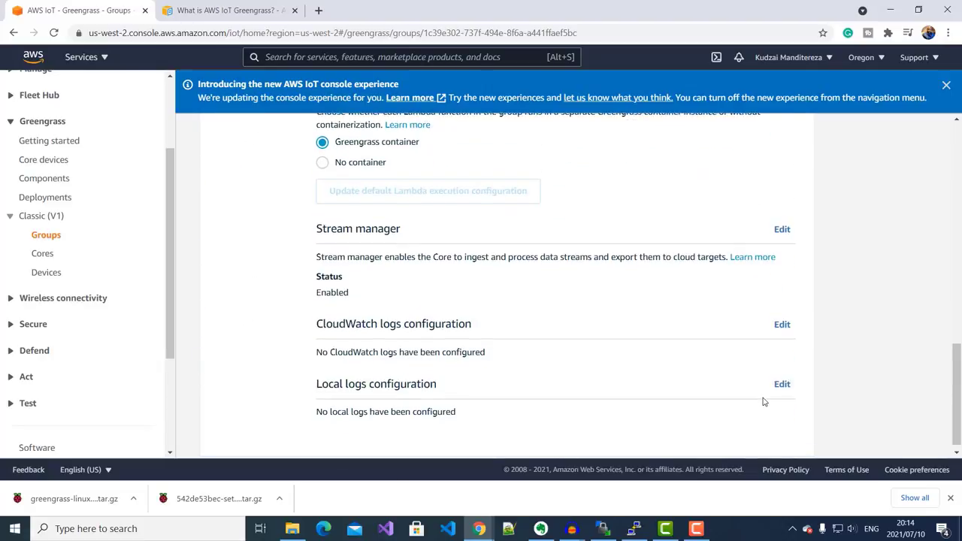
pyautogui.click(782, 230)
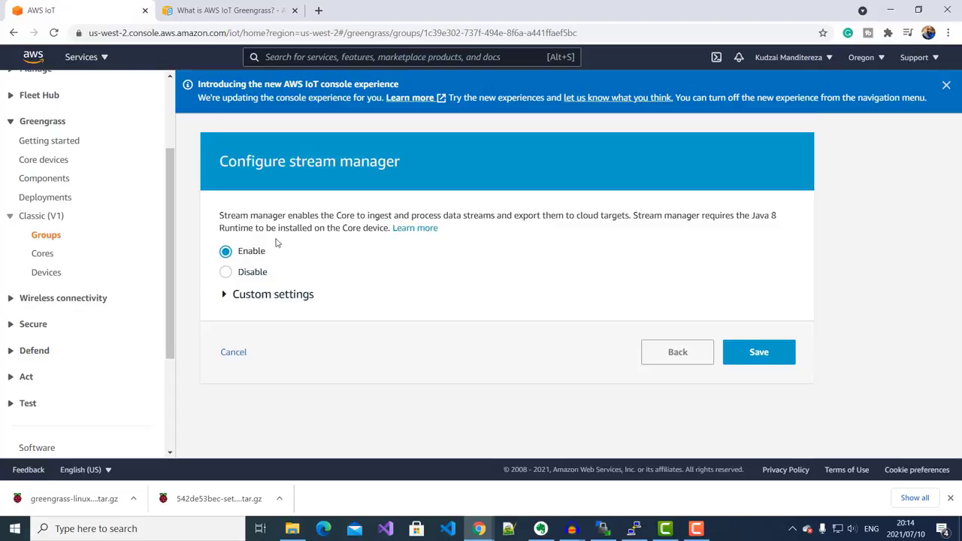
pyautogui.click(765, 359)
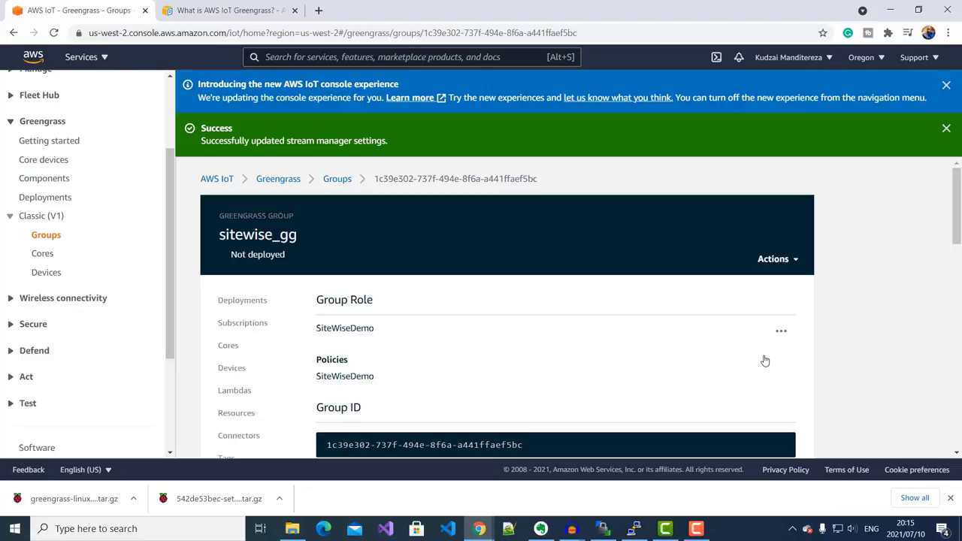
# - Reopen the sitewise_gg group and add the IoT SiteWise connector, version 11, leaving its optional parameters blank
pyautogui.click(47, 234)
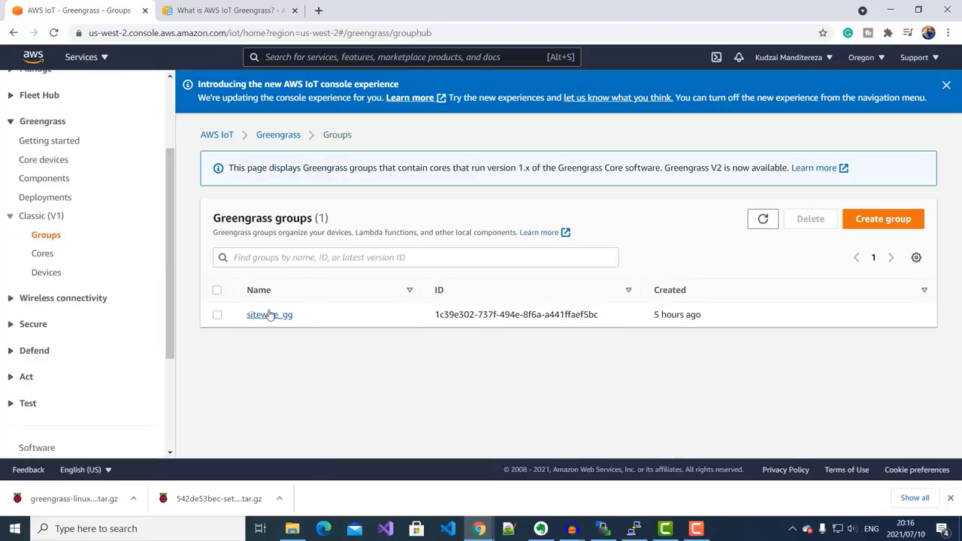
pyautogui.click(269, 314)
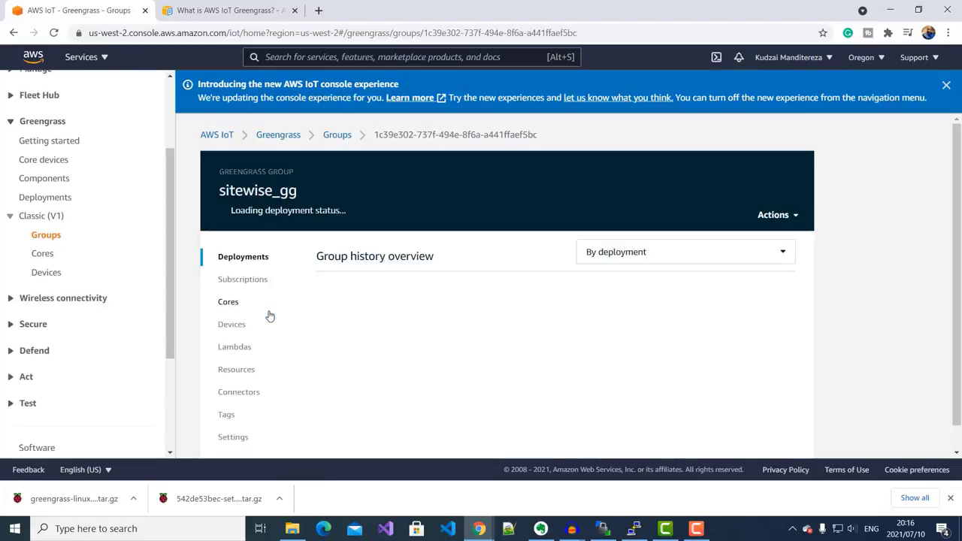
pyautogui.scroll(-1, 381, 301)
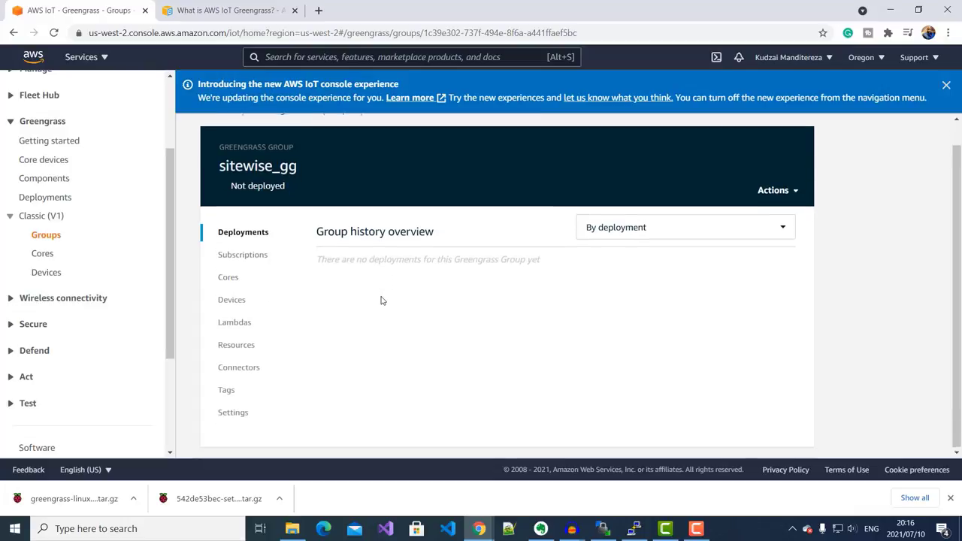
pyautogui.click(242, 368)
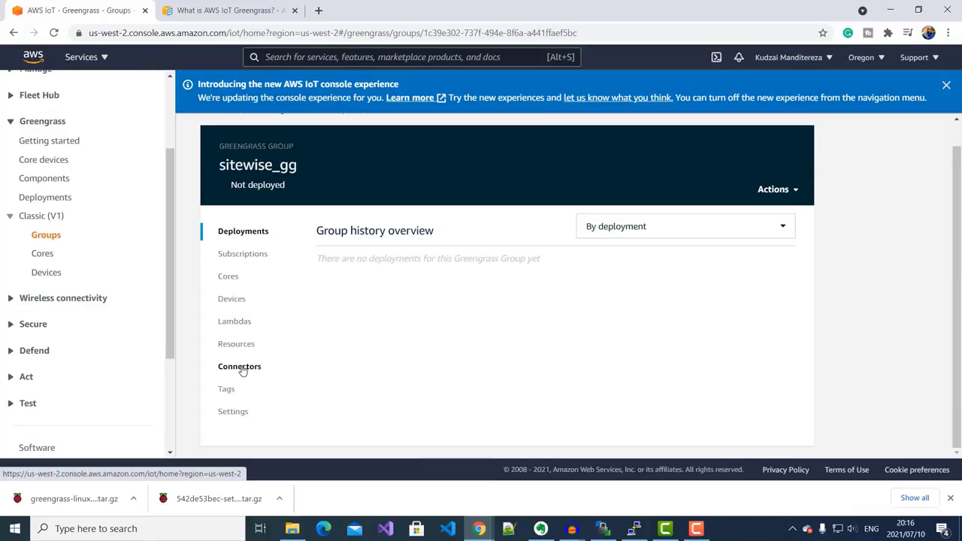
pyautogui.scroll(-3, 773, 368)
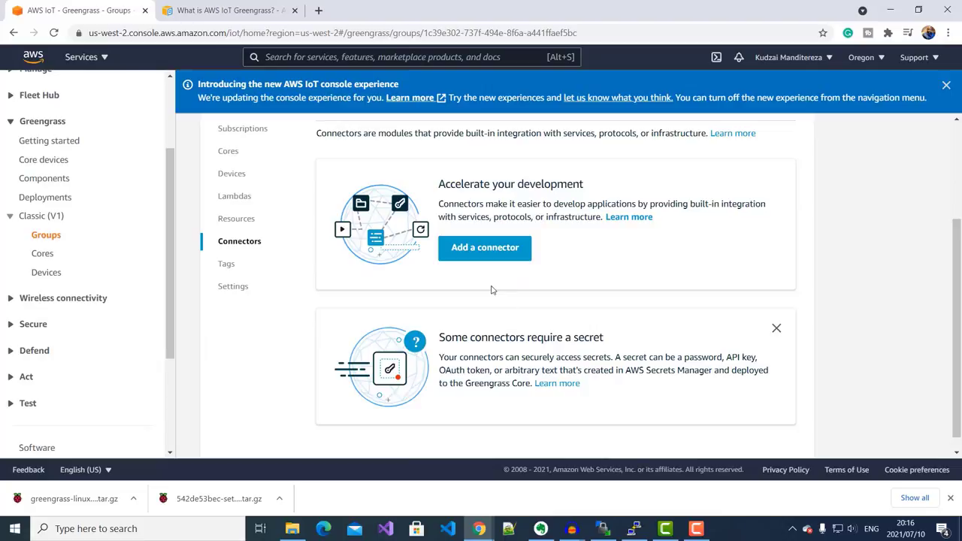
pyautogui.click(474, 254)
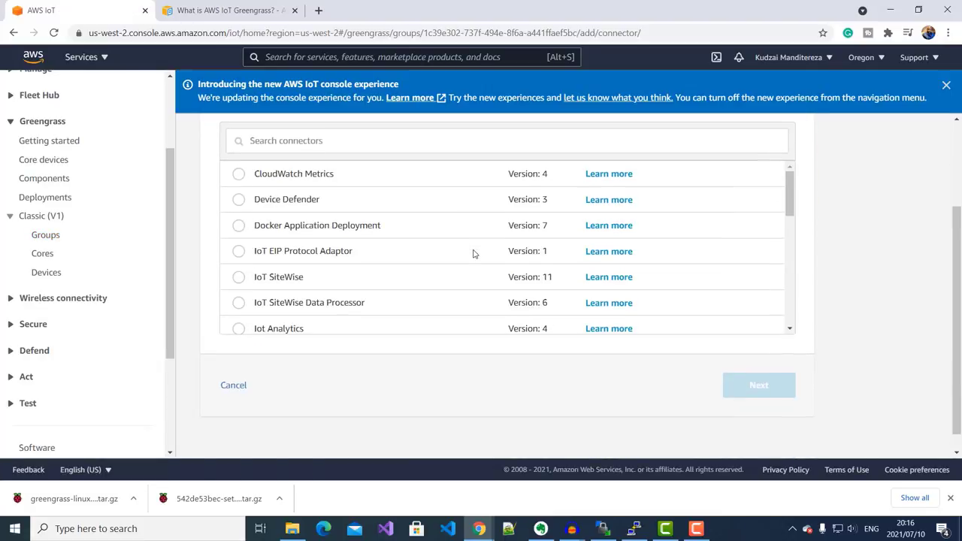
pyautogui.click(239, 278)
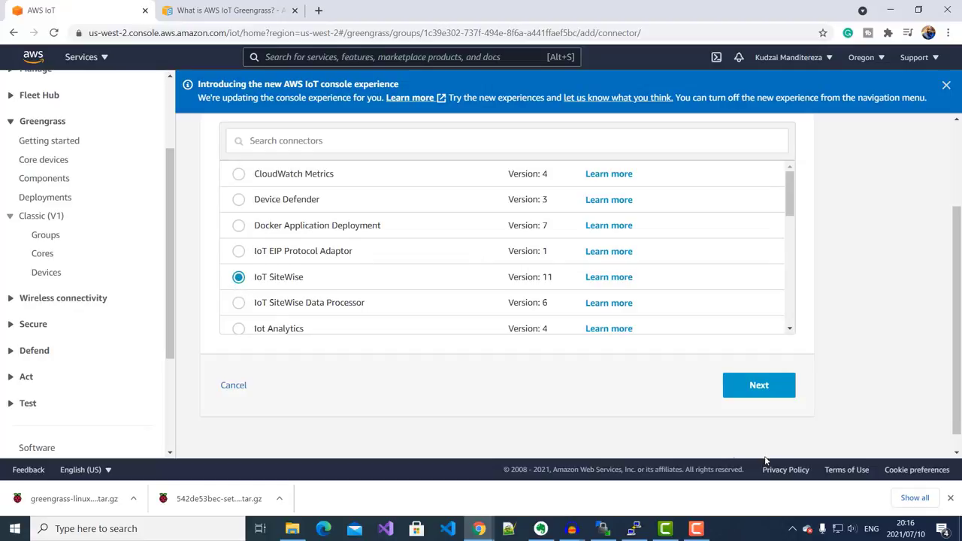
pyautogui.click(759, 387)
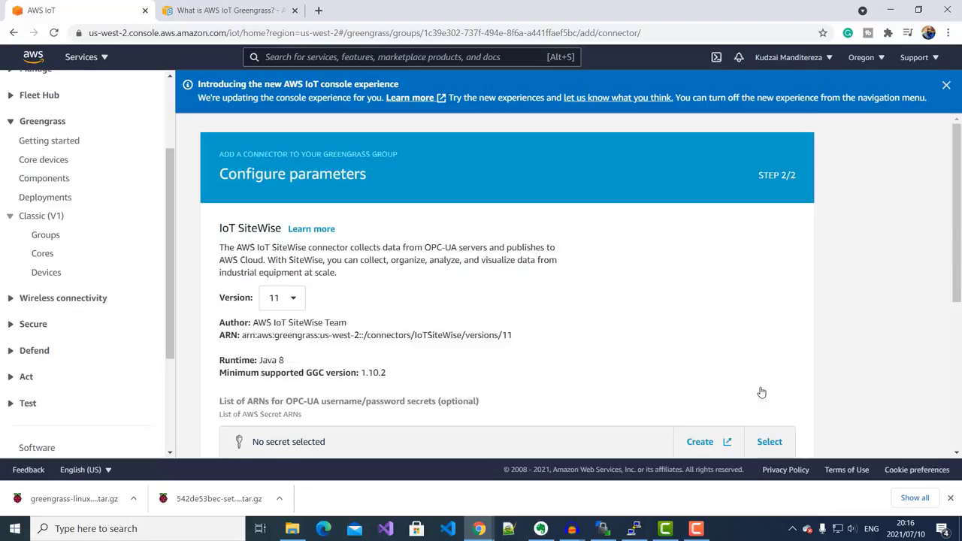
pyautogui.scroll(-3, 761, 392)
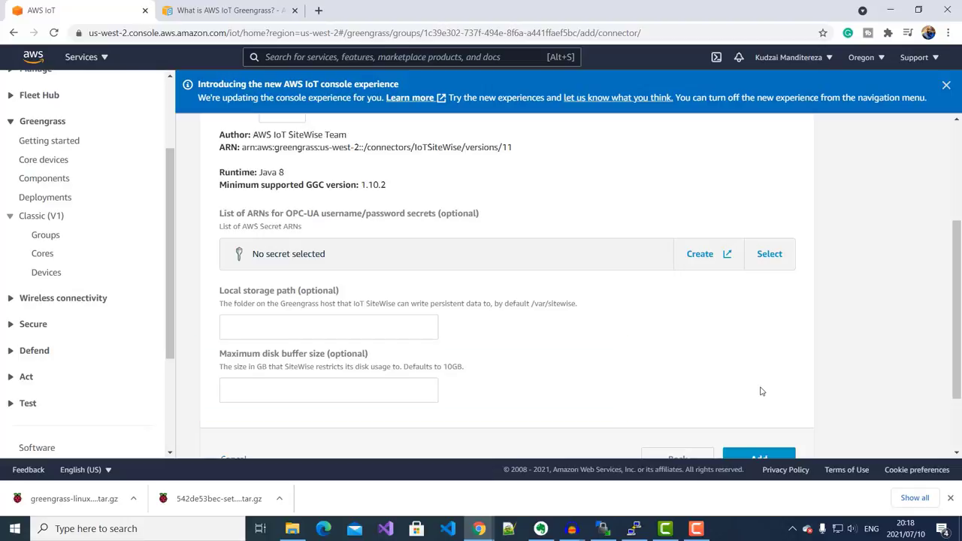
pyautogui.scroll(-2, 762, 391)
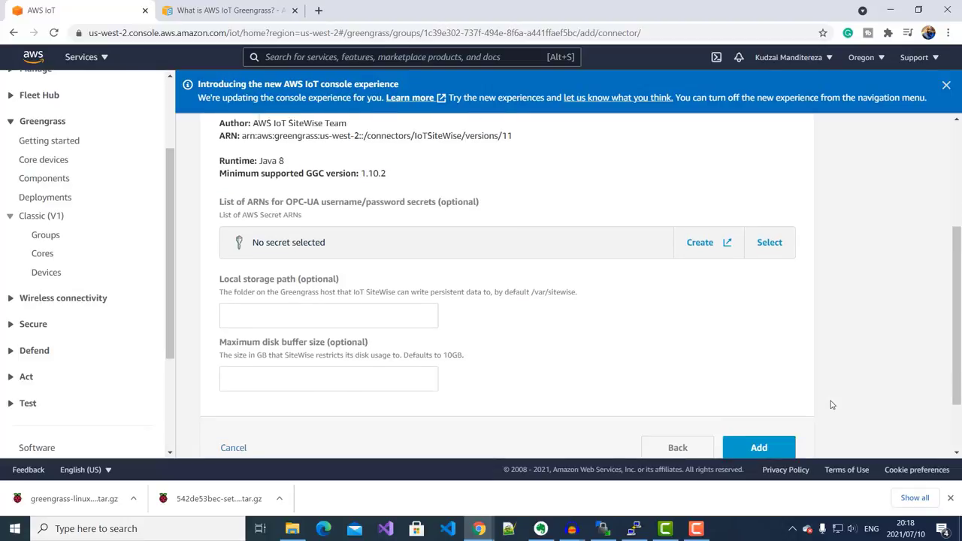
pyautogui.click(759, 366)
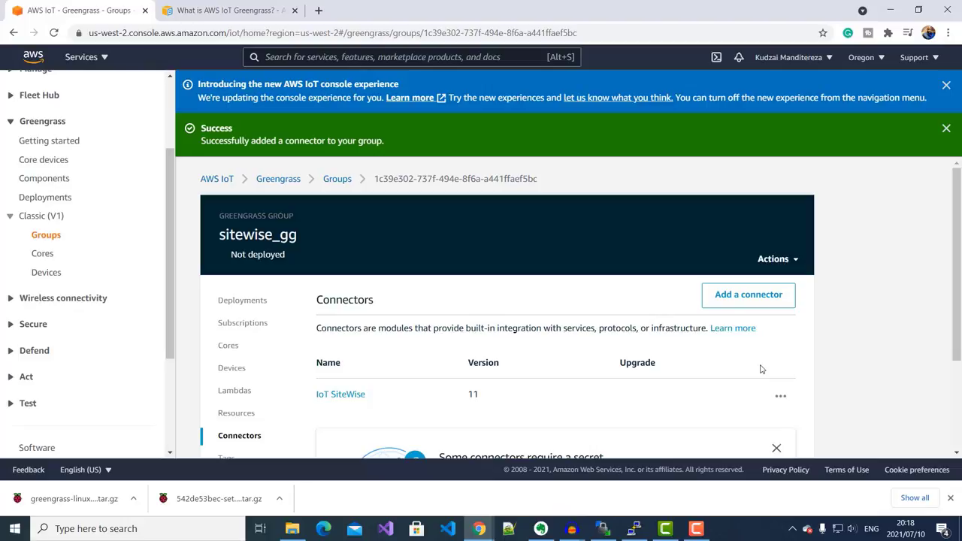
# - Deploy the sitewise_gg group with automatic detection of Core endpoints, and check its deployments
pyautogui.click(798, 260)
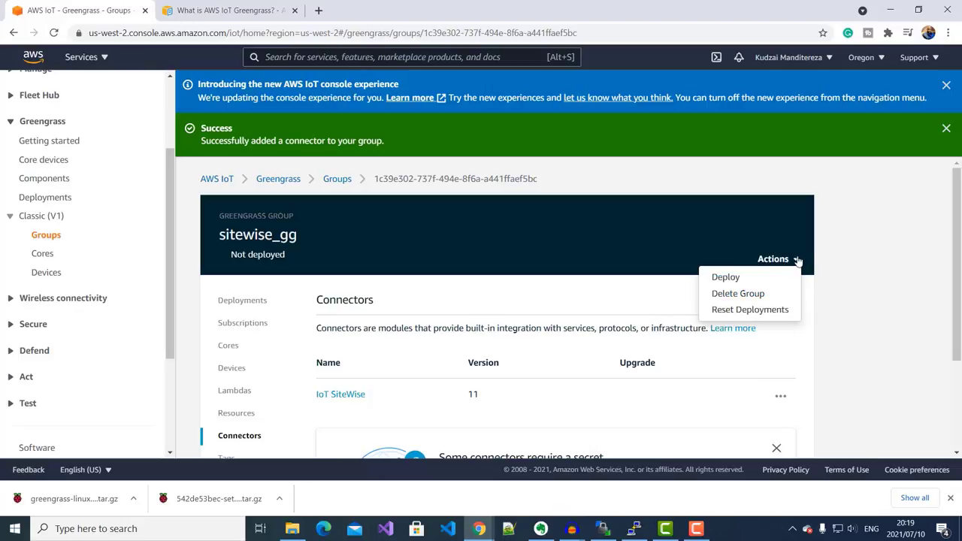
pyautogui.click(730, 278)
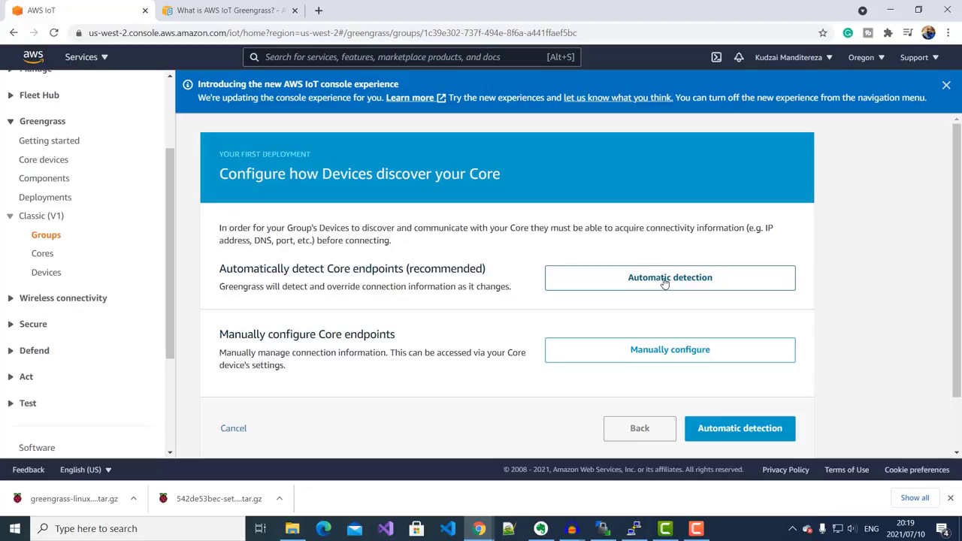
pyautogui.click(665, 280)
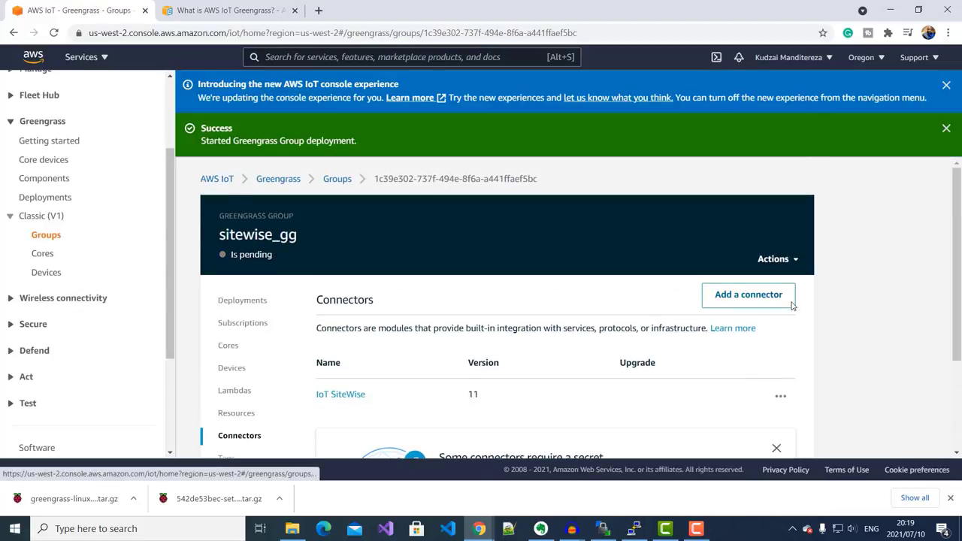
pyautogui.scroll(-1, 792, 305)
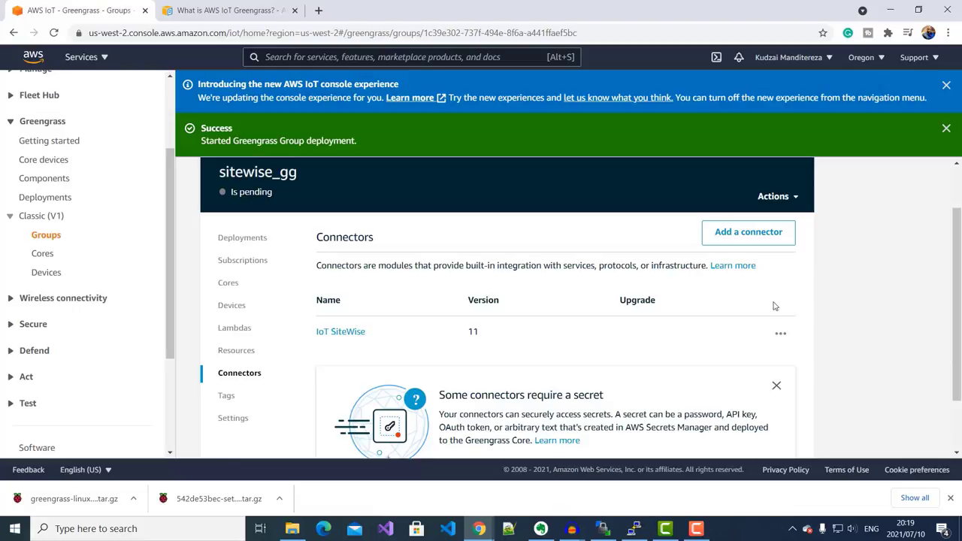
pyautogui.click(252, 242)
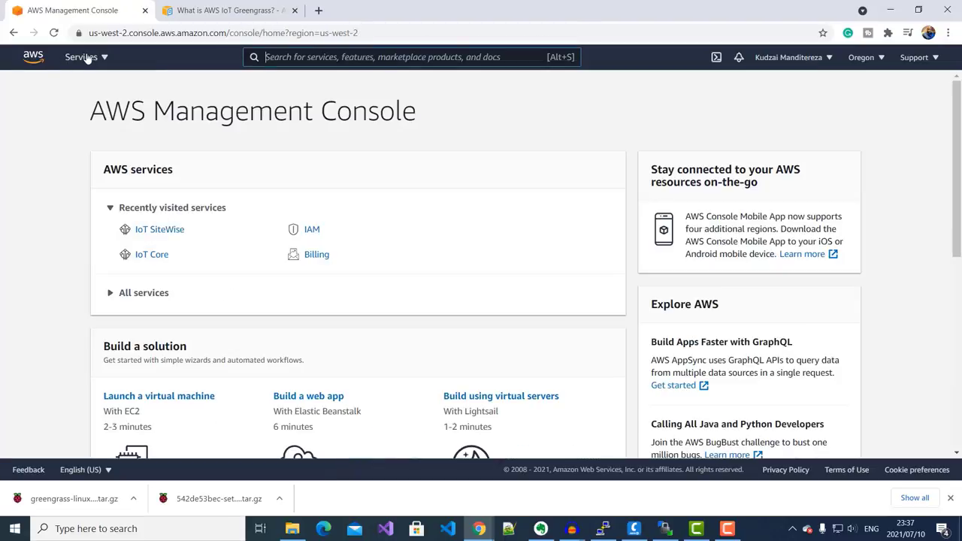
# - Open the IoT SiteWise service from the Internet of Things services and go to its edge gateways
pyautogui.click(83, 57)
pyautogui.scroll(-8, 791, 361)
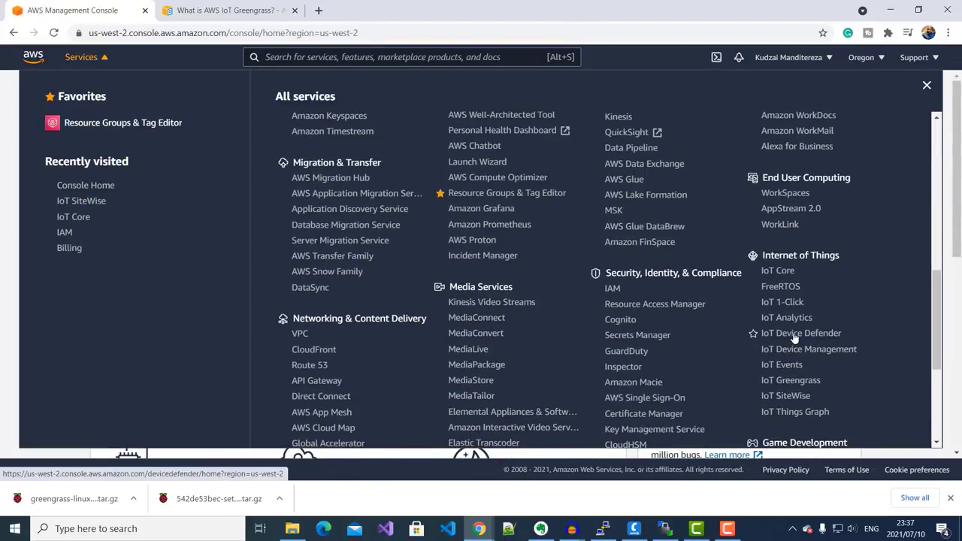
pyautogui.click(790, 397)
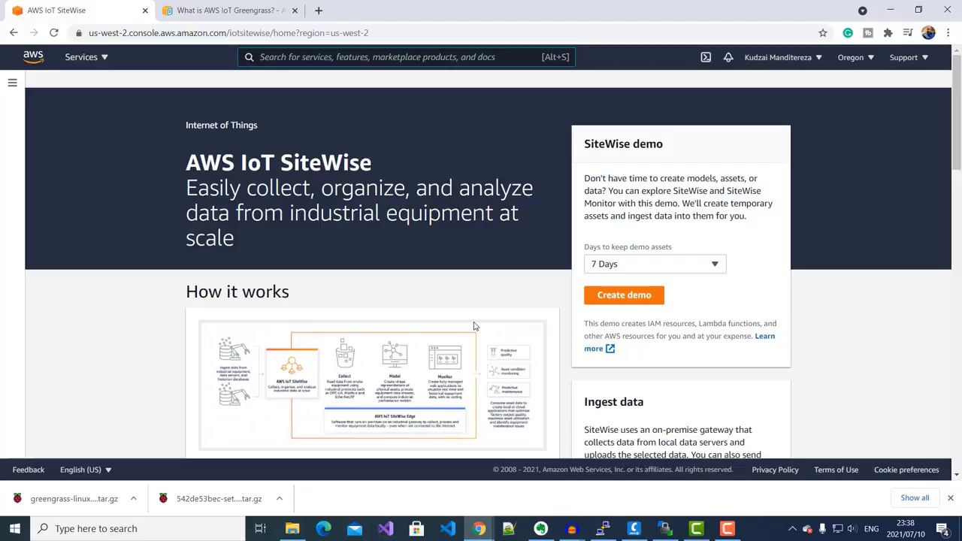
pyautogui.click(12, 82)
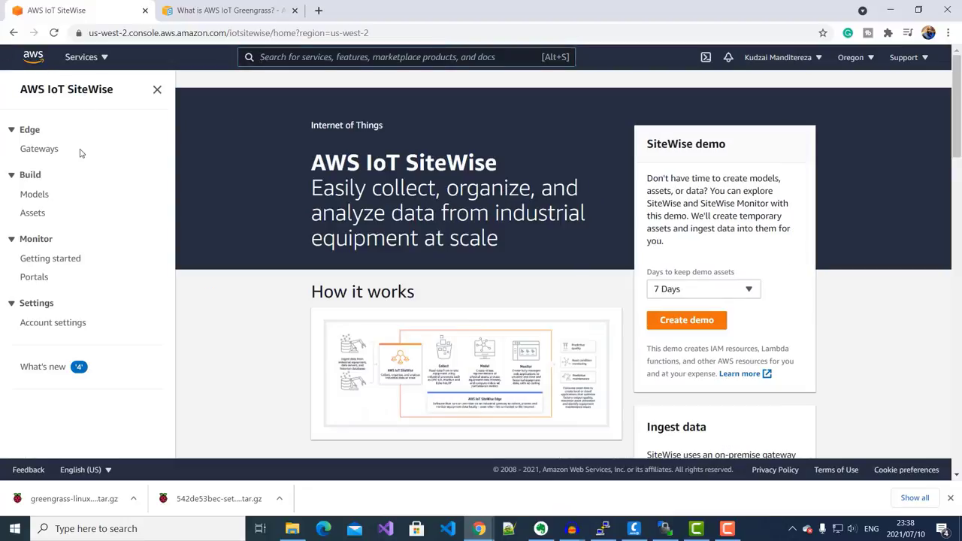
pyautogui.click(42, 150)
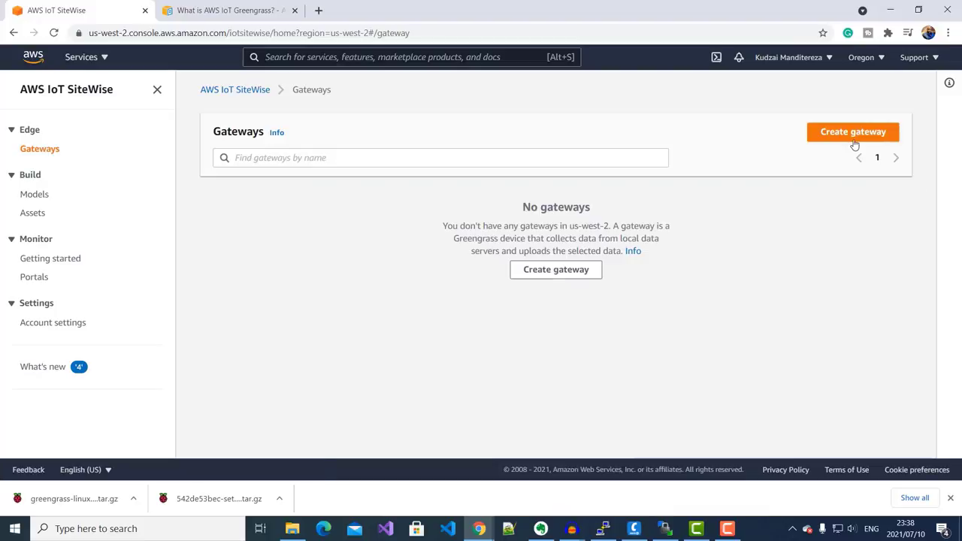
# - Create a gateway named Headquarters Demo Plant linked to the sitewise_gg Greengrass group, without the data processing pack or tags
pyautogui.click(840, 136)
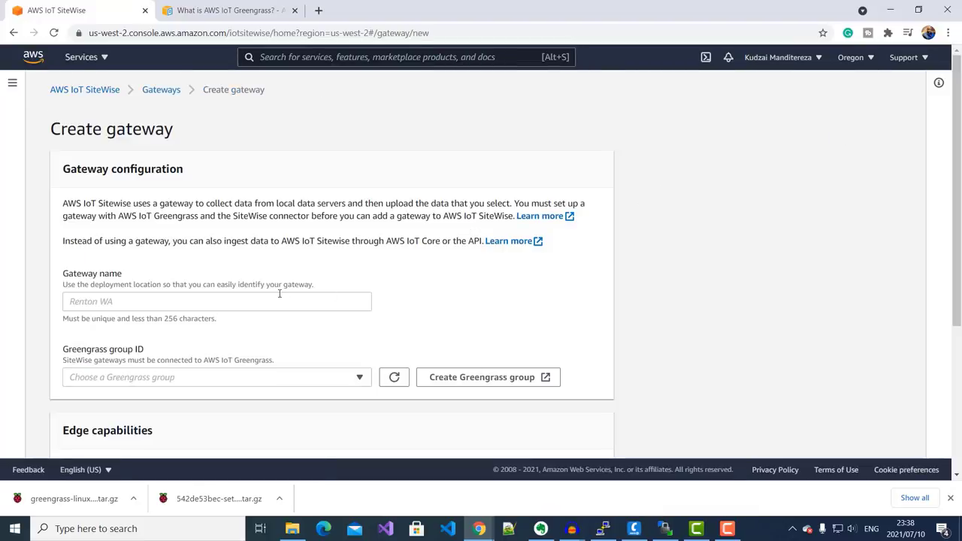
pyautogui.click(140, 302)
pyautogui.write('Headquarters Demo Plant')
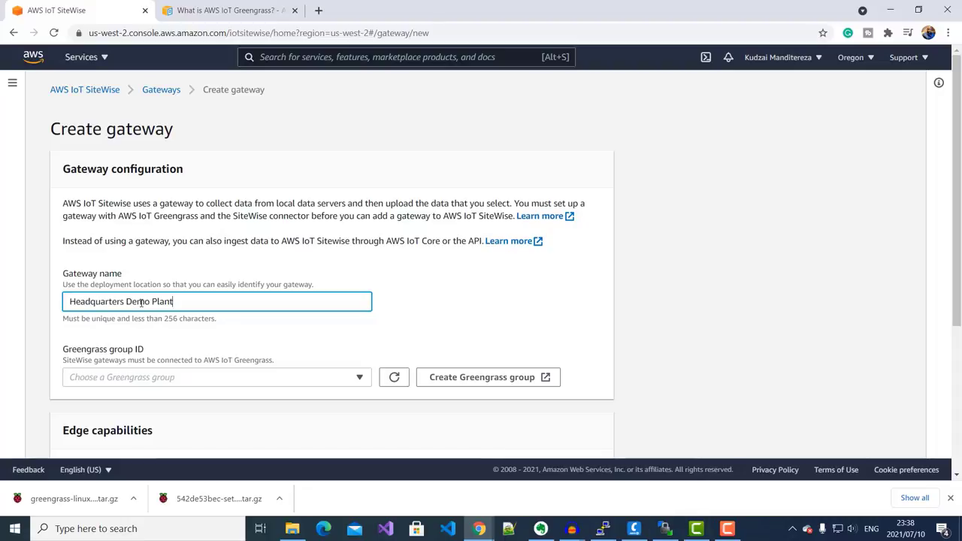
pyautogui.scroll(-1, 446, 339)
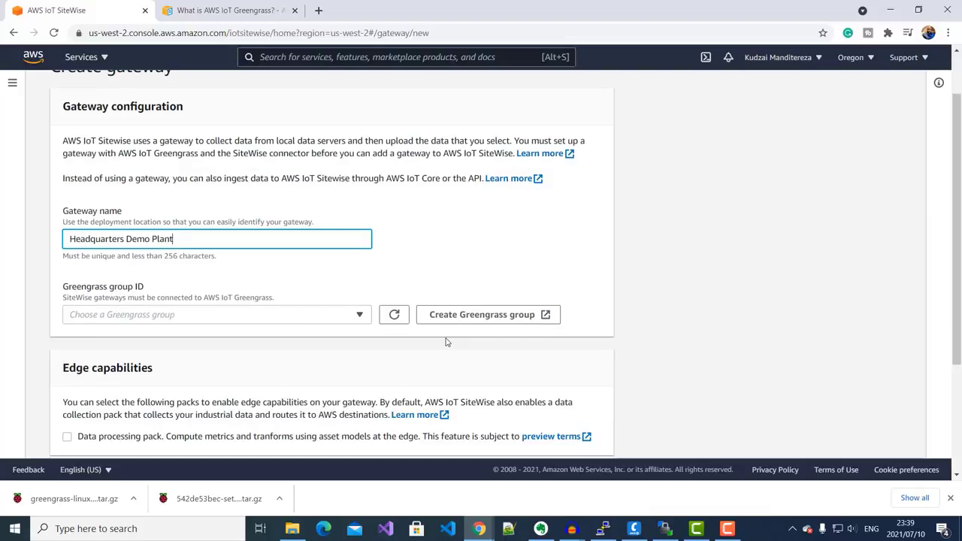
pyautogui.click(326, 317)
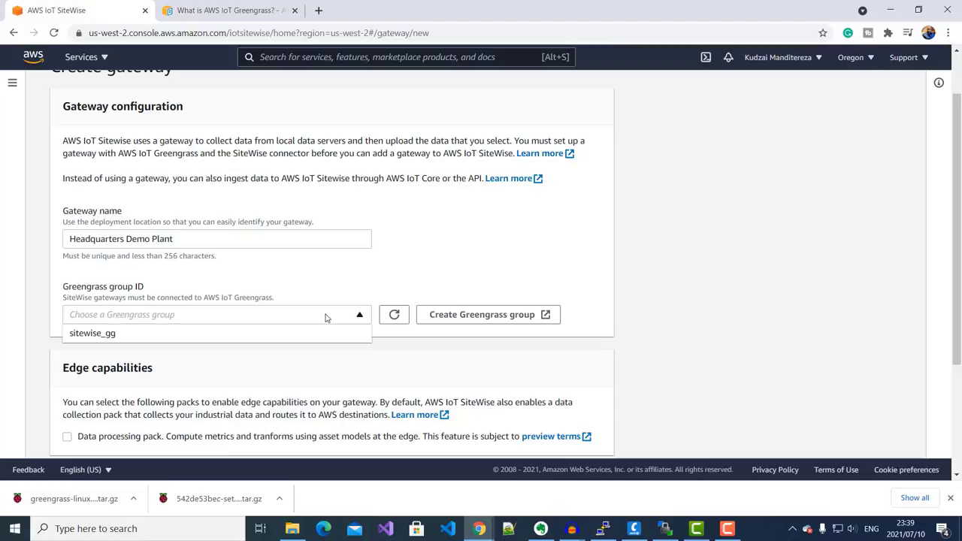
pyautogui.click(108, 333)
pyautogui.scroll(-3, 316, 322)
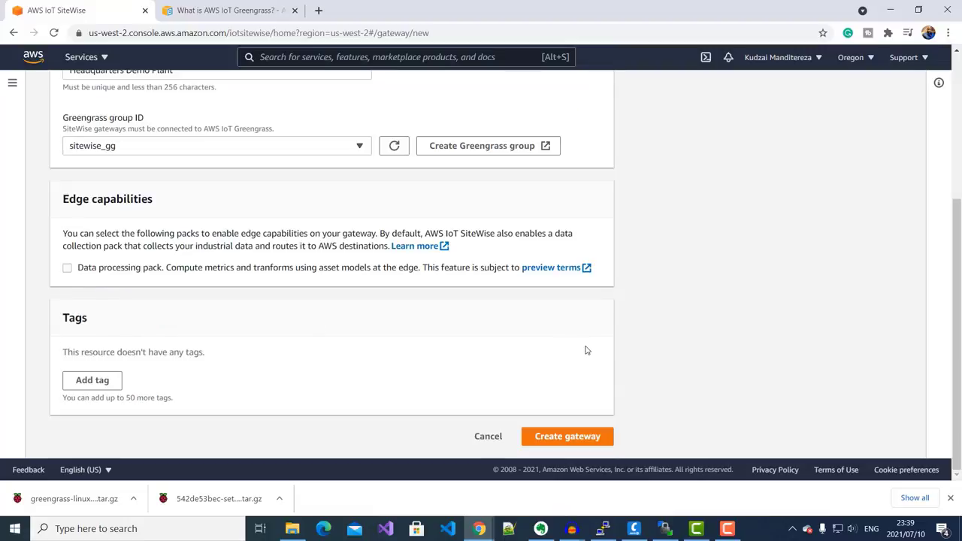
pyautogui.click(574, 436)
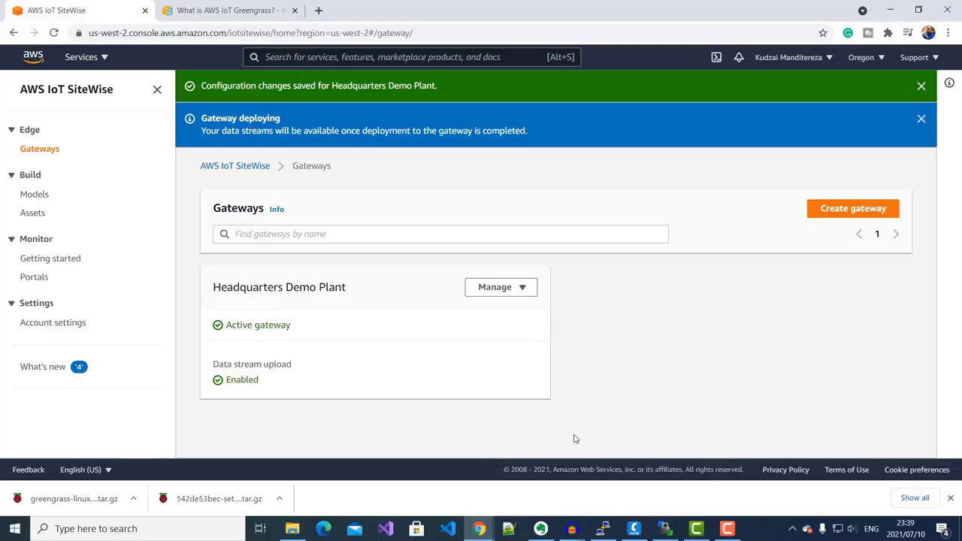
# - In the Headquarters Demo Plant gateway's details, start an OPC-UA source named Demo Plant 1 OPC Ua Server with local endpoint opc.tcp://192.168.0.169:54845
pyautogui.click(521, 290)
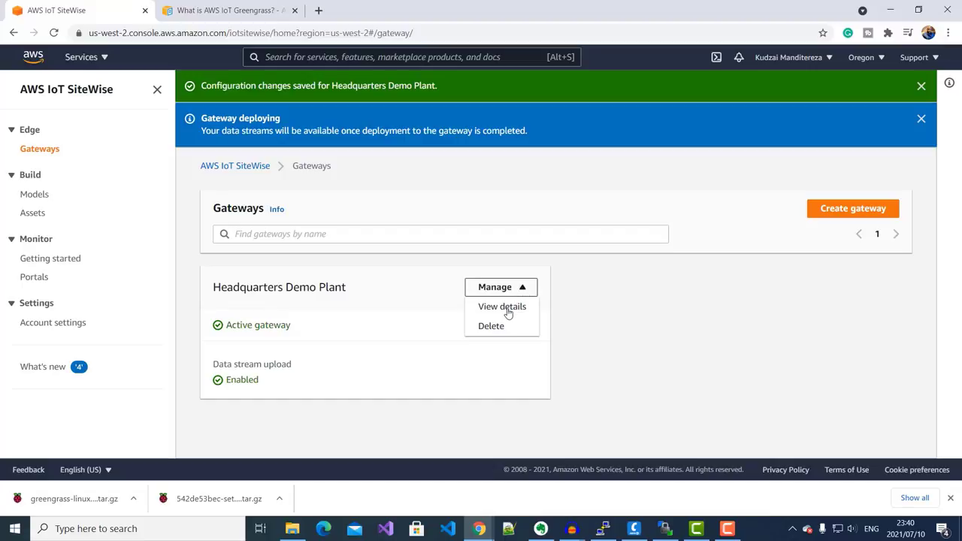
pyautogui.click(508, 309)
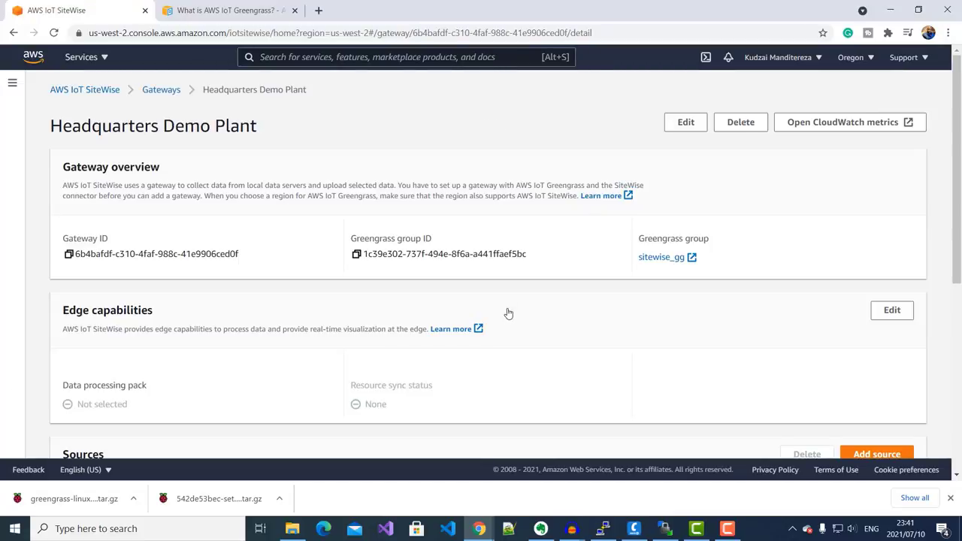
pyautogui.scroll(-3, 508, 314)
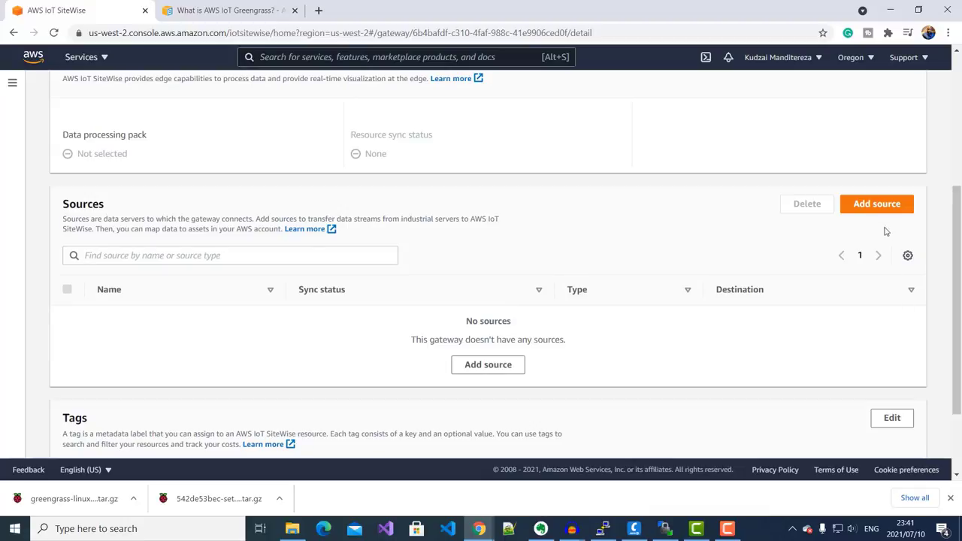
pyautogui.click(870, 209)
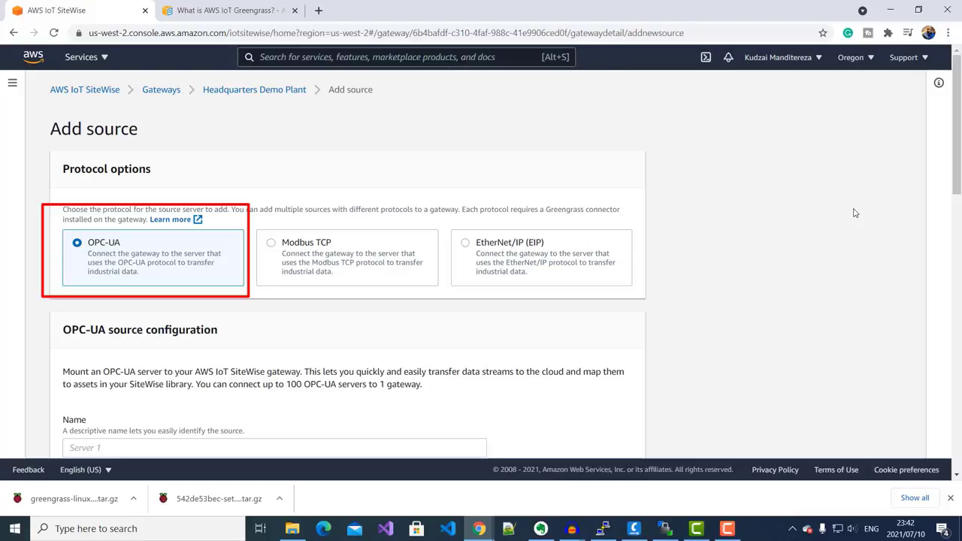
pyautogui.scroll(-3, 854, 213)
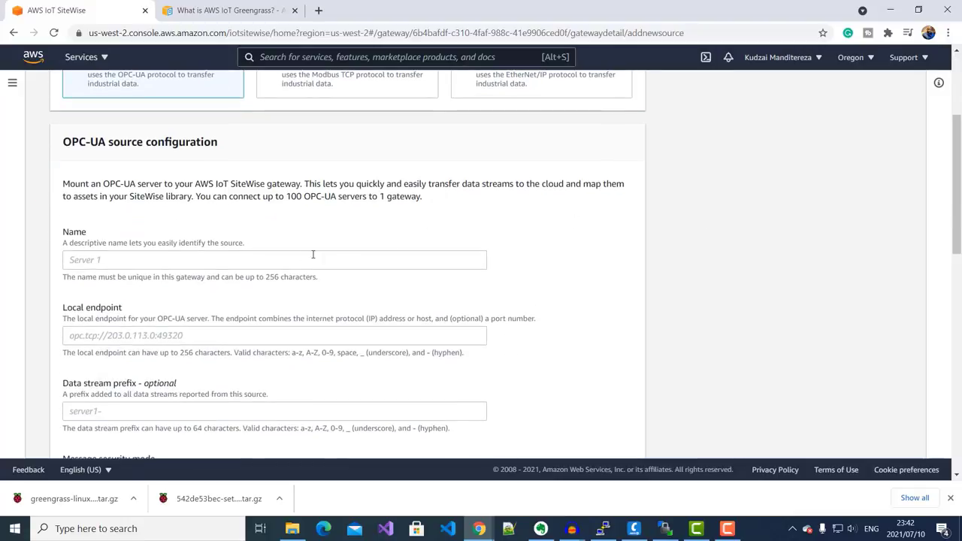
pyautogui.click(272, 257)
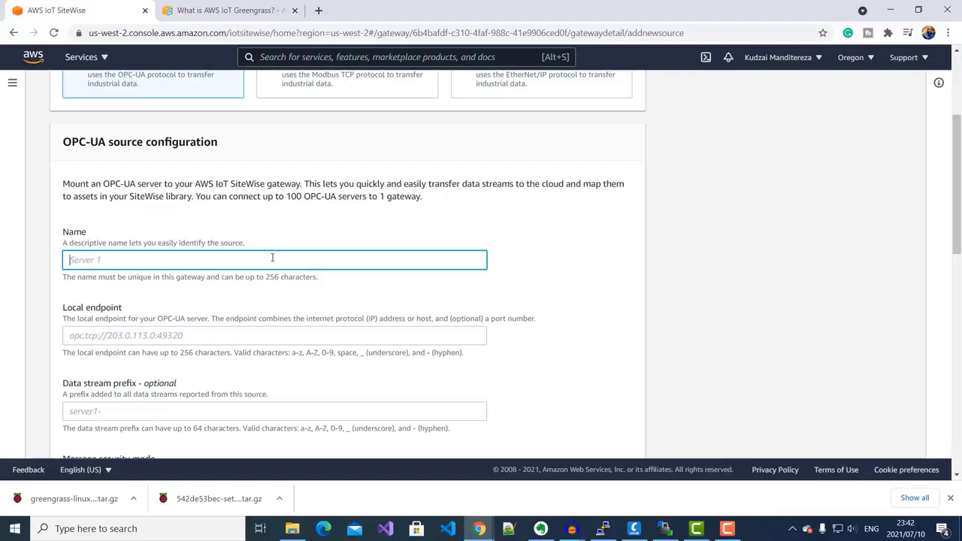
pyautogui.write('Demo Plant 1 OPC Ua Server')
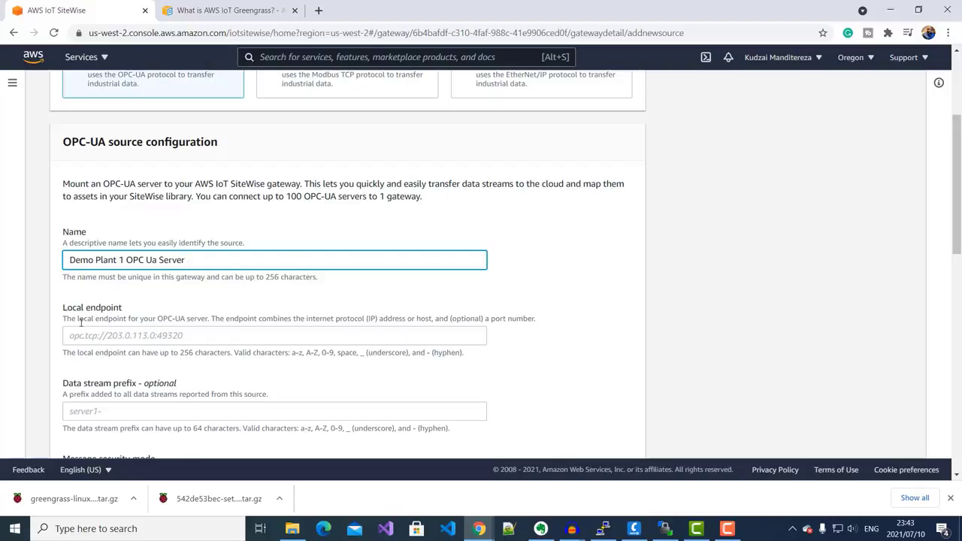
pyautogui.click(159, 334)
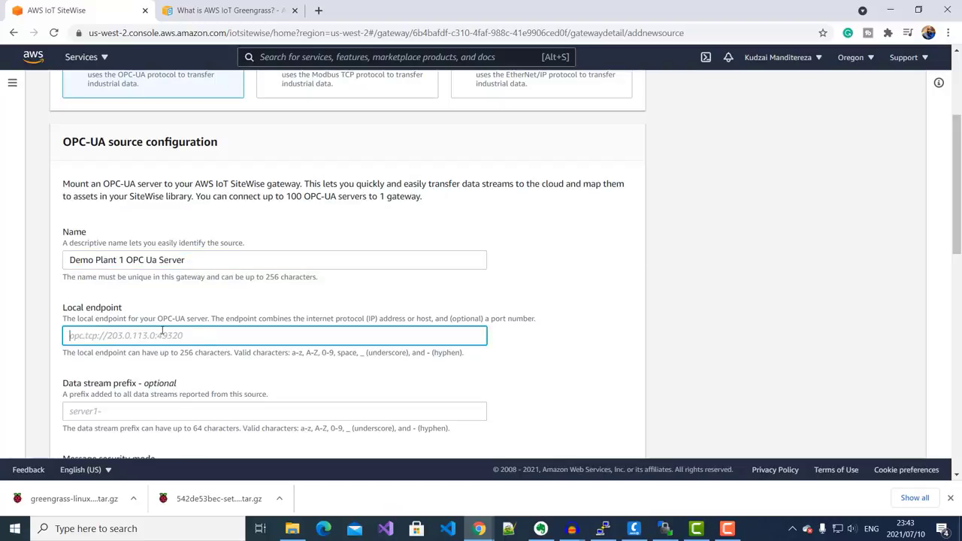
pyautogui.write('opc.tcp://192.168.0.169:54845')
# - Keep the source's message security and authentication at None, and set the first OPC-UA node ID to /Tank 1
pyautogui.scroll(-3, 675, 270)
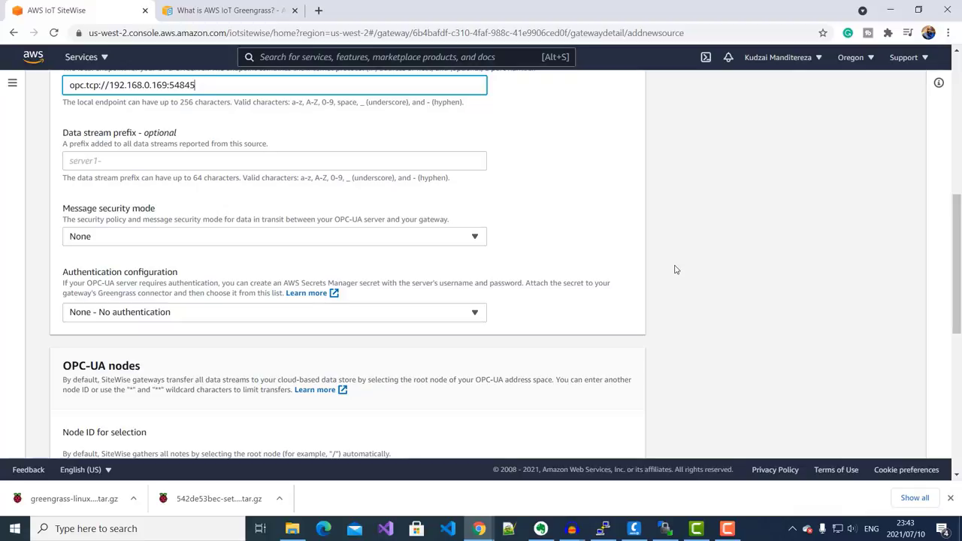
pyautogui.scroll(-2, 675, 269)
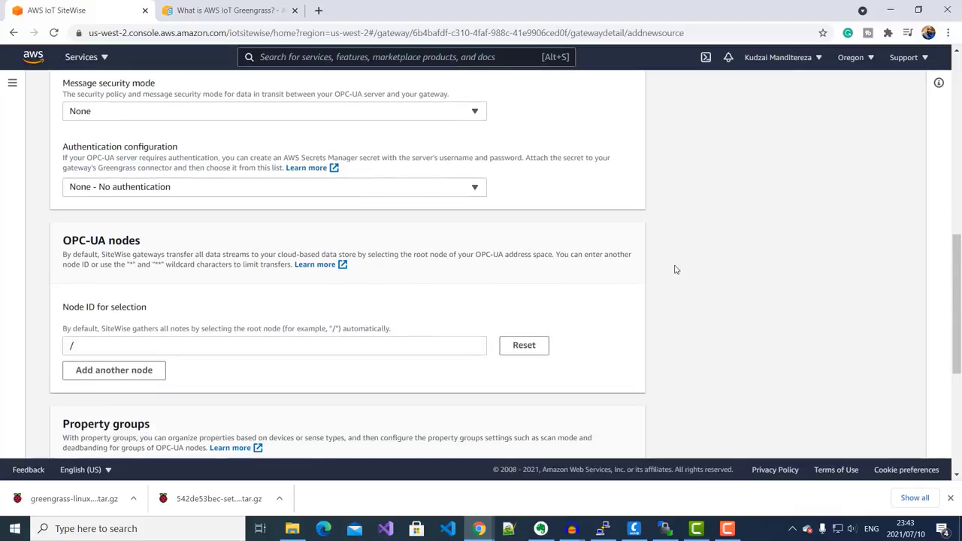
pyautogui.scroll(-1, 675, 269)
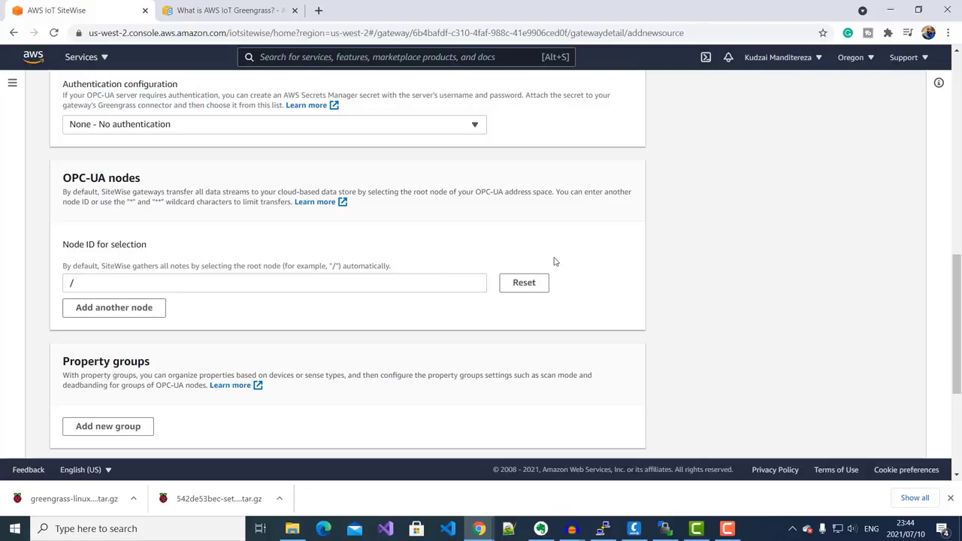
pyautogui.click(228, 277)
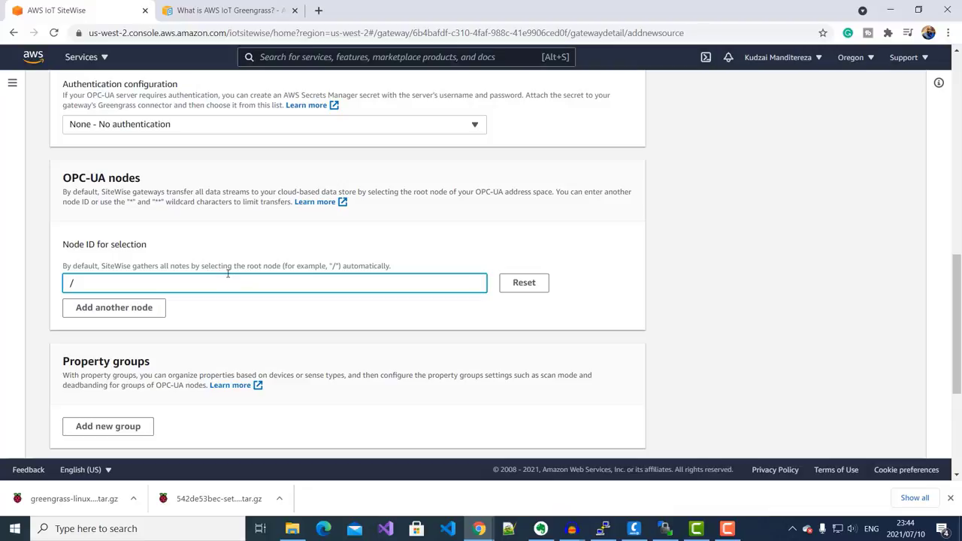
pyautogui.write('tank 1')
pyautogui.press('Left')
pyautogui.press('Left')
pyautogui.press('Left')
pyautogui.press('Left')
pyautogui.press('Left')
pyautogui.press('Left')
pyautogui.press('Delete')
pyautogui.write('T')
# - Add a second OPC-UA node ID, /Tank 2, and add the source with AWS IoT SiteWise as its destination
pyautogui.click(118, 309)
pyautogui.click(118, 318)
pyautogui.write('/Tank 2')
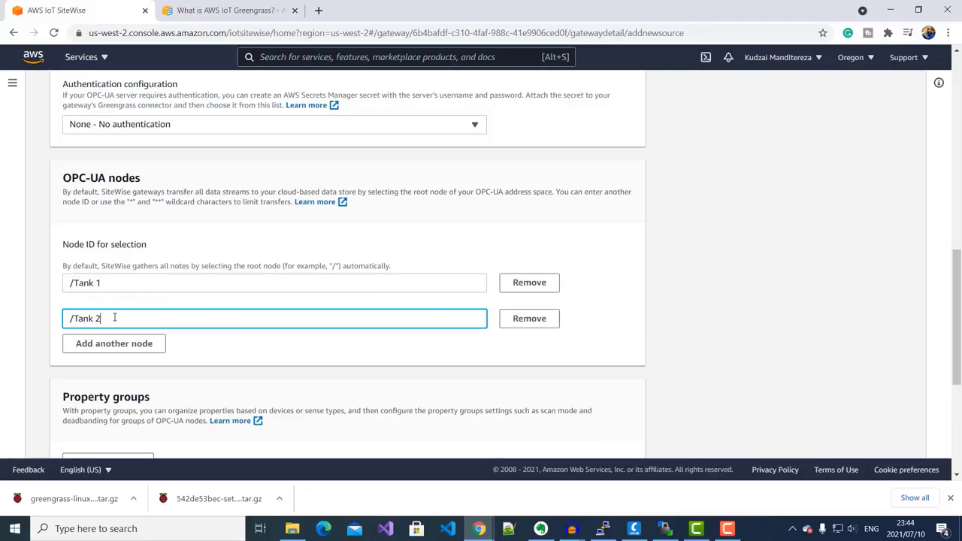
pyautogui.scroll(-4, 722, 306)
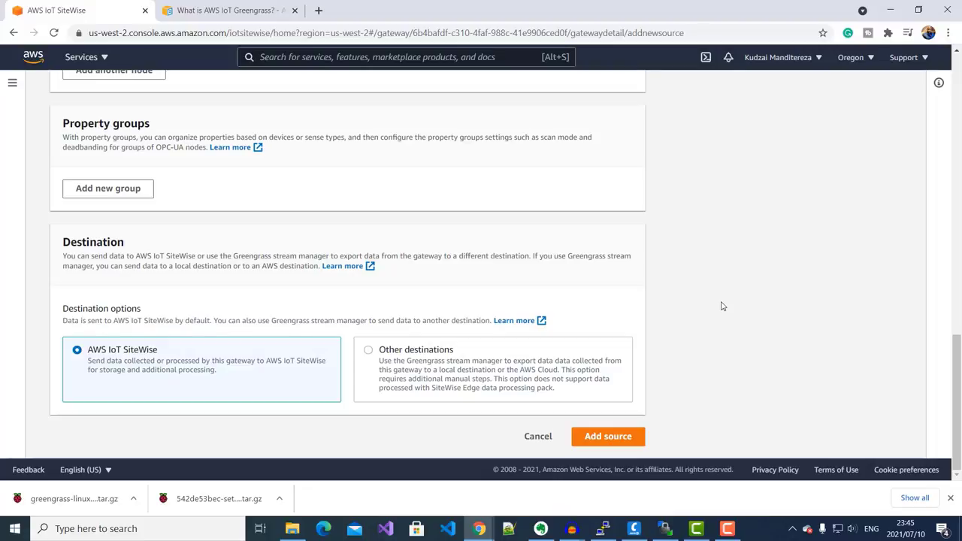
pyautogui.click(606, 437)
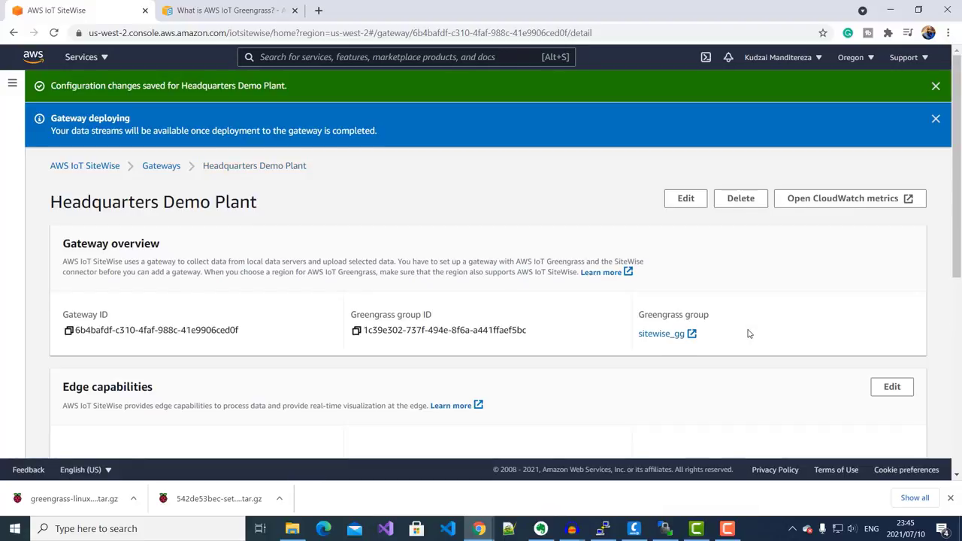
pyautogui.scroll(-2, 748, 333)
pyautogui.scroll(-2, 748, 333)
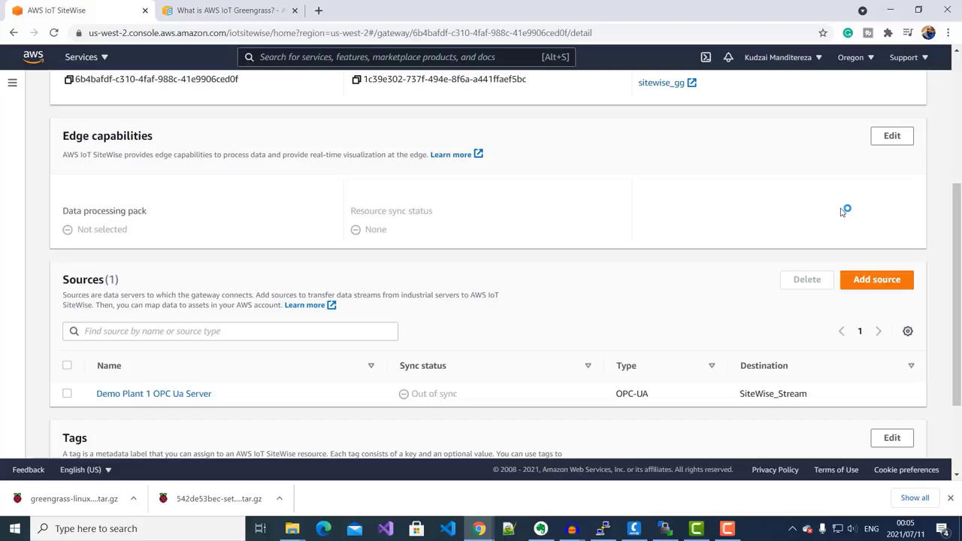
# - Open the SiteWise assets and expand Demo Plant 1 with its Tank 1 and Tank 2 branches
pyautogui.click(11, 82)
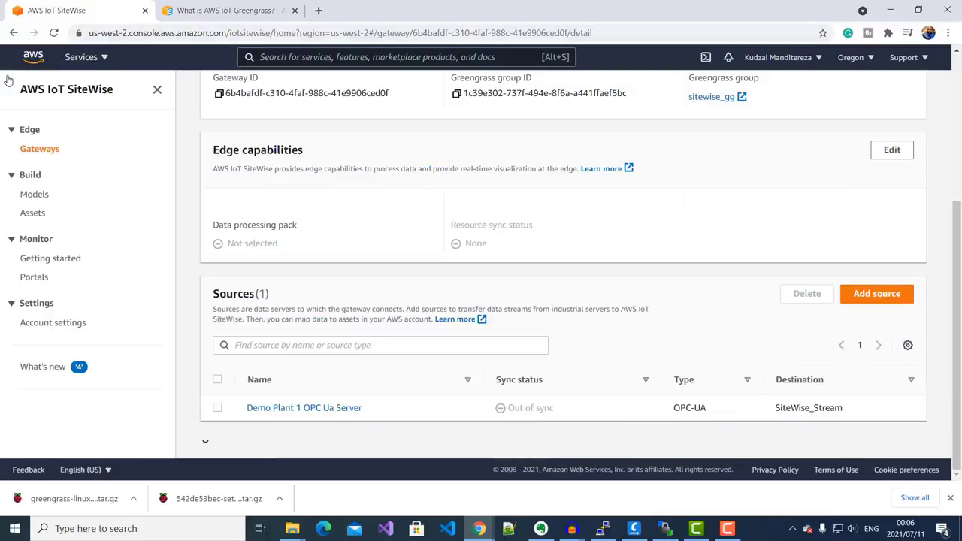
pyautogui.click(37, 214)
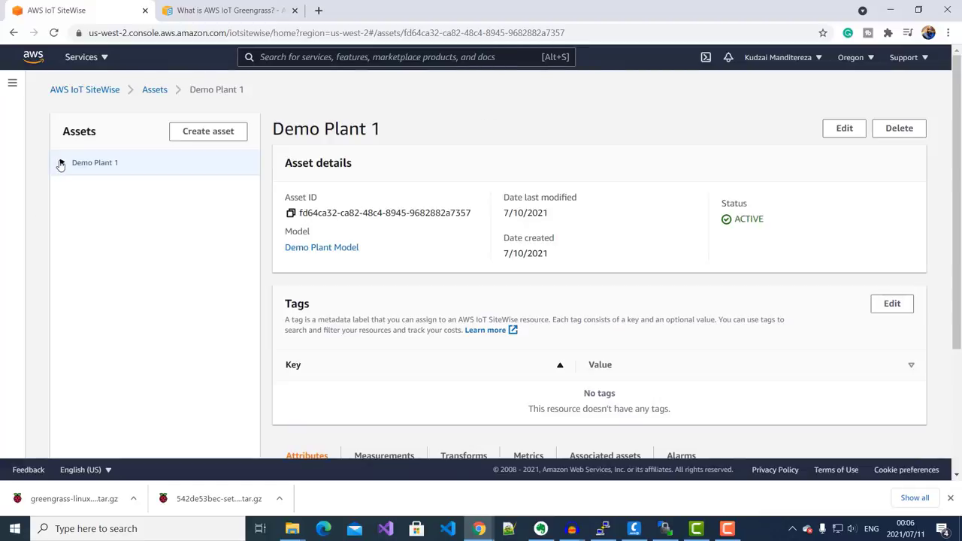
pyautogui.click(61, 164)
pyautogui.click(66, 188)
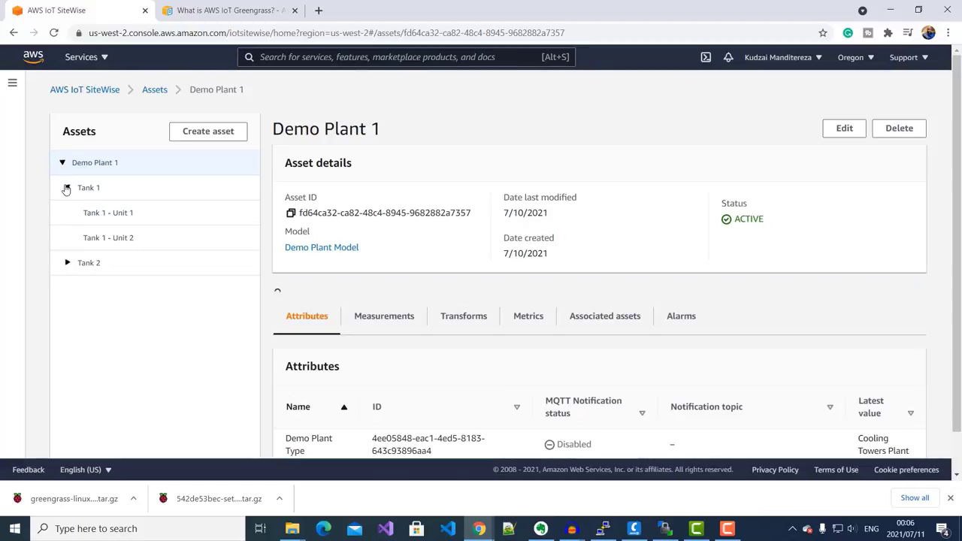
pyautogui.click(78, 271)
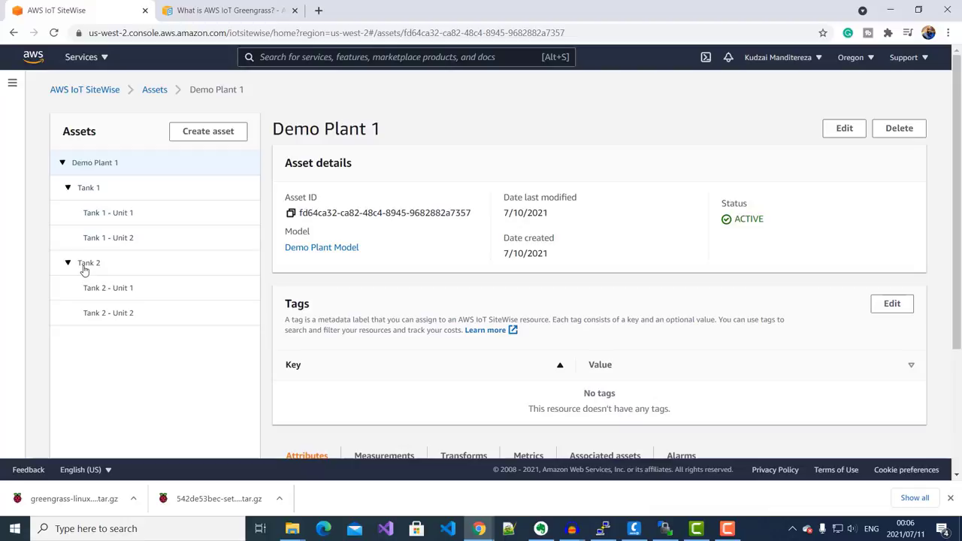
# - Set the Tank Level measurement alias of asset Tank 1 - Unit 1 to /Tank1/Tank 1 - Unit 1/Tank Level and save the asset
pyautogui.click(118, 213)
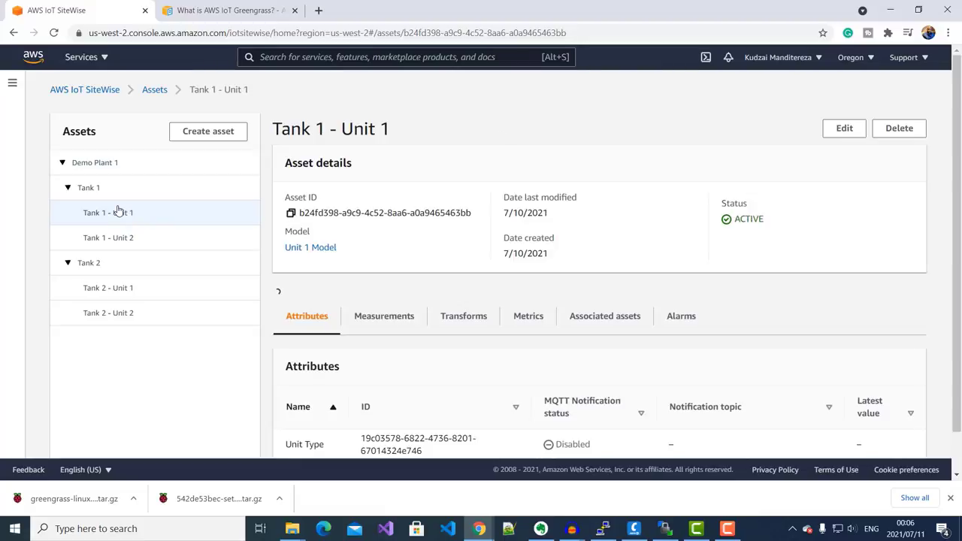
pyautogui.click(853, 128)
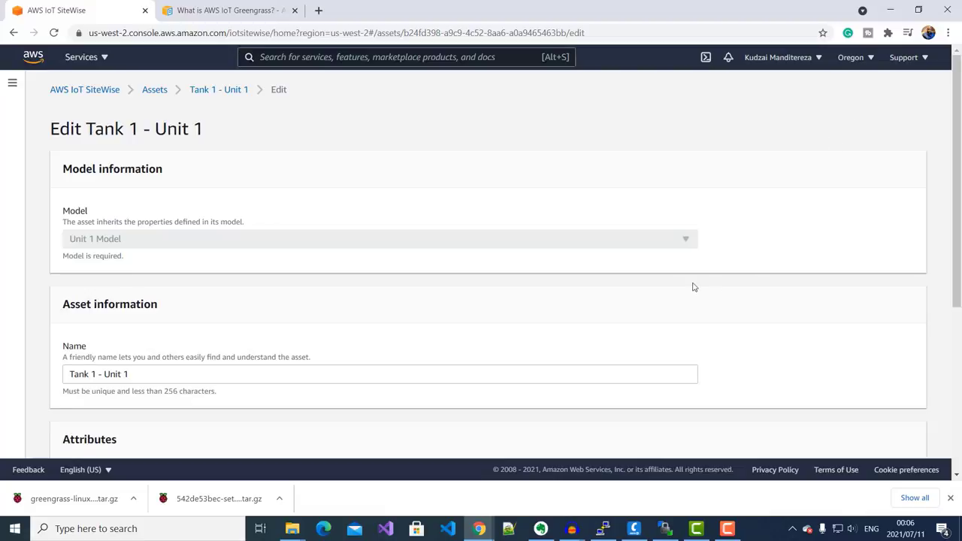
pyautogui.scroll(-4, 671, 280)
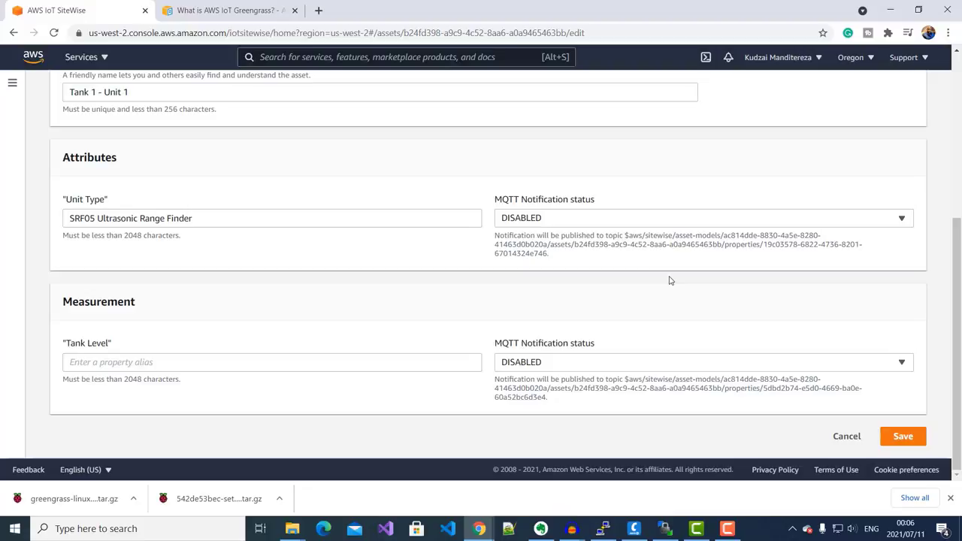
pyautogui.click(225, 362)
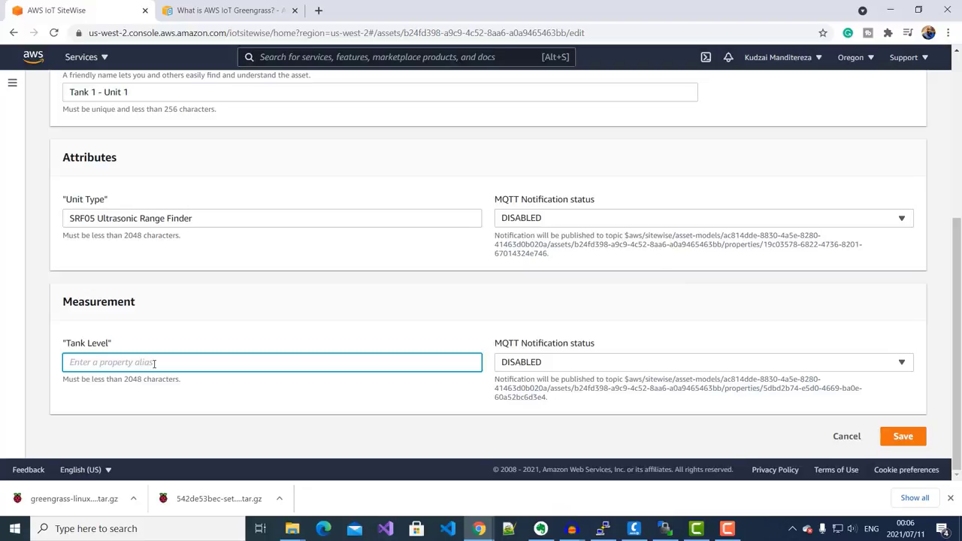
pyautogui.write('/Tank1/Tank 1 - Unit 1/Tank Level')
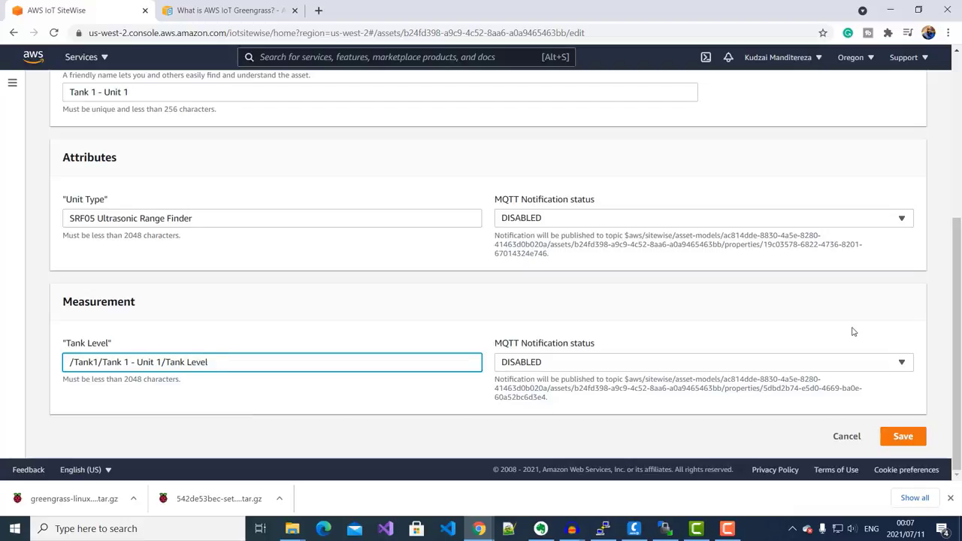
pyautogui.click(905, 439)
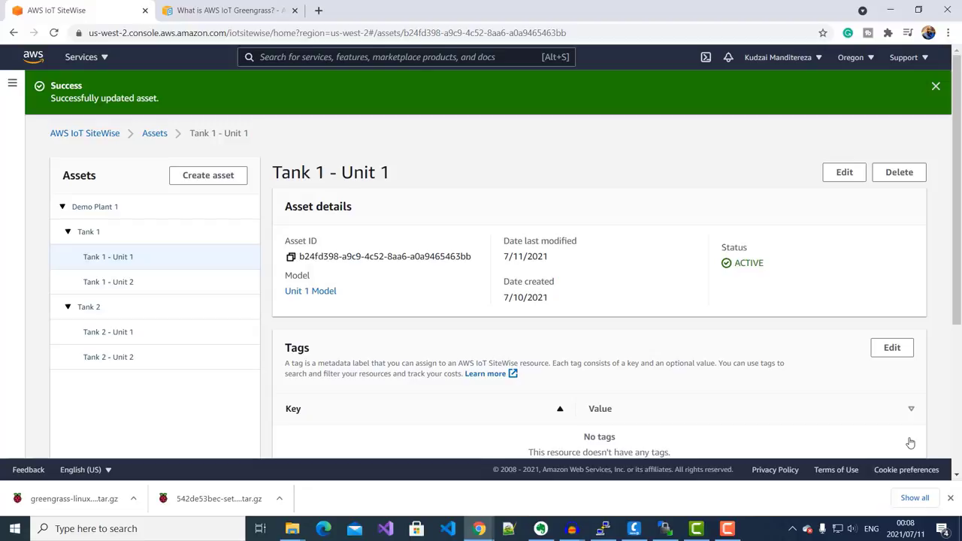
# - Alias Tank 1 - Unit 2's measurements as /Tank1/Tank 1 - Unit 2/Tank Temperature and /Tank1/Tank 1 - Unit 2/Tank Humidity, and save the asset
pyautogui.click(135, 281)
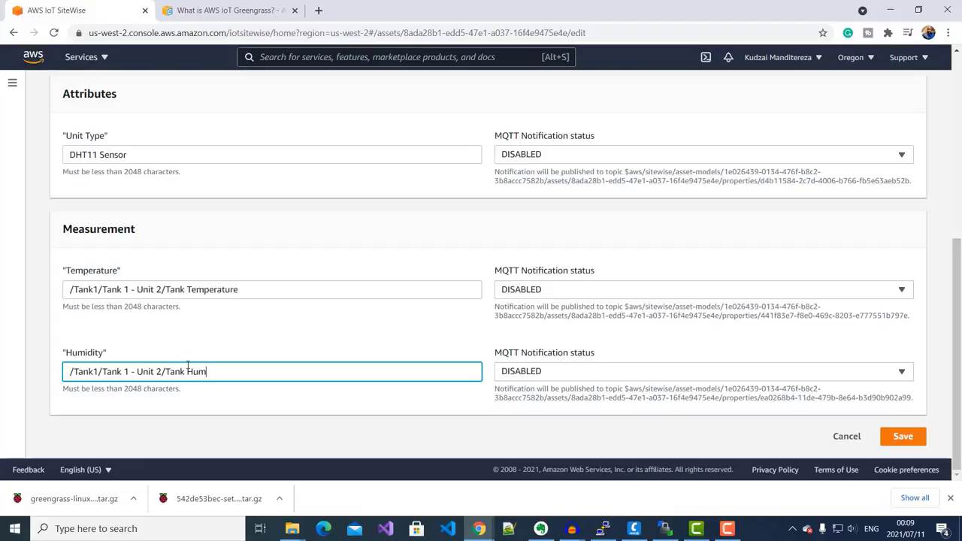
pyautogui.write('it 2/Tank Humidity')
pyautogui.click(901, 436)
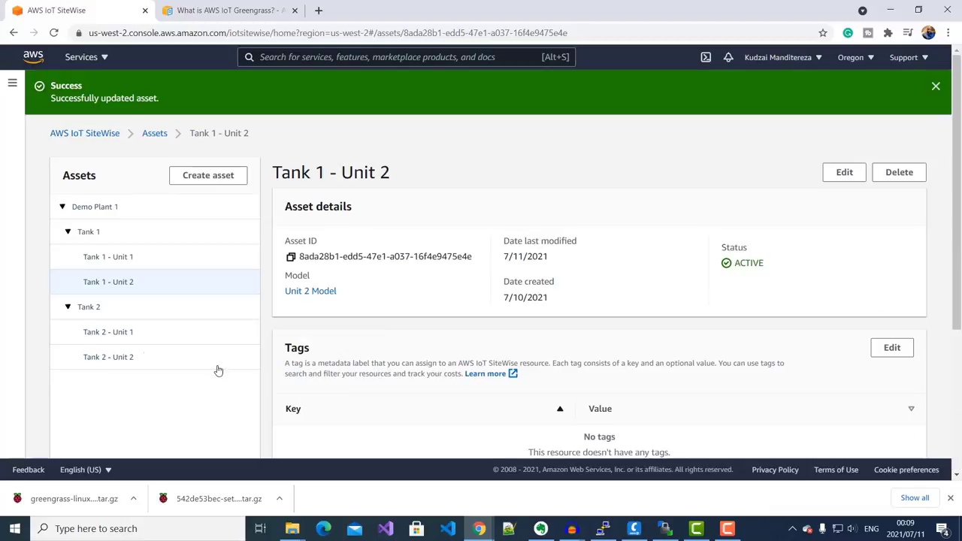
# - Set the Tank Level measurement alias of asset Tank 2 - Unit 1 to /Tank2/Tank 2 - Unit 1/Tank Level and save the asset
pyautogui.click(110, 332)
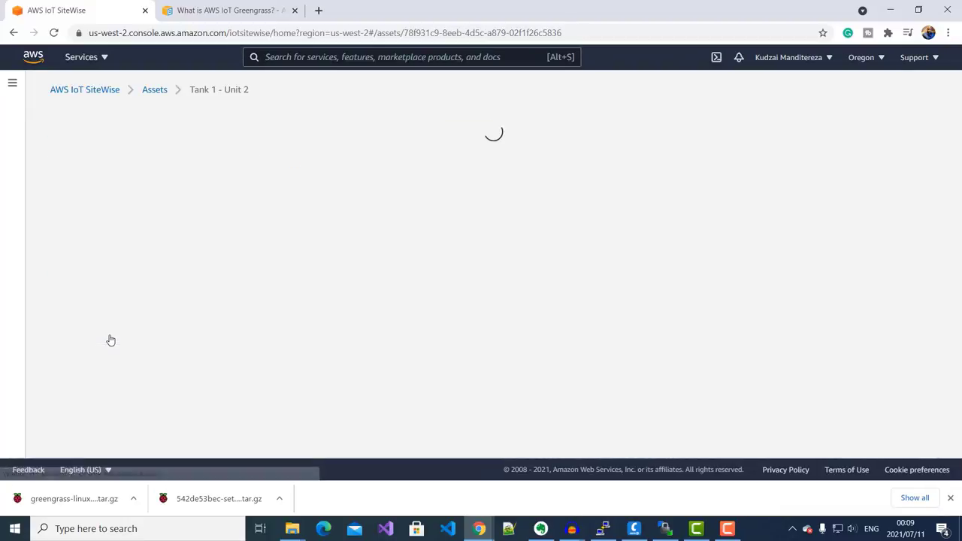
pyautogui.click(838, 130)
pyautogui.scroll(-5, 481, 263)
pyautogui.click(128, 373)
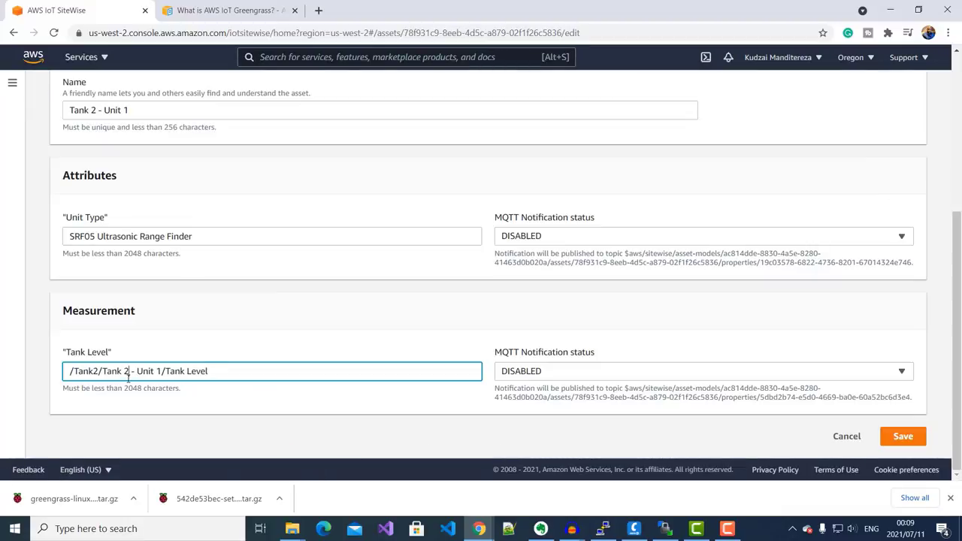
pyautogui.click(903, 436)
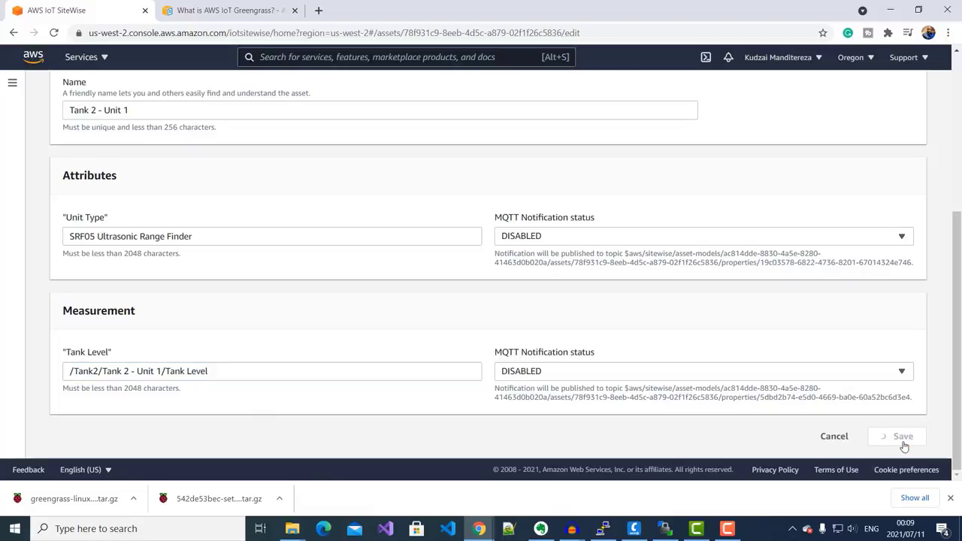
# - Alias Tank 2 - Unit 2's measurements as /Tank2/Tank 2 - Unit 2/Tank Temperature and /Tank2/Tank 2 - Unit 2/Tank Humidity, and save the asset
pyautogui.click(151, 362)
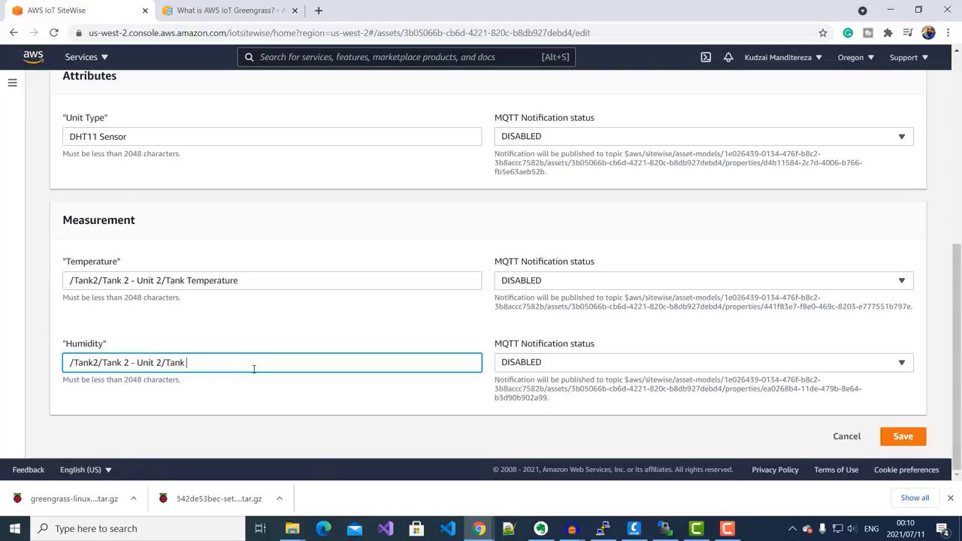
pyautogui.write('Humidity')
pyautogui.click(913, 441)
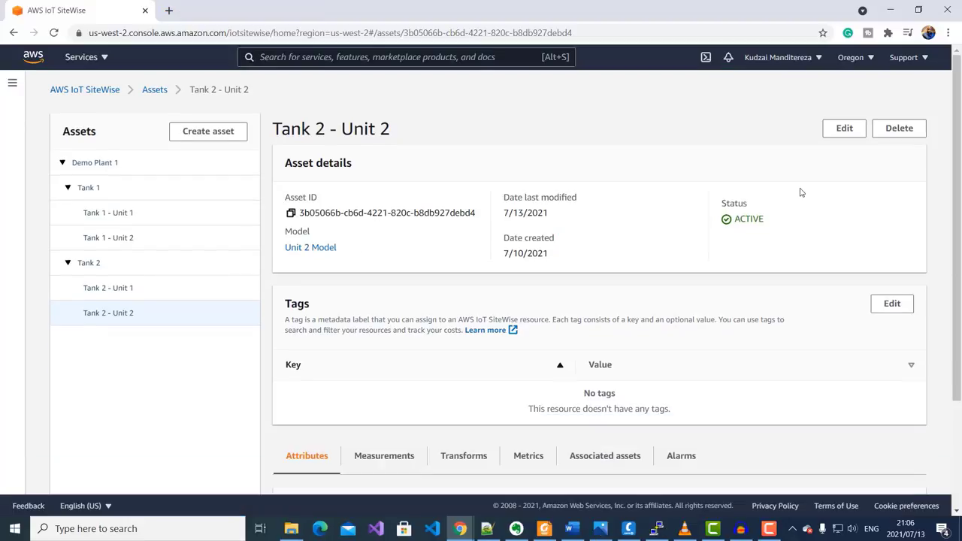
# - Review the Temperature and Humidity aliases in Tank 2 - Unit 2's edit form and return to the asset's details without saving
pyautogui.click(843, 128)
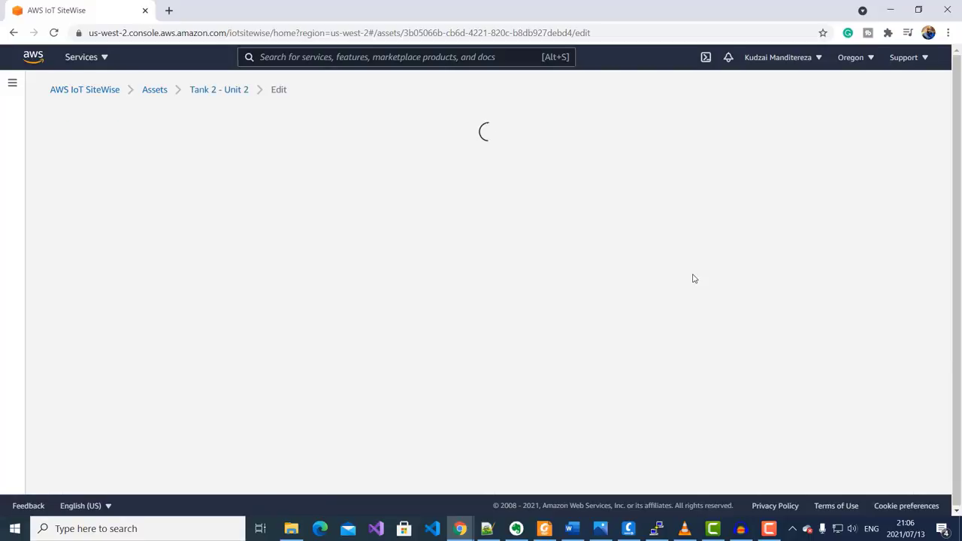
pyautogui.scroll(-3, 693, 279)
pyautogui.scroll(-2, 676, 280)
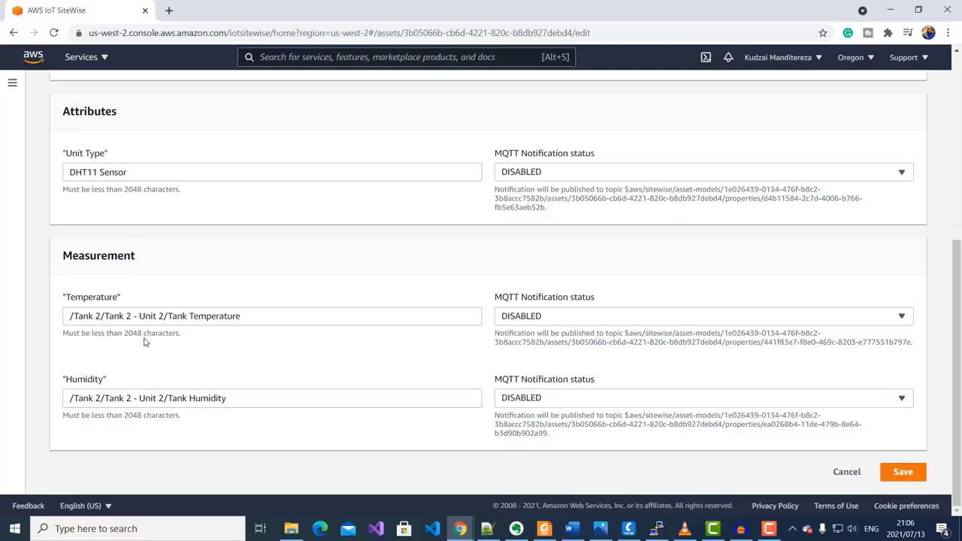
pyautogui.scroll(5, 344, 333)
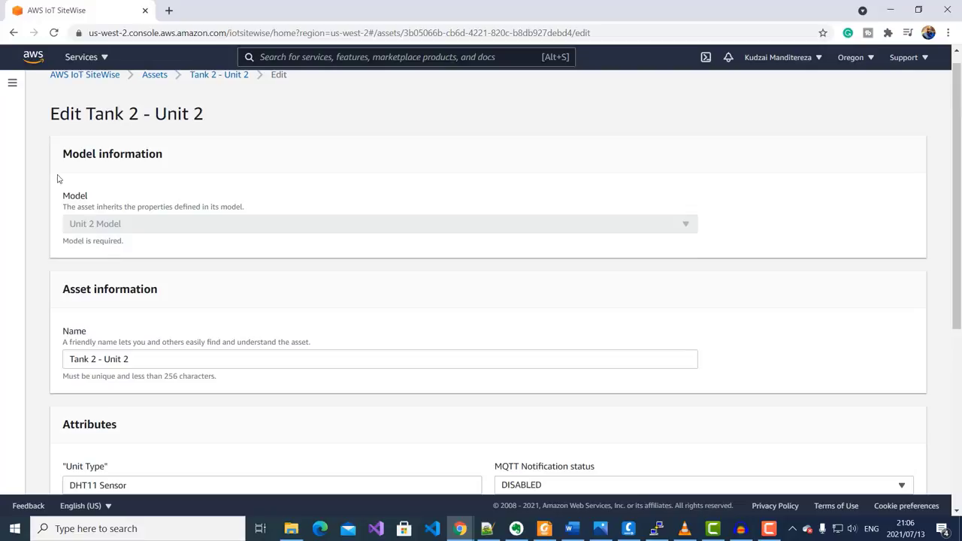
pyautogui.click(222, 77)
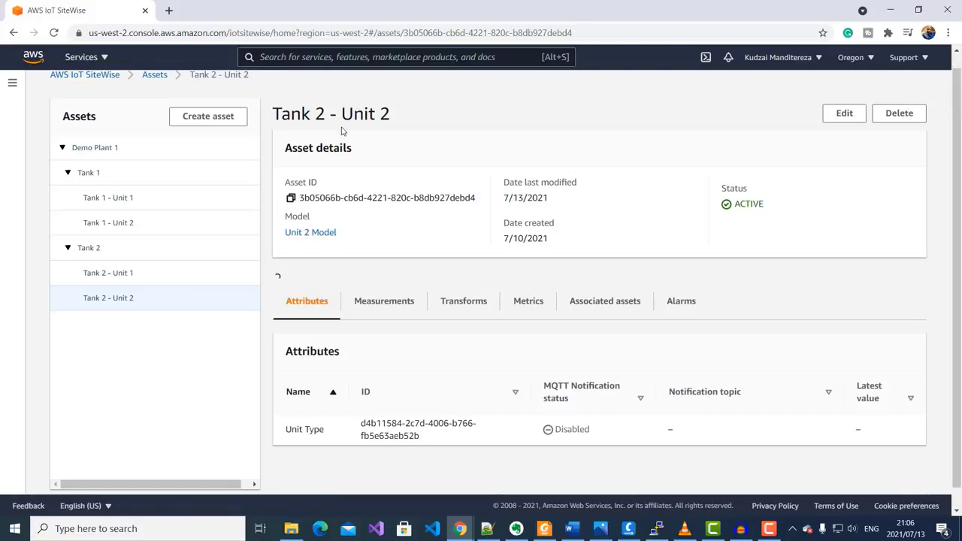
# - Check the latest Humidity and Temperature measurement values of asset Tank 2 - Unit 2
pyautogui.scroll(-3, 608, 183)
pyautogui.click(384, 312)
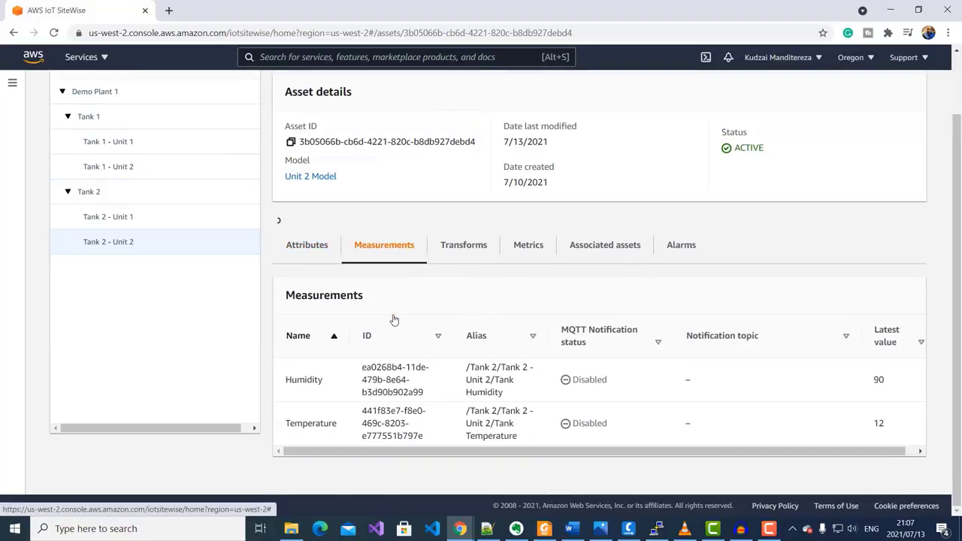
pyautogui.scroll(-1, 752, 361)
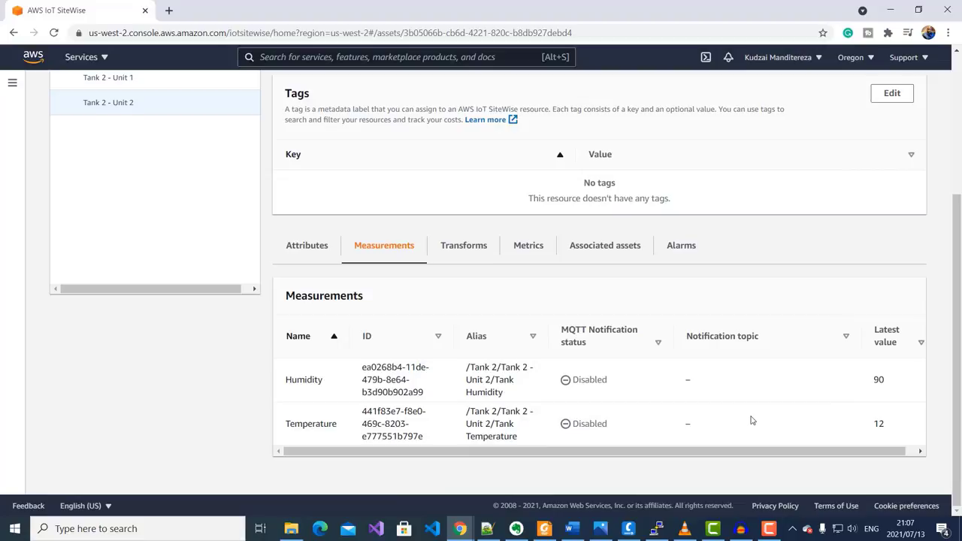
# - Check the latest Tank Level measurement value of asset Tank 2 - Unit 1
pyautogui.scroll(3, 130, 238)
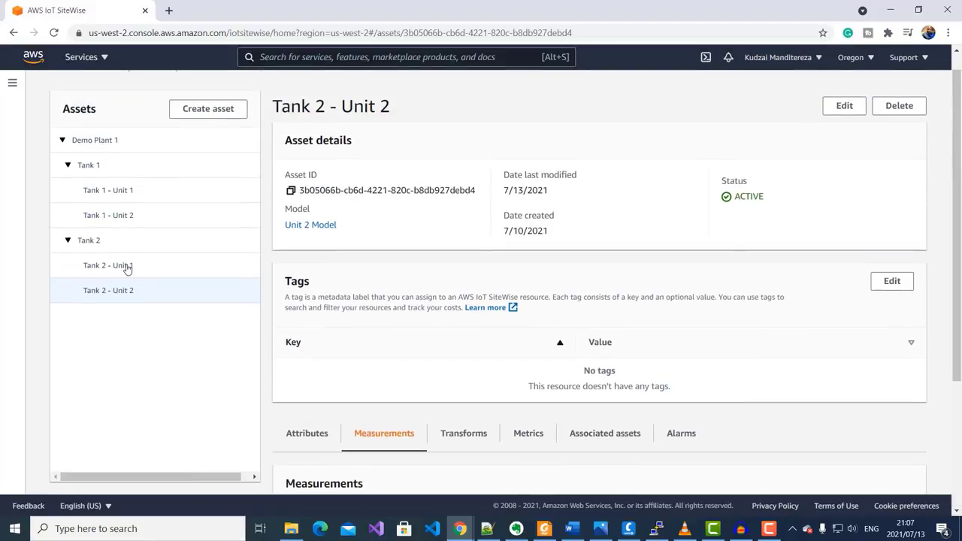
pyautogui.click(127, 269)
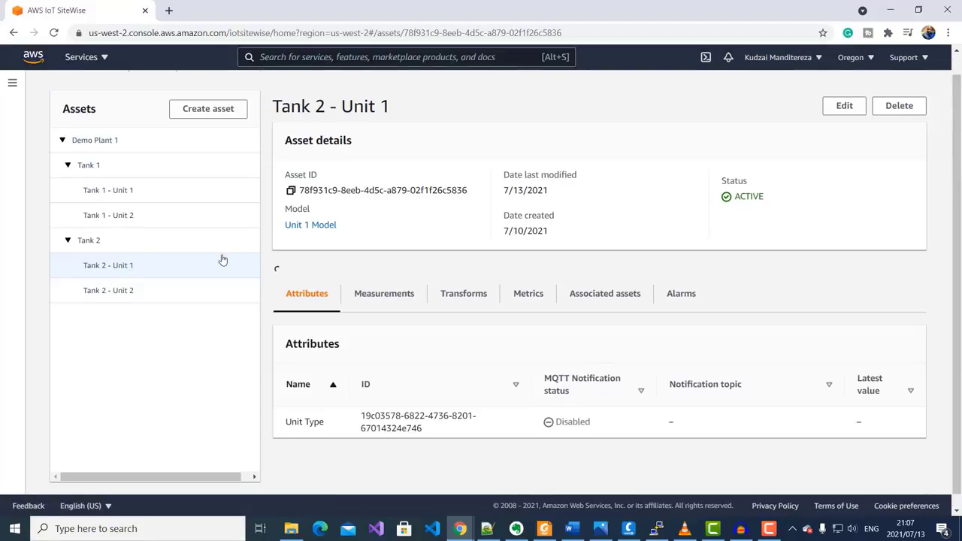
pyautogui.scroll(-2, 459, 273)
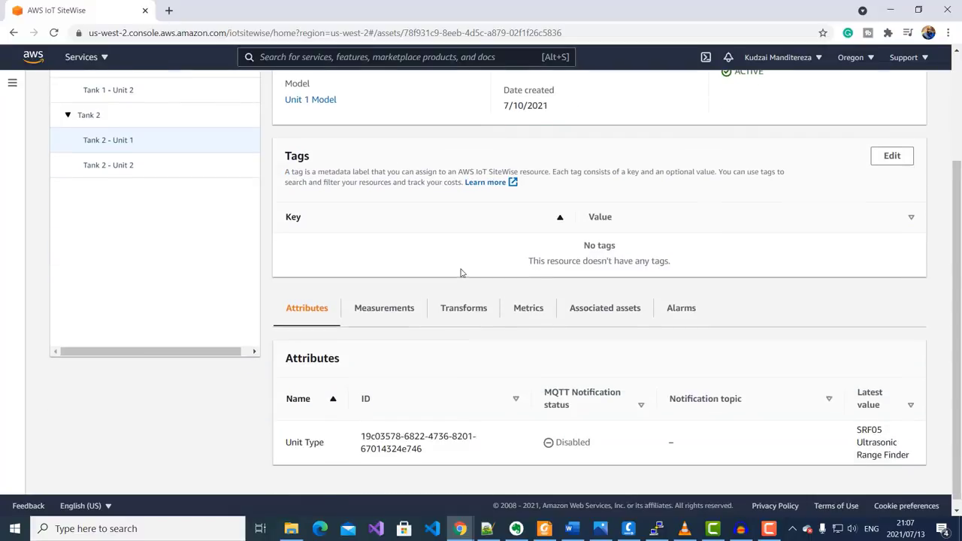
pyautogui.click(389, 308)
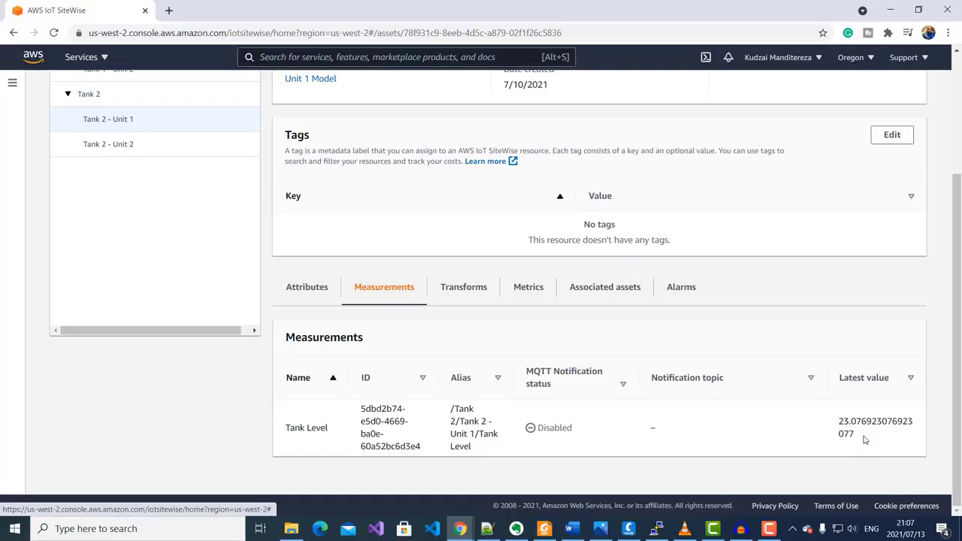
# - Check the latest Humidity and Temperature measurement values of asset Tank 1 - Unit 2
pyautogui.scroll(3, 148, 263)
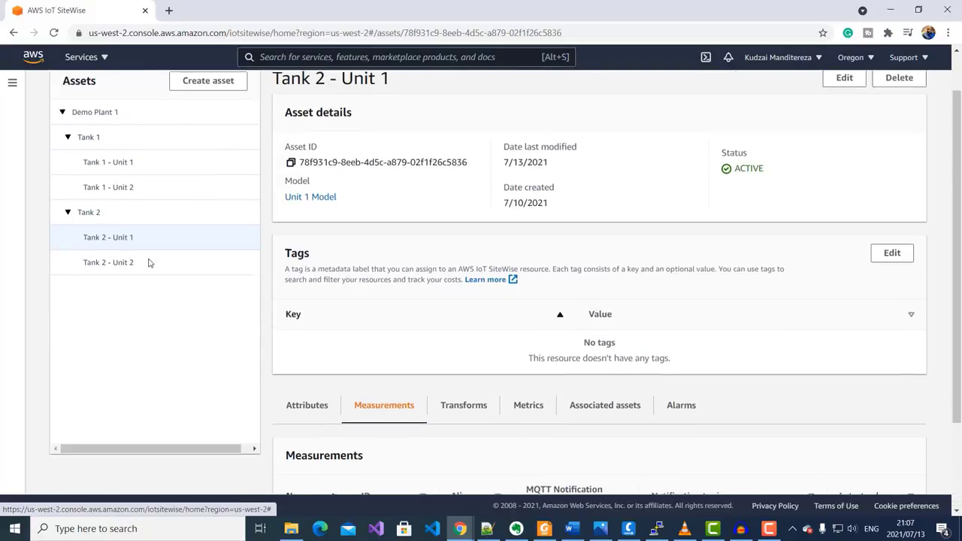
pyautogui.click(131, 240)
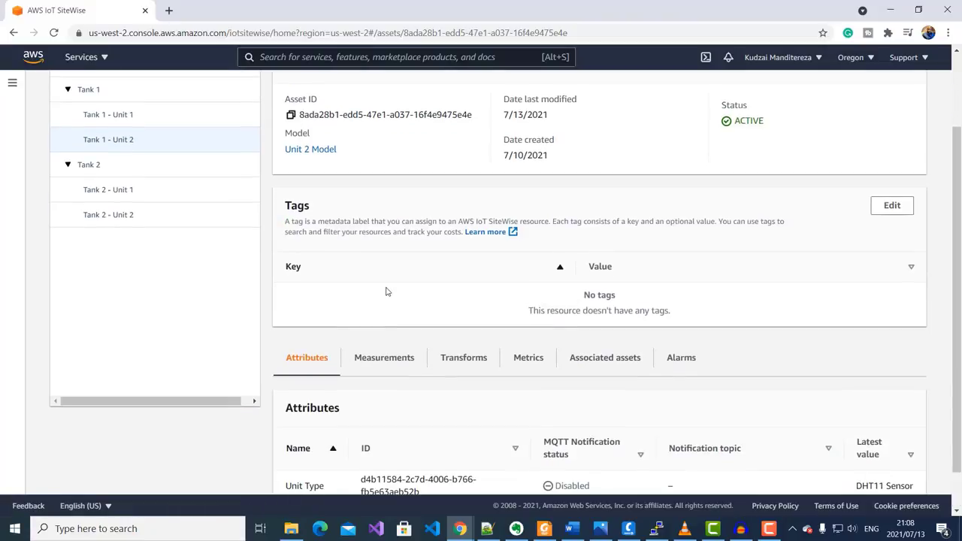
pyautogui.click(378, 357)
pyautogui.scroll(-2, 403, 329)
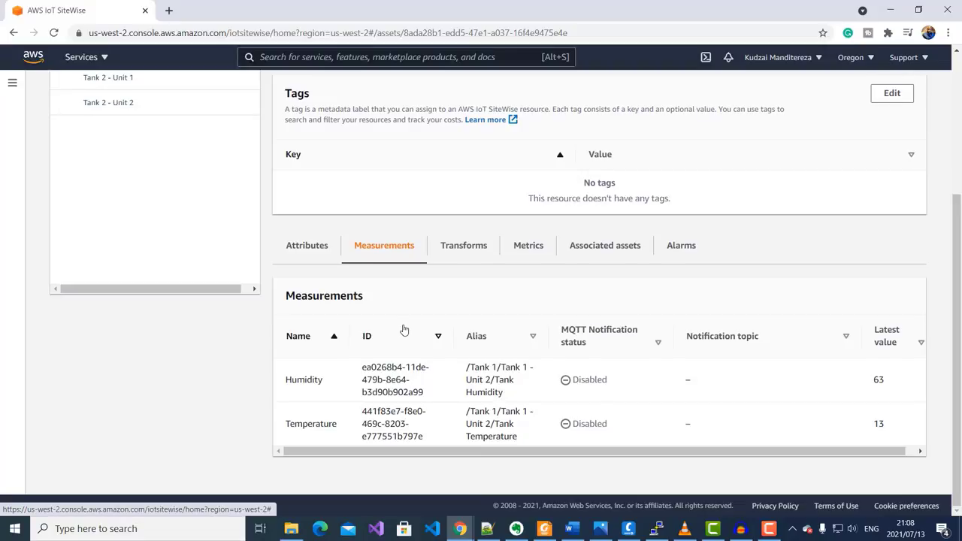
# - Check the latest Tank Level measurement value of asset Tank 1 - Unit 1
pyautogui.scroll(3, 403, 329)
pyautogui.click(134, 219)
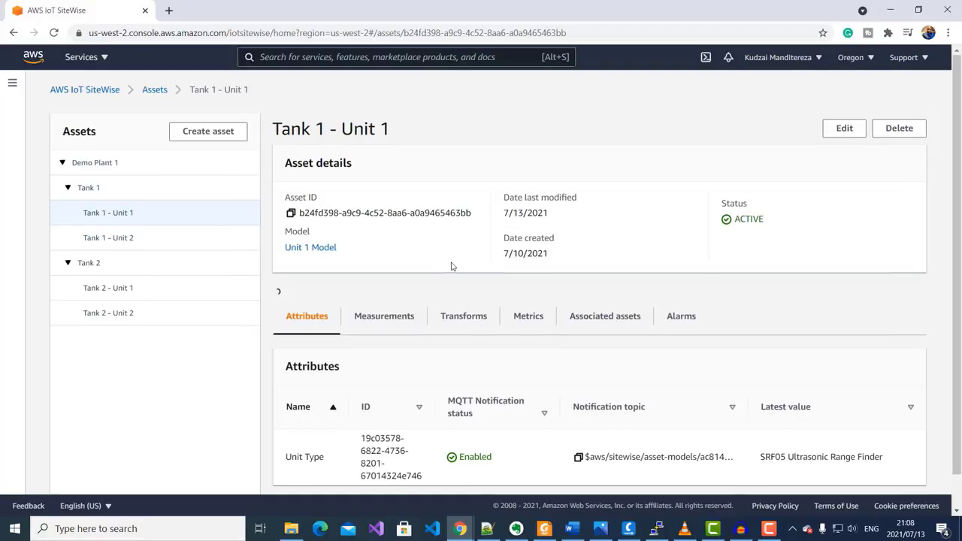
pyautogui.scroll(-2, 451, 266)
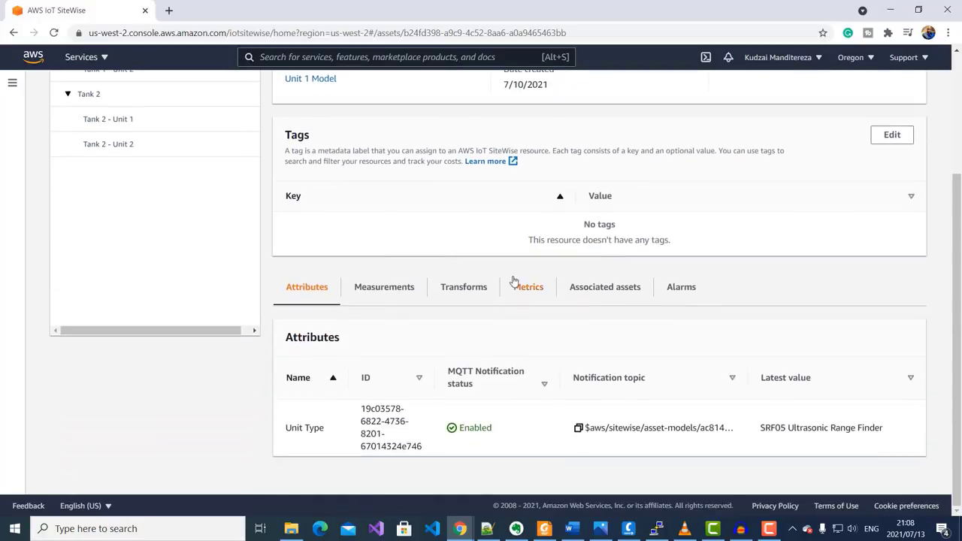
pyautogui.click(384, 287)
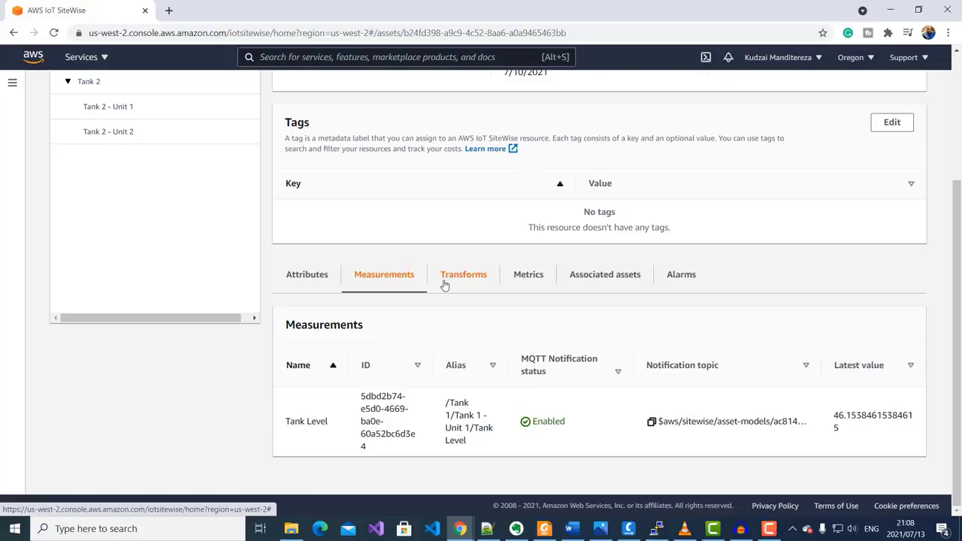
# - From the SiteWise home page, start creating a portal and review its branding, user authentication and support contact settings
pyautogui.scroll(3, 444, 285)
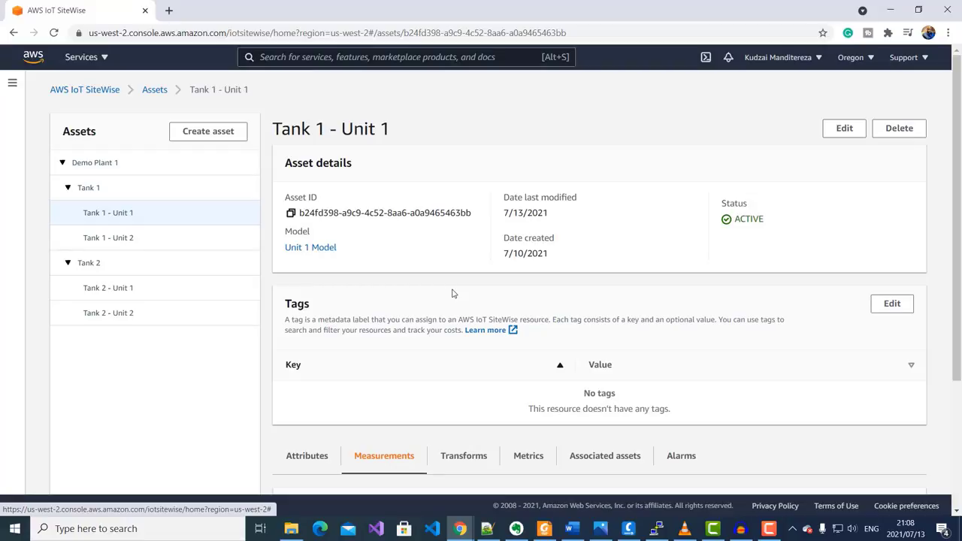
pyautogui.click(84, 96)
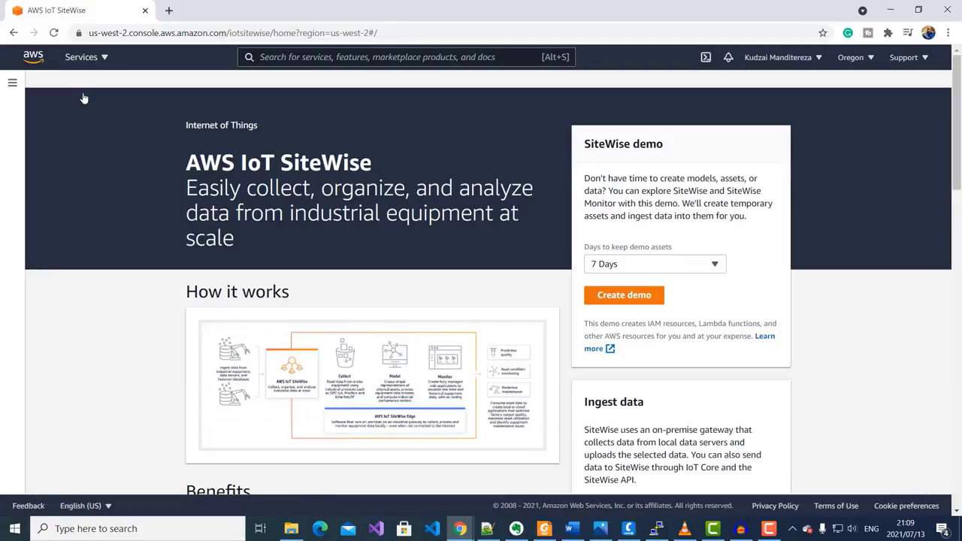
pyautogui.scroll(-5, 492, 220)
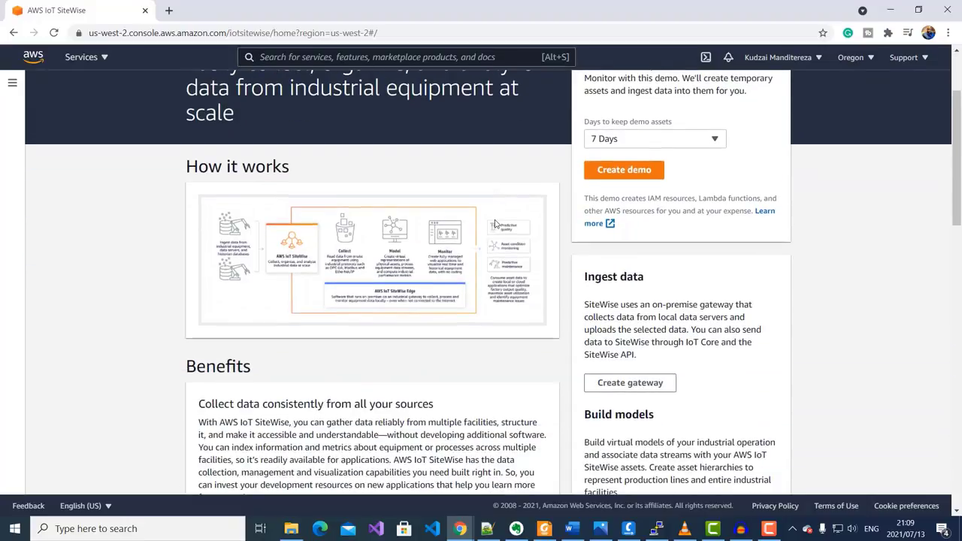
pyautogui.scroll(-1, 492, 220)
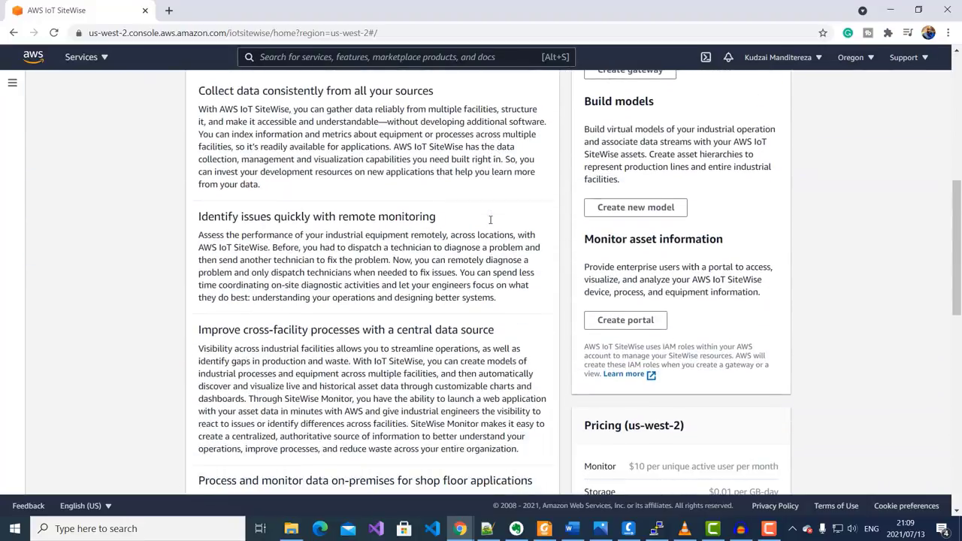
pyautogui.click(638, 325)
pyautogui.scroll(-1, 637, 325)
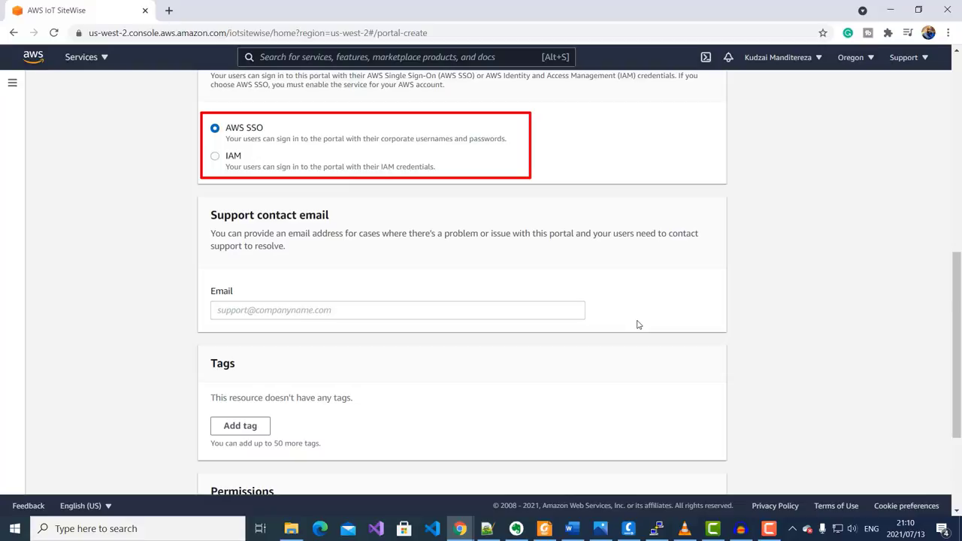
pyautogui.scroll(4, 637, 324)
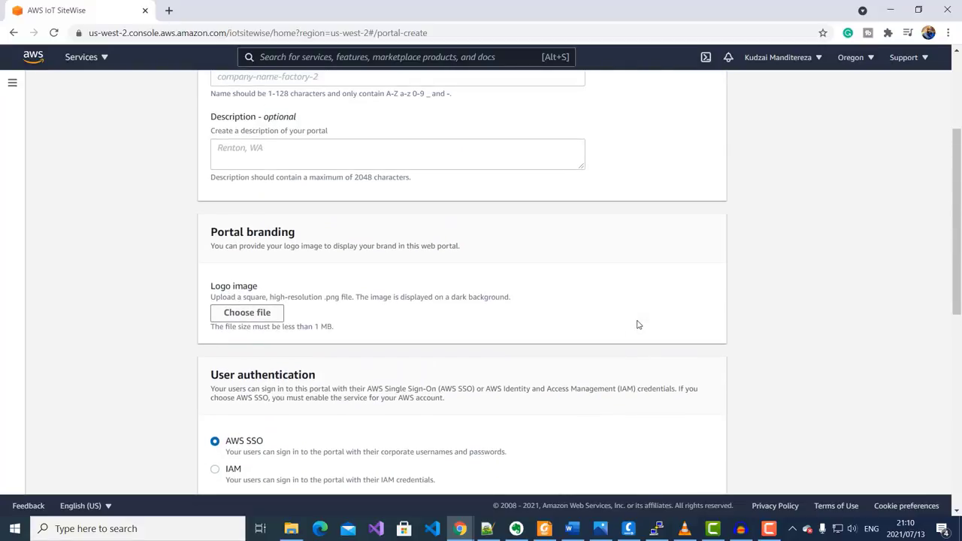
# - Name the new portal "SiteWise Demo Factory"
pyautogui.scroll(3, 637, 324)
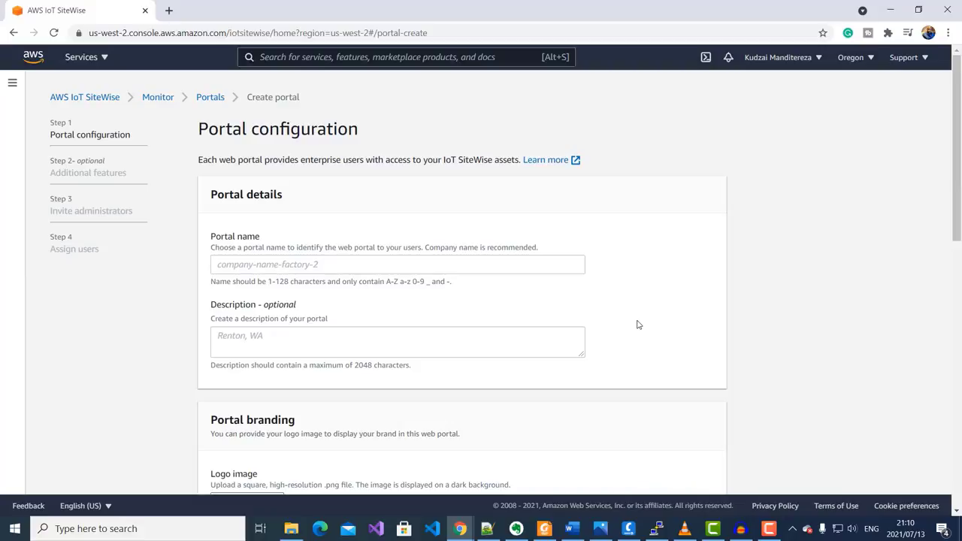
pyautogui.click(242, 264)
pyautogui.press('Down')
pyautogui.press('Return')
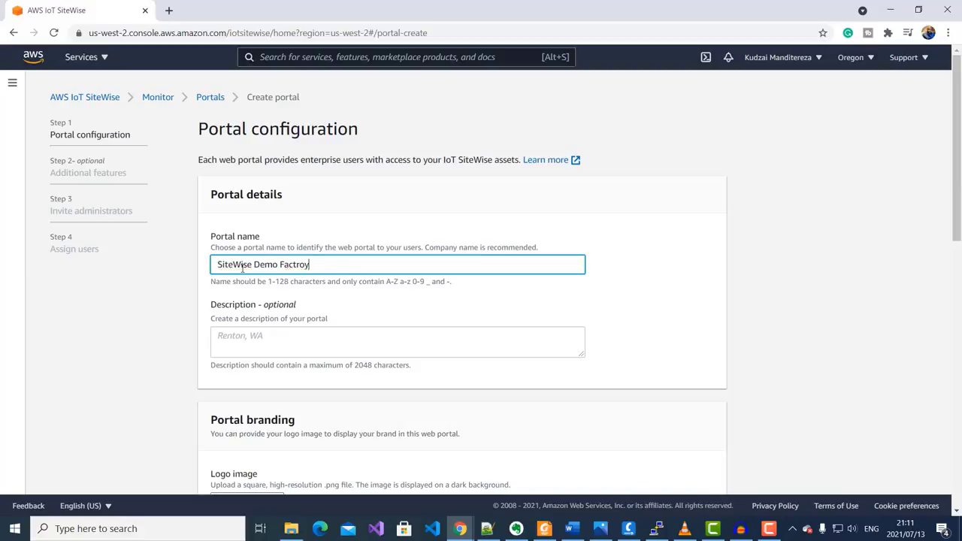
pyautogui.press('BackSpace')
pyautogui.press('BackSpace')
pyautogui.press('BackSpace')
pyautogui.write('ory')
# - Enter the support contact email, keep AWS SSO authentication and a new service role, and proceed to the additional features
pyautogui.scroll(-3, 468, 290)
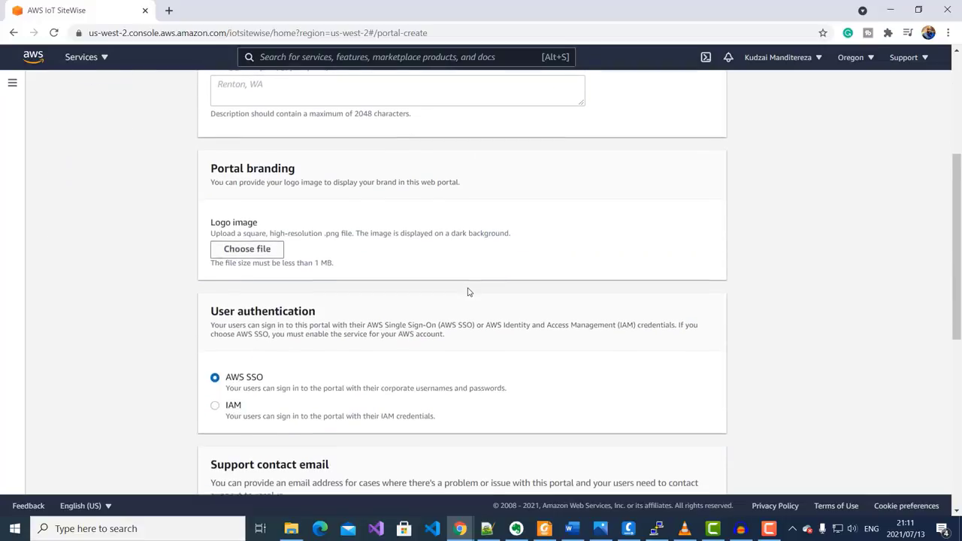
pyautogui.scroll(-2, 468, 292)
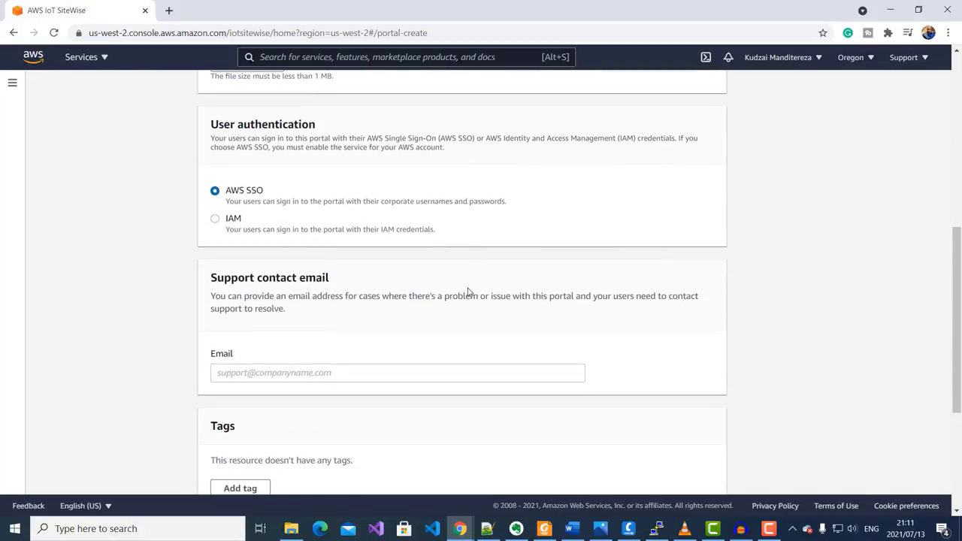
pyautogui.scroll(-2, 467, 292)
pyautogui.scroll(-1, 468, 291)
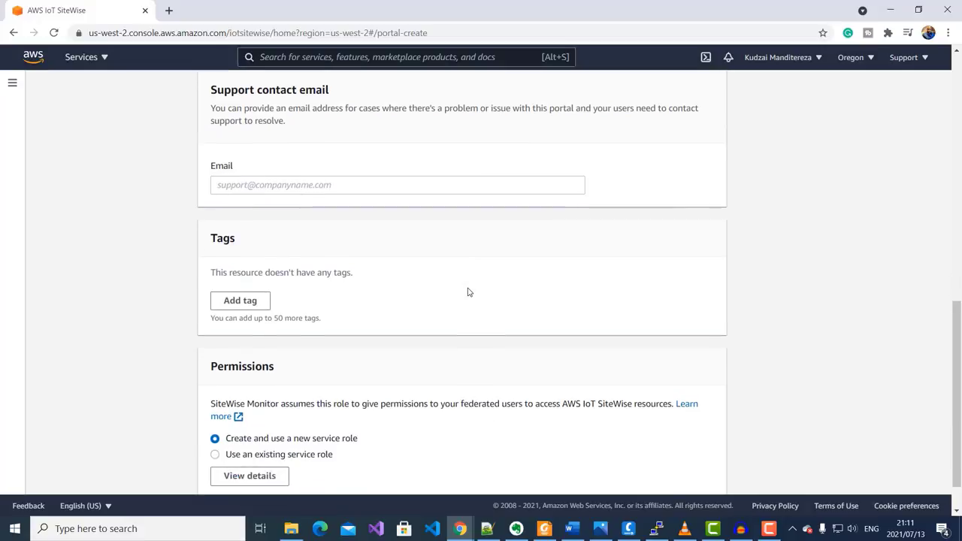
pyautogui.scroll(1, 470, 290)
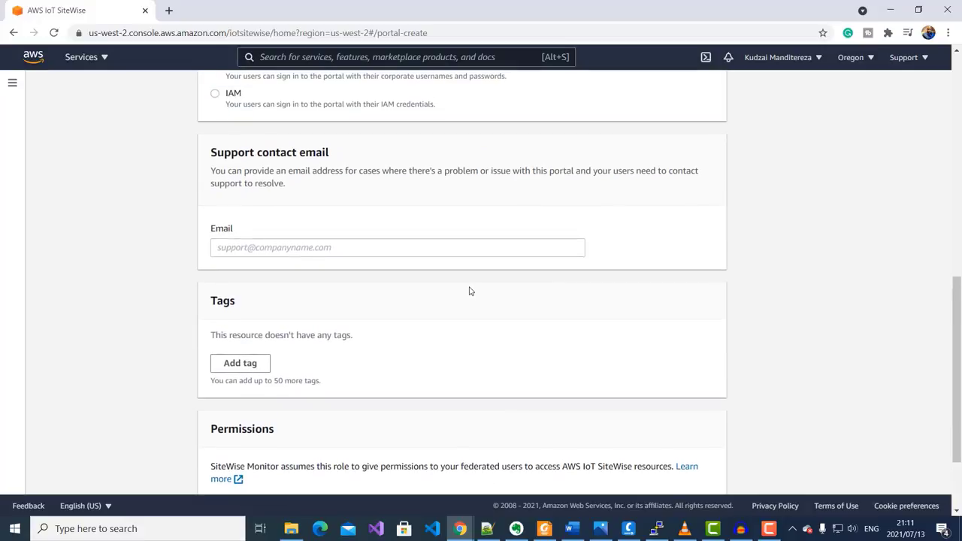
pyautogui.click(238, 254)
pyautogui.write('ka')
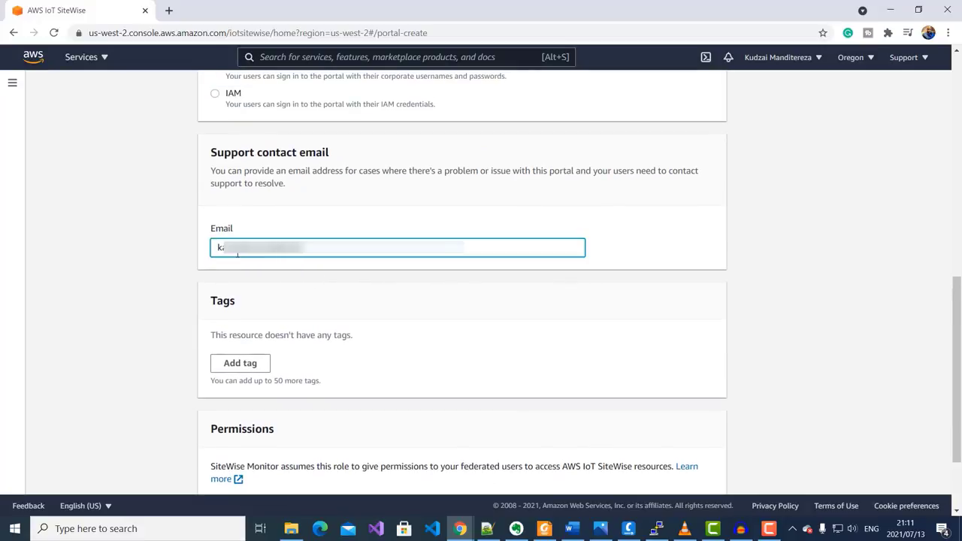
pyautogui.scroll(-2, 500, 307)
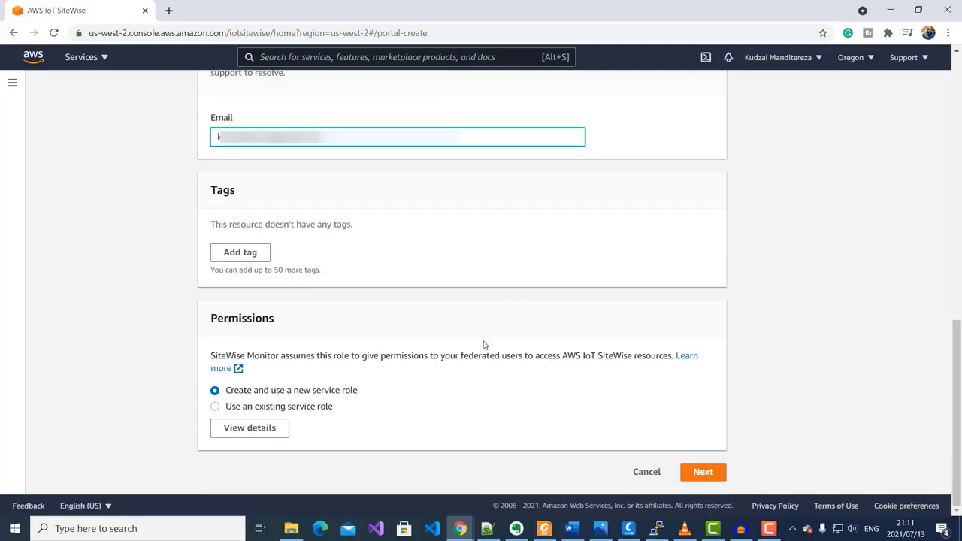
pyautogui.click(707, 474)
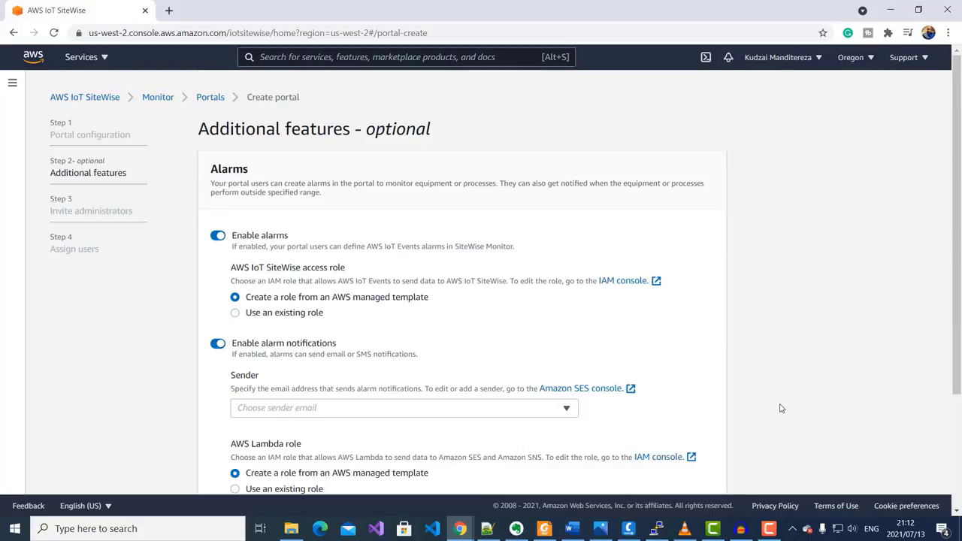
# - Disable alarms for the portal and create it
pyautogui.click(217, 236)
pyautogui.scroll(-2, 580, 326)
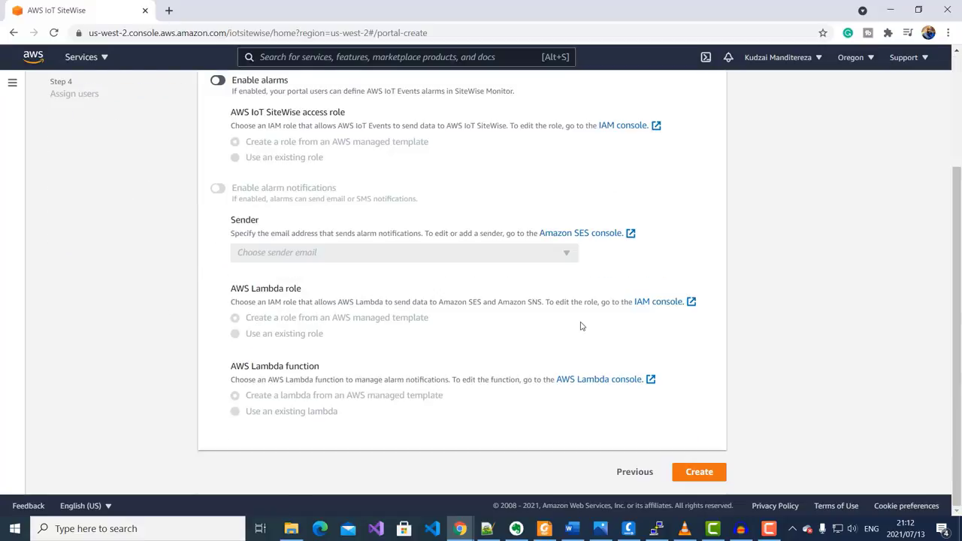
pyautogui.click(692, 478)
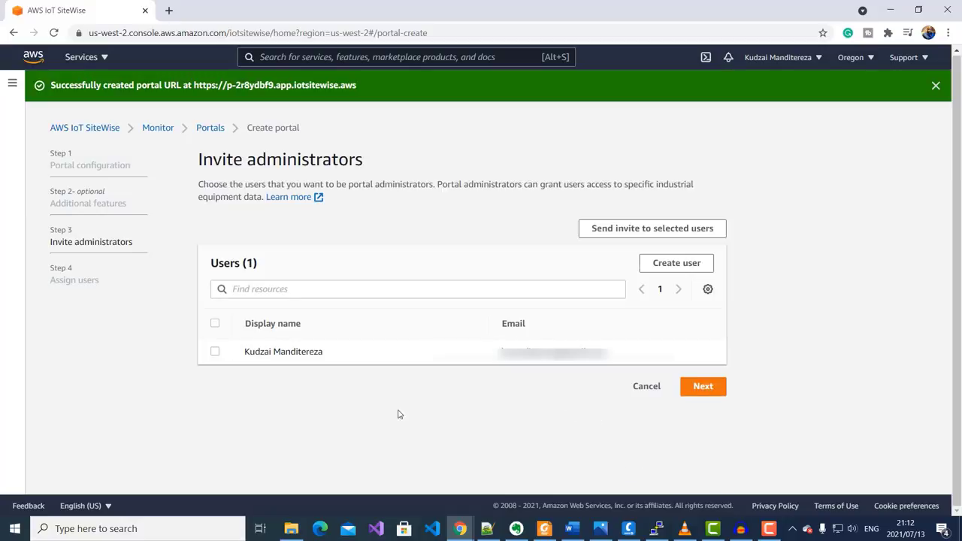
# - Select the listed user as portal administrator and assign the same user to the portal
pyautogui.click(215, 353)
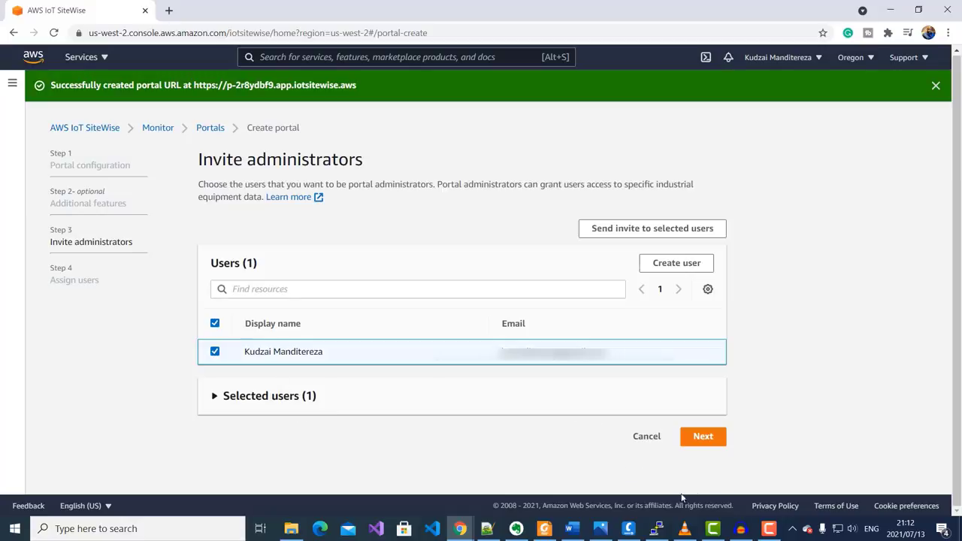
pyautogui.click(706, 436)
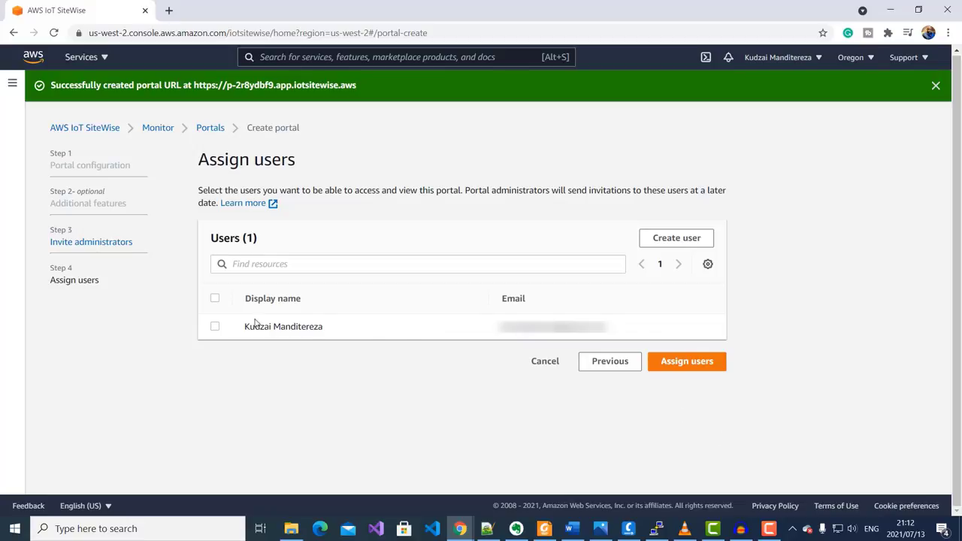
pyautogui.click(218, 328)
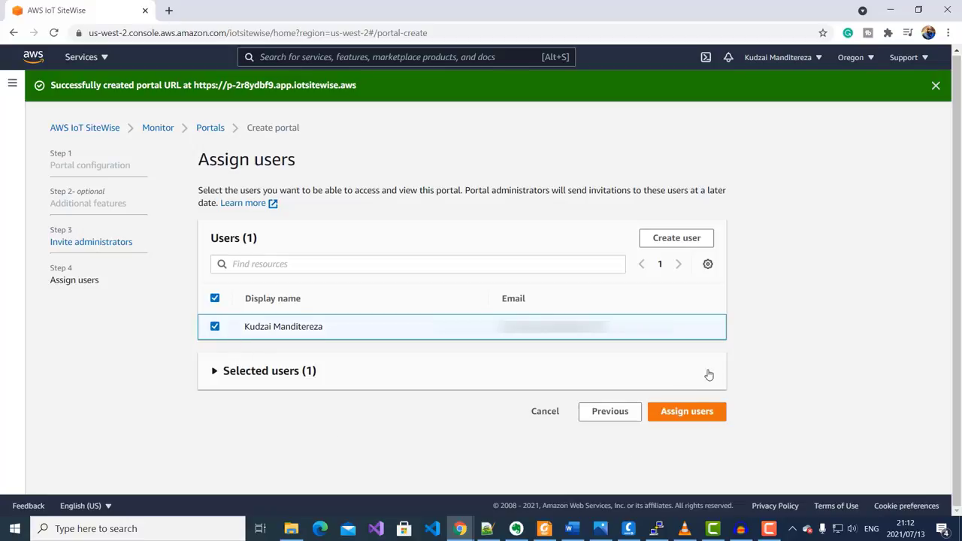
pyautogui.click(697, 415)
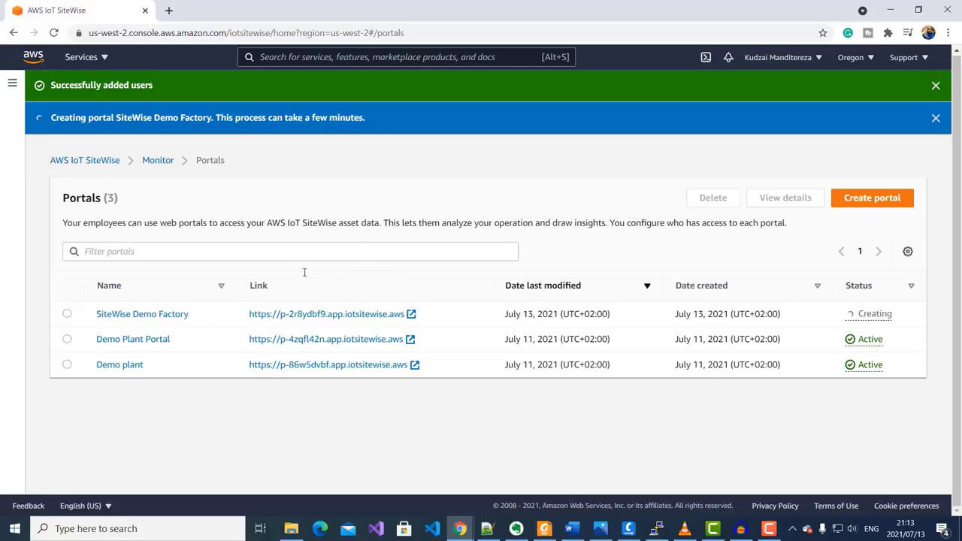
# - Open the SiteWise Demo Factory portal, sign in with the account username and dismiss the Getting started window
pyautogui.click(389, 314)
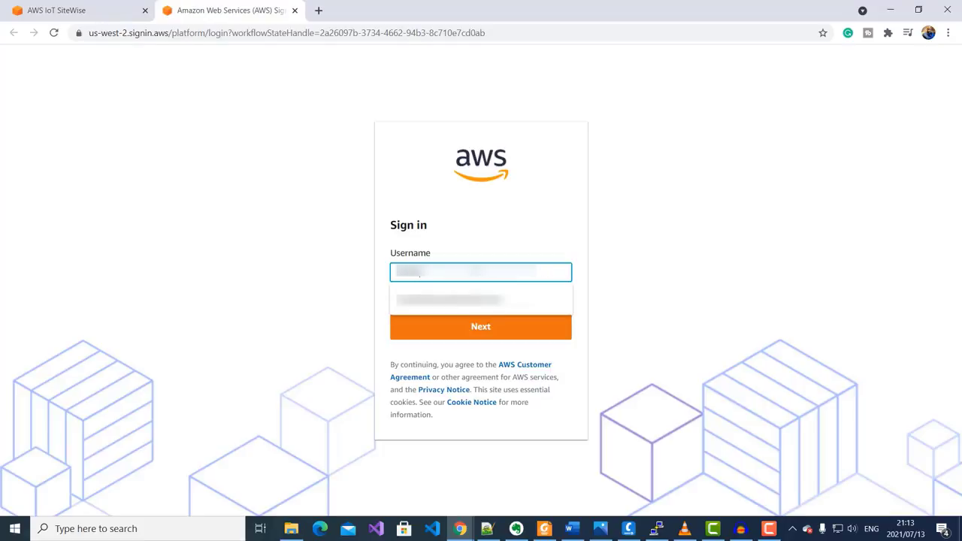
pyautogui.write('in')
pyautogui.press('Return')
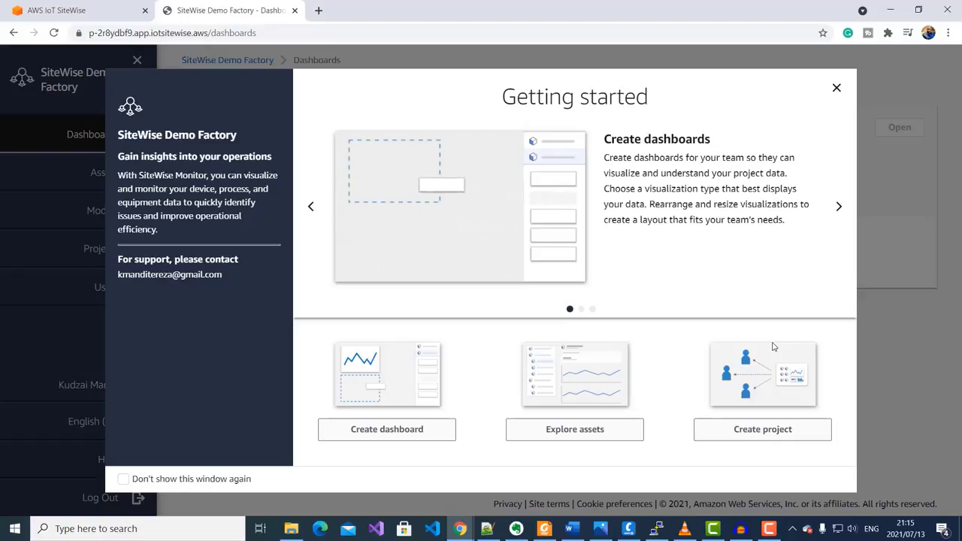
pyautogui.click(836, 89)
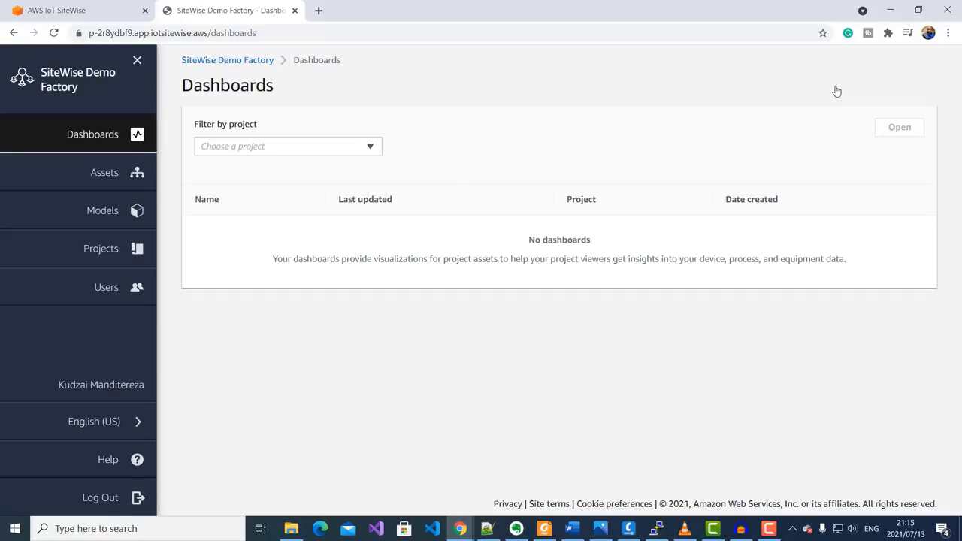
# - Add asset Demo Plant 1 with its child assets to a new project named and described as "SiteWise Demo Project"
pyautogui.click(110, 175)
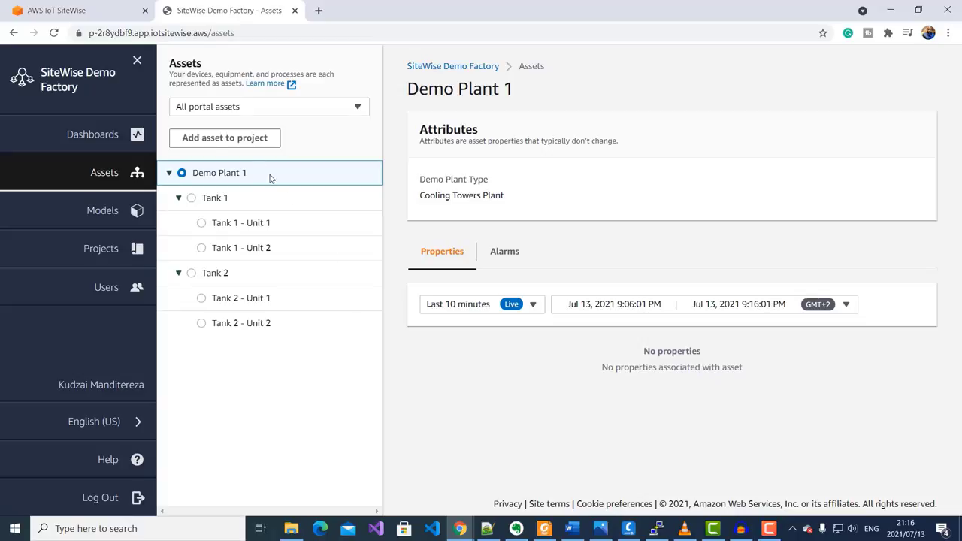
pyautogui.click(214, 139)
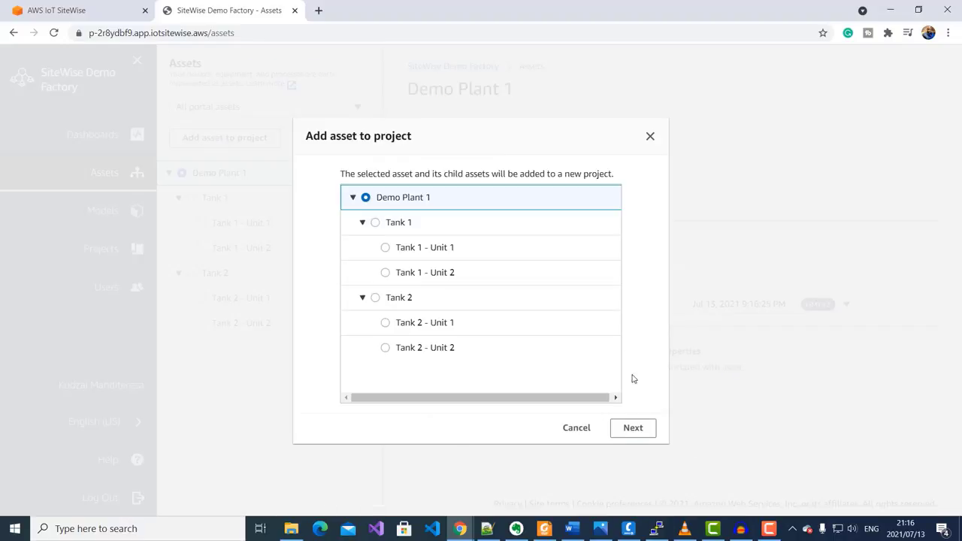
pyautogui.click(633, 429)
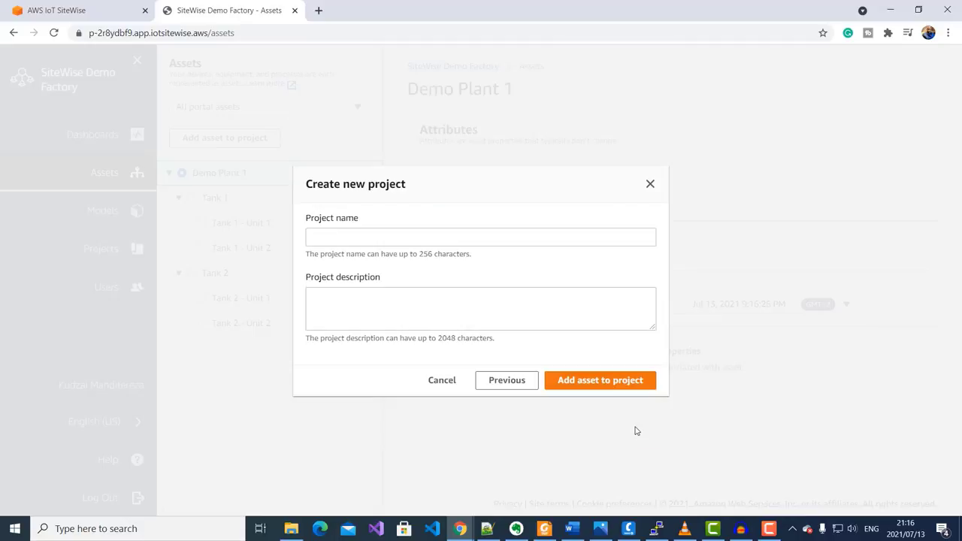
pyautogui.click(325, 238)
pyautogui.write('SiteWise Demo Project')
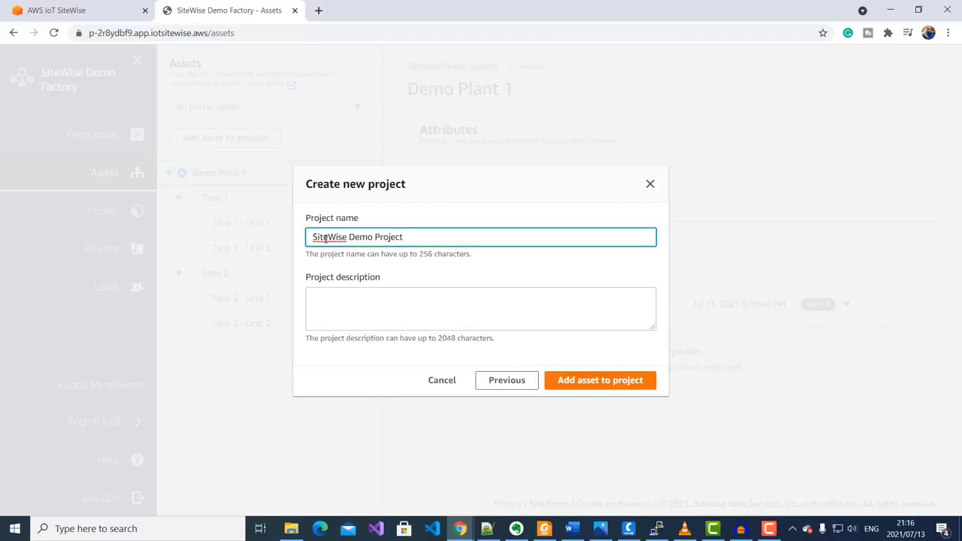
pyautogui.click(371, 315)
pyautogui.write('SiteWise Demo Project')
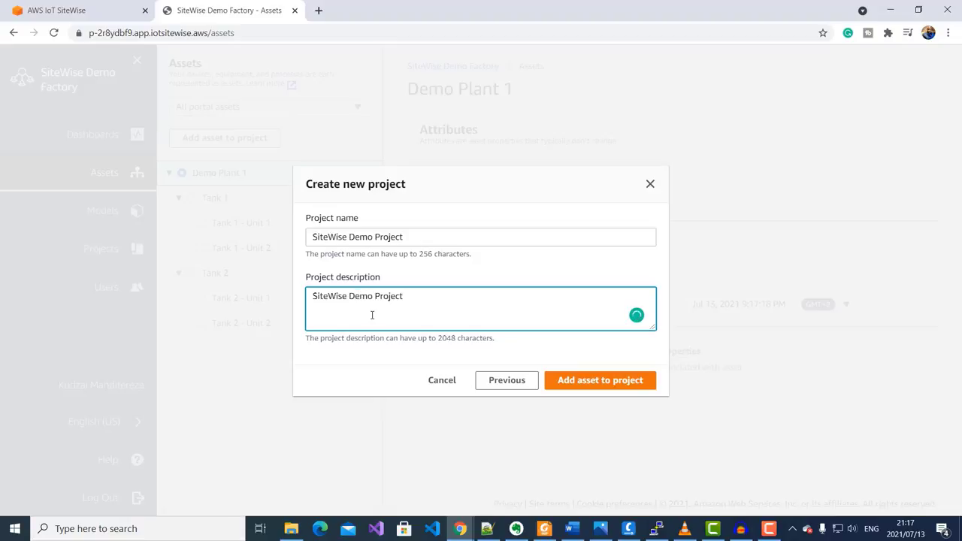
pyautogui.click(589, 386)
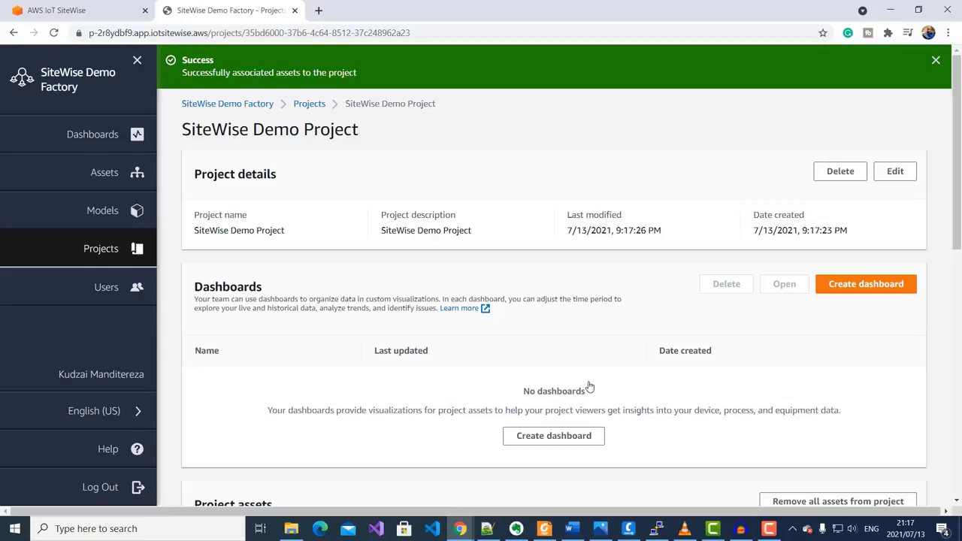
# - Create a dashboard in the project and title it "Demo Plant 1"
pyautogui.click(866, 284)
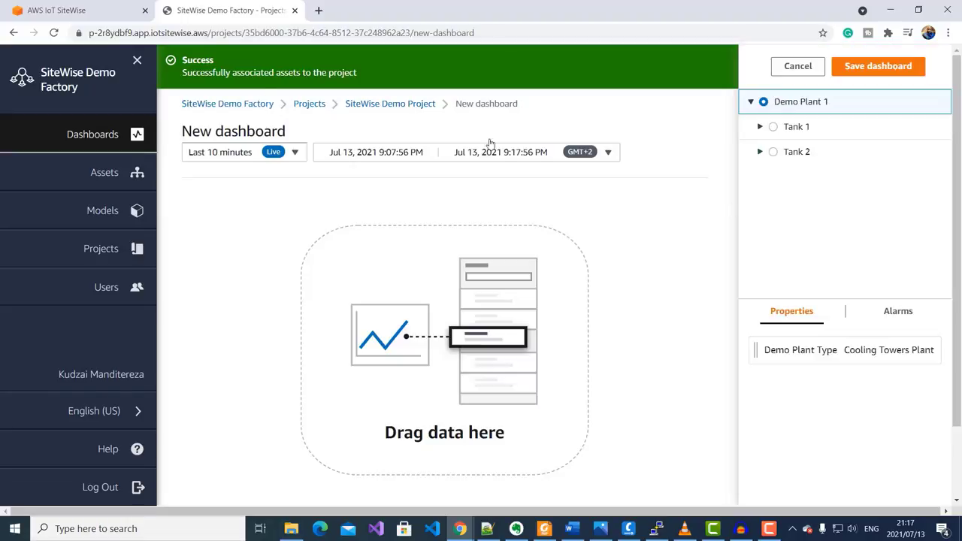
pyautogui.moveTo(302, 129); pyautogui.dragTo(179, 131)
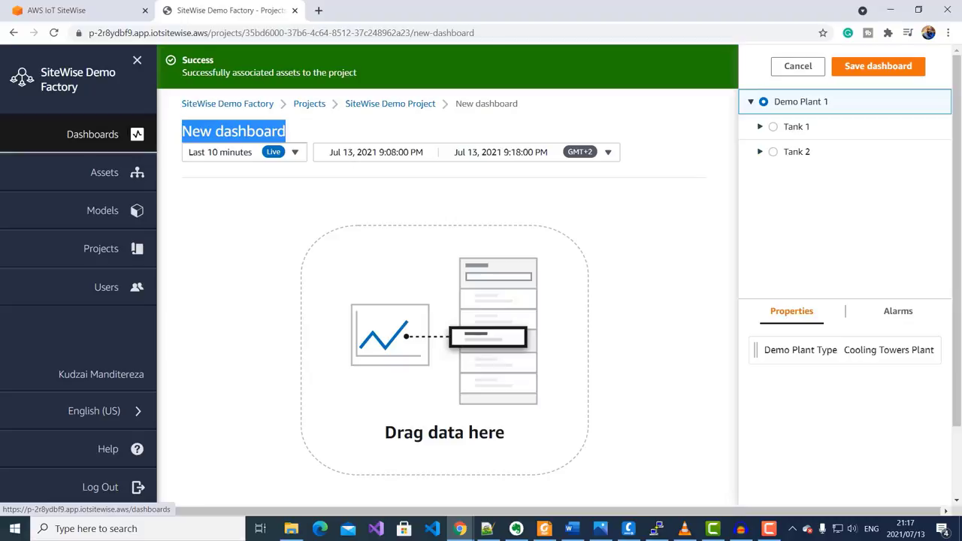
pyautogui.write('demo Plant 1')
pyautogui.click(191, 131)
pyautogui.press('BackSpace')
pyautogui.write('D')
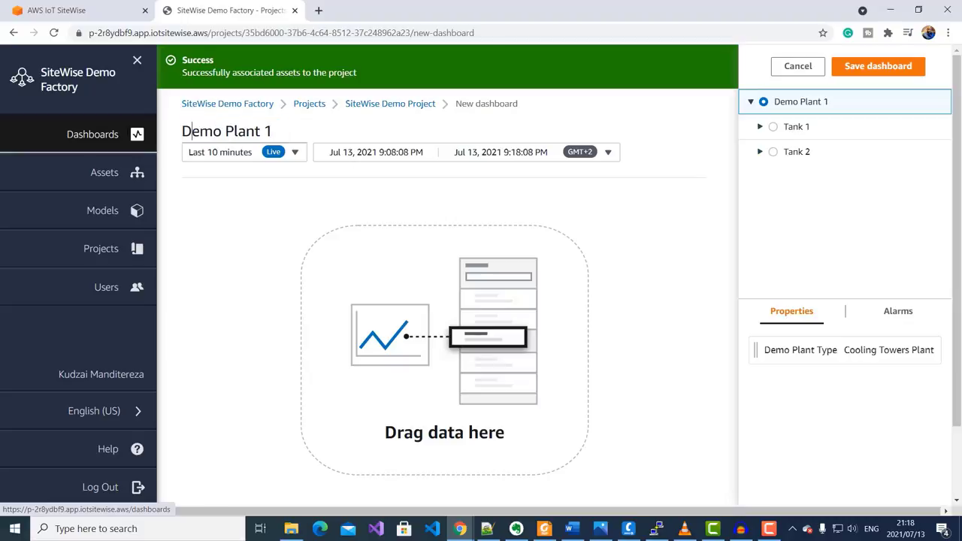
# - Add a Temperature chart to the dashboard combining the Temperature properties of Tank 1 - Unit 2 and Tank 2 - Unit 2
pyautogui.click(759, 155)
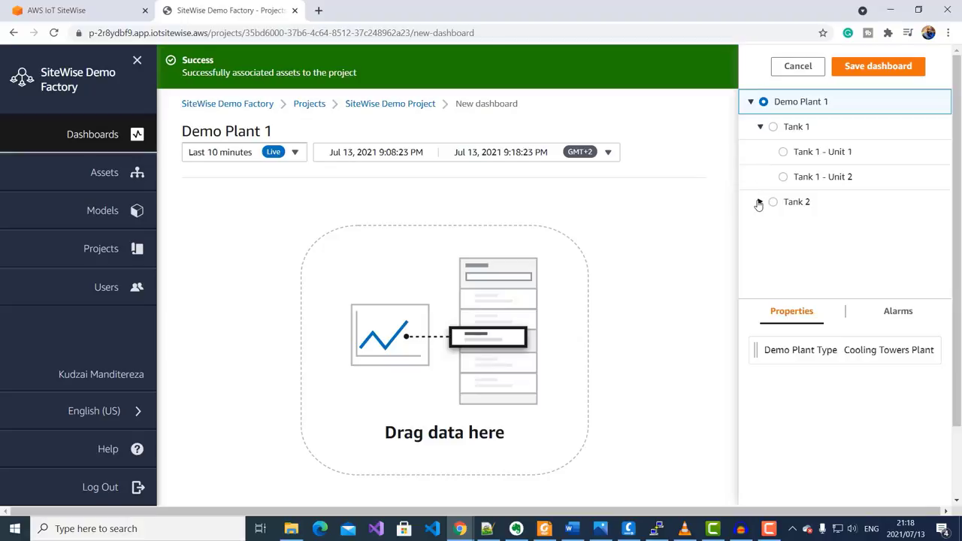
pyautogui.click(787, 203)
pyautogui.click(784, 152)
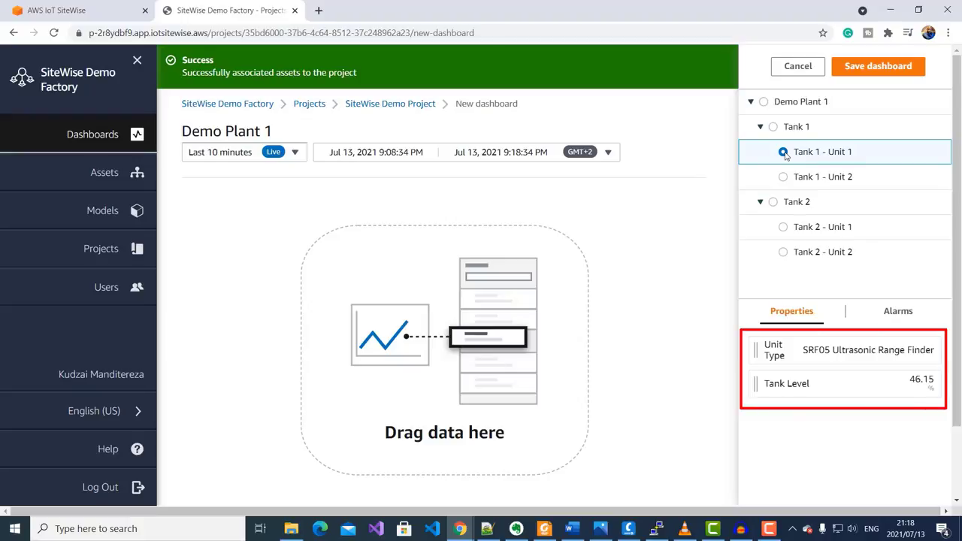
pyautogui.click(782, 177)
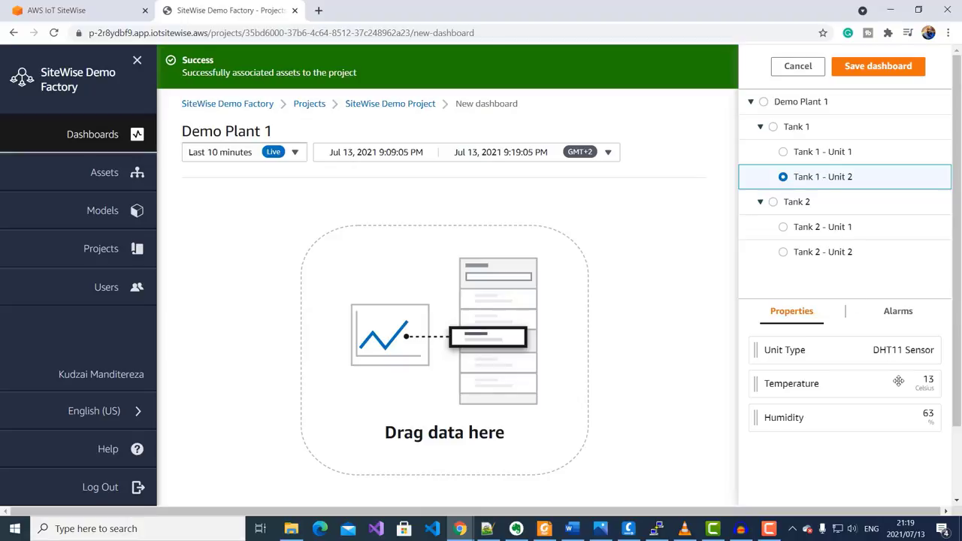
pyautogui.moveTo(895, 387); pyautogui.dragTo(317, 268)
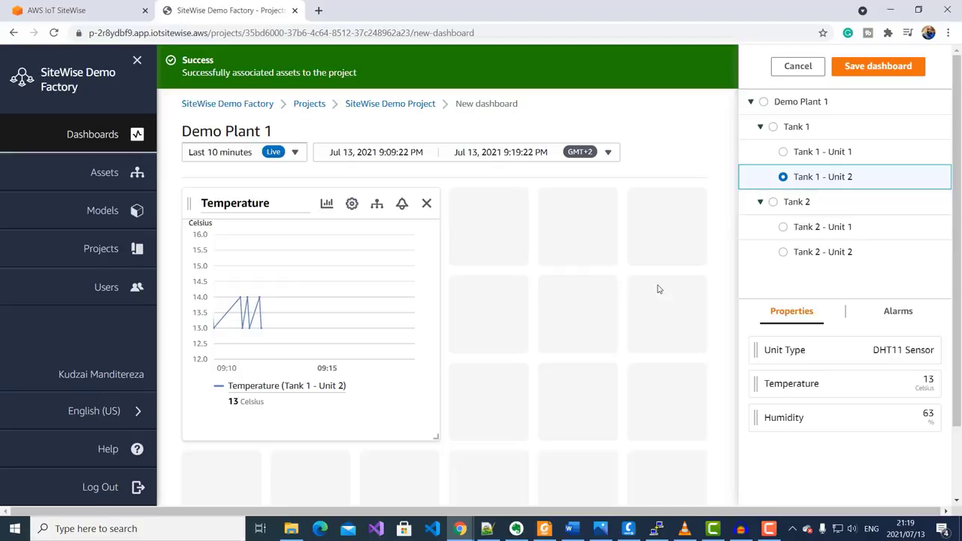
pyautogui.click(783, 253)
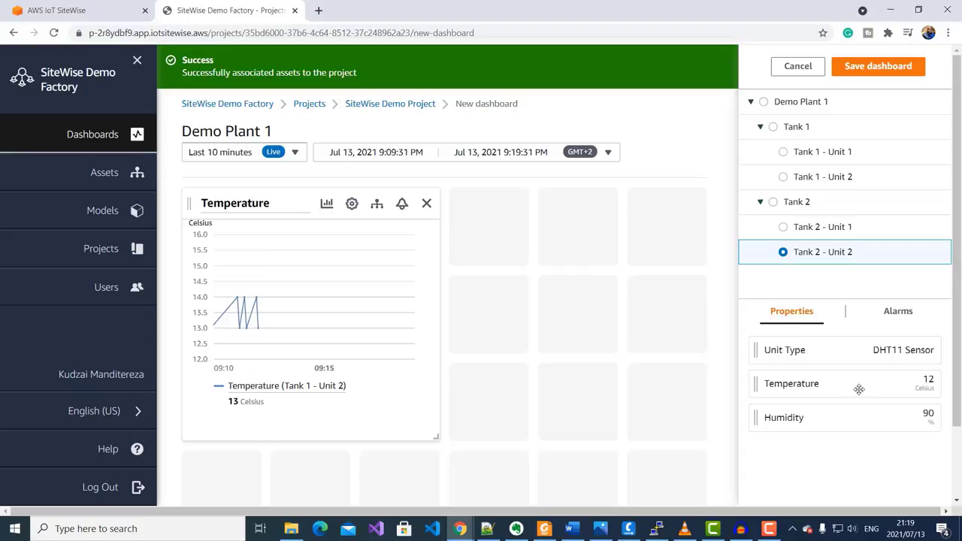
pyautogui.moveTo(876, 394); pyautogui.dragTo(331, 273)
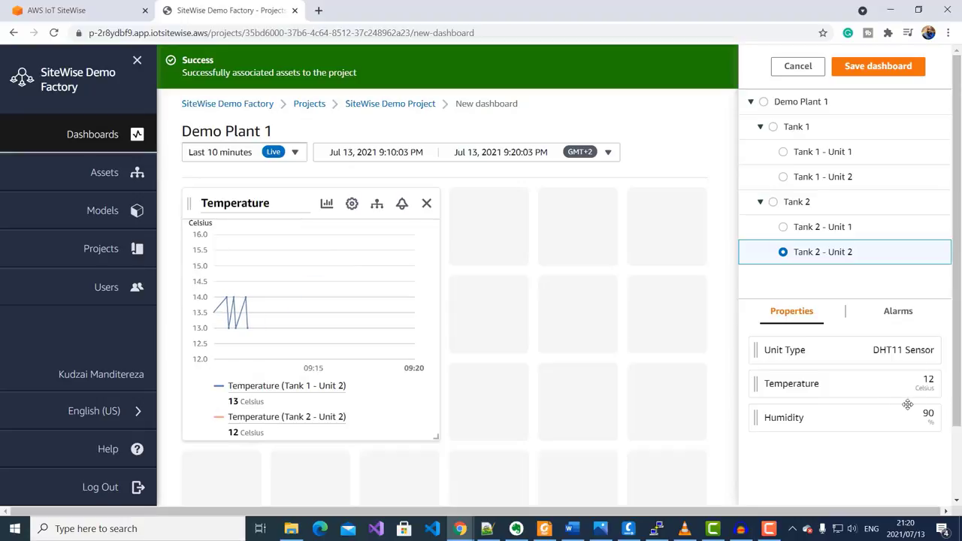
# - Add a Humidity chart to the dashboard combining the Humidity properties of Tank 2 - Unit 2 and Tank 1 - Unit 2
pyautogui.moveTo(896, 418); pyautogui.dragTo(715, 257)
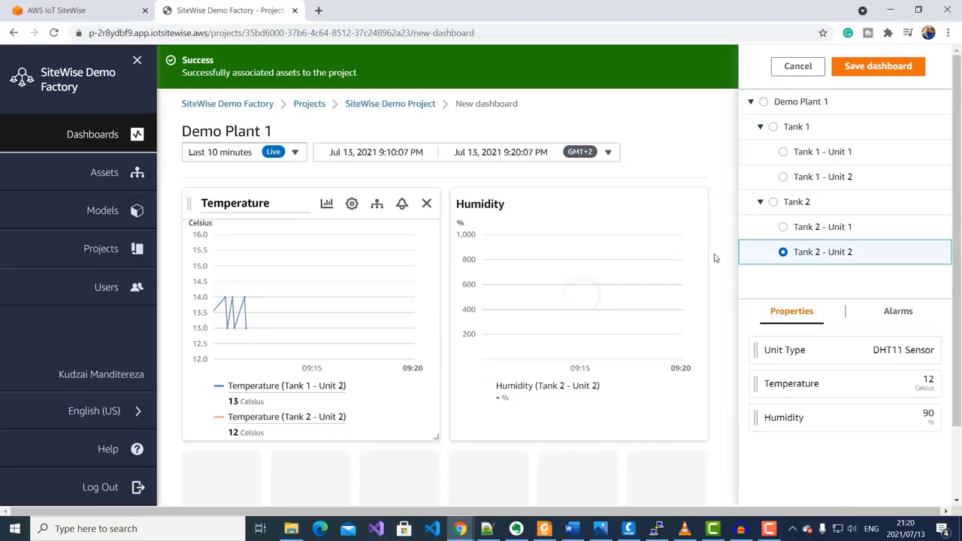
pyautogui.click(783, 178)
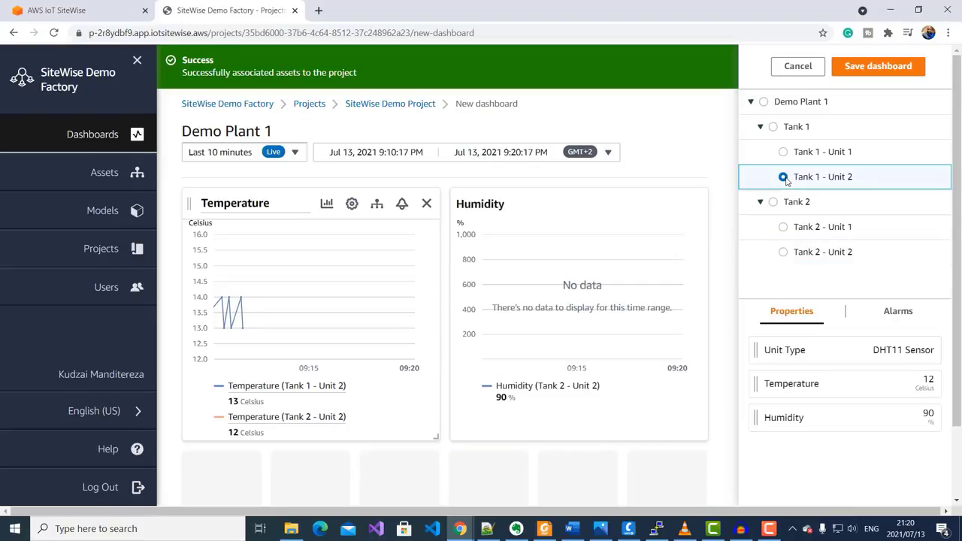
pyautogui.moveTo(810, 425); pyautogui.dragTo(601, 308)
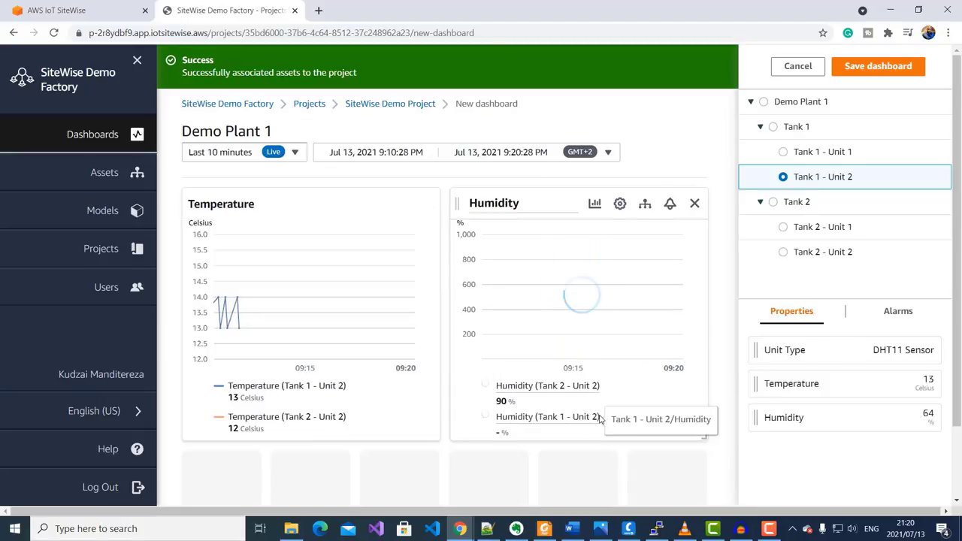
# - Add a Tank Level chart below the Temperature chart combining the Tank Level properties of Tank 1 - Unit 1 and Tank 2 - Unit 1
pyautogui.scroll(-2, 634, 384)
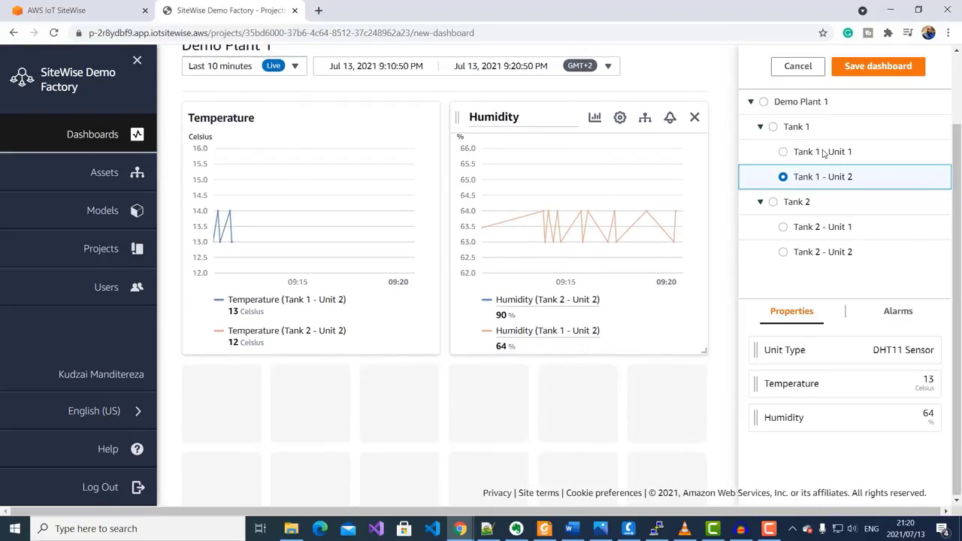
pyautogui.click(782, 152)
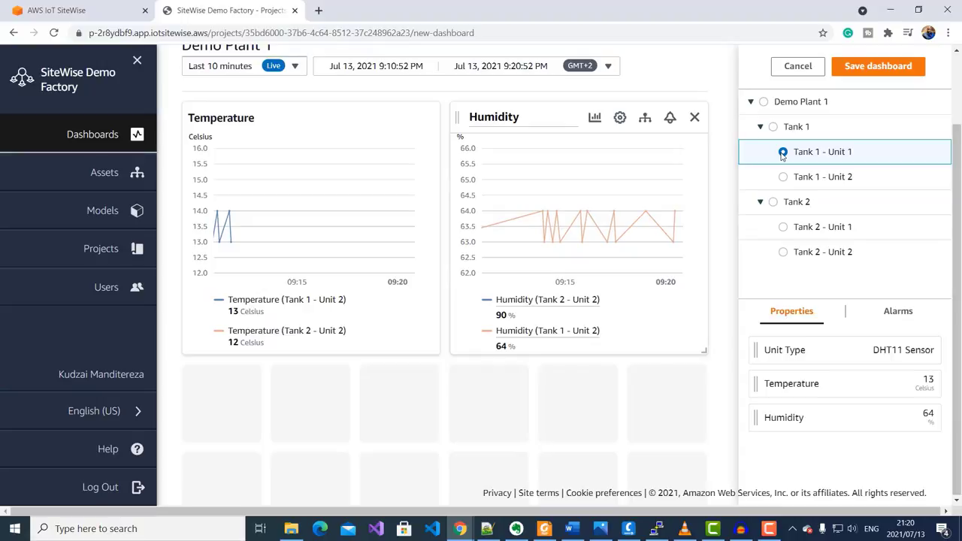
pyautogui.moveTo(829, 380); pyautogui.dragTo(288, 477)
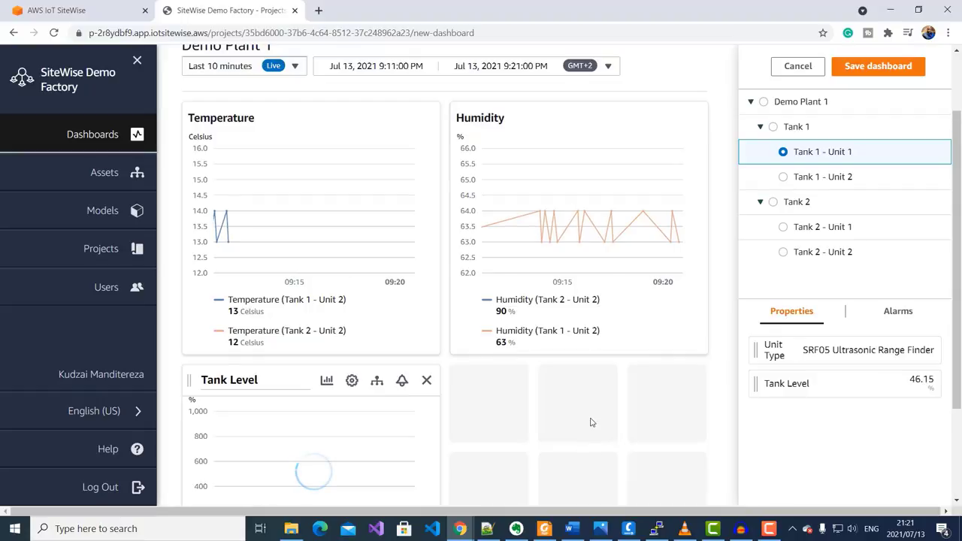
pyautogui.scroll(-2, 592, 412)
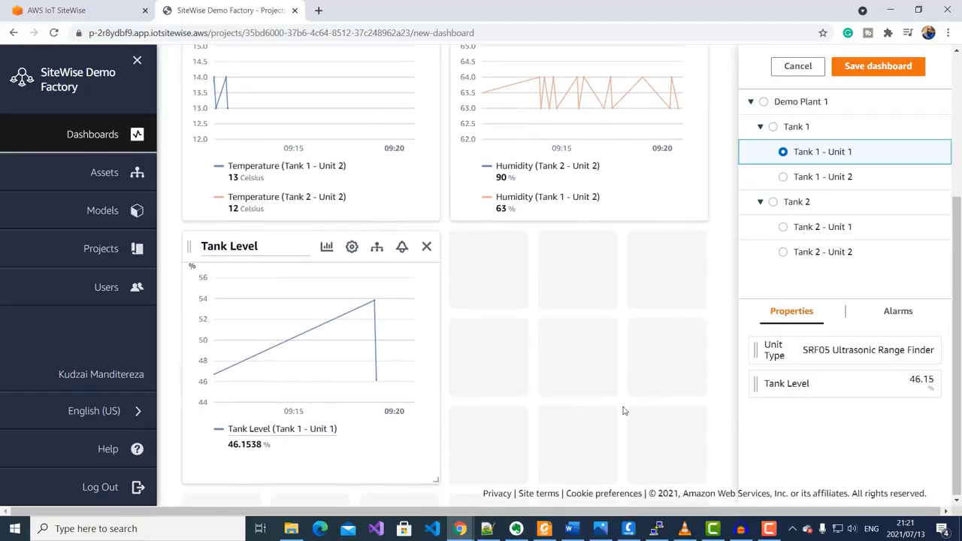
pyautogui.click(784, 227)
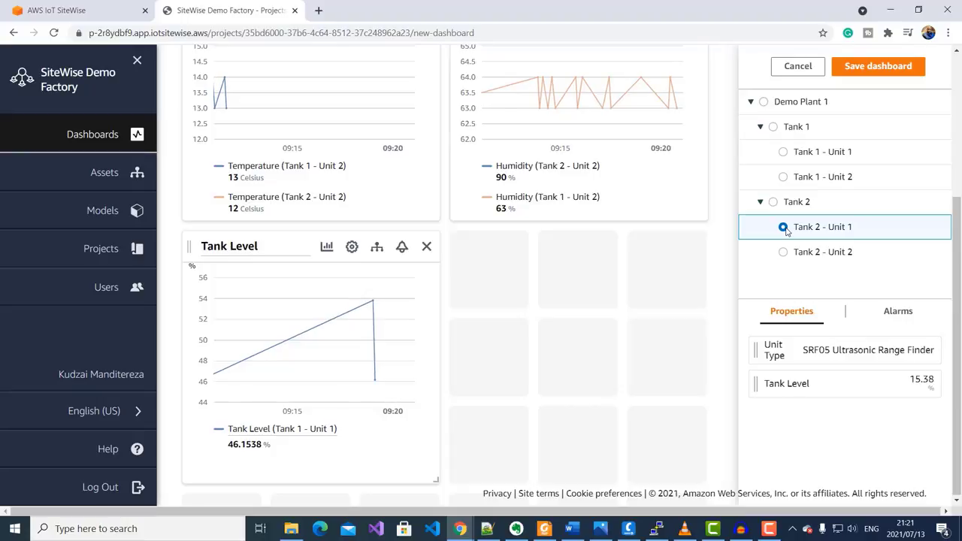
pyautogui.moveTo(876, 379); pyautogui.dragTo(335, 356)
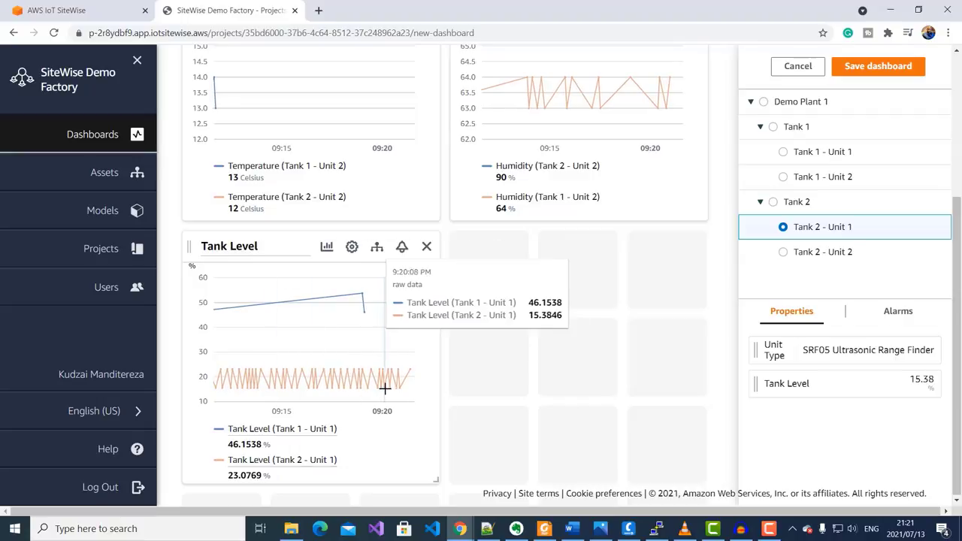
# - Display the Tank Level chart as a bar chart with a red threshold for values > 30, and save the dashboard
pyautogui.click(326, 247)
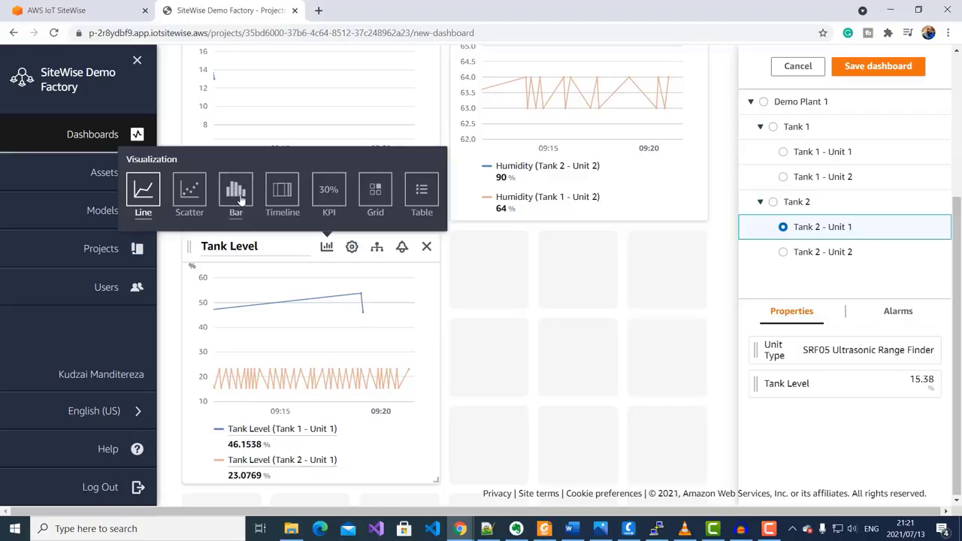
pyautogui.click(235, 191)
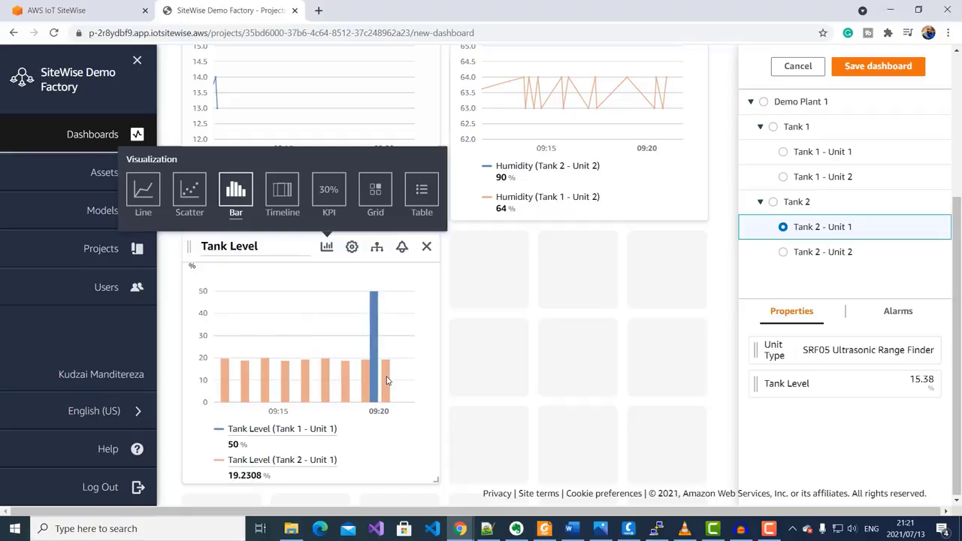
pyautogui.click(352, 246)
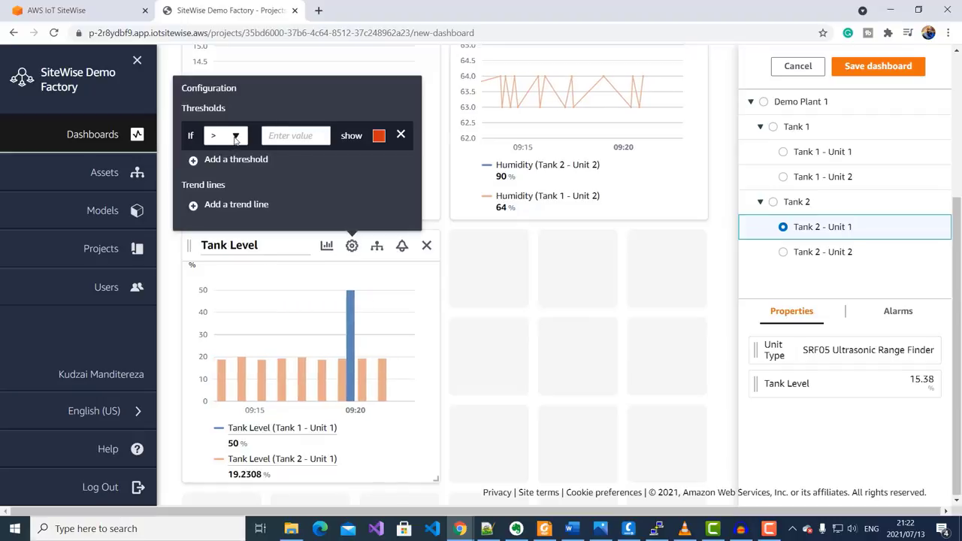
pyautogui.click(280, 134)
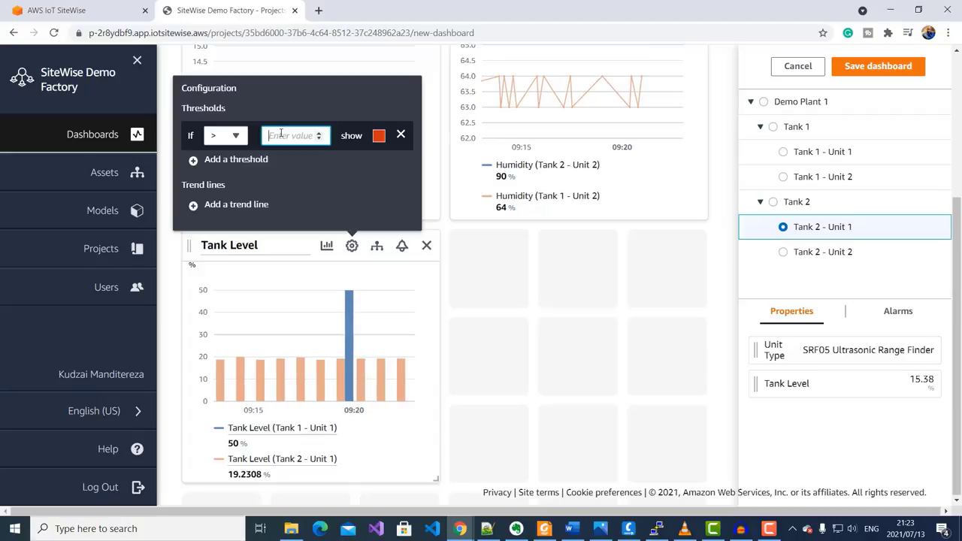
pyautogui.write('30')
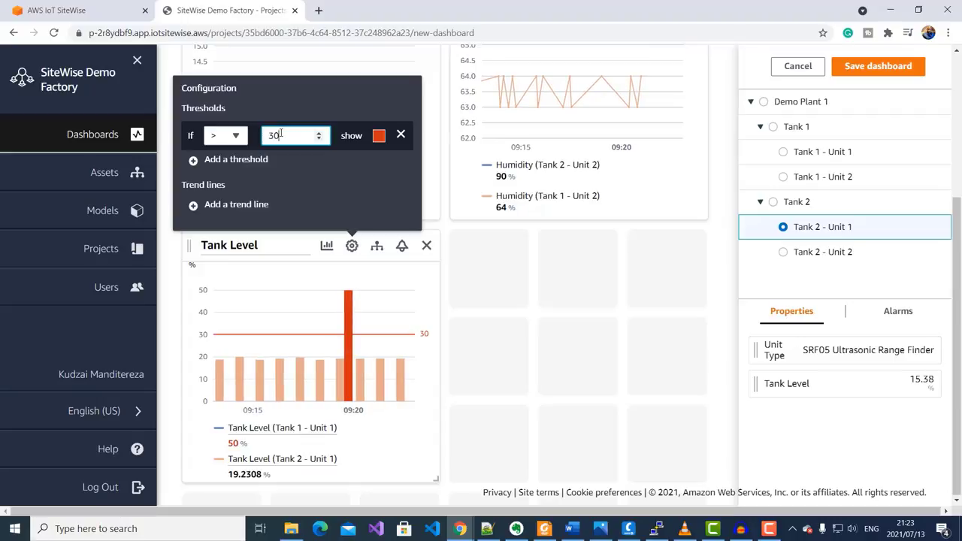
pyautogui.moveTo(369, 361)
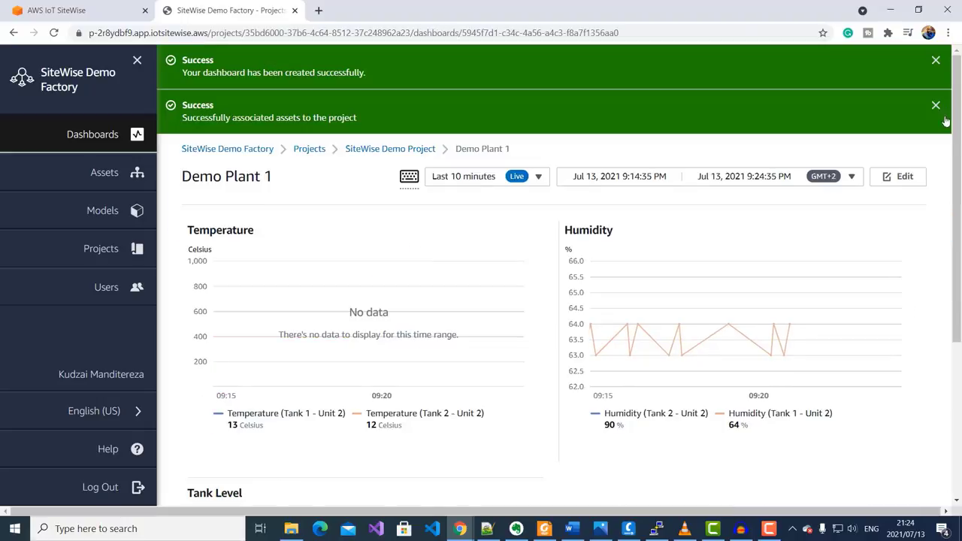
# - Review the saved dashboard's charts and set its time range to Last hour, leaving the custom date range unchanged
pyautogui.scroll(-5, 348, 210)
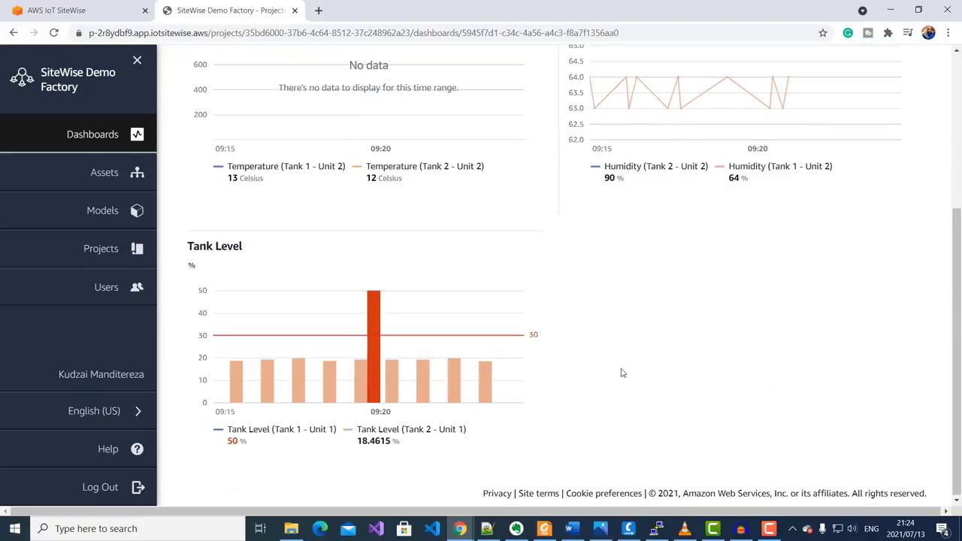
pyautogui.scroll(5, 474, 328)
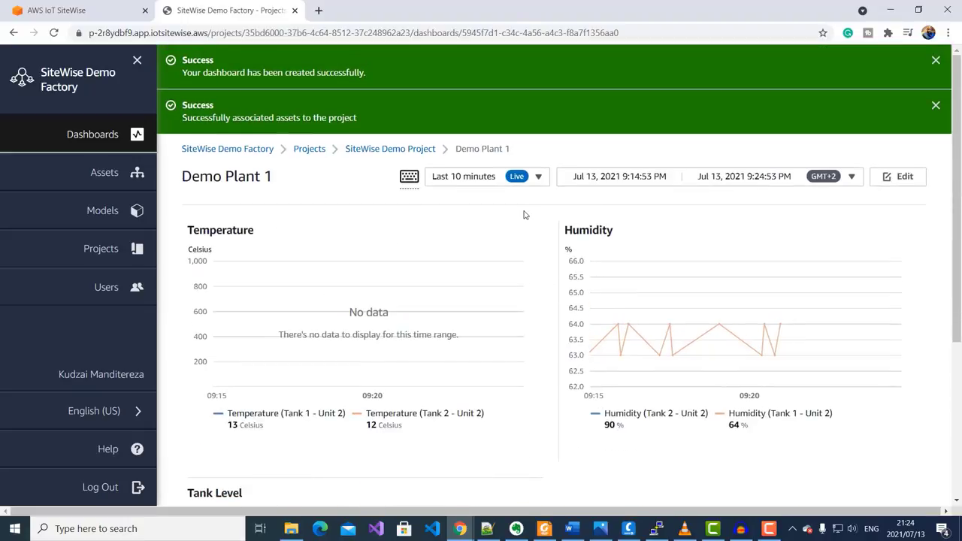
pyautogui.click(537, 177)
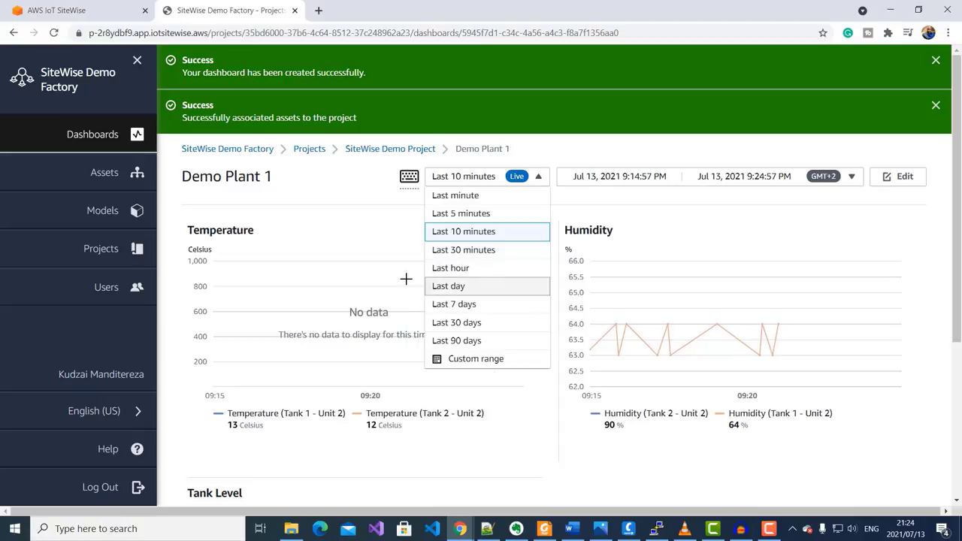
pyautogui.click(451, 271)
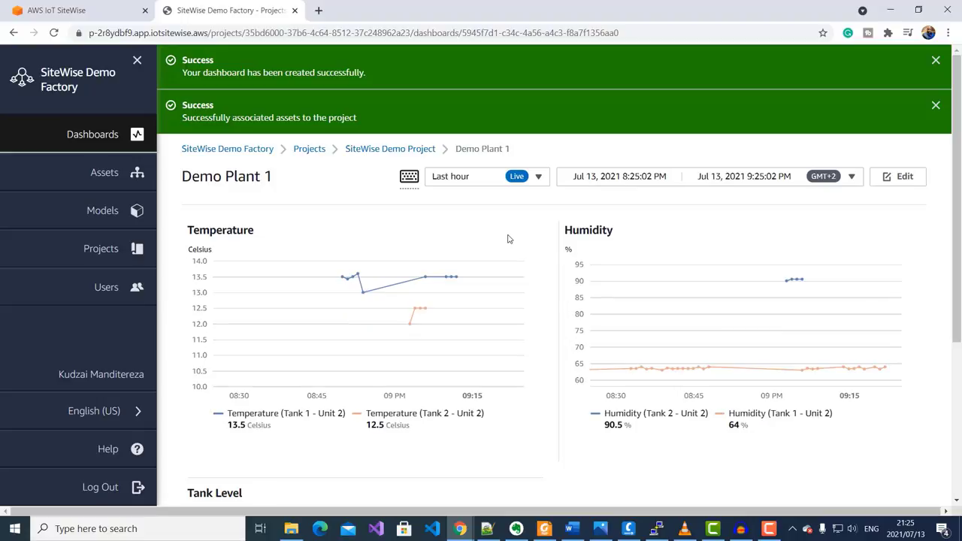
pyautogui.click(618, 178)
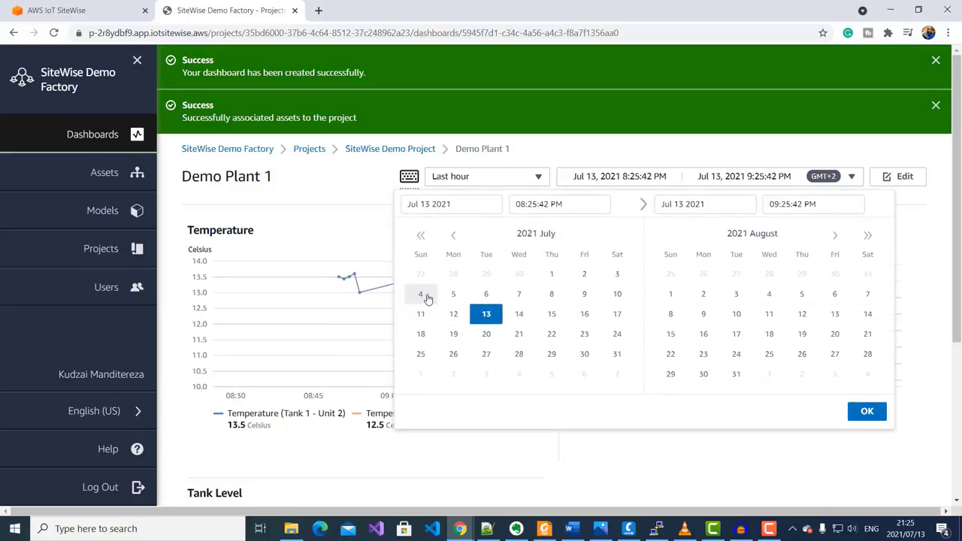
pyautogui.press('Escape')
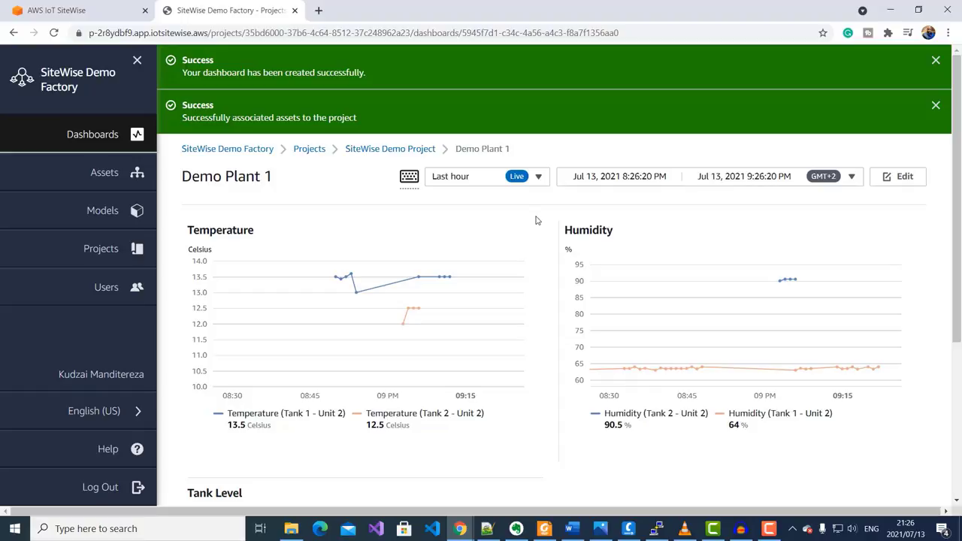